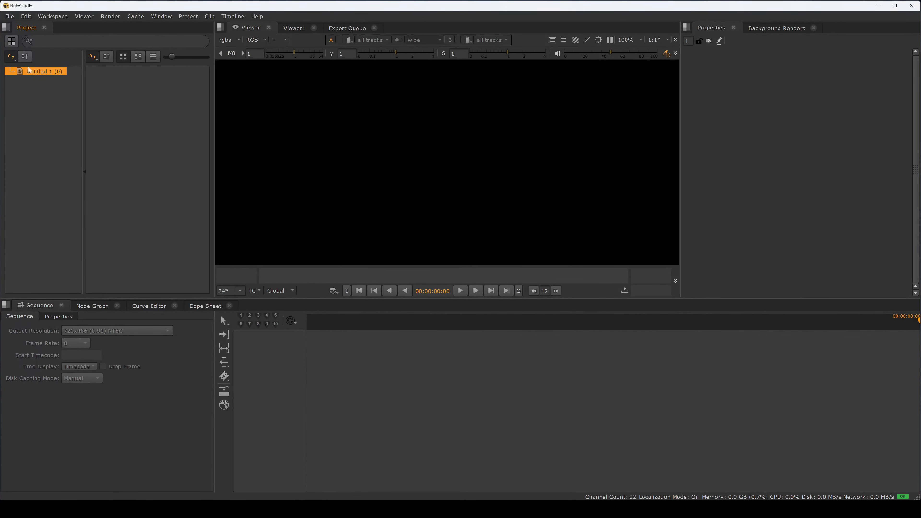
right_click(44, 72)
mouse_move(50, 79)
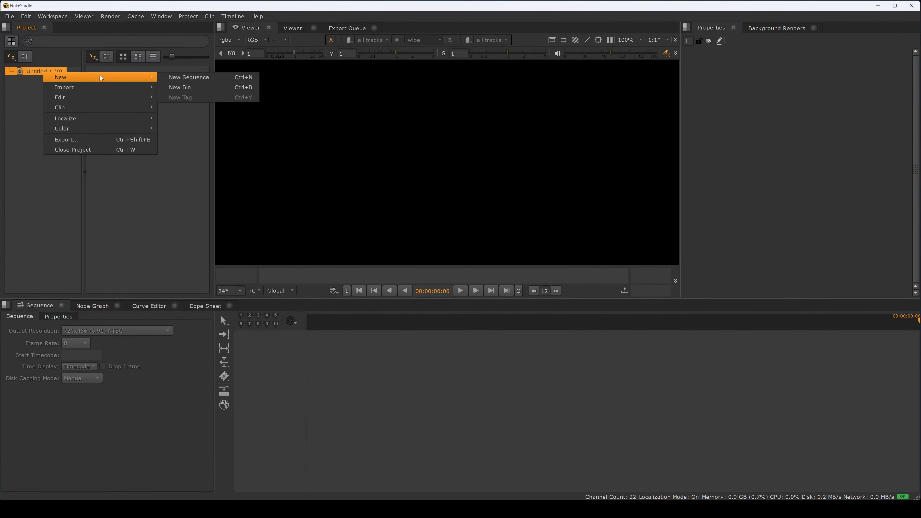
click(38, 96)
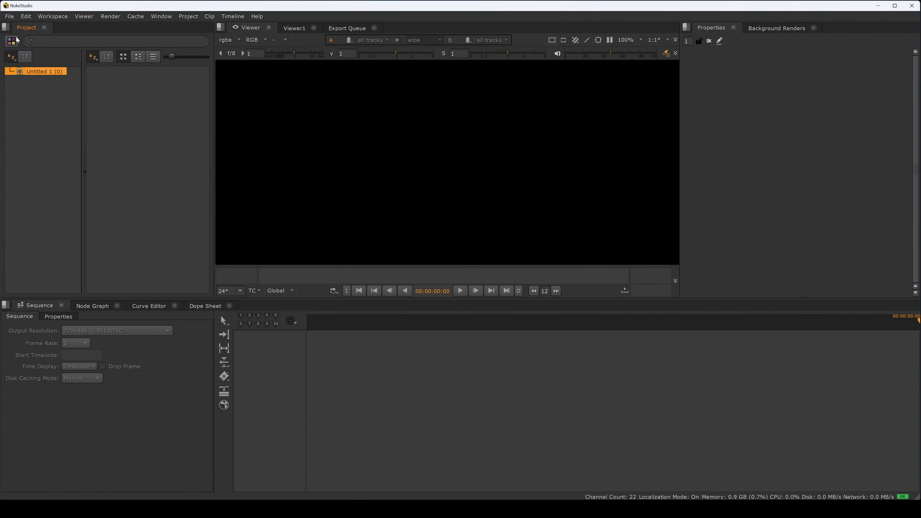
Step: Create a new project alongside the existing Untitled 1 project
click(9, 16)
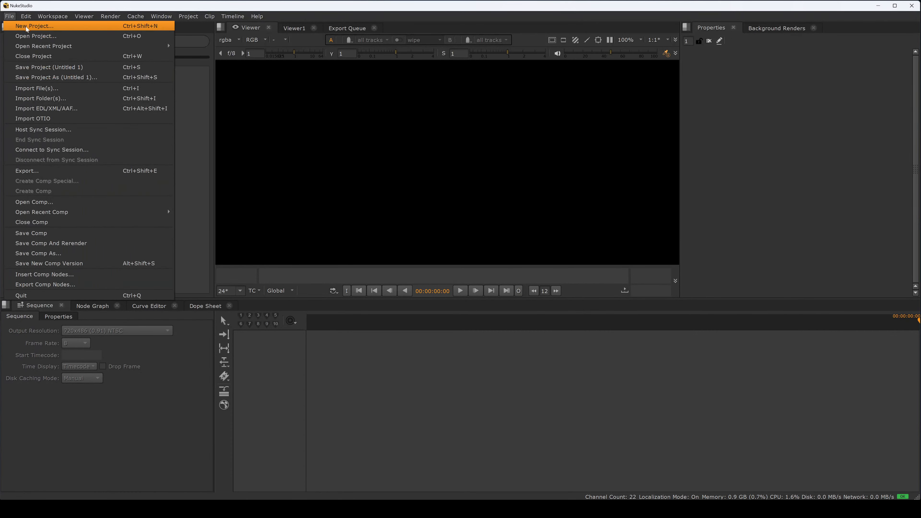
click(26, 27)
click(11, 16)
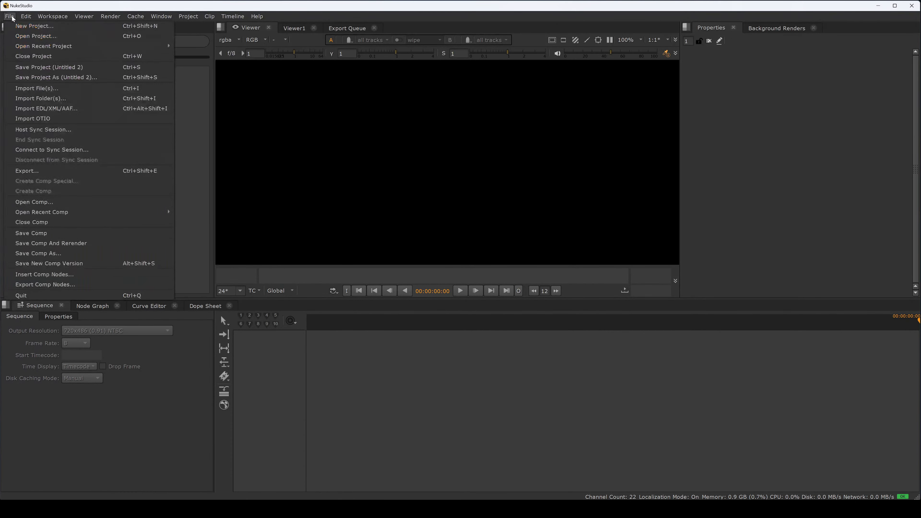
click(179, 114)
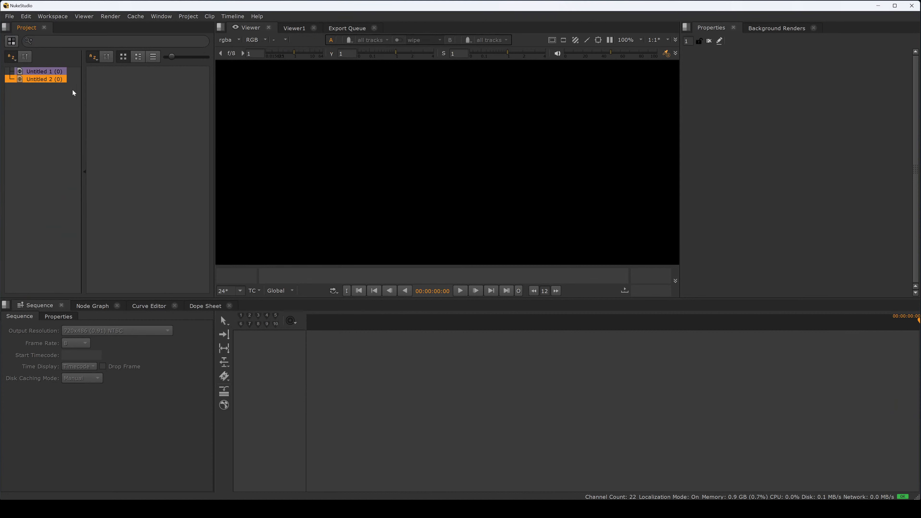
click(52, 79)
right_click(45, 82)
mouse_move(58, 137)
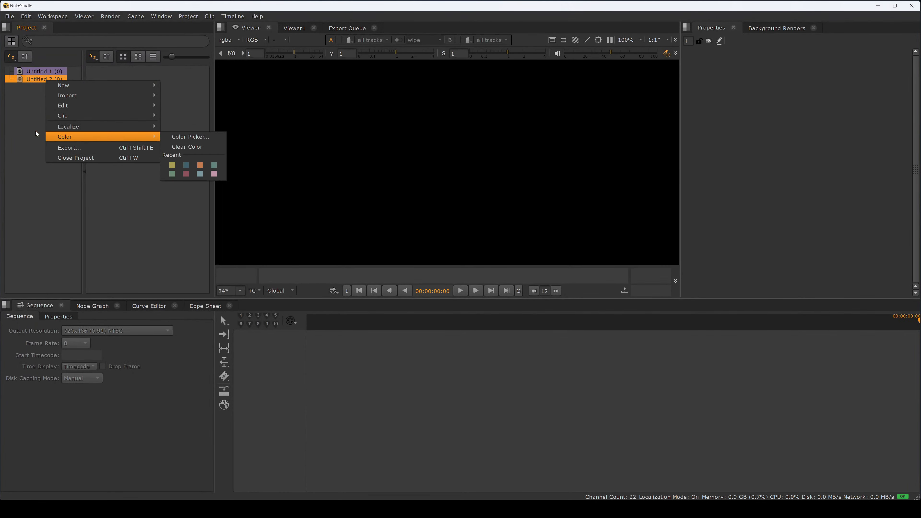
click(33, 90)
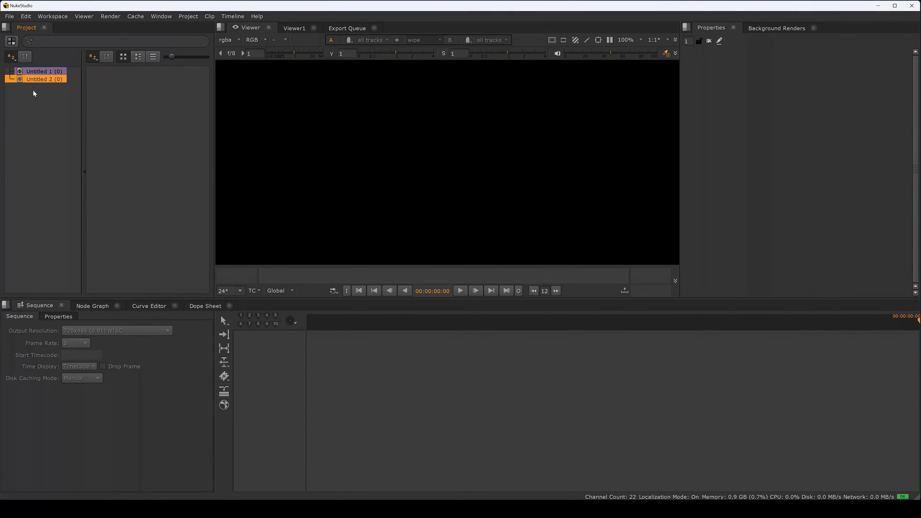
right_click(39, 79)
mouse_move(47, 84)
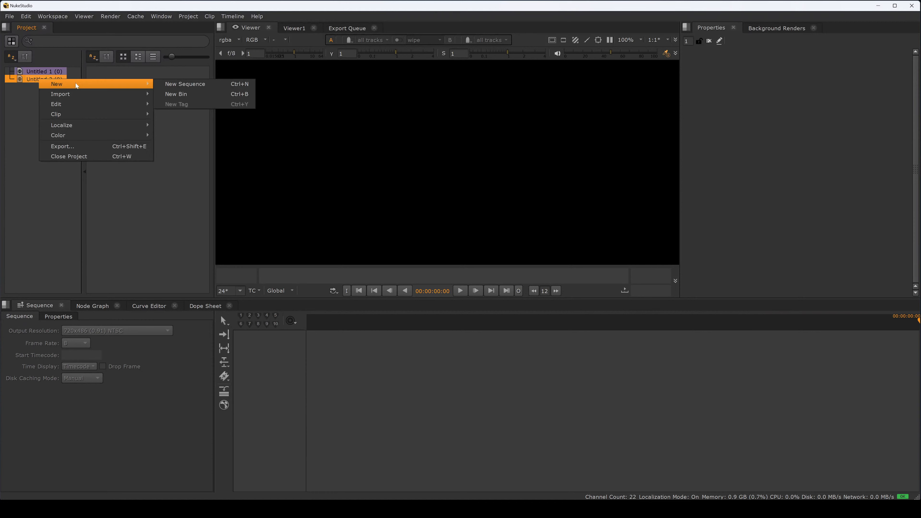
mouse_move(80, 105)
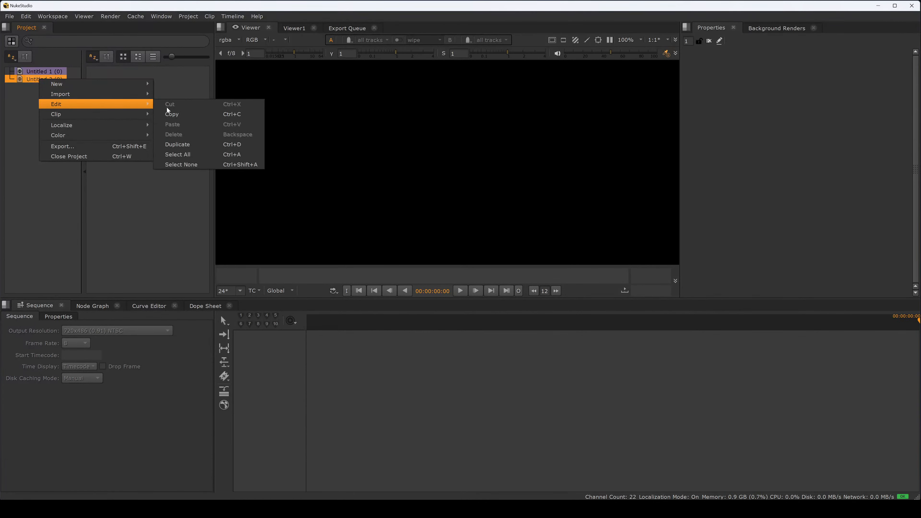
click(24, 103)
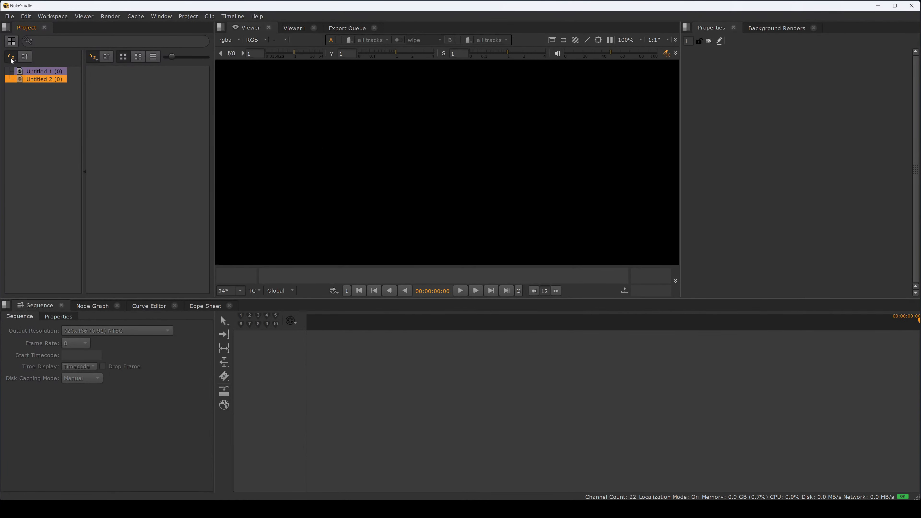
click(9, 16)
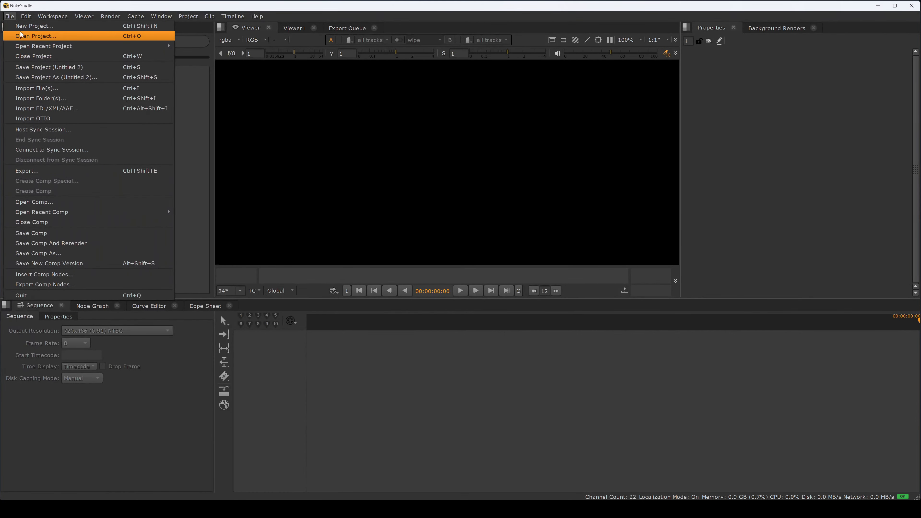
click(189, 119)
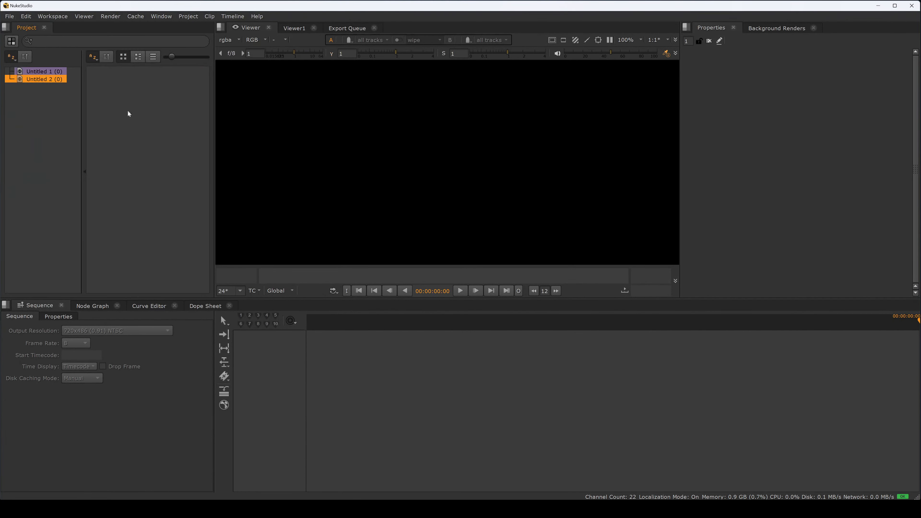
Step: Start saving the Untitled 1 project and browse the save dialog to the lecture folder on the O: drive
click(42, 71)
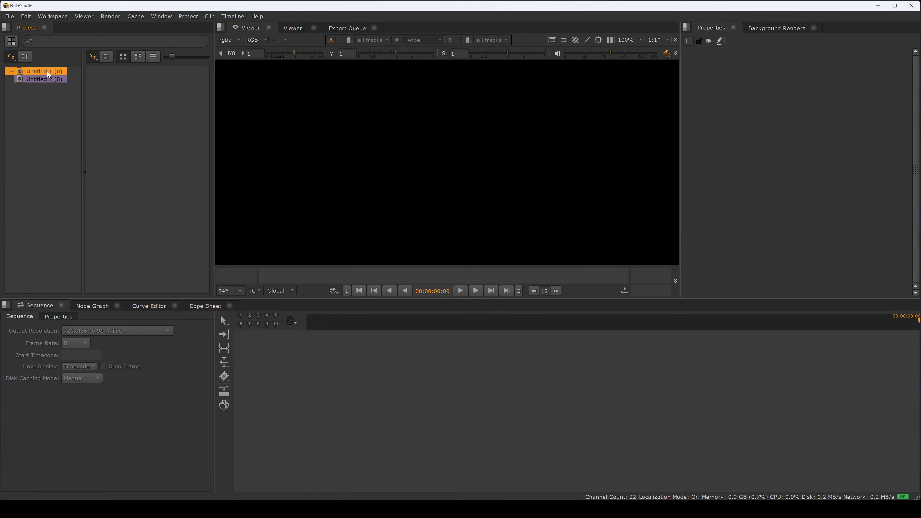
click(10, 16)
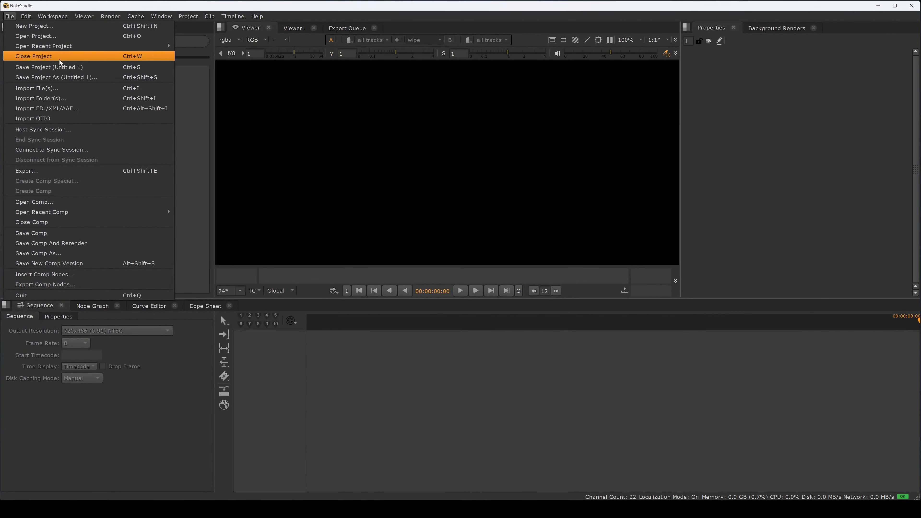
click(72, 67)
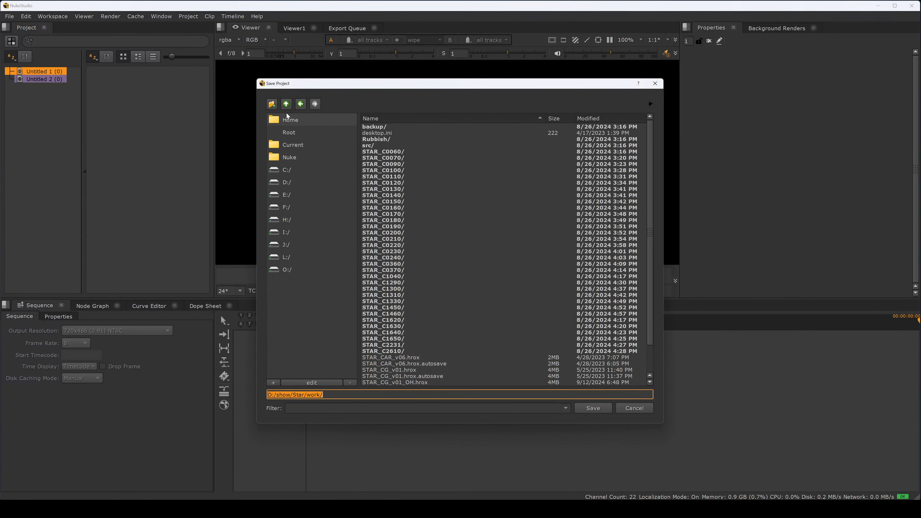
click(286, 106)
click(287, 107)
click(287, 106)
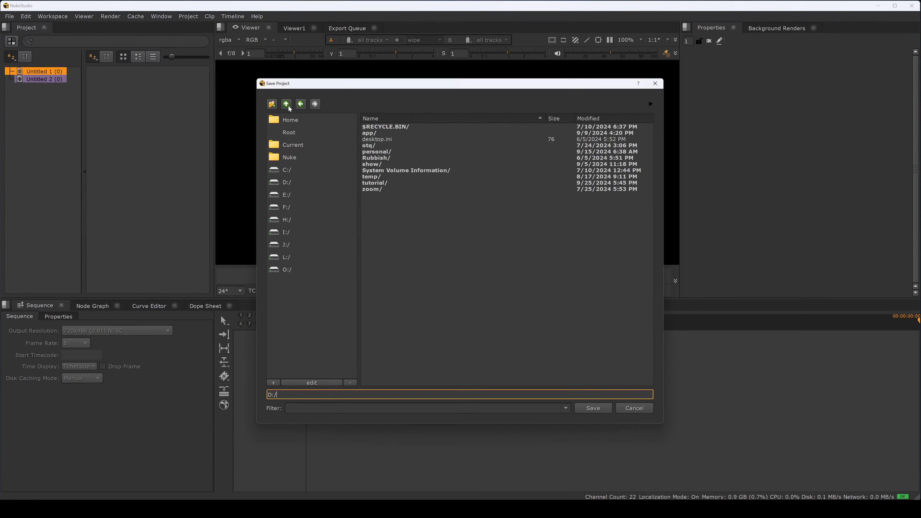
click(295, 182)
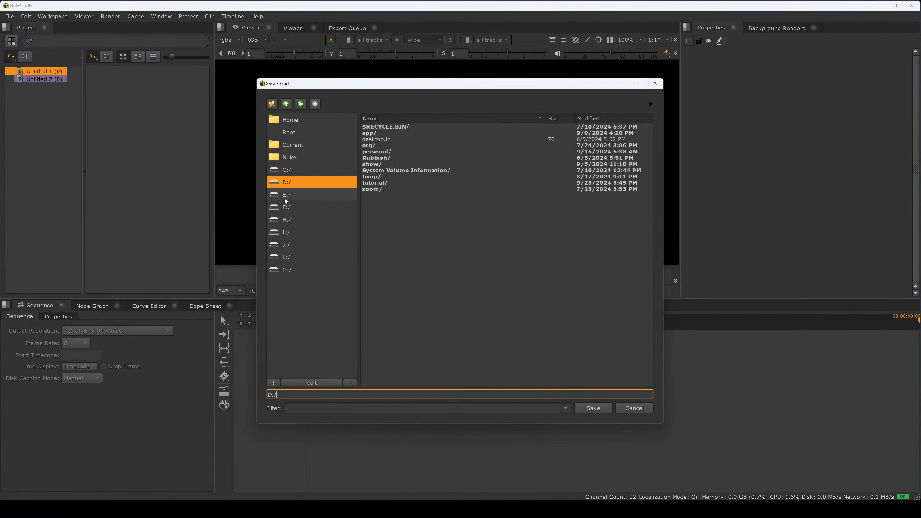
click(288, 269)
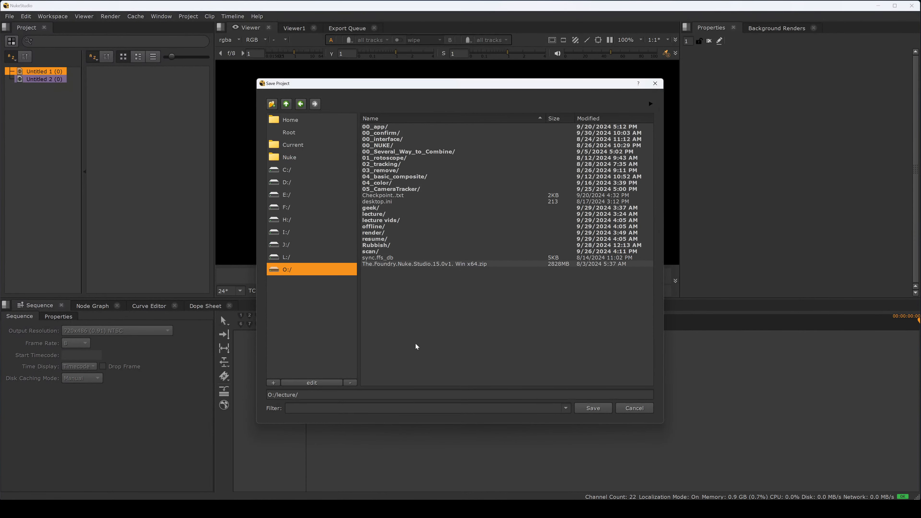
click(392, 394)
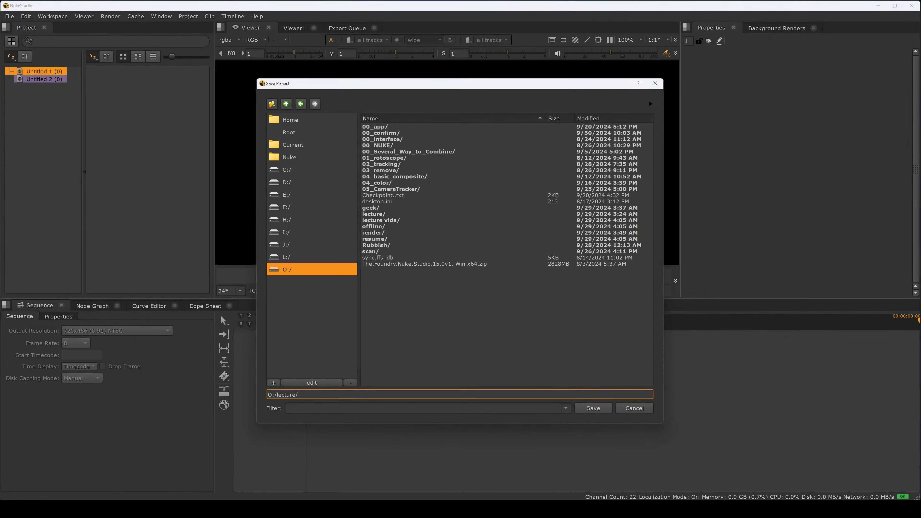
text(lectur)
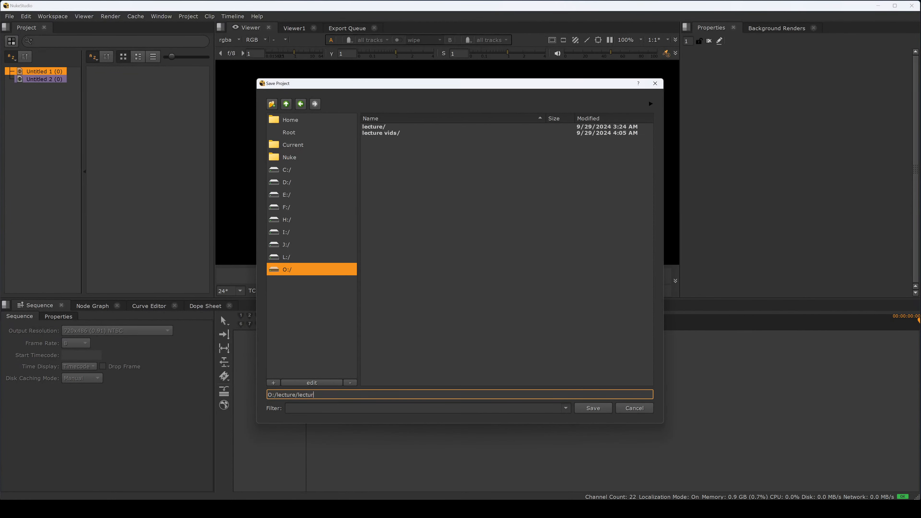
key(BackSpace)
key(BackSpace)
key(BackSpace)
key(BackSpace)
key(BackSpace)
key(BackSpace)
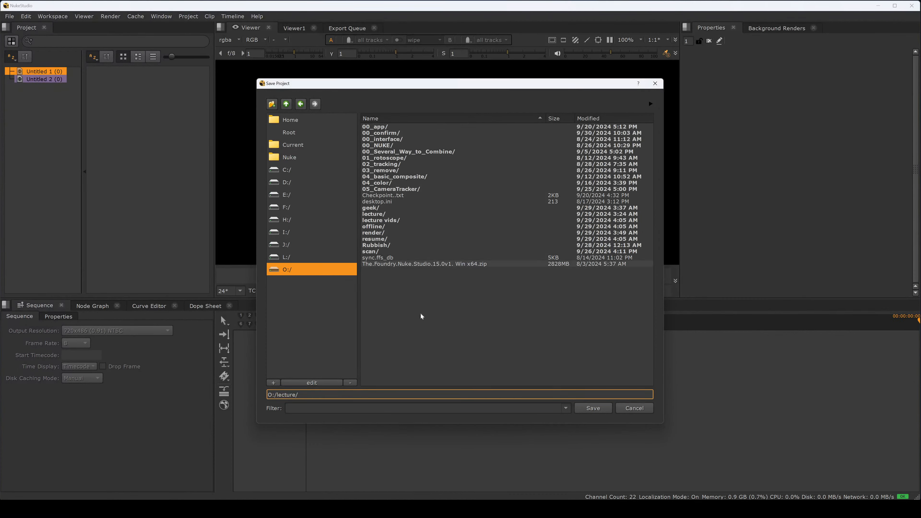
Step: Create a new folder named 00_nukestudio inside the lecture folder and enter it
click(272, 104)
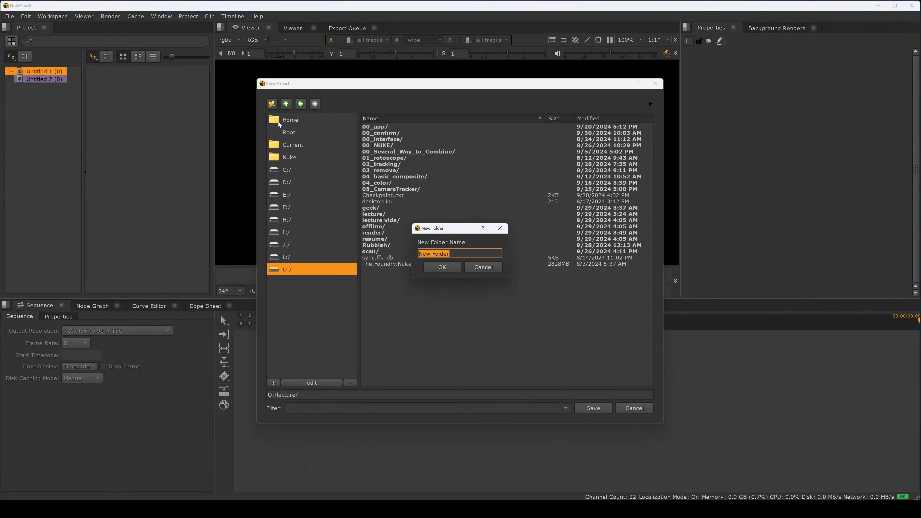
text(00_Nukestudio)
key(shift+Right)
text(n)
key(Return)
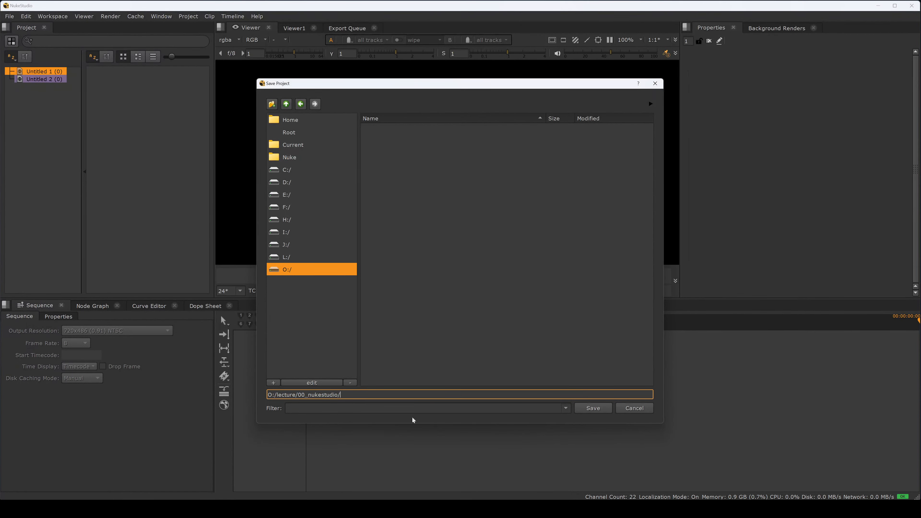
Step: Switch to File Explorer and open the lecture folder
key(super+e)
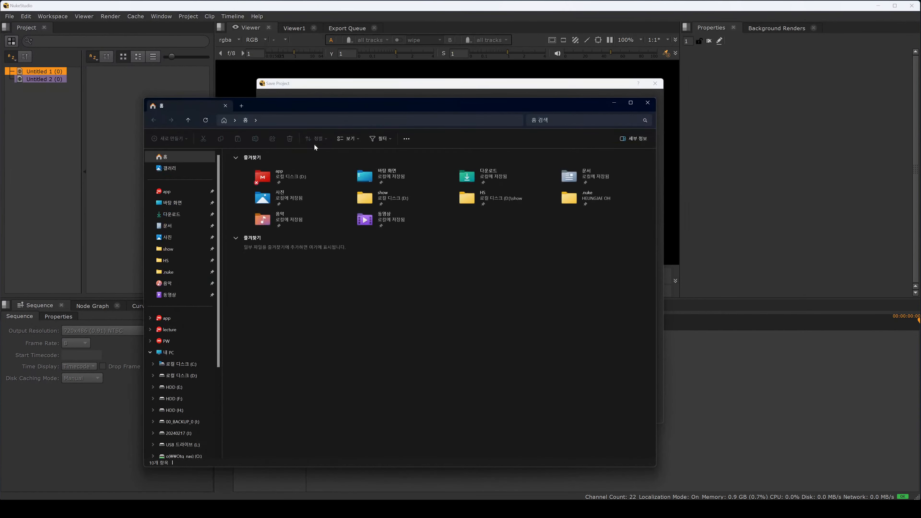
drag(333, 104, 549, 105)
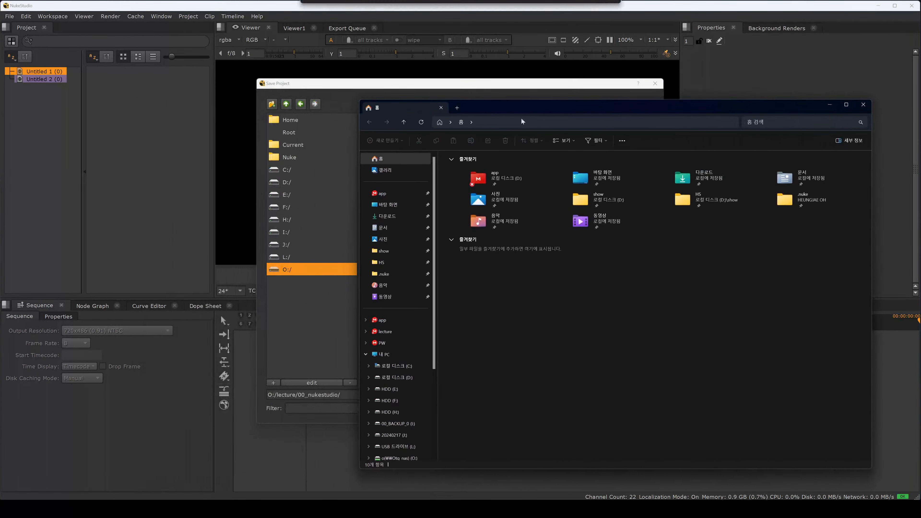
click(385, 331)
double_click(471, 208)
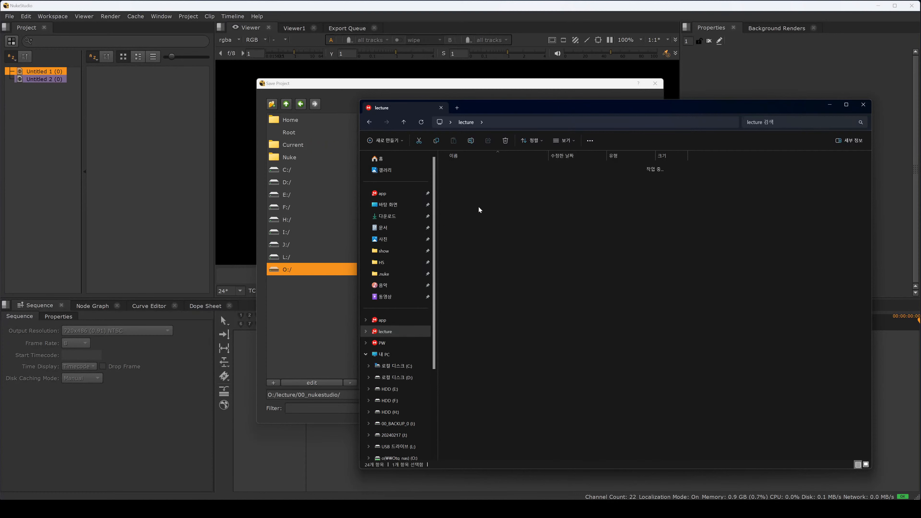
click(404, 122)
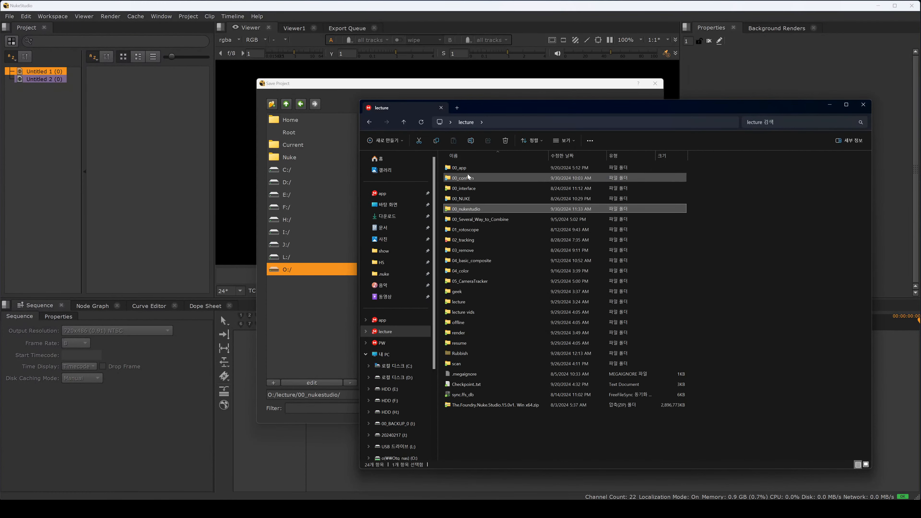
Step: Open the member folder inside 00_interface and move two selected member subfolders into another subfolder
click(471, 188)
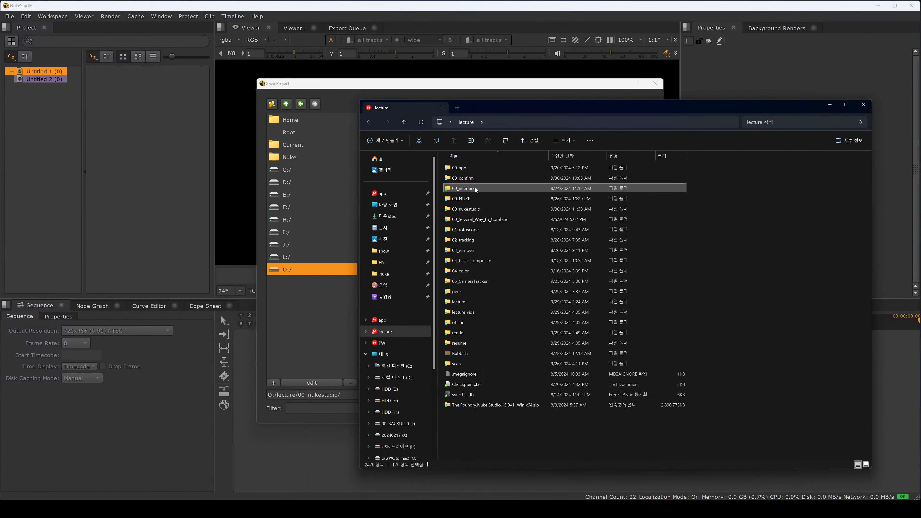
double_click(475, 187)
double_click(476, 176)
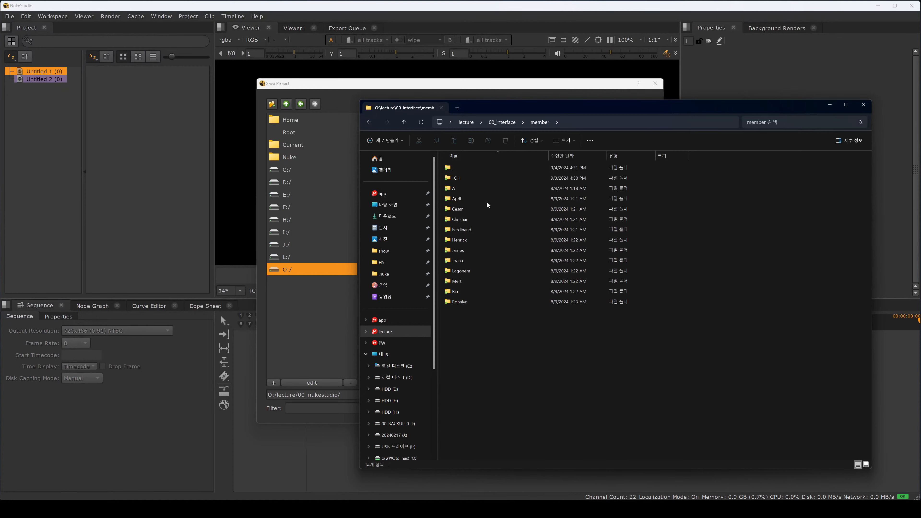
click(474, 219)
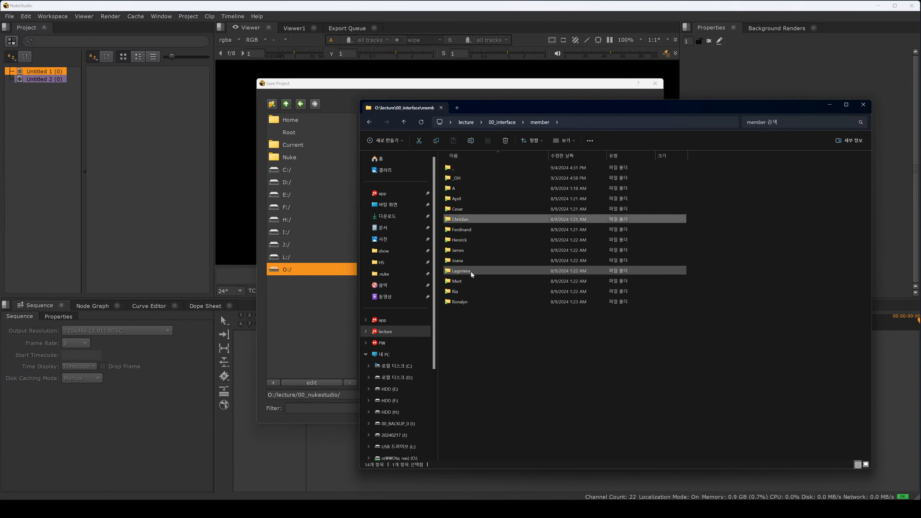
ctrl+click(471, 272)
drag(465, 220, 463, 196)
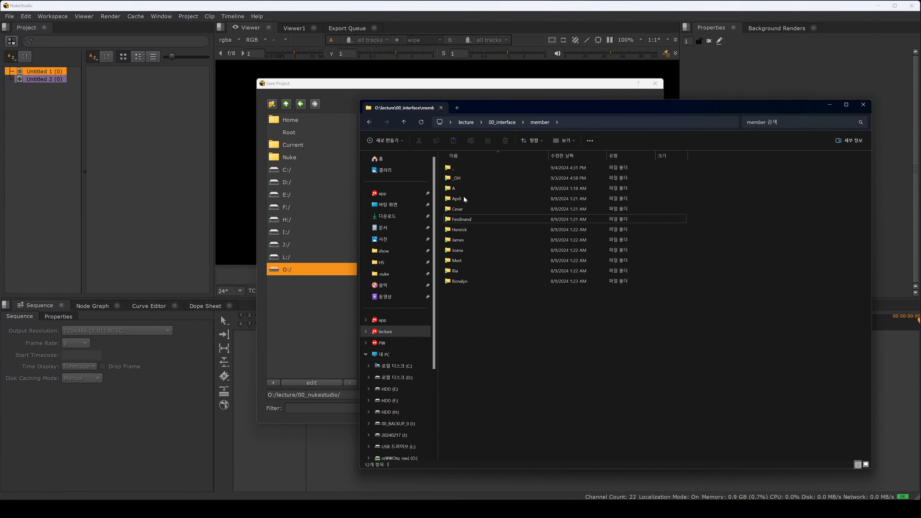
Step: Copy all remaining member subfolders into the new 00_nukestudio folder
drag(481, 308, 457, 175)
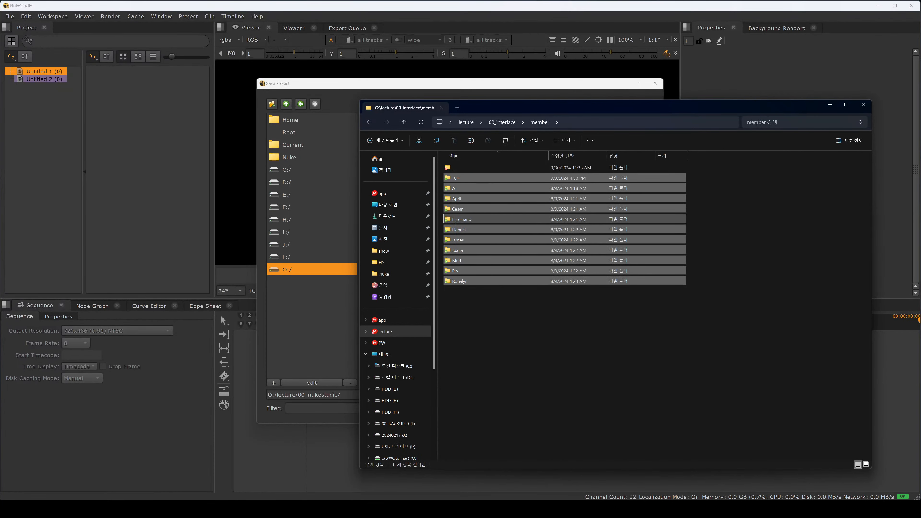
click(500, 123)
click(467, 124)
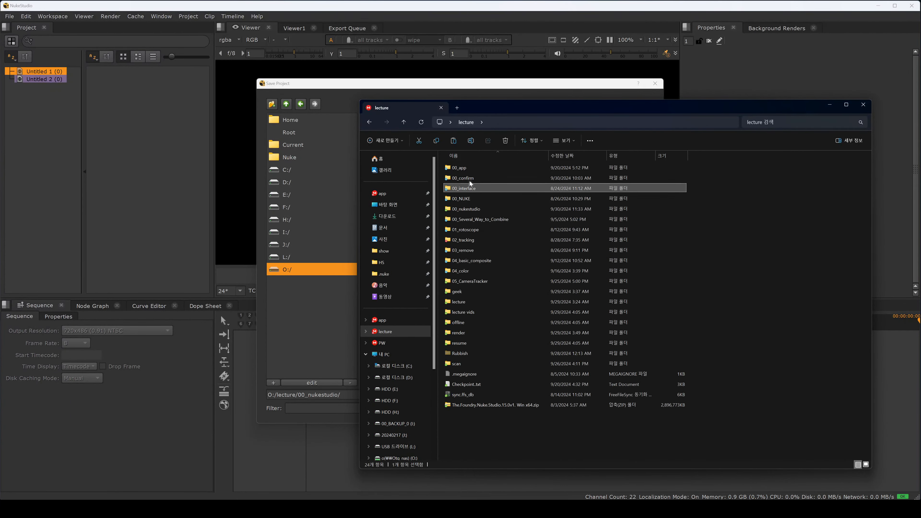
double_click(471, 209)
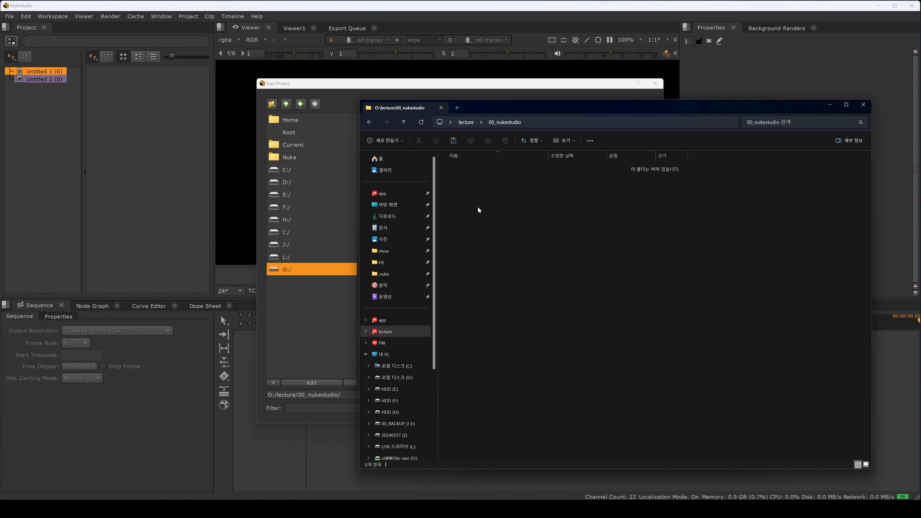
key(ctrl+v)
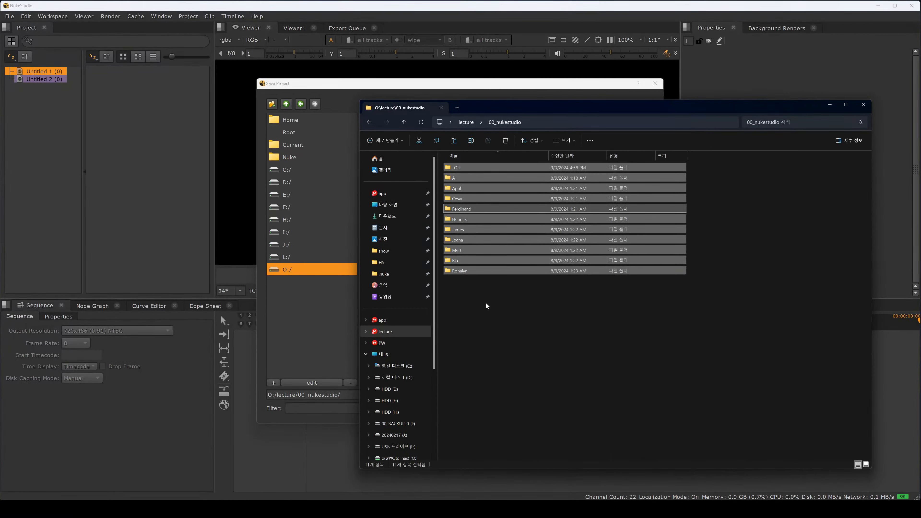
Step: Create a new folder named script inside 00_nukestudio and open it
click(486, 302)
right_click(487, 300)
click(473, 315)
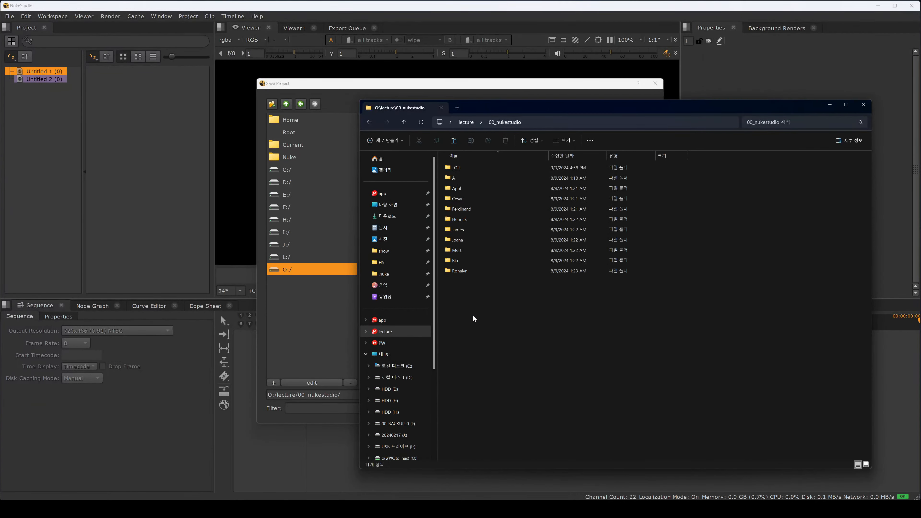
key(ctrl+shift+n)
text(script)
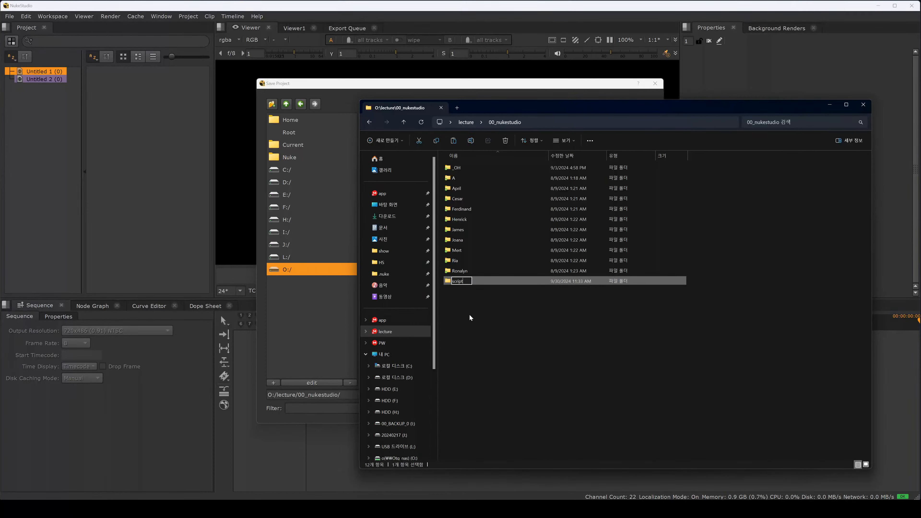
key(Return)
key(Return)
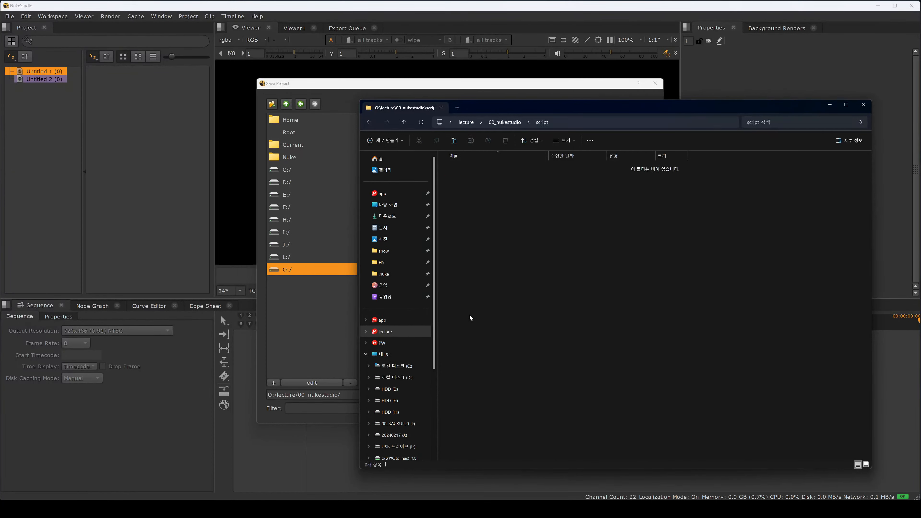
Step: Return to 00_nukestudio and move all the member folders into the script folder
click(518, 125)
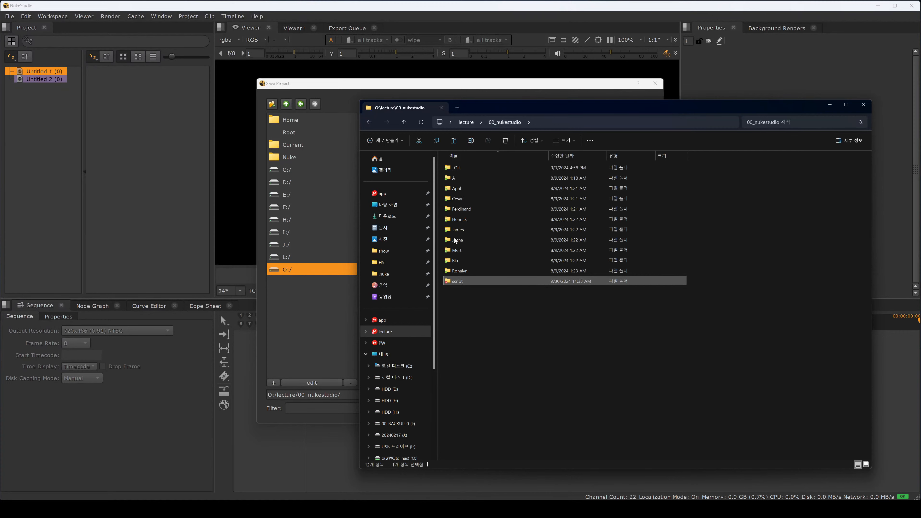
click(460, 270)
shift+click(460, 168)
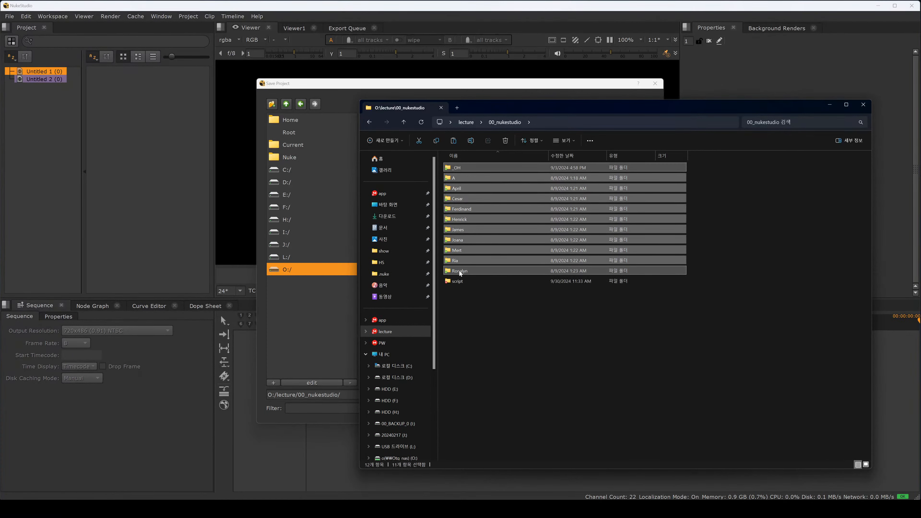
drag(460, 272, 460, 283)
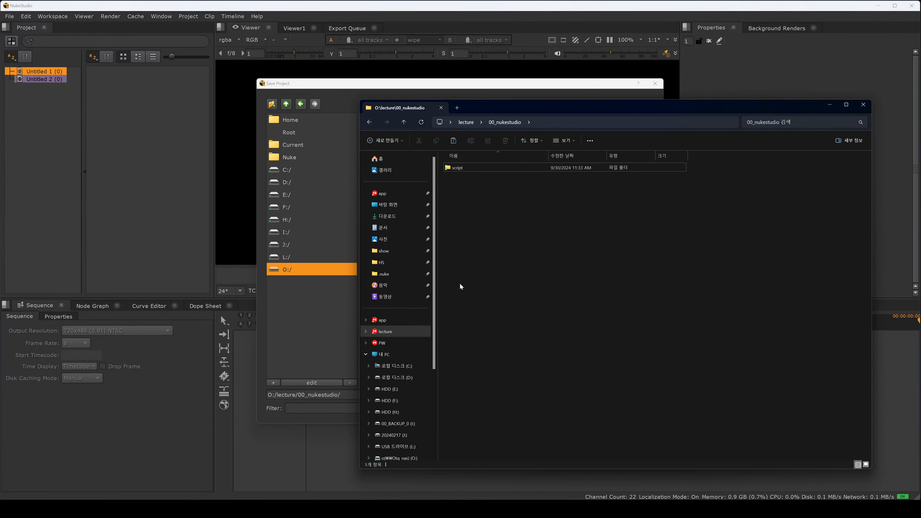
Step: Open the _OH folder inside script and paste its path into the Save Project dialog's path field
double_click(468, 169)
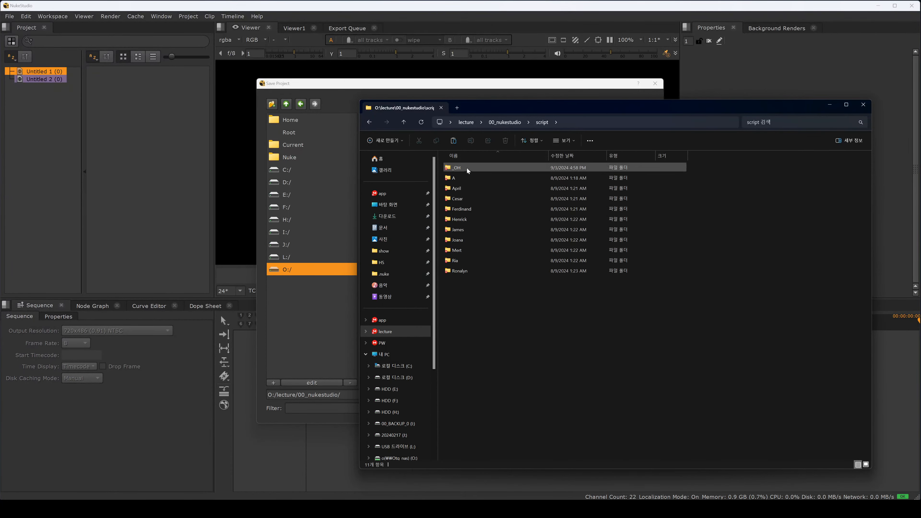
double_click(468, 168)
click(585, 127)
key(ctrl+c)
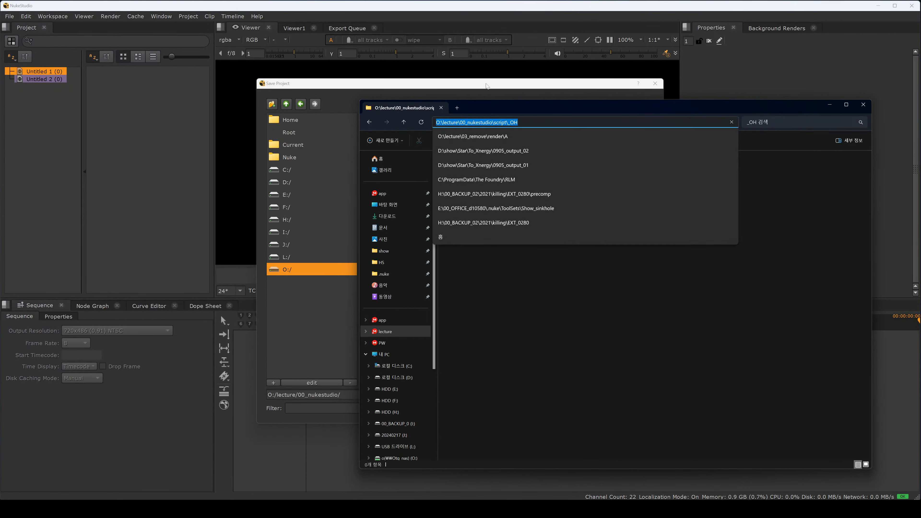
click(407, 231)
key(ctrl+a)
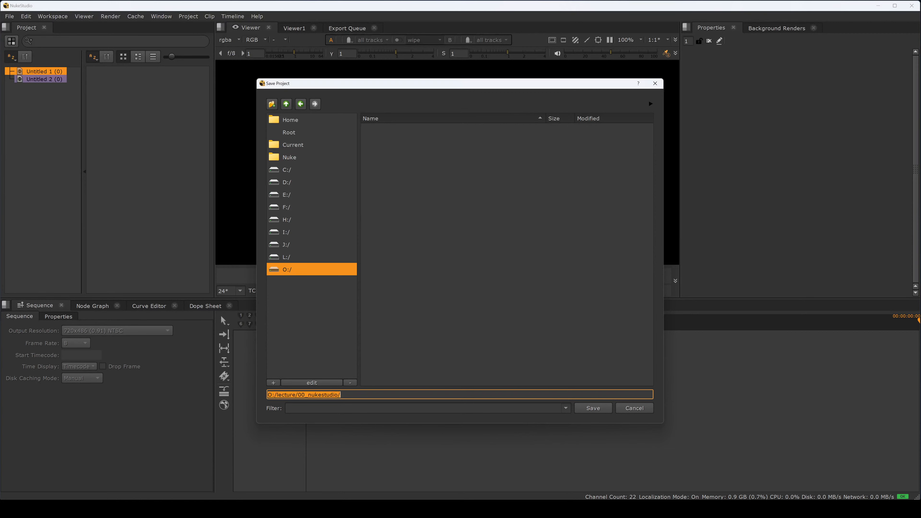
key(ctrl+v)
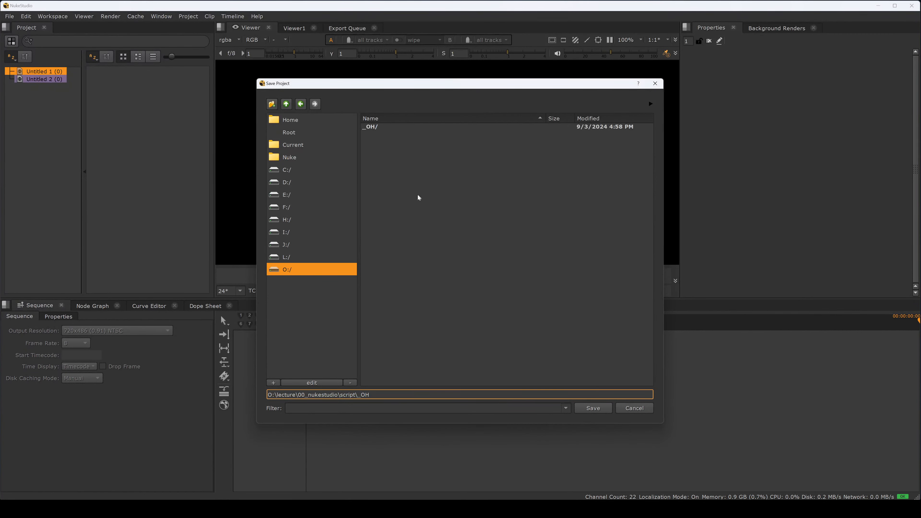
Step: Save the project inside _OH as lecture_comp_v001.hrox
double_click(385, 127)
text(lecture_comp_v001.nk)
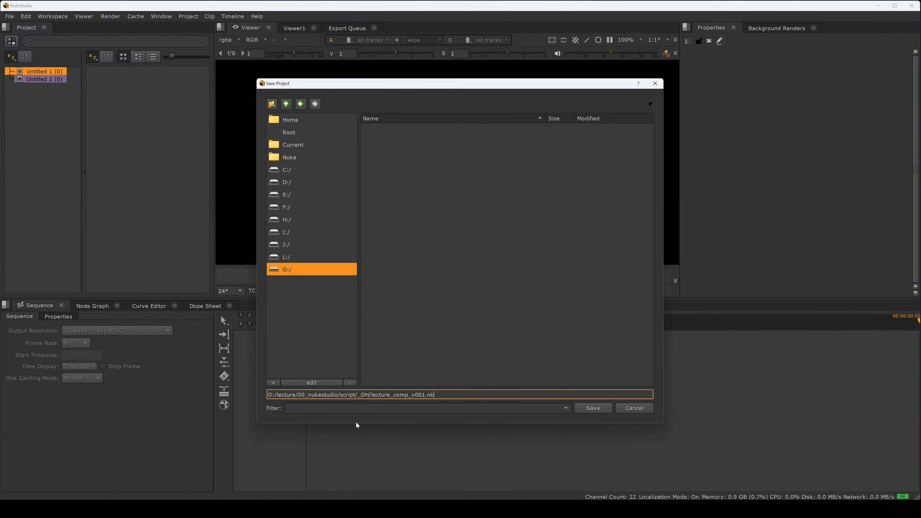
key(BackSpace)
key(BackSpace)
text(nk)
key(BackSpace)
key(BackSpace)
text(hro)
key(Return)
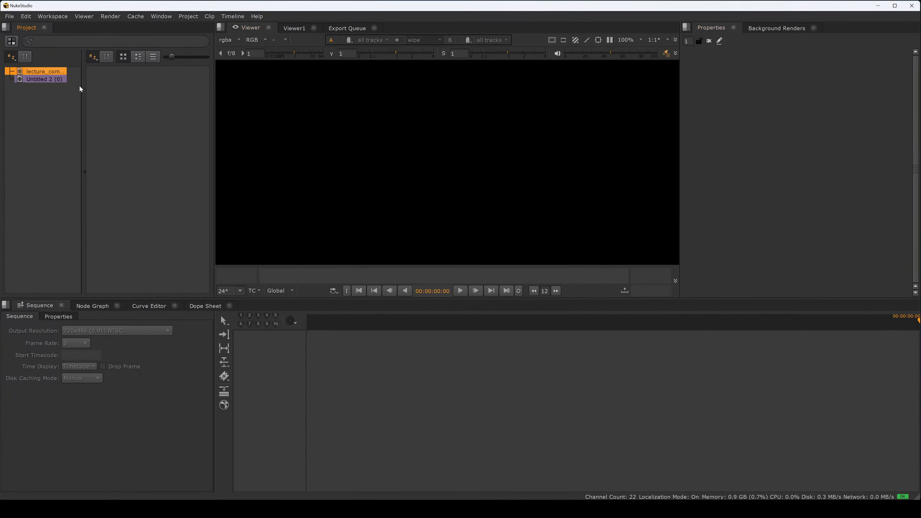
Step: Close NukeStudio and reopen the saved lecture_comp_v001.hrox project from the _OH folder
drag(83, 87, 106, 88)
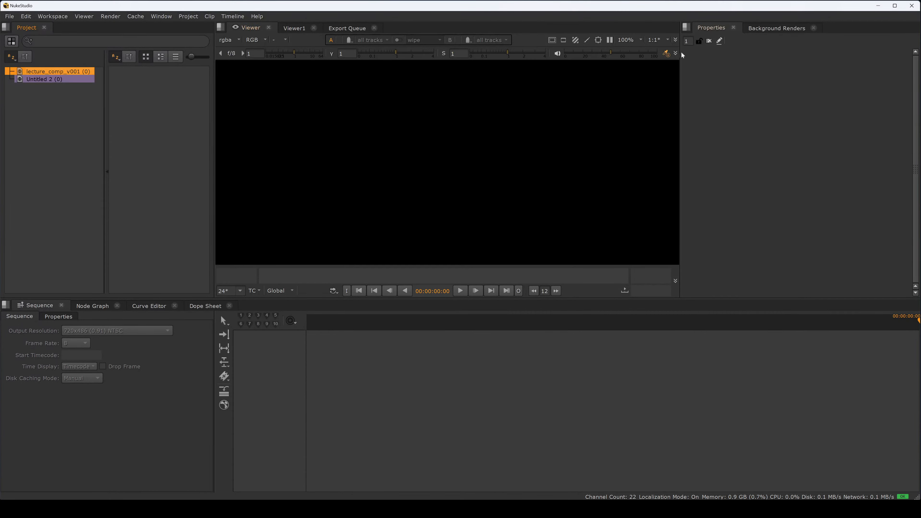
click(912, 5)
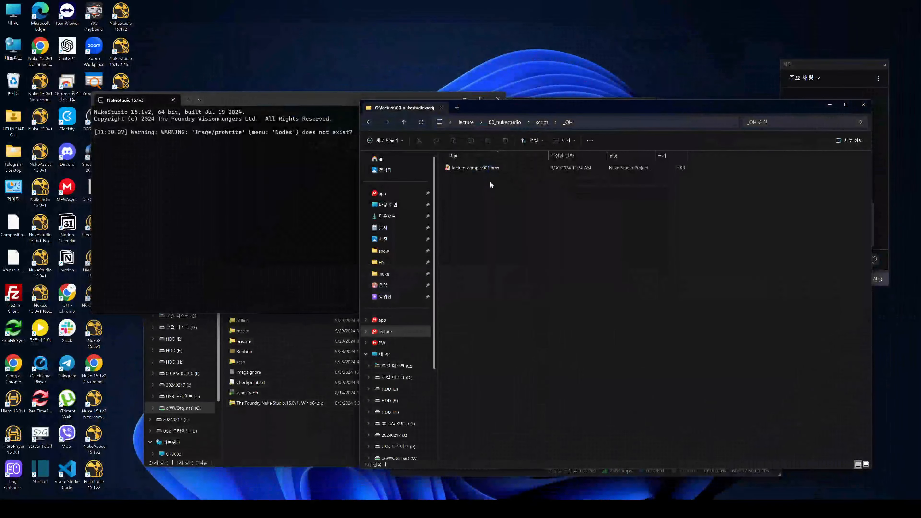
click(489, 168)
double_click(492, 167)
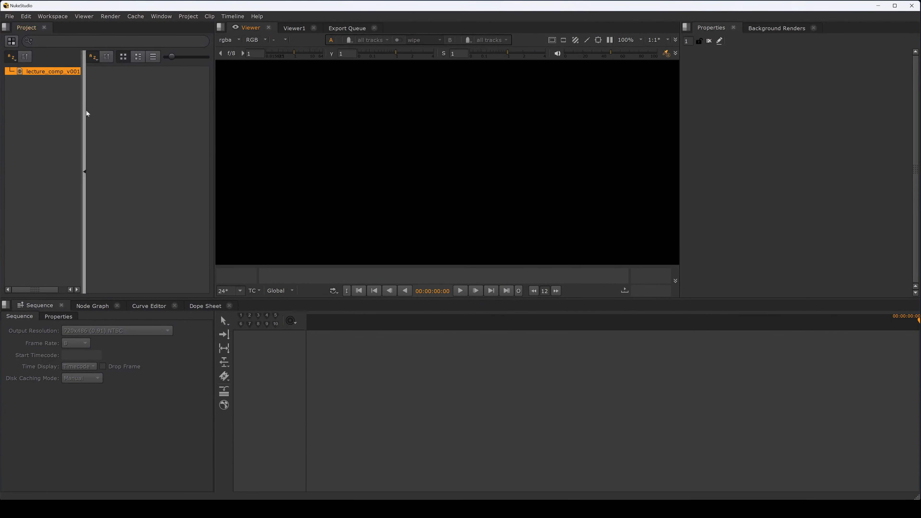
Step: Widen the Project panel and its bin view
drag(84, 115, 116, 115)
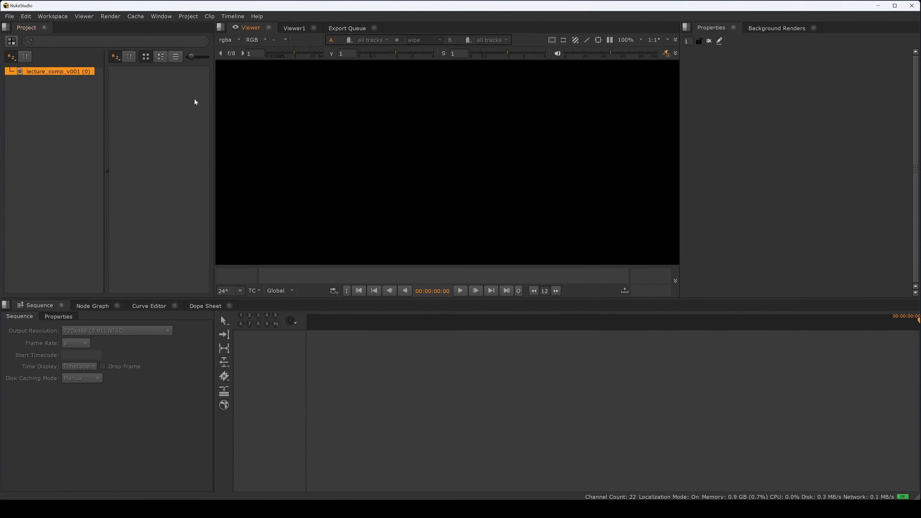
drag(215, 138, 306, 135)
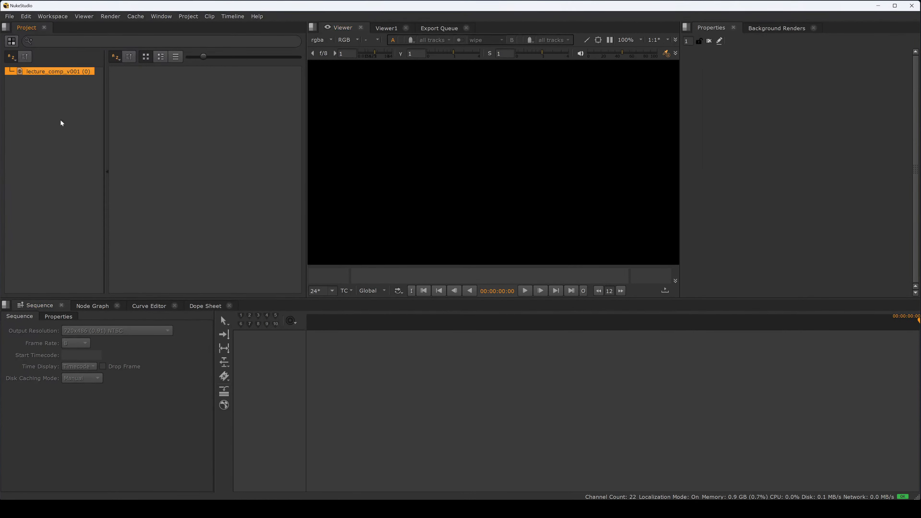
Step: Examine the Sequence, Properties, Node Graph, Curve Editor and Dope Sheet tabs of the lower panel
click(53, 318)
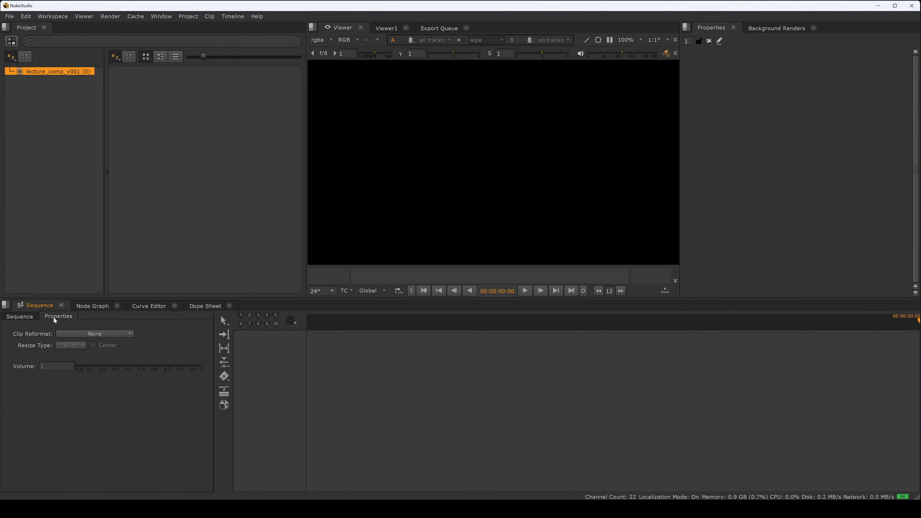
click(27, 315)
click(46, 317)
click(30, 316)
click(53, 317)
click(36, 315)
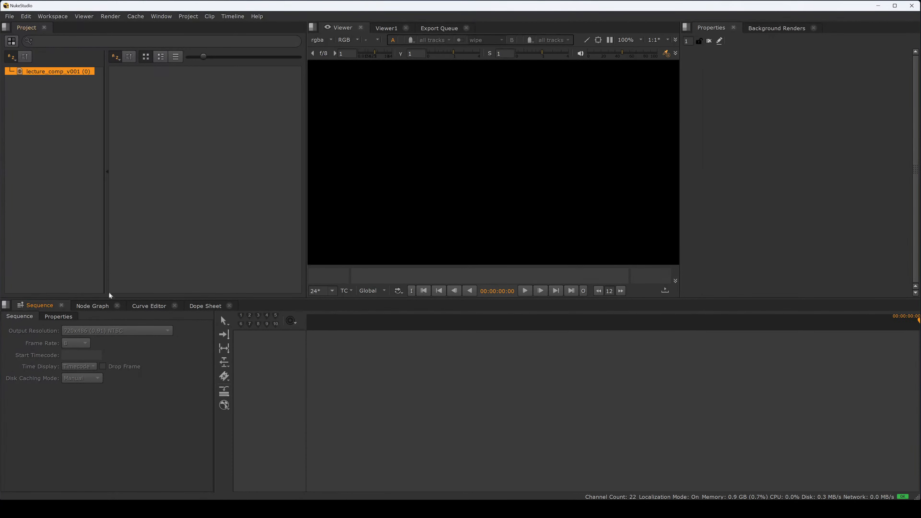
click(94, 306)
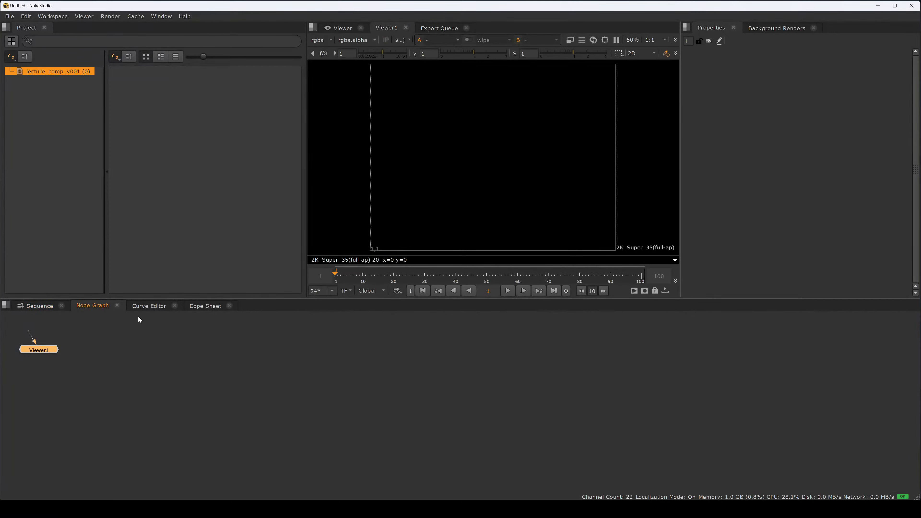
click(147, 308)
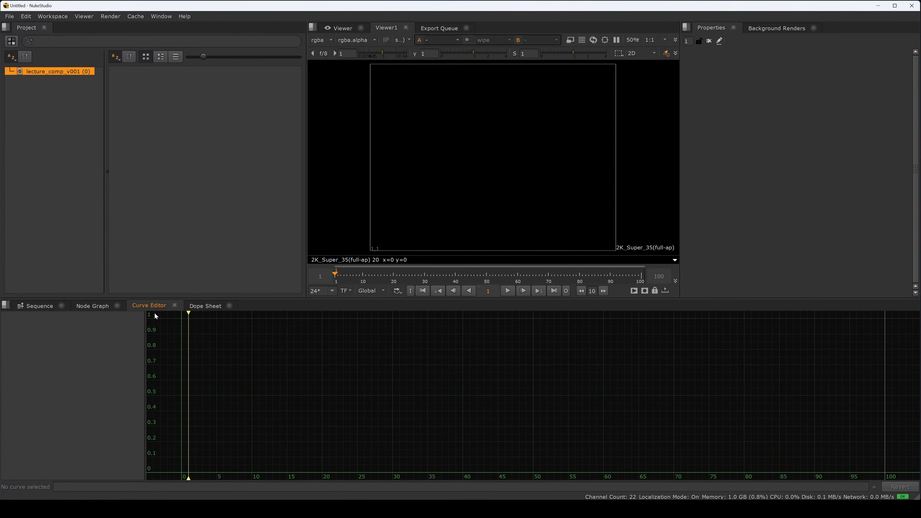
click(189, 309)
click(44, 311)
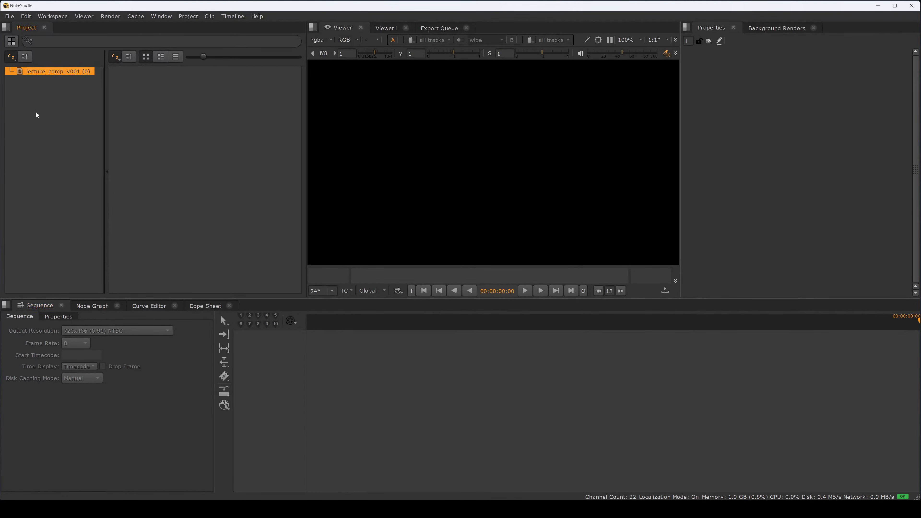
Step: Import the 01_rotoscope folder from the lecture folder into the project bin
right_click(48, 106)
mouse_move(66, 123)
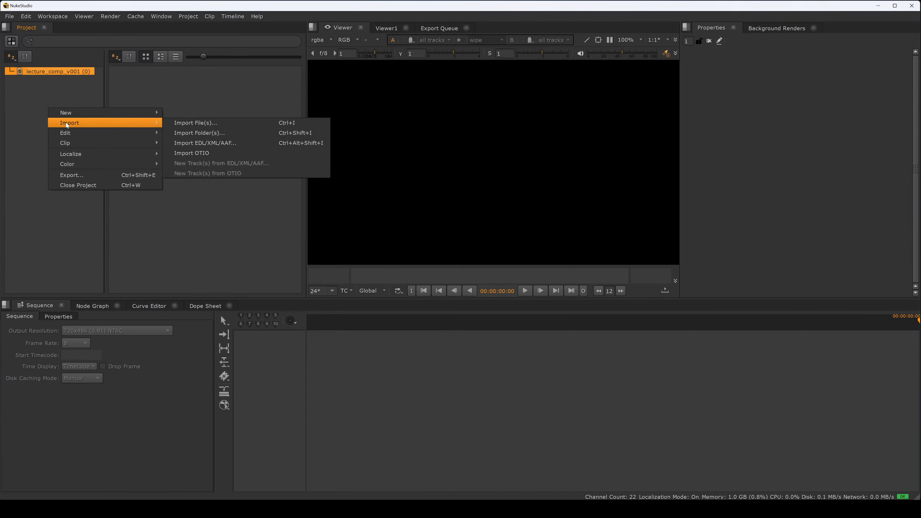
click(201, 132)
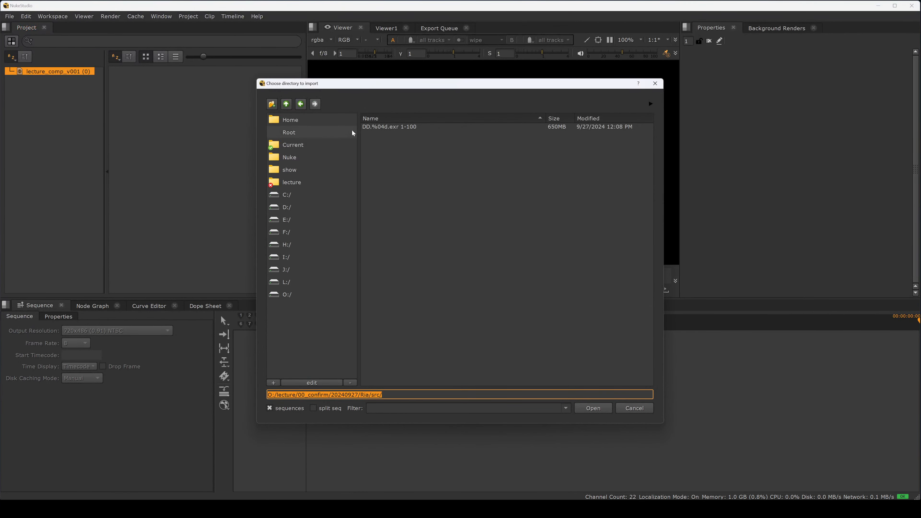
click(287, 104)
click(287, 104)
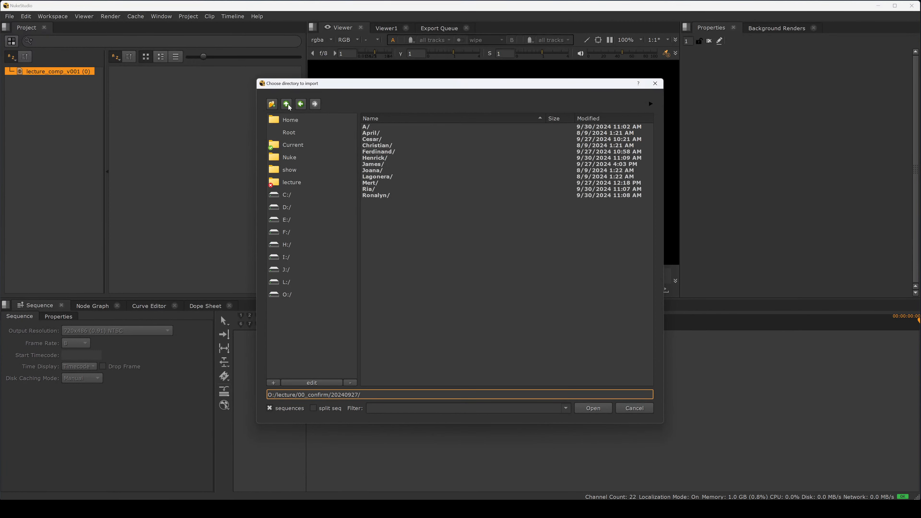
click(293, 182)
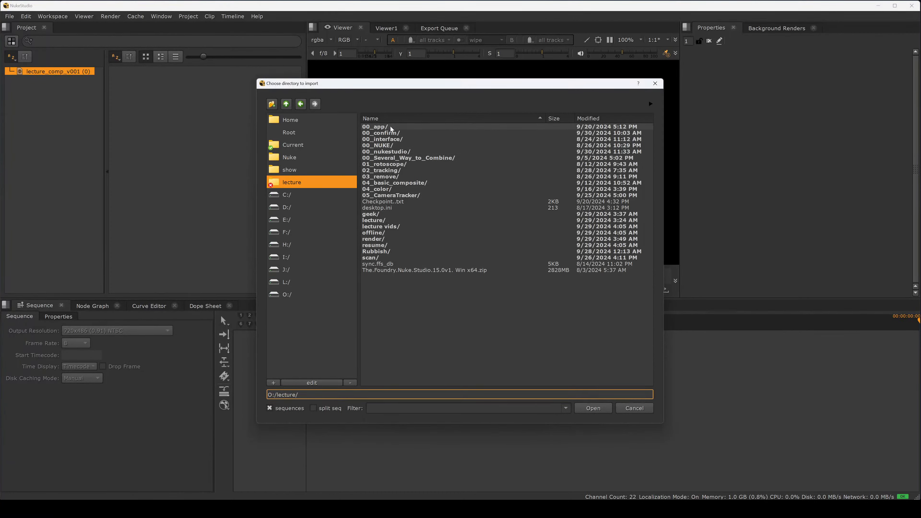
double_click(394, 165)
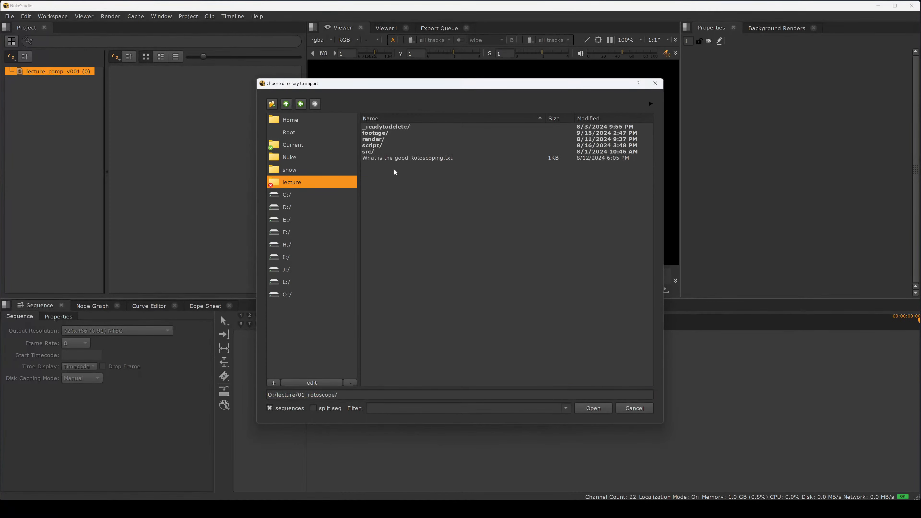
click(594, 408)
click(468, 274)
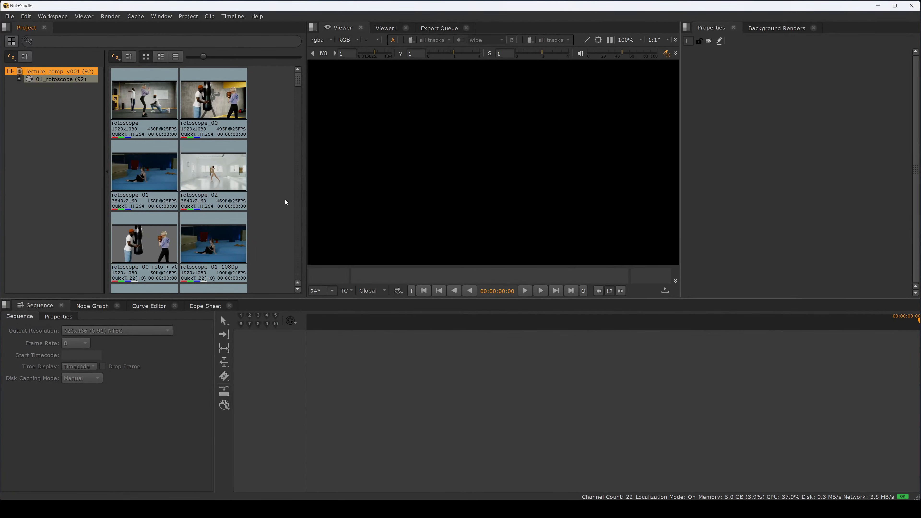
mouse_move(297, 82)
mouse_down()
mouse_move(287, 145)
mouse_move(297, 216)
mouse_move(290, 284)
mouse_move(290, 70)
mouse_up()
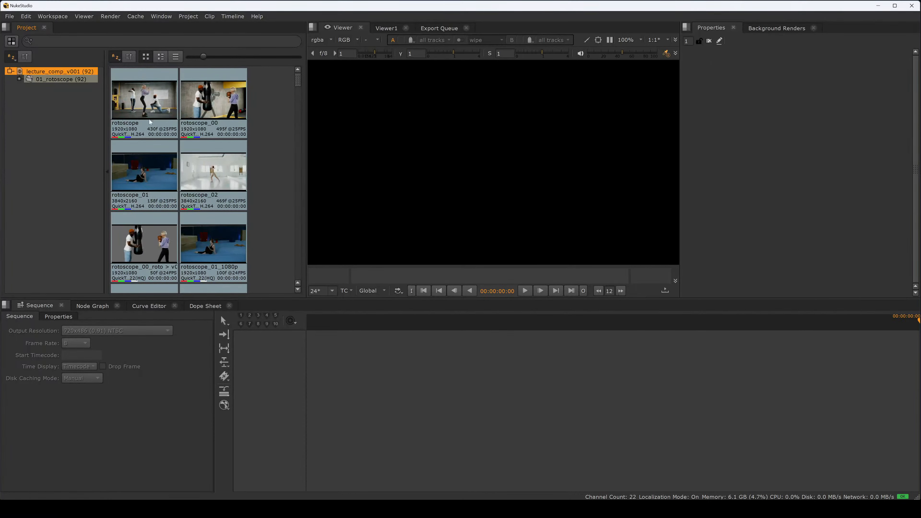
Step: Import the 00_Several_Way_to_Combine folder from the lecture folder into the project bin and select the angler_fish clip
right_click(38, 107)
mouse_move(64, 121)
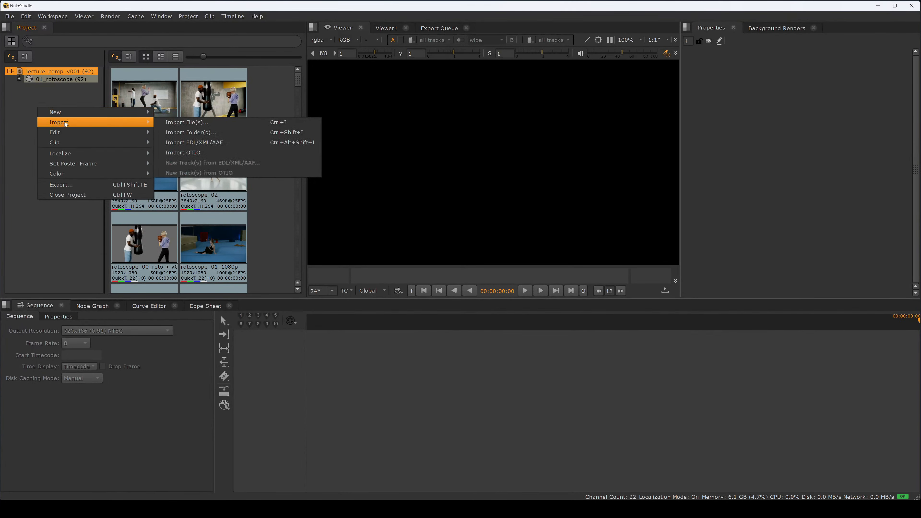
click(200, 132)
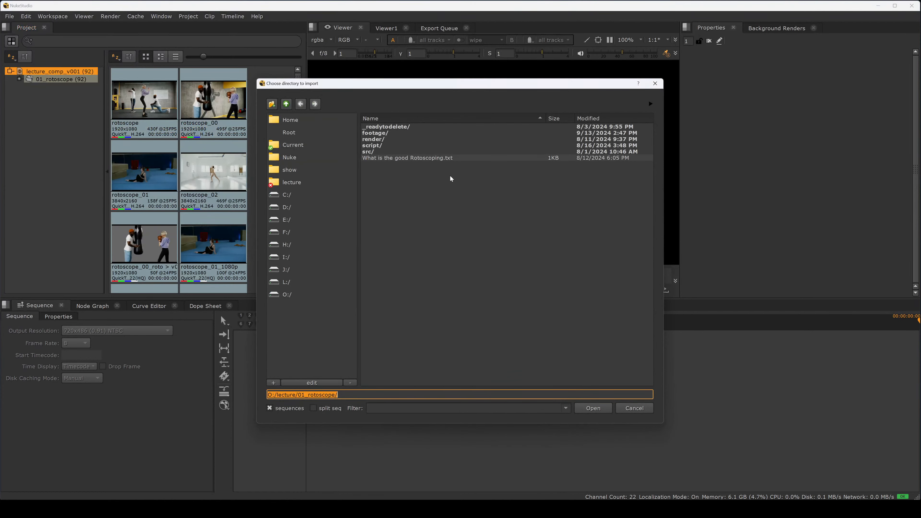
click(286, 104)
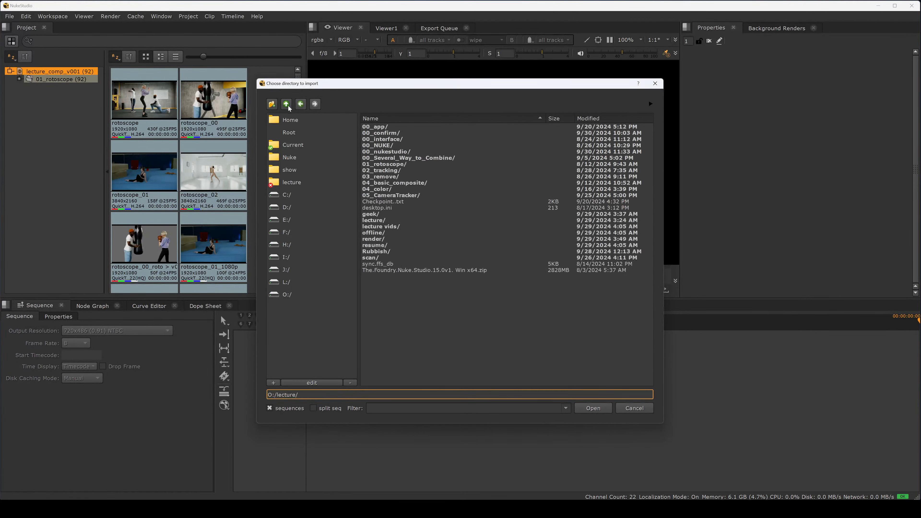
double_click(404, 158)
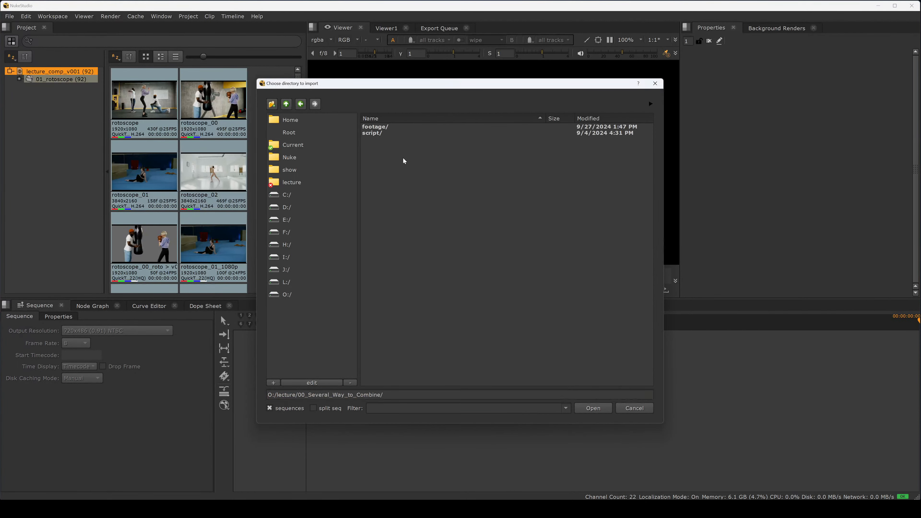
click(582, 407)
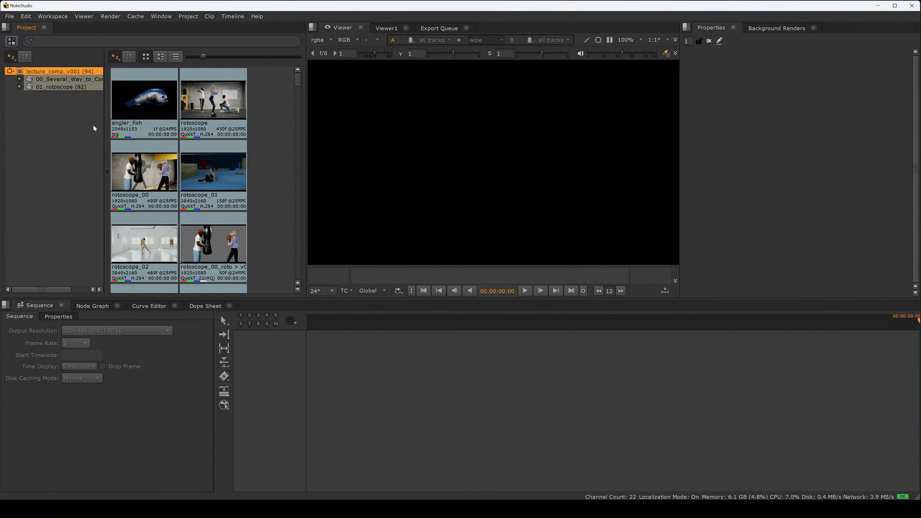
click(177, 111)
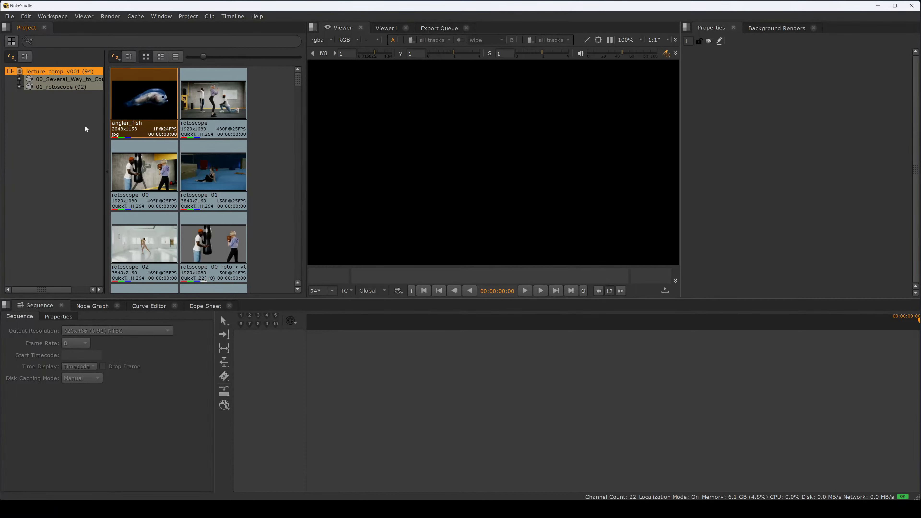
Step: Import the 02_tracking folder from the lecture folder into the project bin and widen the bin tree
click(54, 116)
right_click(46, 106)
mouse_move(94, 122)
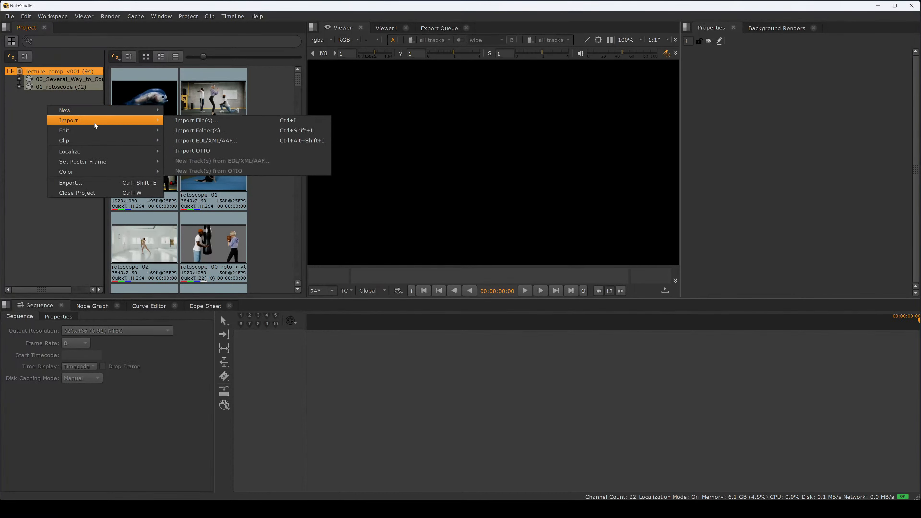
click(206, 131)
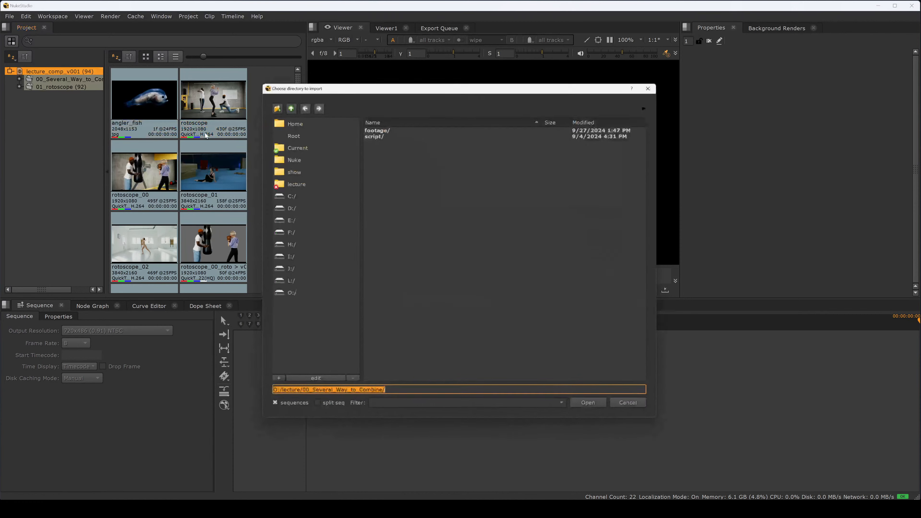
click(287, 105)
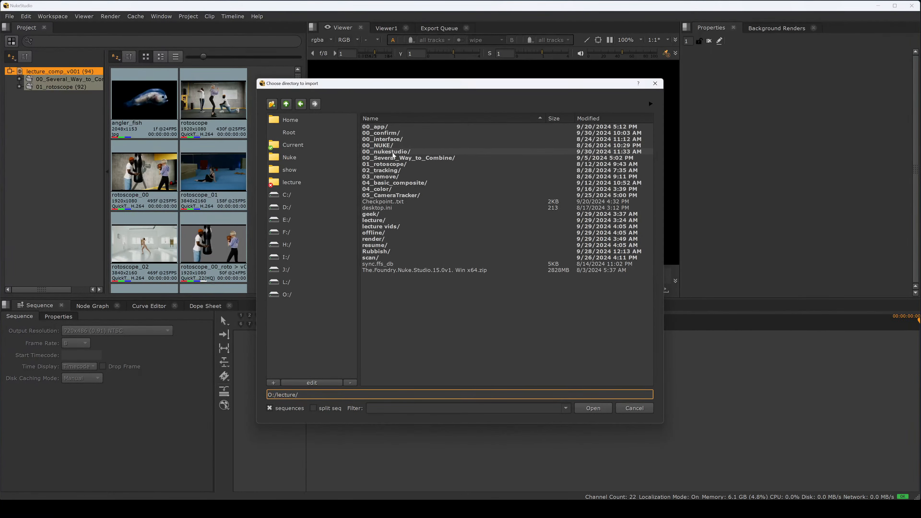
double_click(391, 172)
click(594, 408)
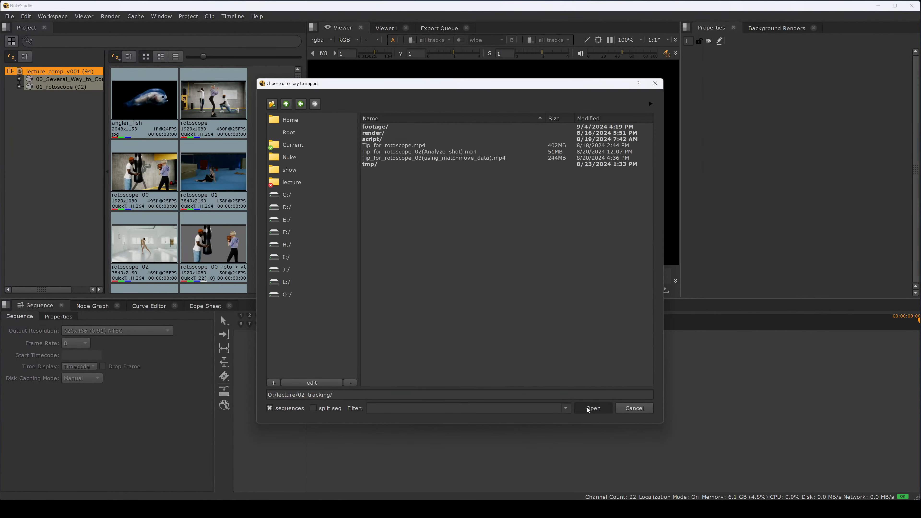
click(466, 275)
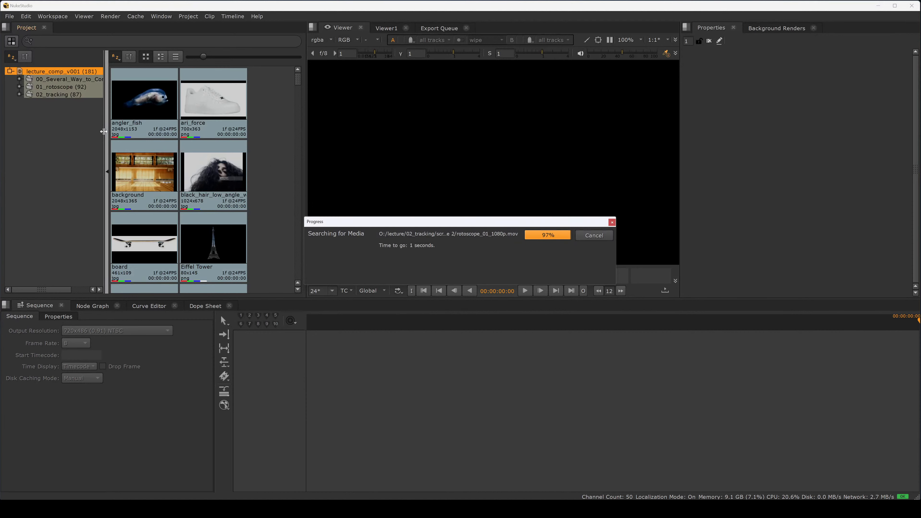
drag(103, 132, 122, 128)
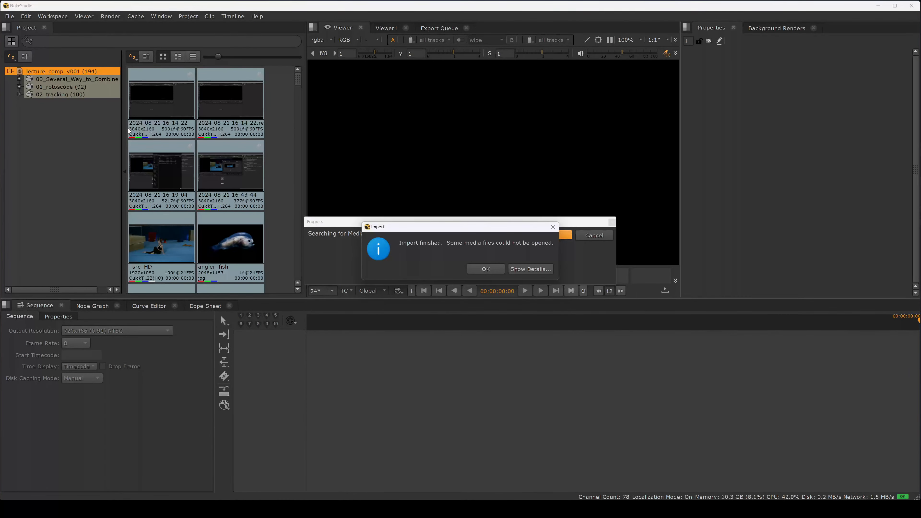
click(484, 270)
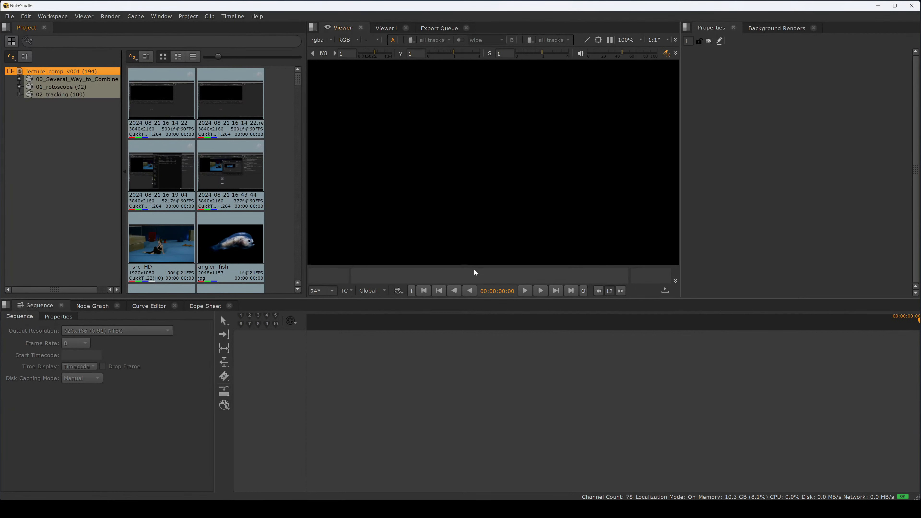
right_click(54, 130)
mouse_move(81, 144)
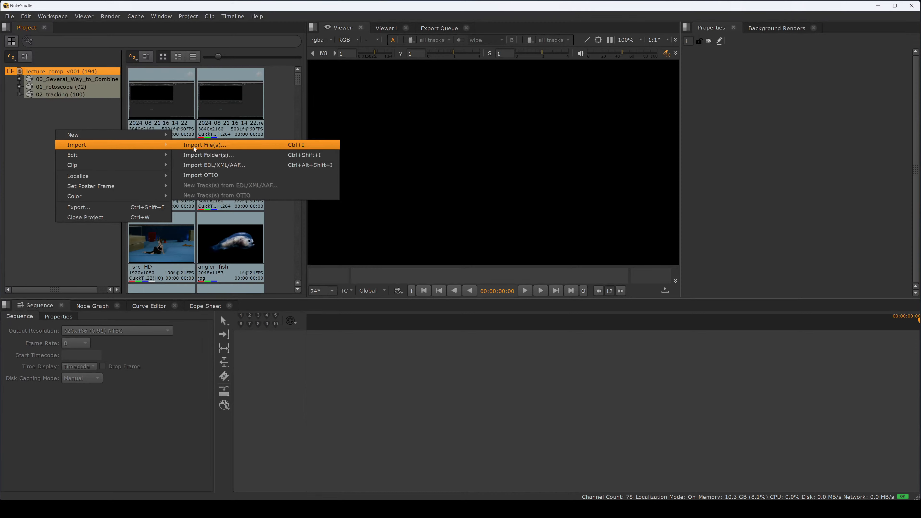
click(209, 155)
click(286, 104)
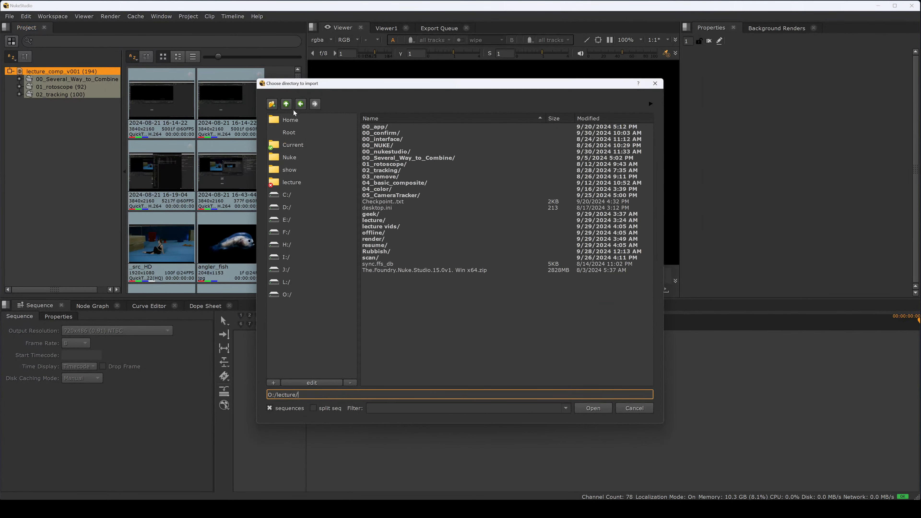
click(593, 408)
click(467, 275)
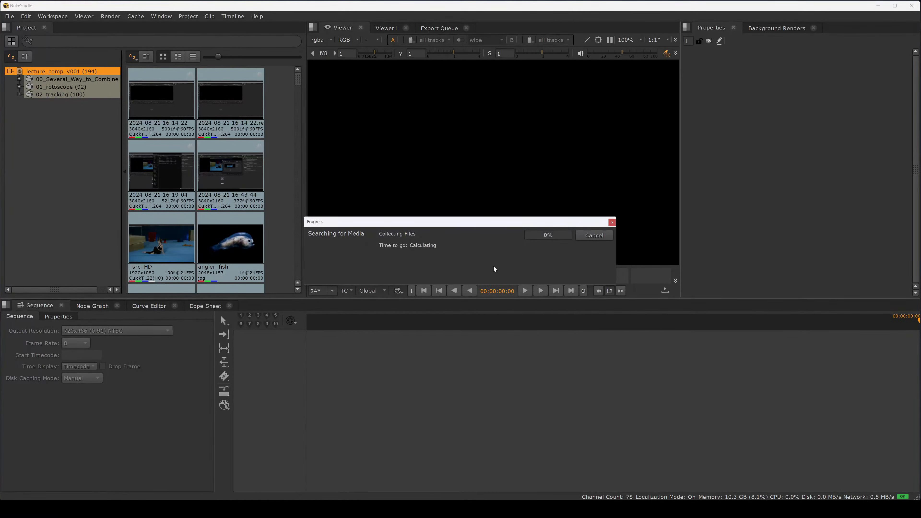
click(611, 222)
Step: Import the 03_remove folder from the lecture folder into the project bin
right_click(67, 122)
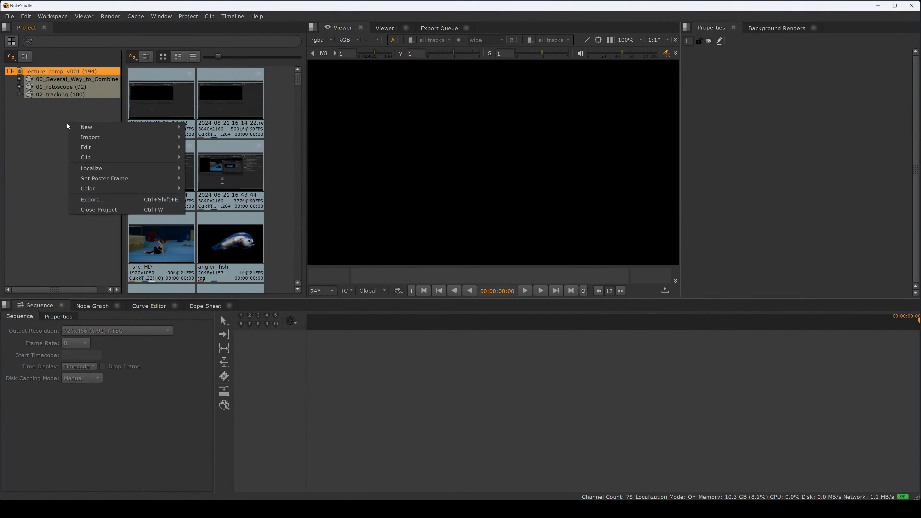
mouse_move(108, 137)
click(205, 149)
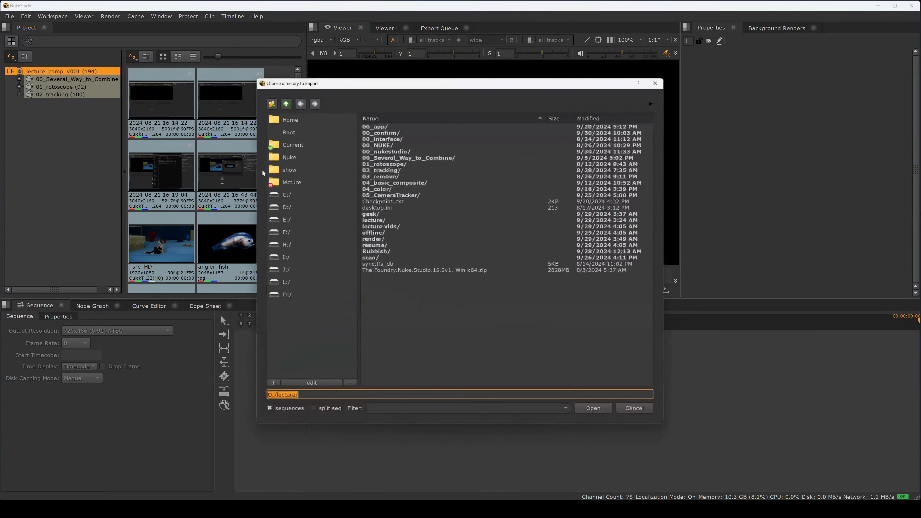
double_click(396, 178)
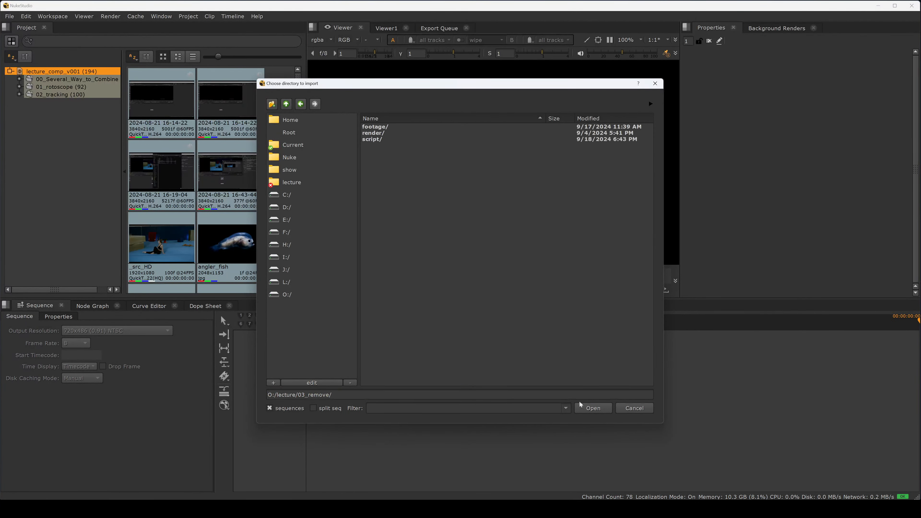
click(583, 407)
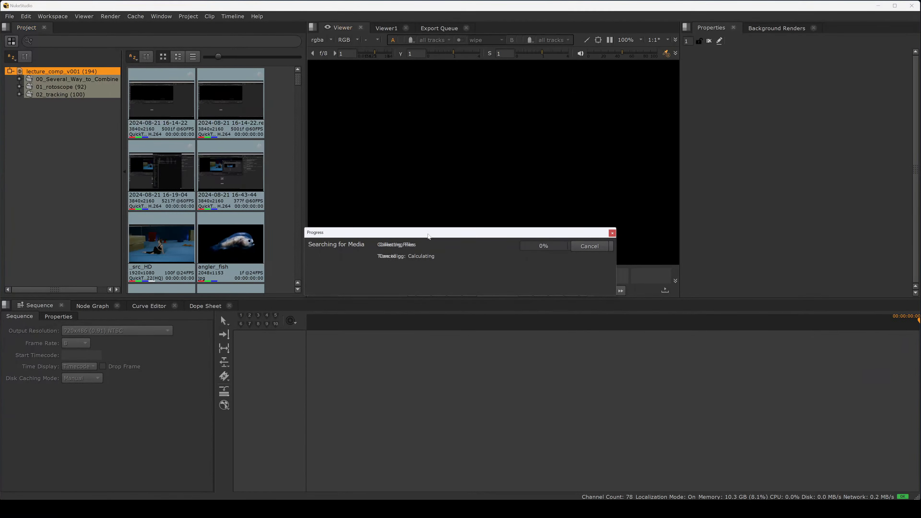
drag(428, 234, 443, 213)
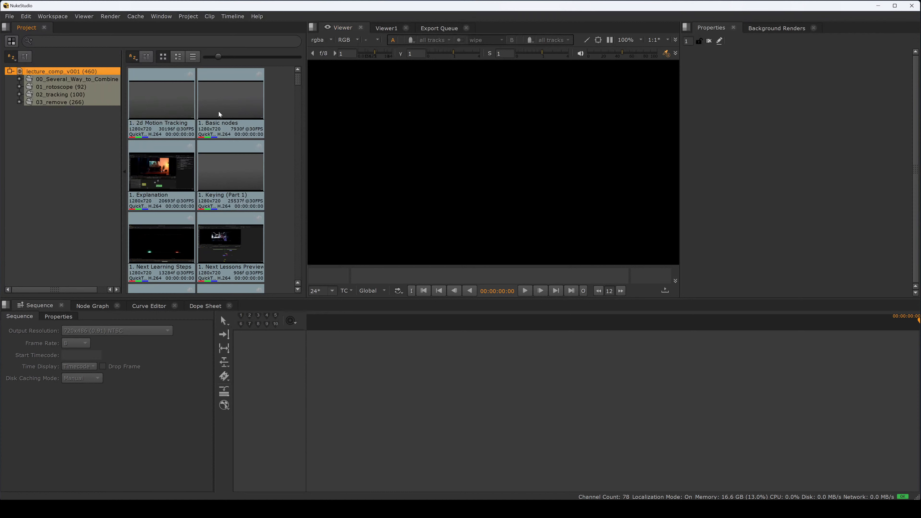
Step: Import the 04_basic_composite folder from the lecture folder into the project bin
right_click(64, 151)
mouse_move(93, 166)
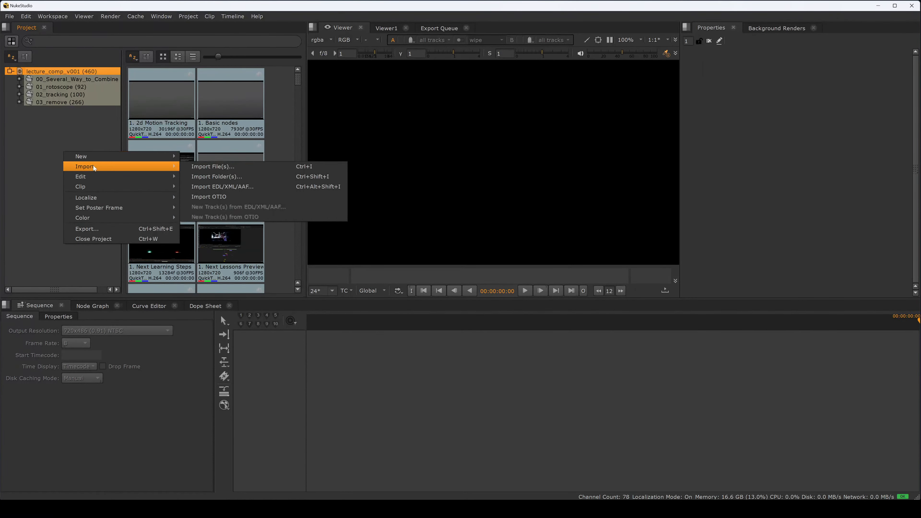
click(207, 178)
click(287, 105)
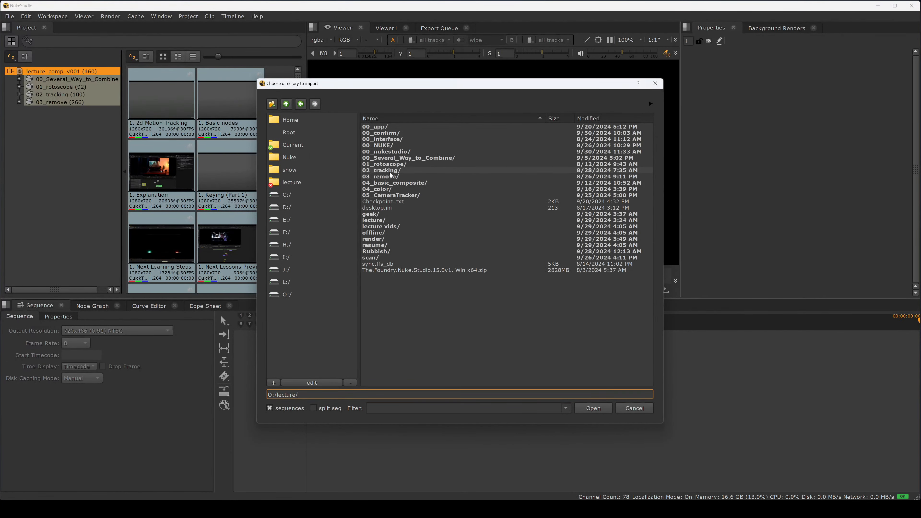
double_click(398, 185)
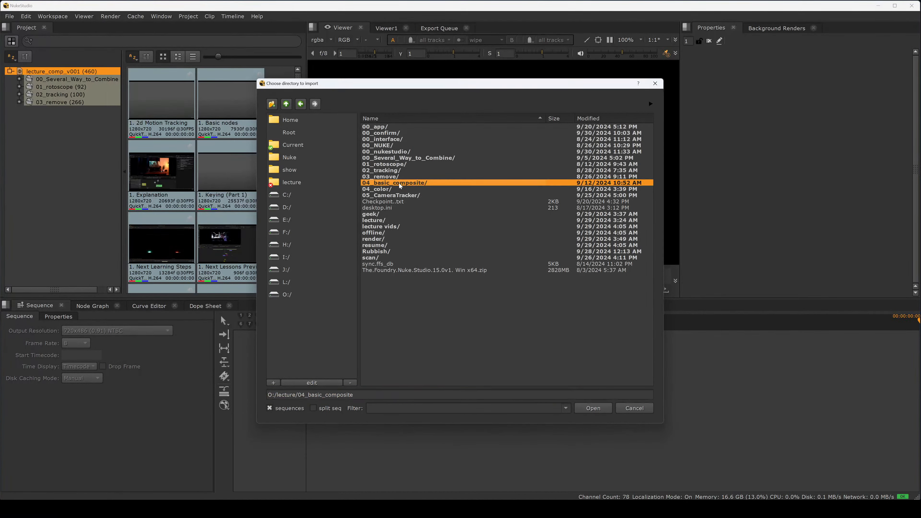
click(592, 408)
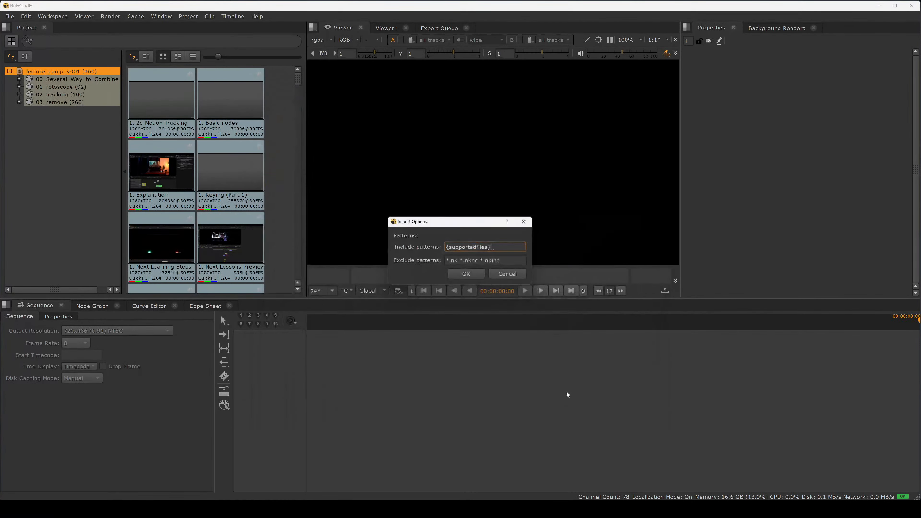
click(471, 277)
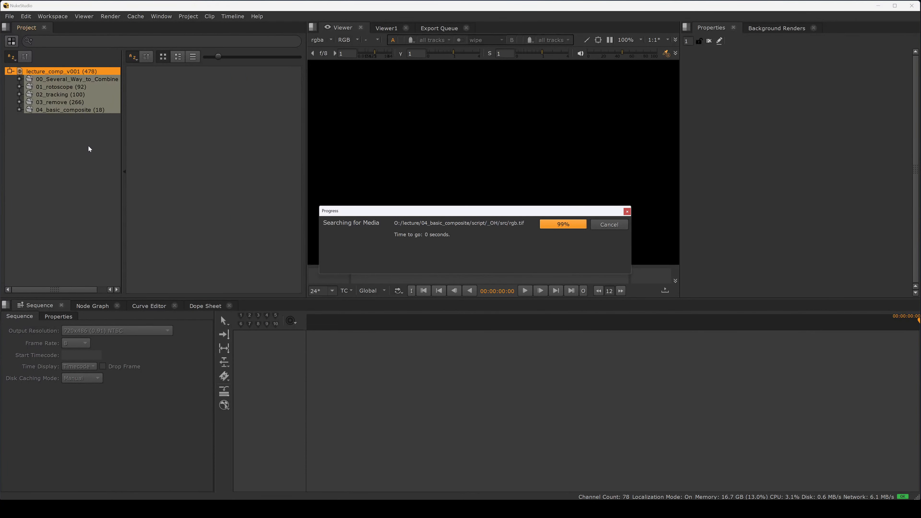
Step: Import the 04_color folder from the lecture folder into the project bin
right_click(80, 142)
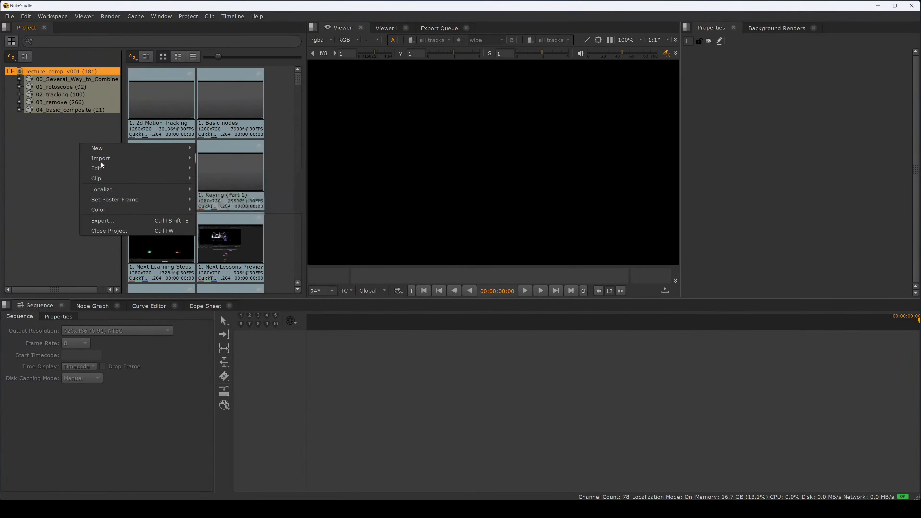
mouse_move(105, 158)
click(214, 167)
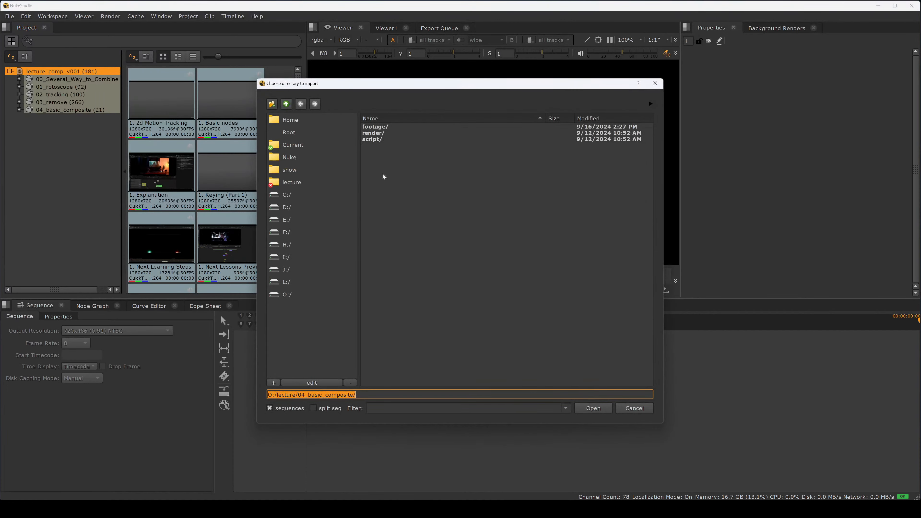
click(286, 105)
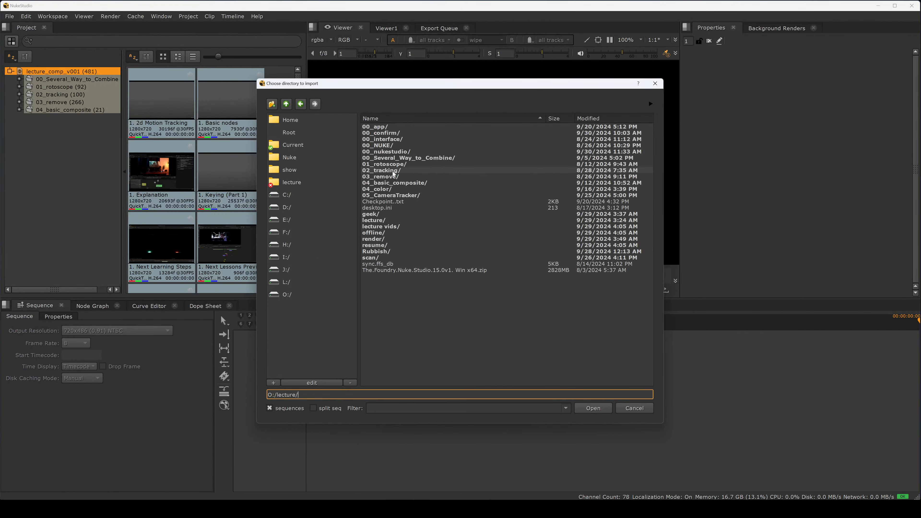
double_click(392, 190)
click(578, 406)
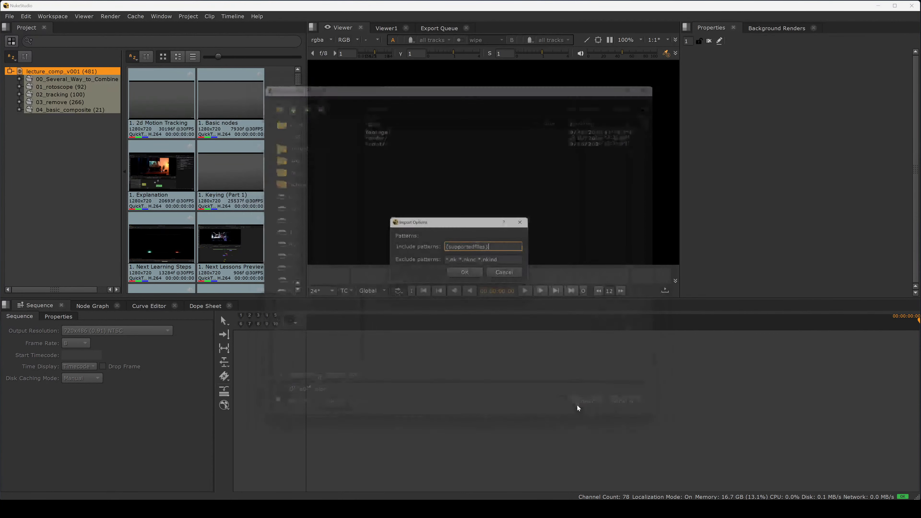
click(453, 272)
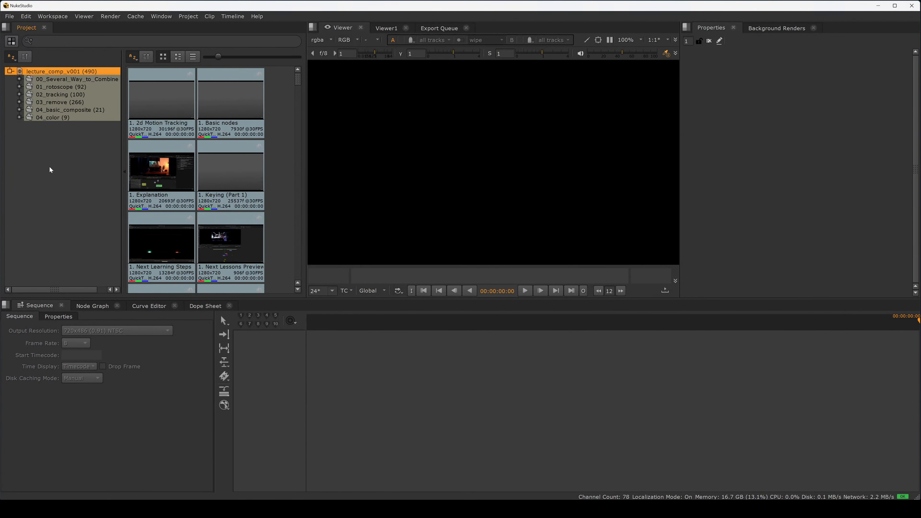
Step: Import the 05_CameraTracker folder from the lecture folder into the project bin
right_click(64, 149)
mouse_move(94, 166)
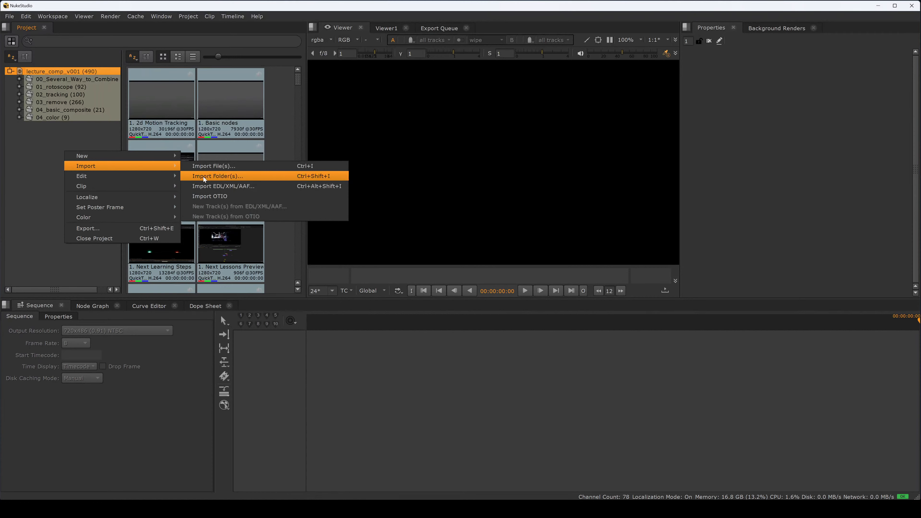
click(212, 177)
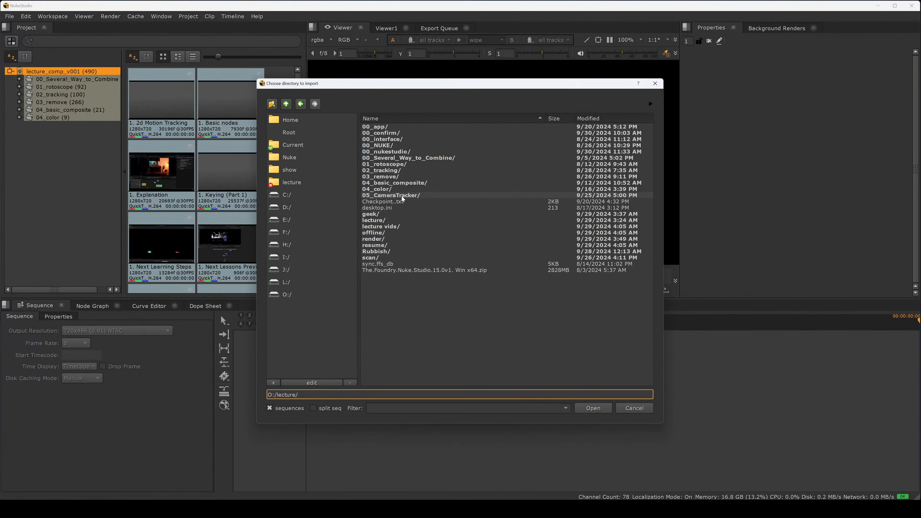
double_click(403, 196)
click(593, 408)
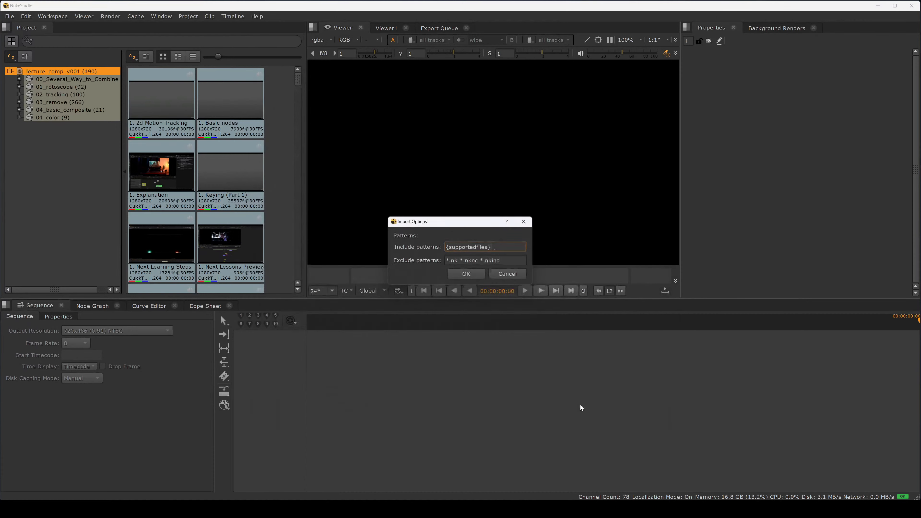
click(466, 274)
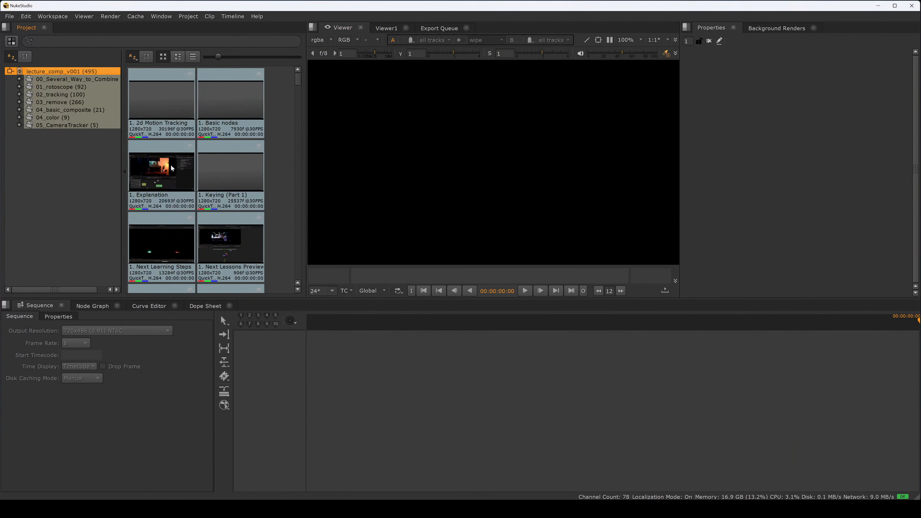
Step: Open the 00_Several_Way_to_Combine bin and select its angler_fish and under_sea clips in turn
click(76, 79)
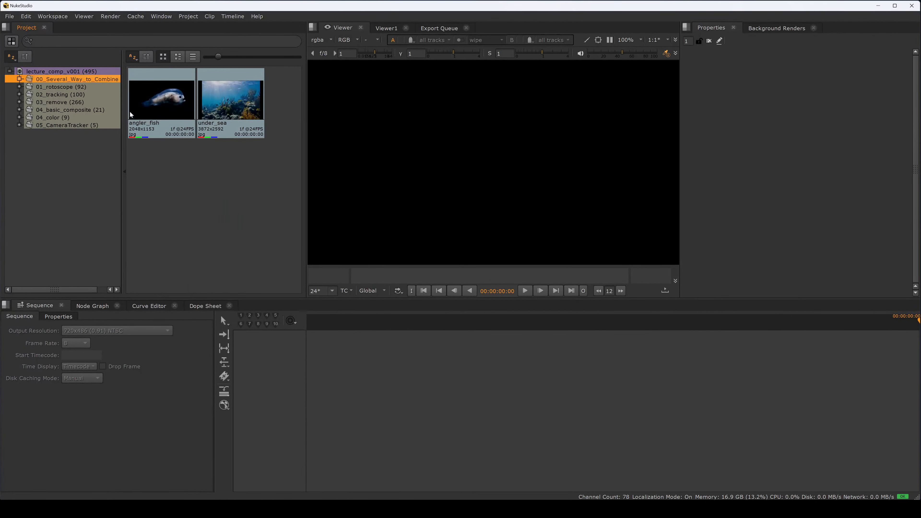
click(179, 122)
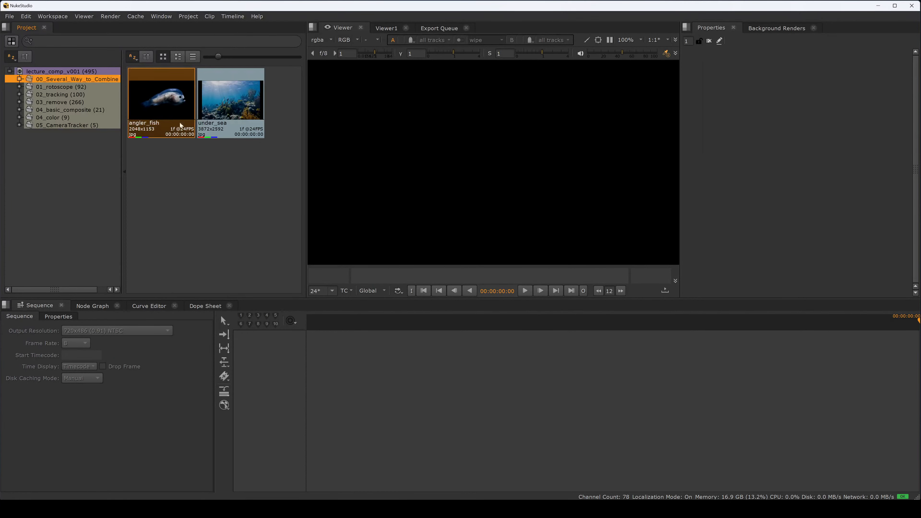
click(219, 124)
click(218, 169)
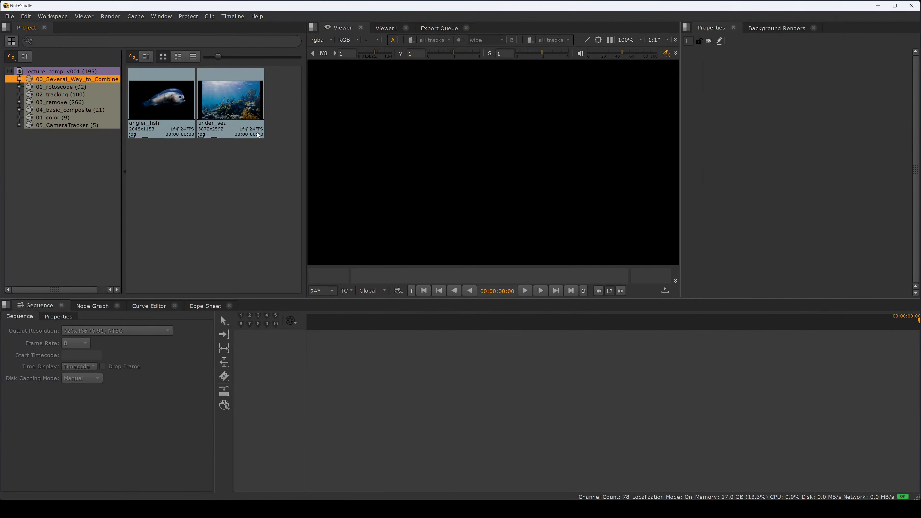
click(214, 114)
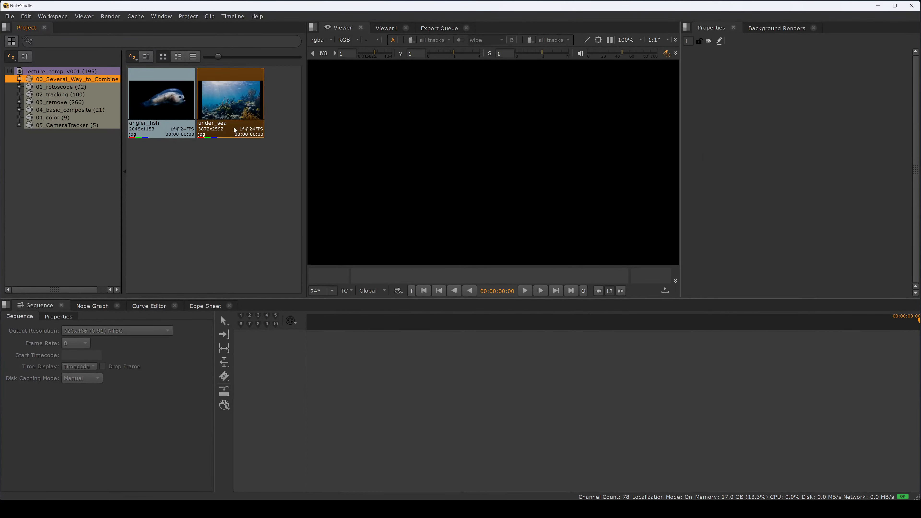
Step: Load the rotoscope clip from the 01_rotoscope bin into the Viewer and scrub through its timeline
click(67, 87)
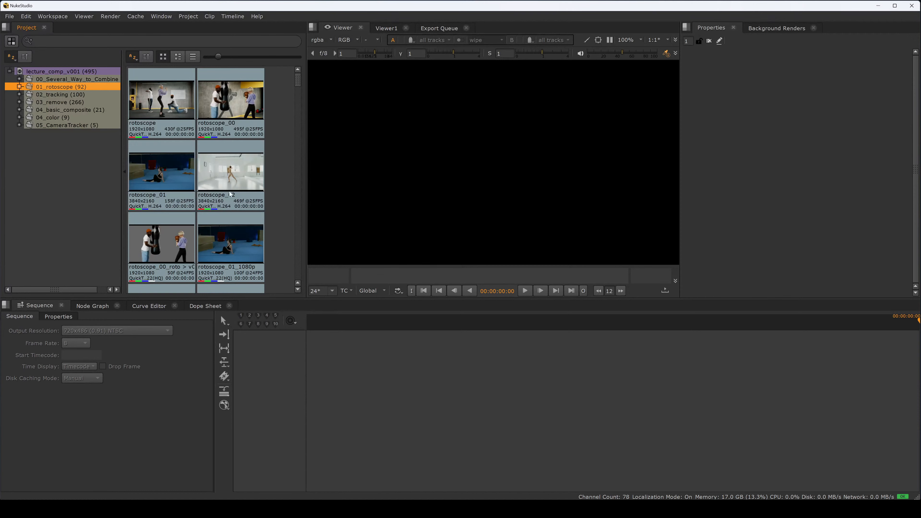
double_click(162, 107)
click(396, 275)
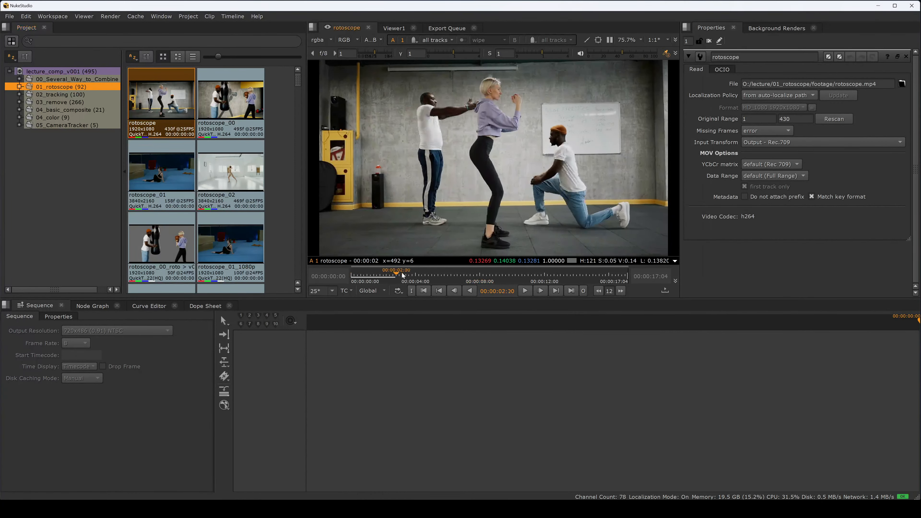
Step: Scrub further through the rotoscope clip's timeline in the Viewer
drag(402, 276, 547, 264)
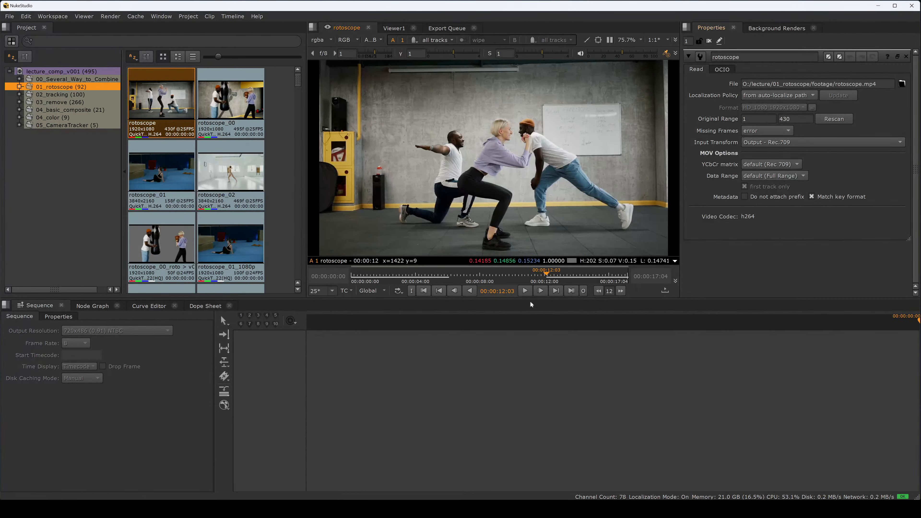
drag(509, 277, 548, 268)
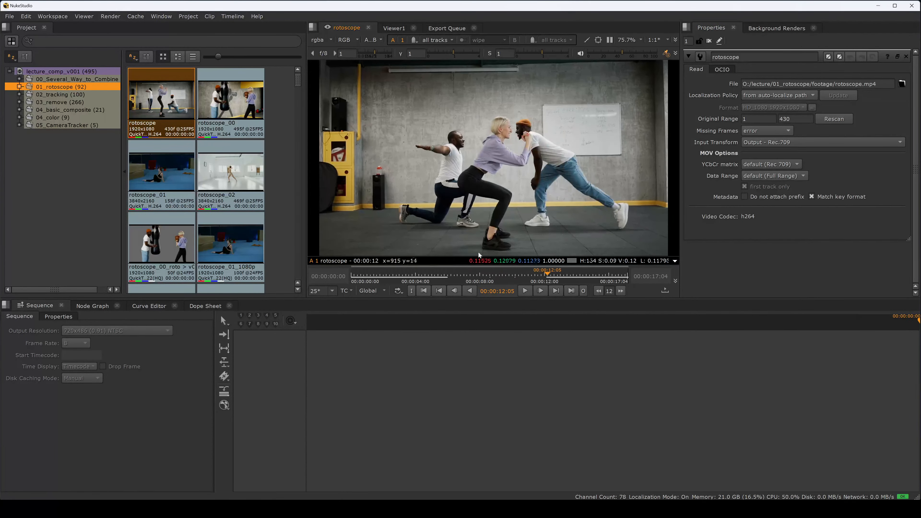
Step: Create a new sequence and move it from the 01_rotoscope bin to the project's root level
click(42, 151)
right_click(45, 155)
mouse_move(78, 162)
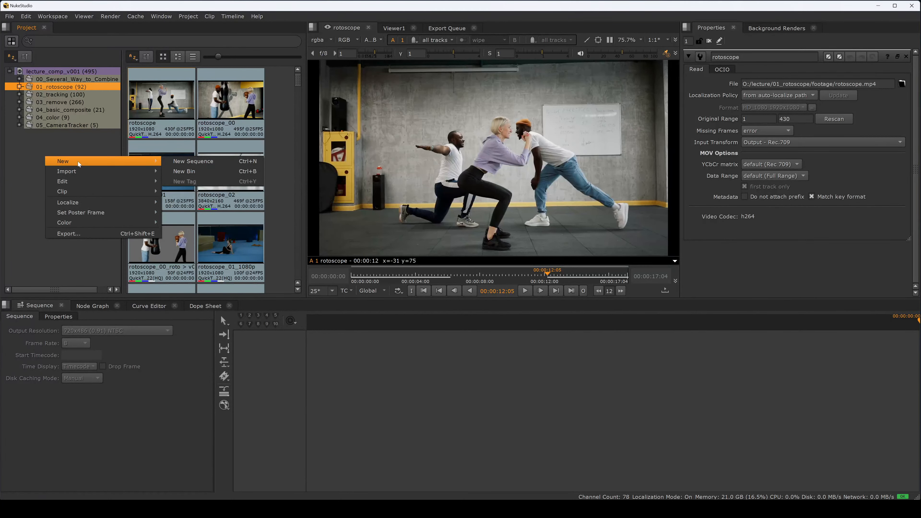
click(190, 162)
key(Return)
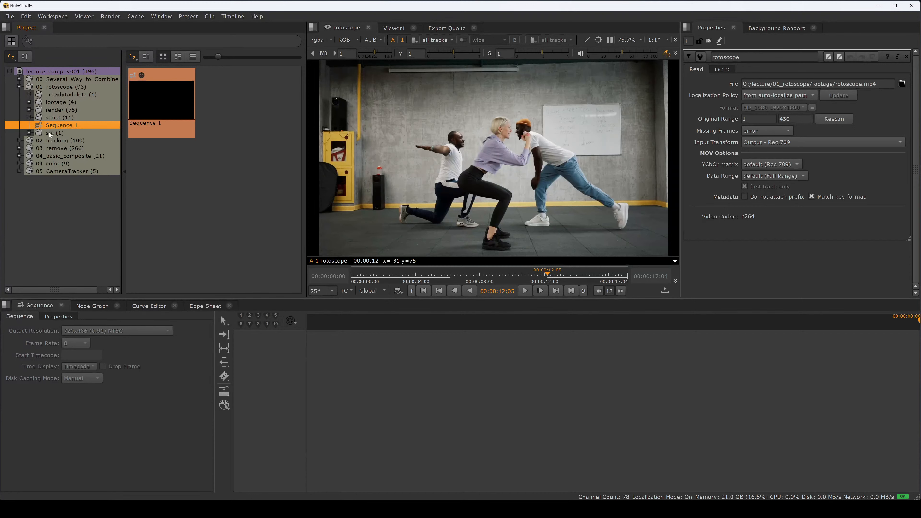
drag(49, 132, 42, 204)
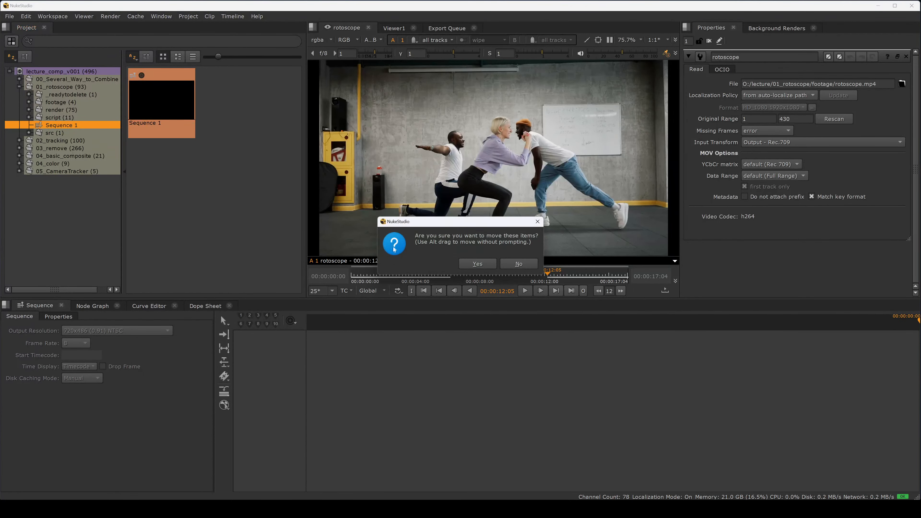
click(471, 264)
click(19, 87)
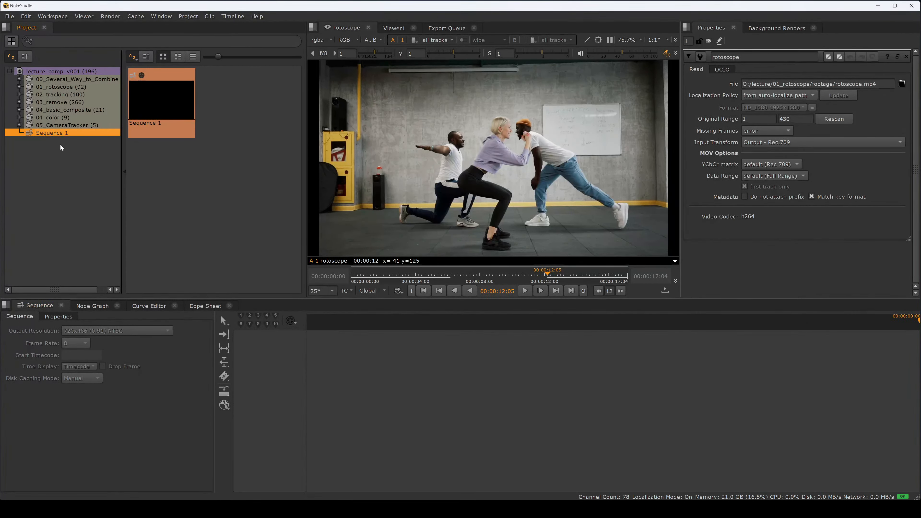
Step: Open Sequence 1 in the timeline and set its output resolution to 1920x1080 HD_1080 and frame rate to 24
double_click(57, 133)
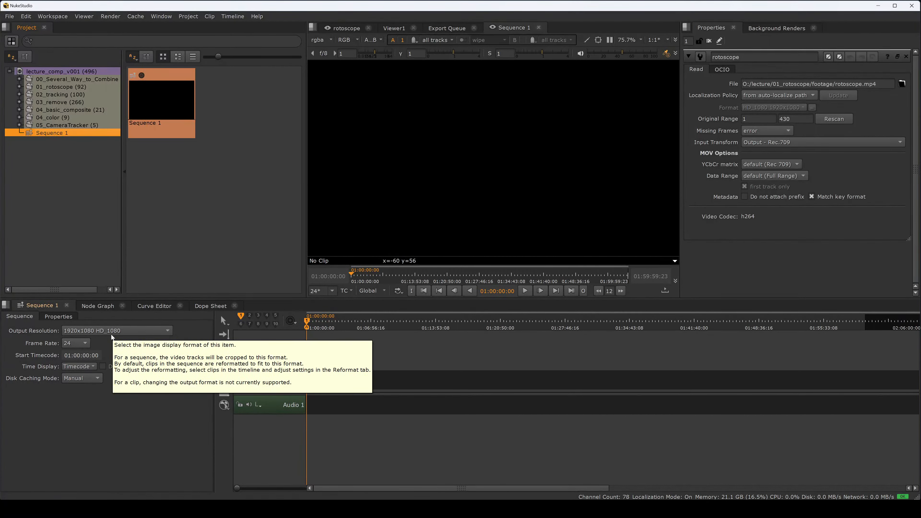
click(131, 331)
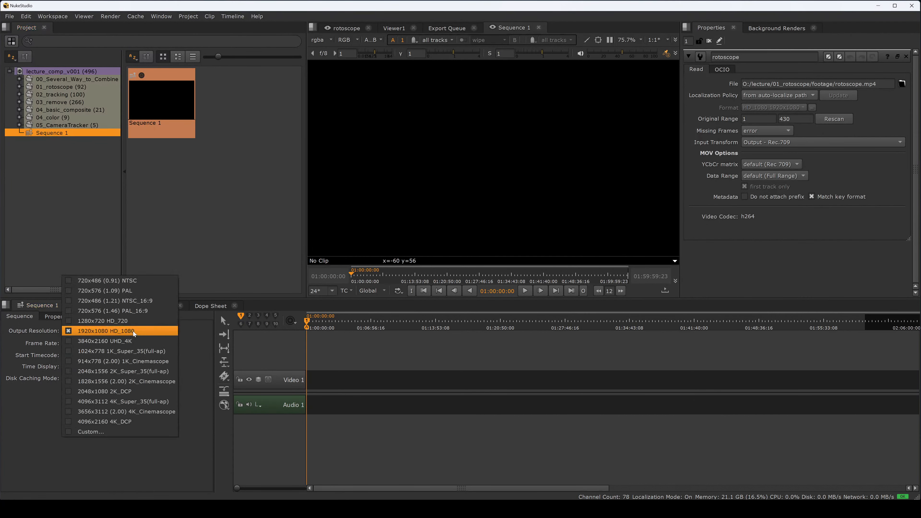
click(135, 332)
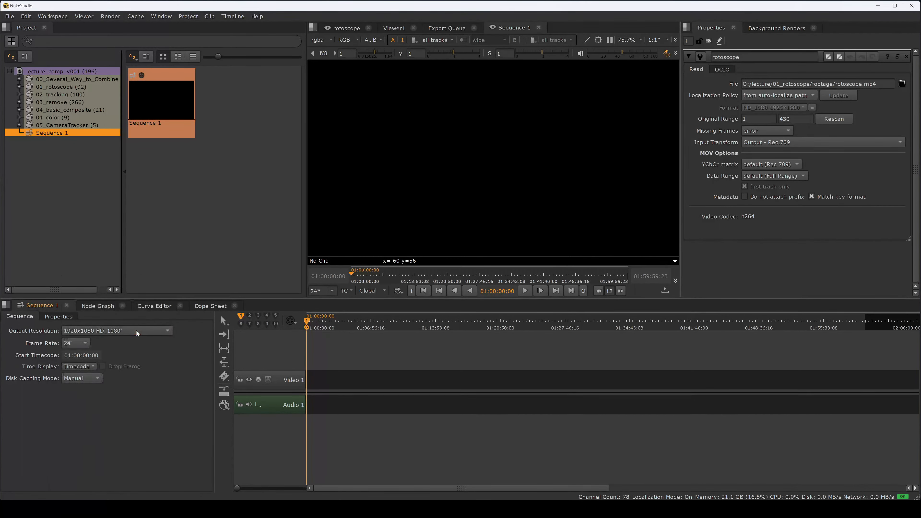
click(80, 343)
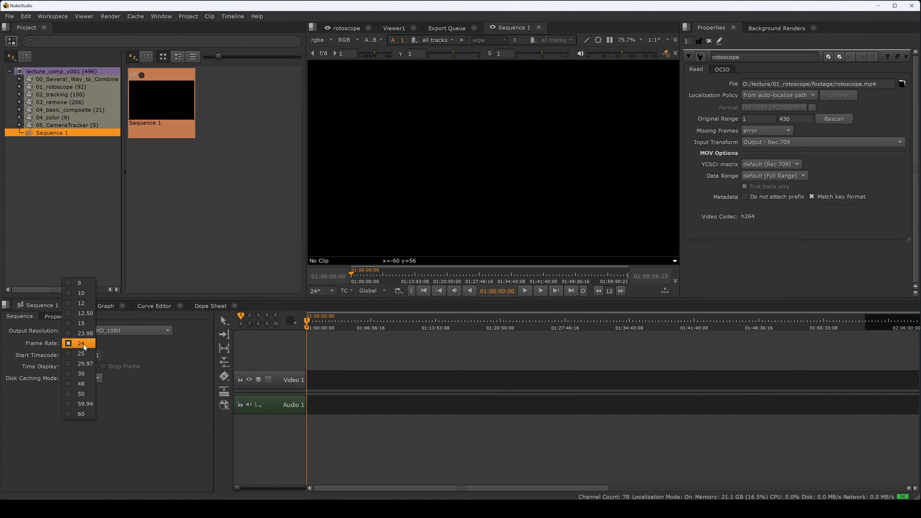
click(86, 347)
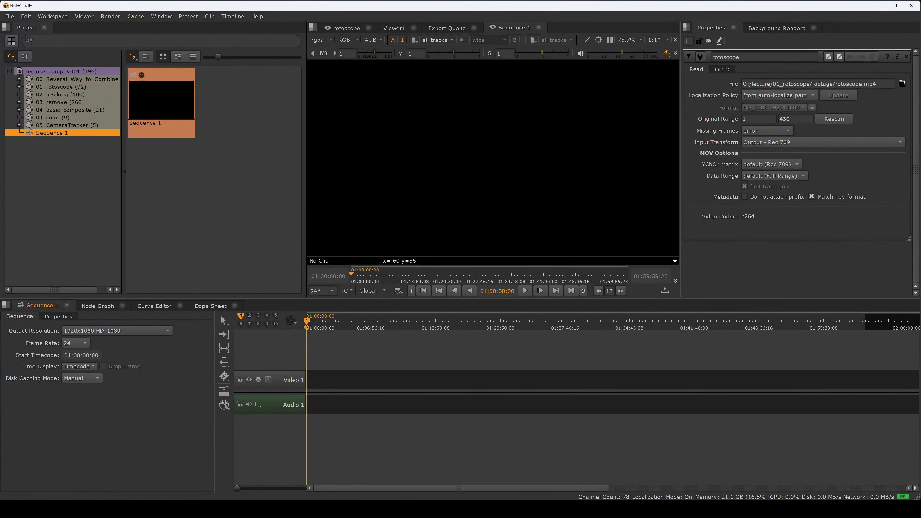
Step: Switch the sequence's time display between Frames and Timecode, ending on Timecode
click(83, 367)
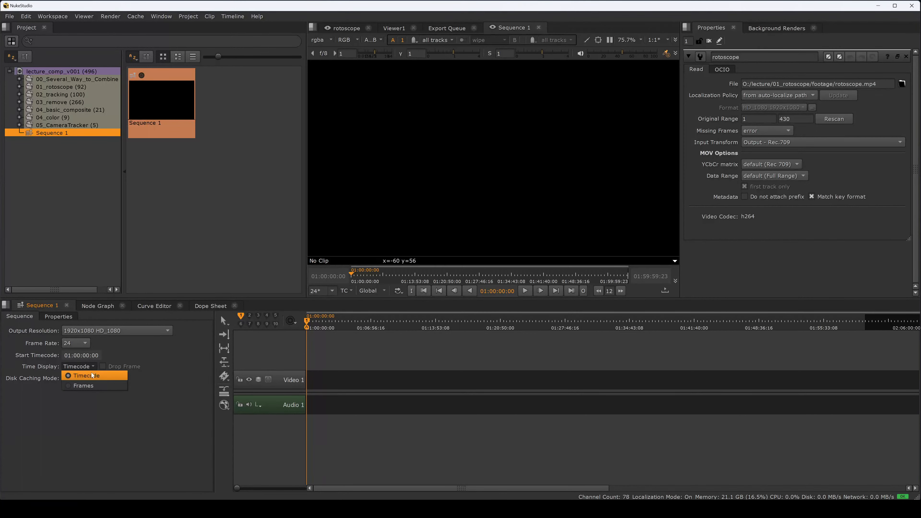
click(93, 386)
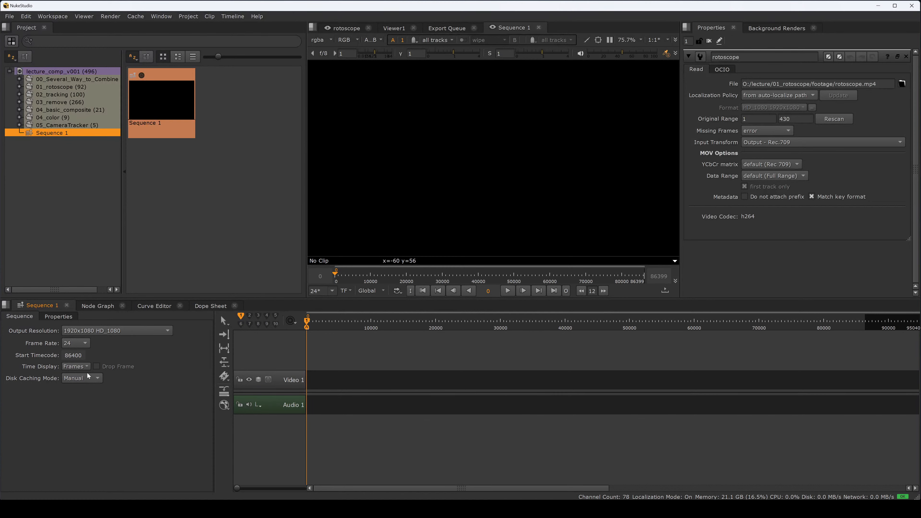
click(83, 369)
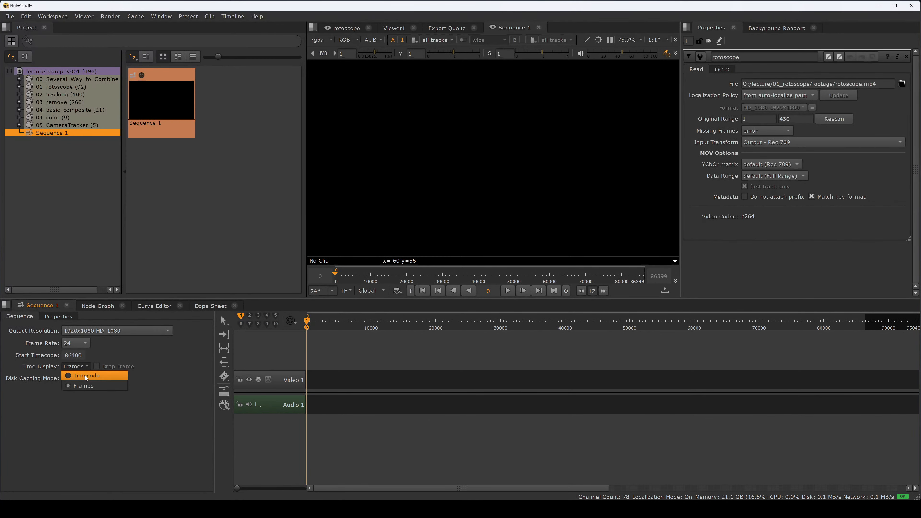
click(85, 375)
click(83, 369)
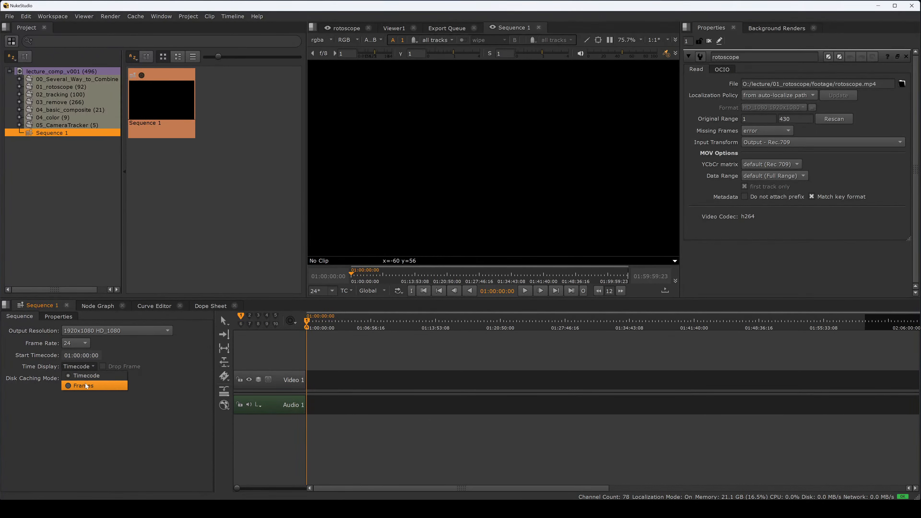
click(84, 385)
click(84, 368)
click(84, 376)
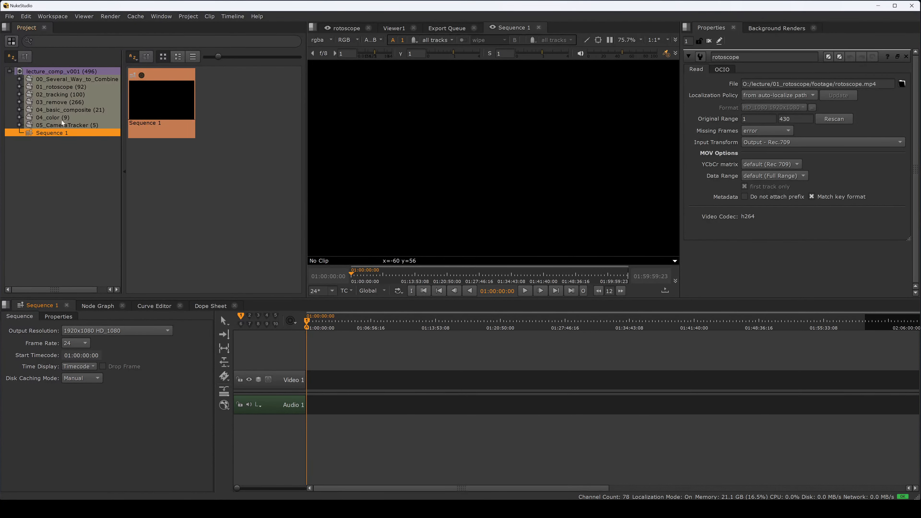
Step: Add the rotoscope clip from the 01_rotoscope bin to the sequence's video track, changing the sequence frame rate to match the clip
click(54, 88)
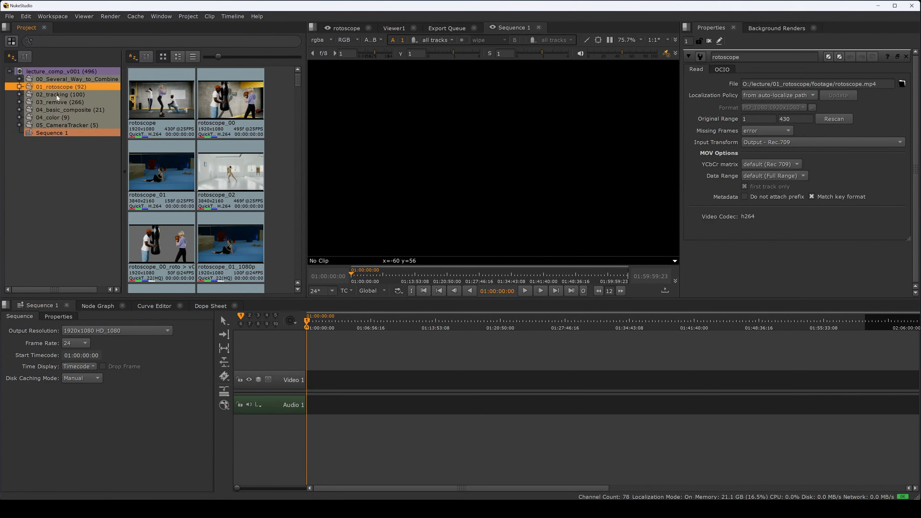
click(19, 87)
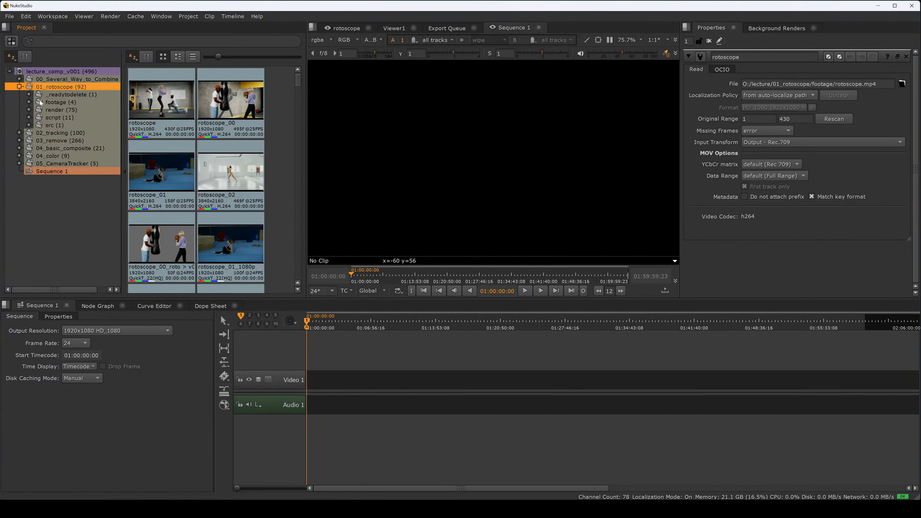
click(29, 118)
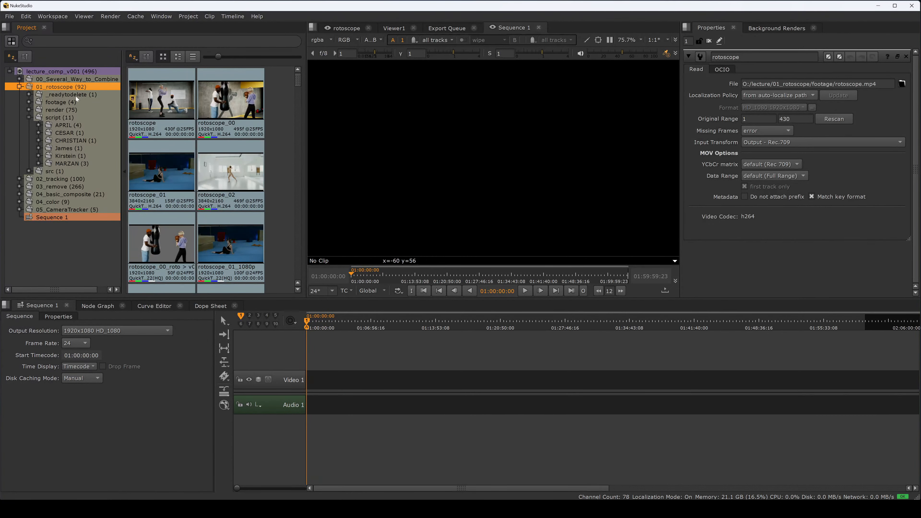
click(166, 103)
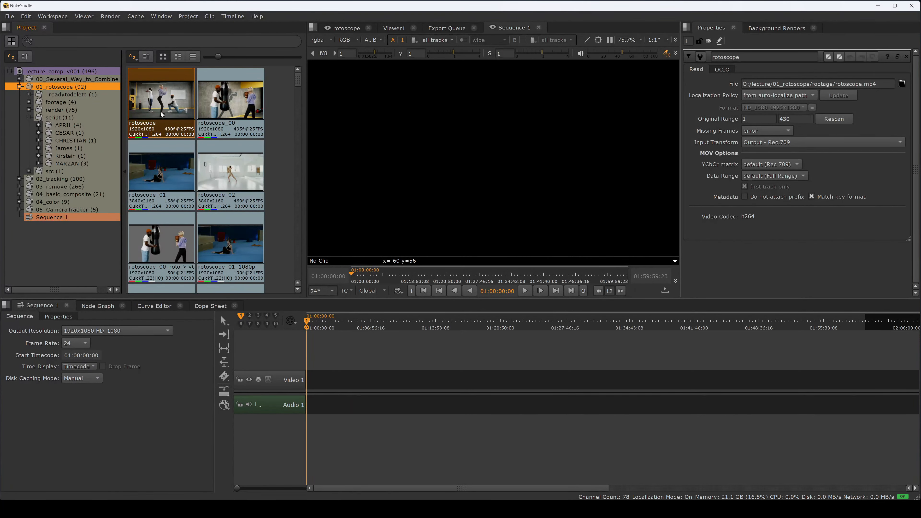
drag(157, 106, 312, 379)
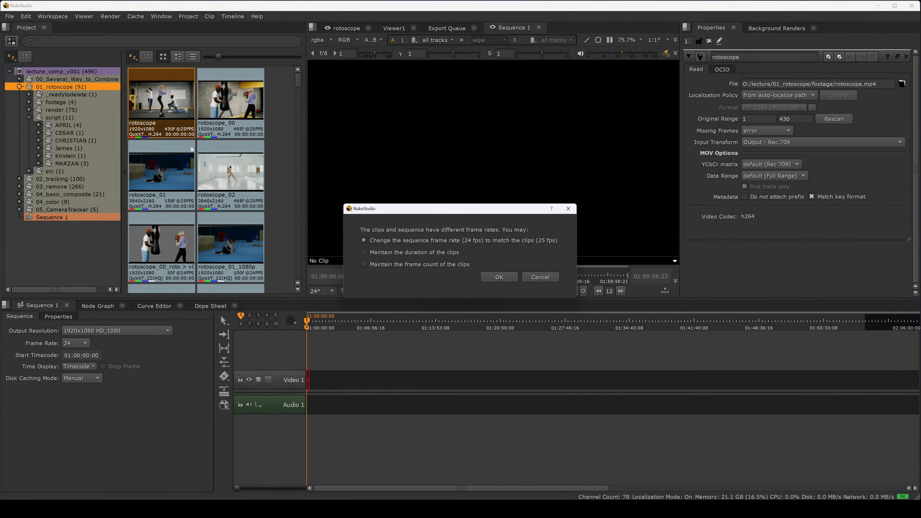
drag(447, 209, 477, 206)
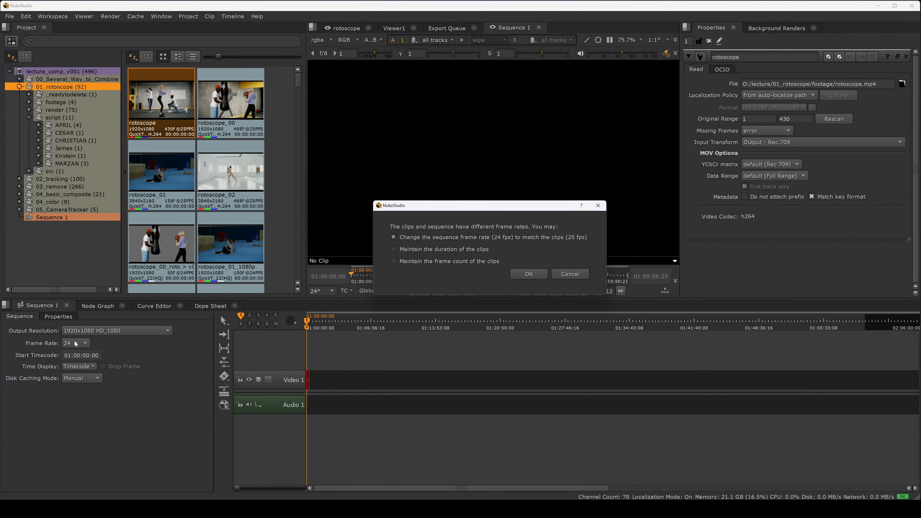
click(528, 274)
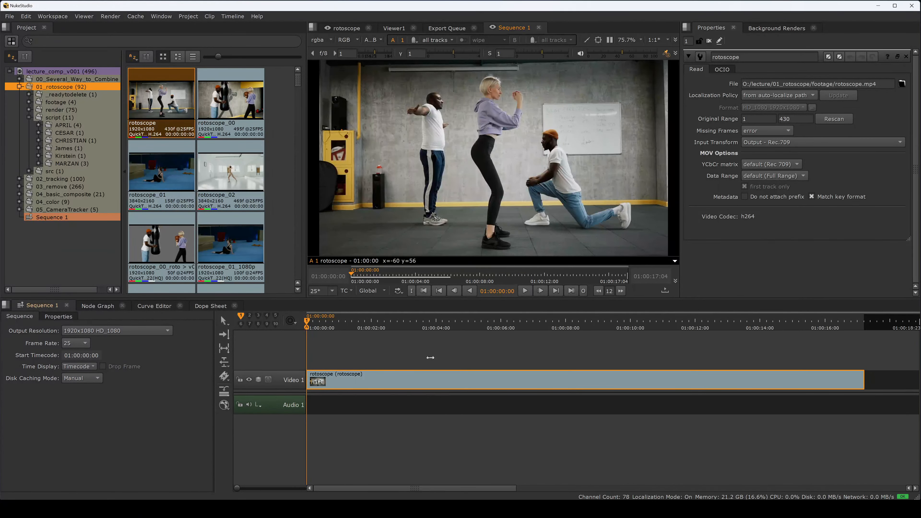
Step: Play back and scrub through the rotoscope clip in the sequence timeline
drag(385, 326, 307, 327)
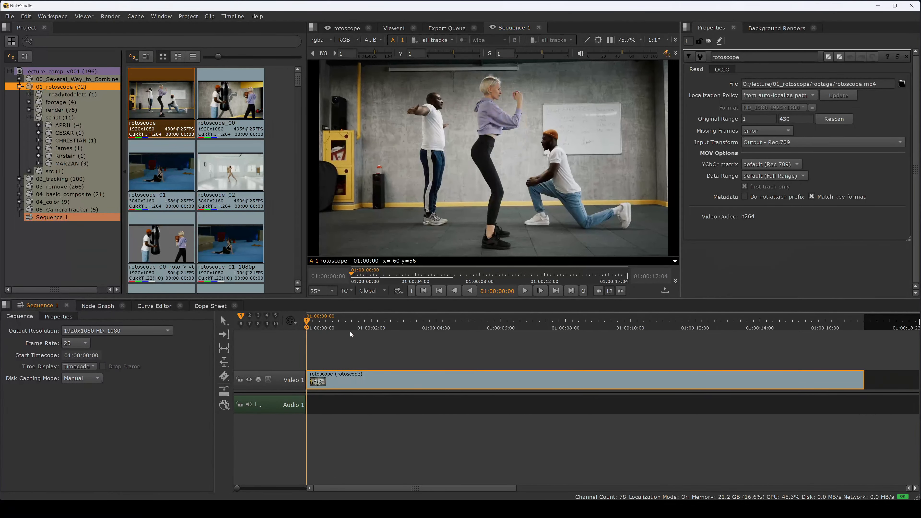
key(space)
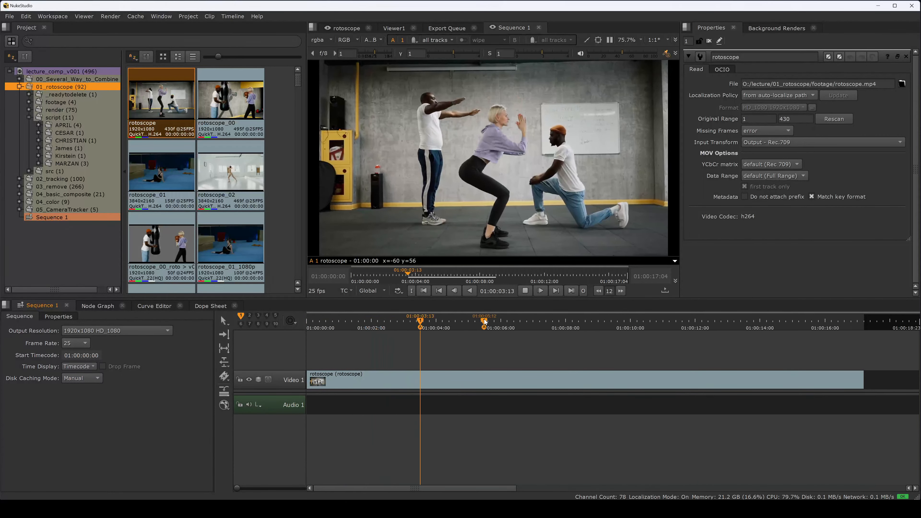
key(space)
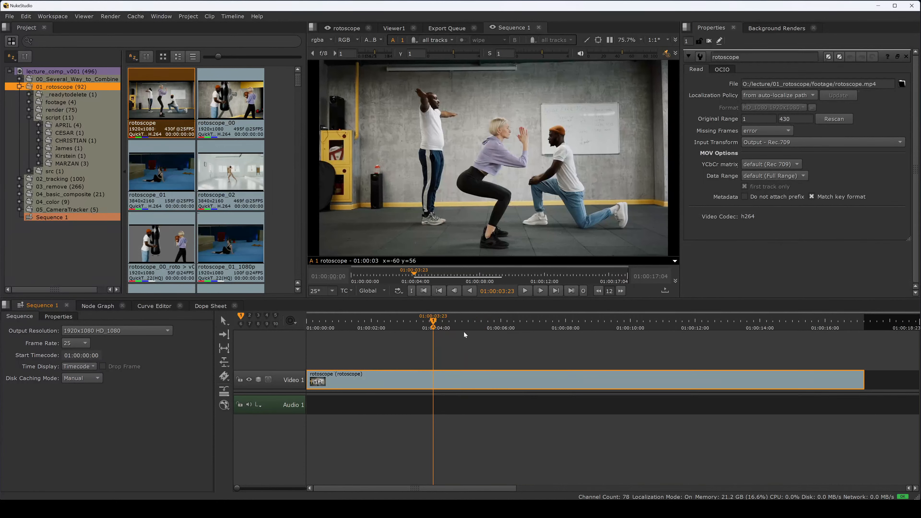
key(j)
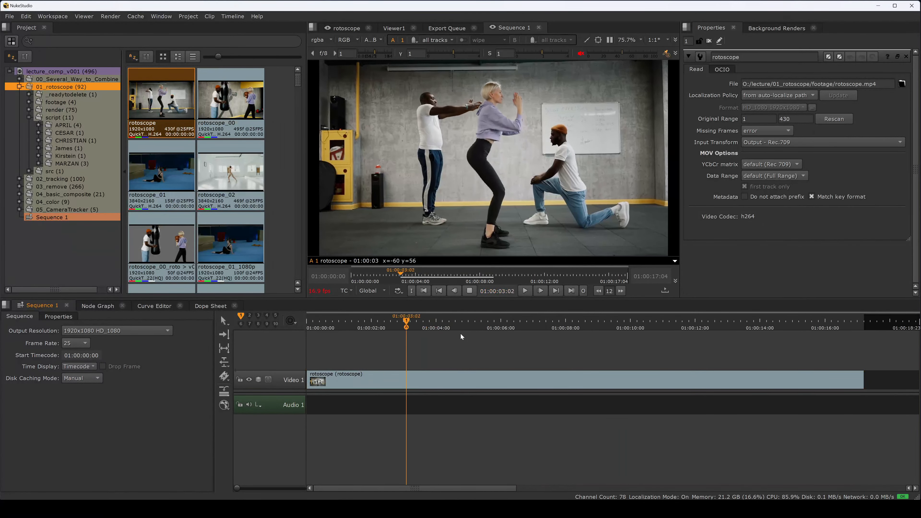
key(l)
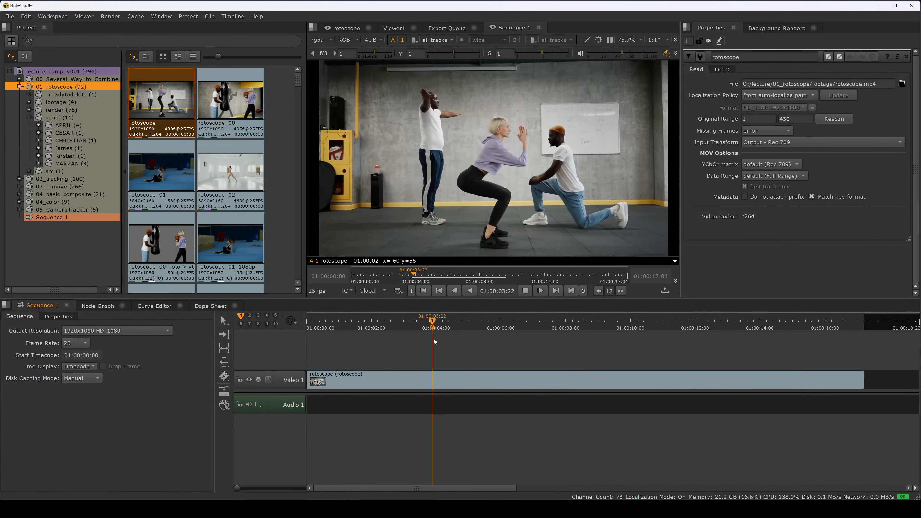
key(k)
drag(463, 323, 799, 321)
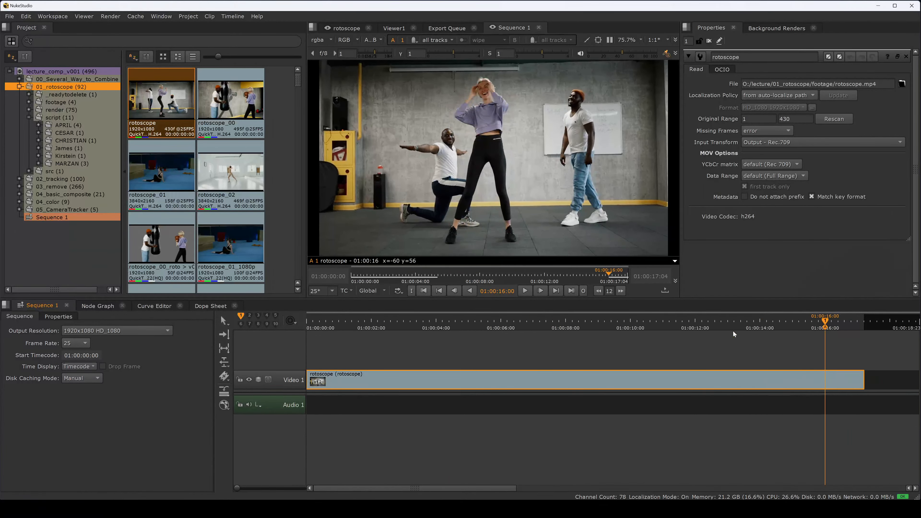
drag(744, 322, 301, 340)
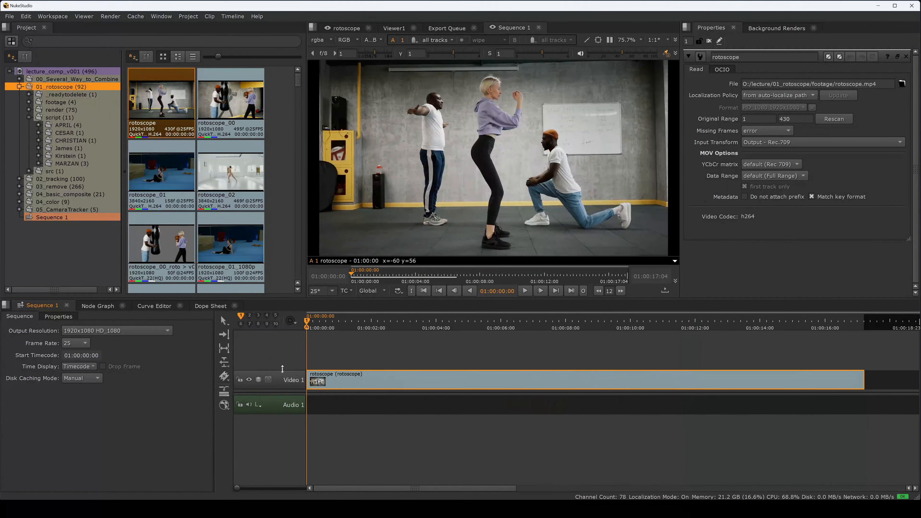
Step: Rename the sequence's video track to org
click(280, 380)
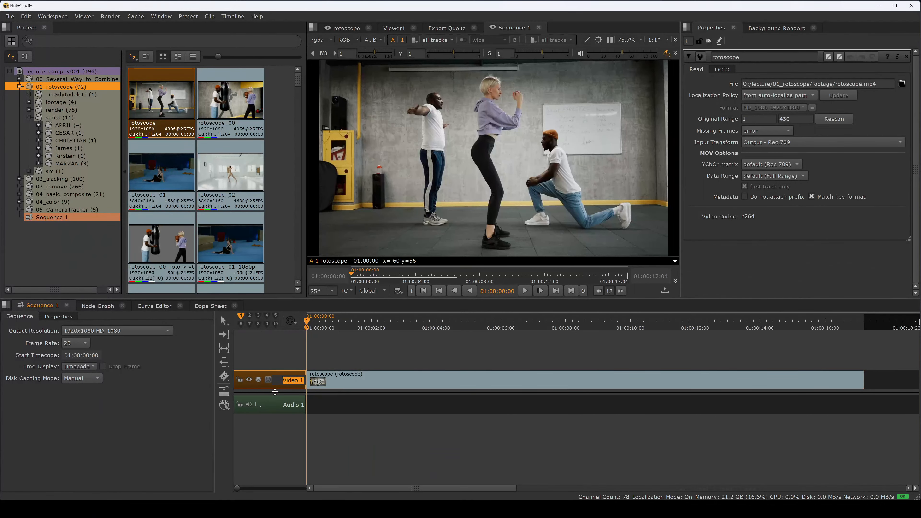
text(org)
key(Return)
Step: Open the render bin inside 01_rotoscope and browse its clips
drag(368, 323, 306, 323)
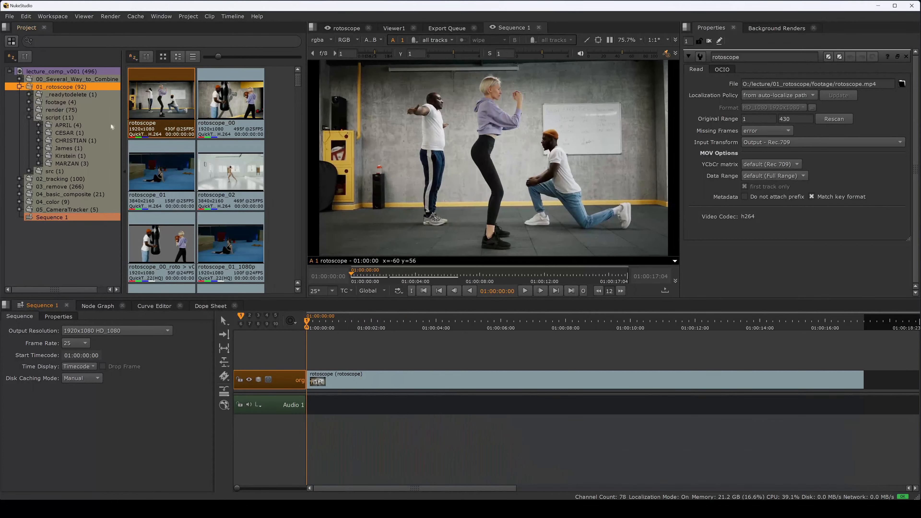
click(62, 110)
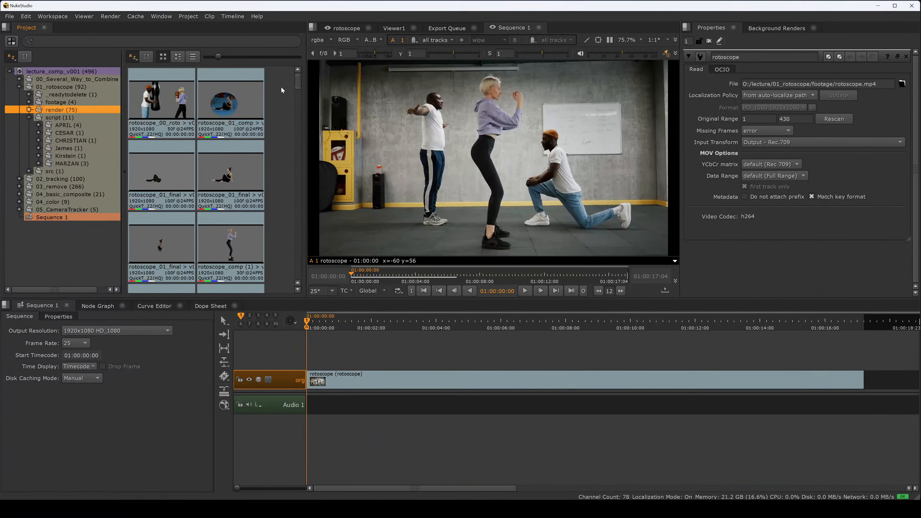
drag(297, 86, 297, 91)
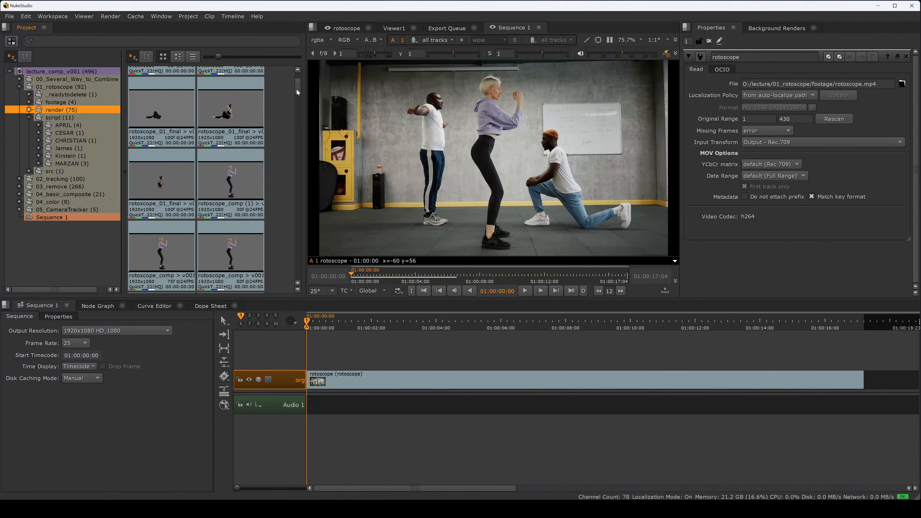
scroll(295, 105, up, 2)
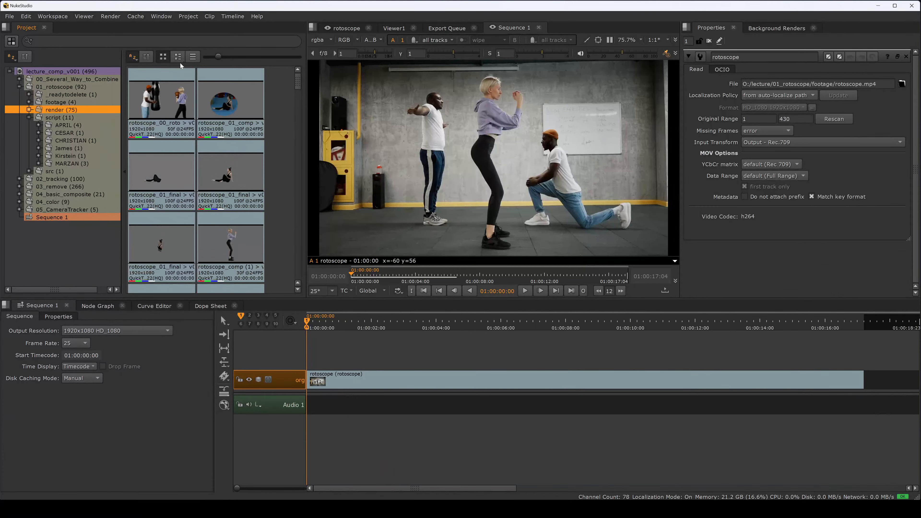
Step: Switch the render bin to list view and widen the panel and columns to inspect the clip details
click(177, 56)
click(192, 56)
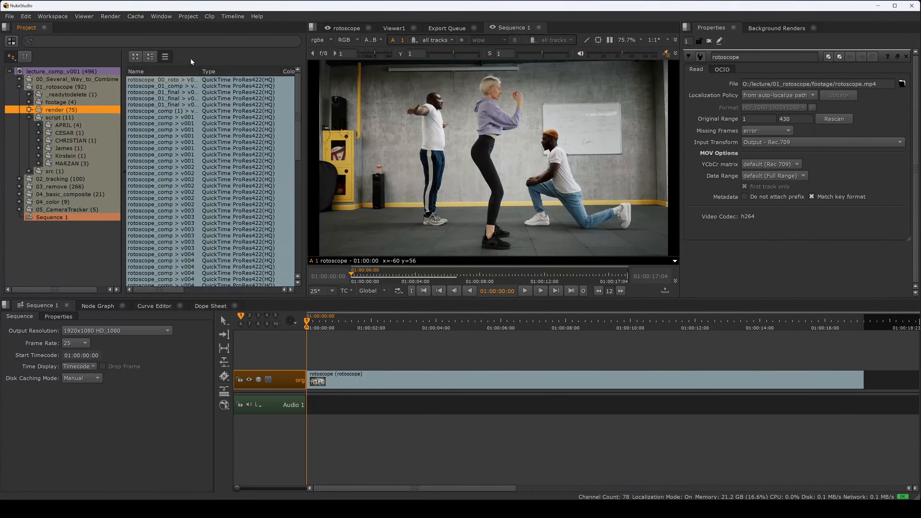
drag(306, 100, 473, 112)
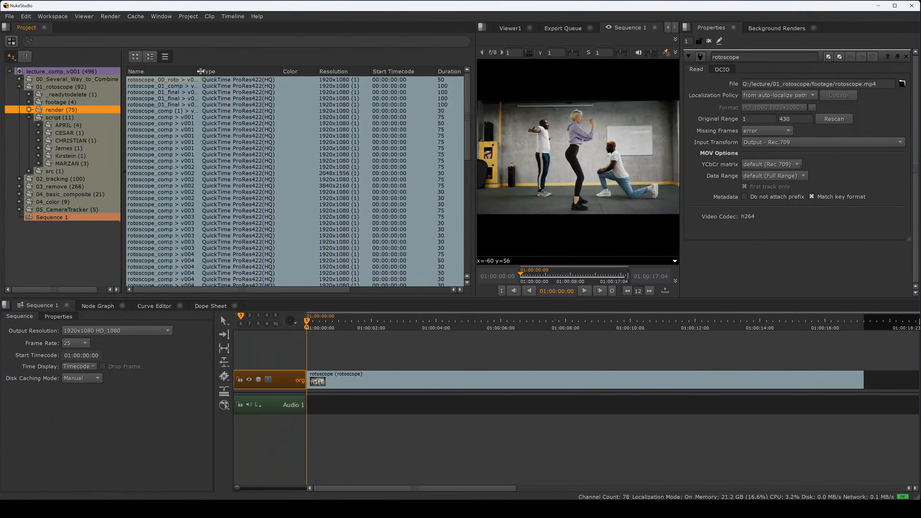
drag(201, 71, 236, 73)
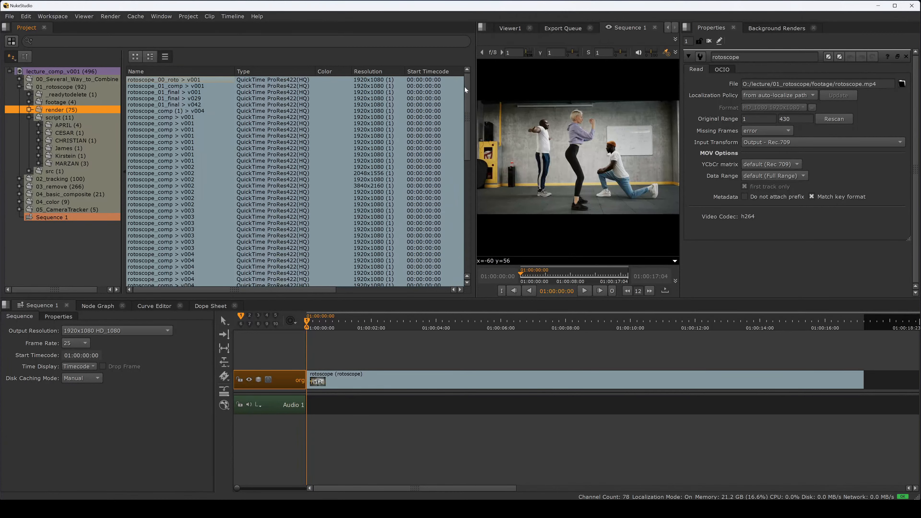
drag(465, 87, 409, 82)
Step: Add the rotoscope_final clip from the render bin's Ferdinand folder onto a new track above, maintaining the clips' frame count
click(29, 110)
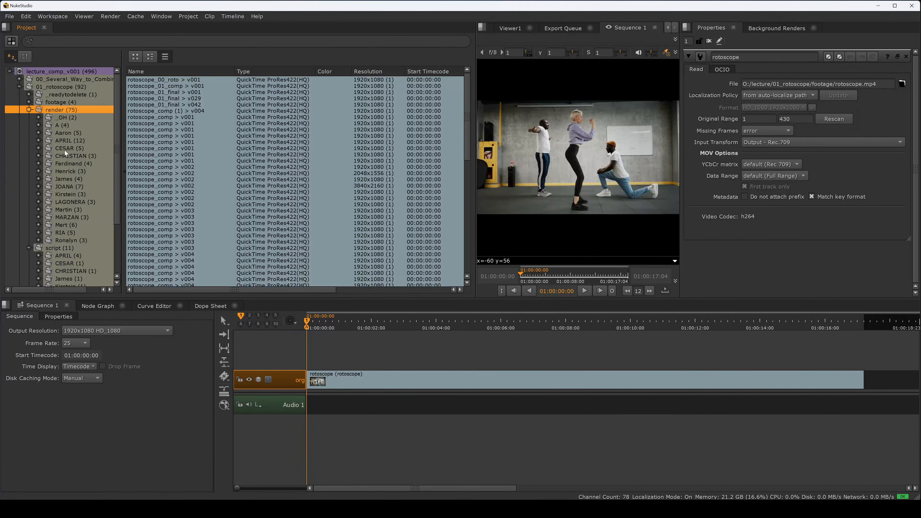
click(66, 164)
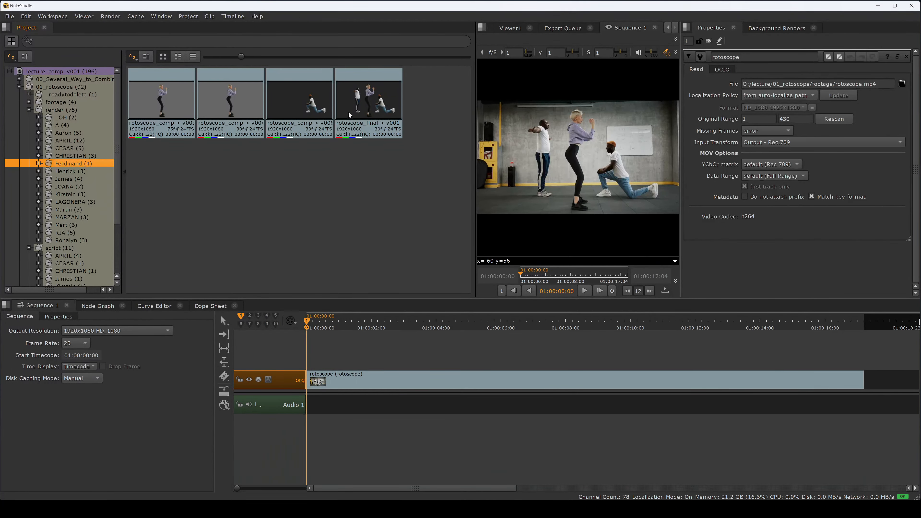
drag(365, 112, 311, 361)
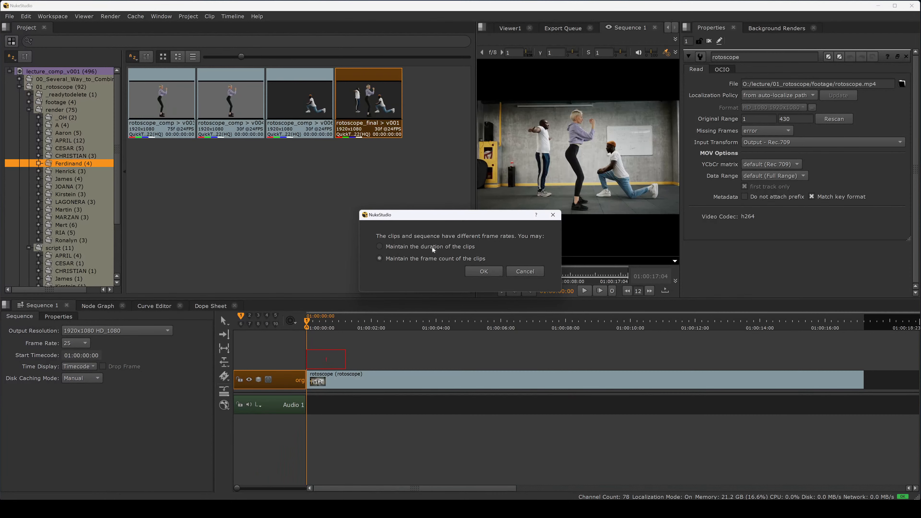
click(479, 273)
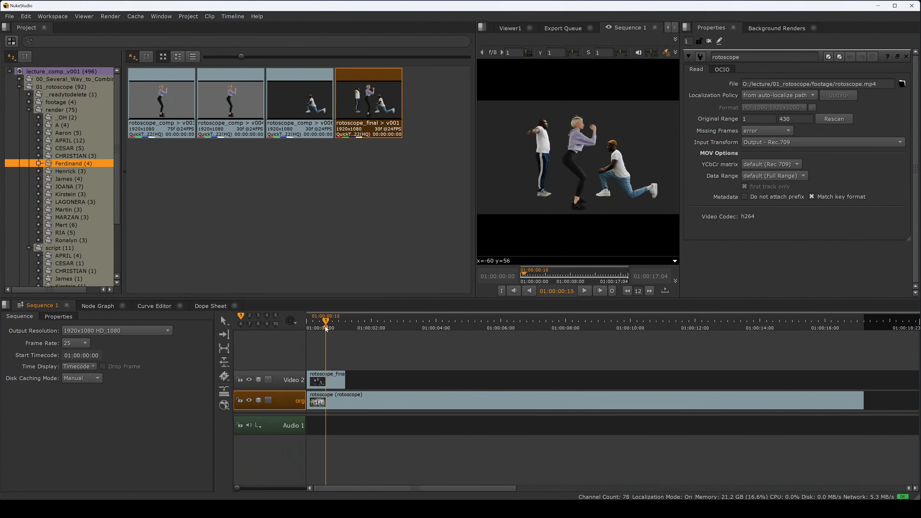
Step: Select the rotoscope_final clip and repeatedly toggle it off and on to compare it with the original footage
mouse_move(325, 327)
mouse_down()
mouse_move(318, 330)
mouse_move(348, 328)
mouse_move(310, 329)
mouse_move(321, 330)
mouse_up()
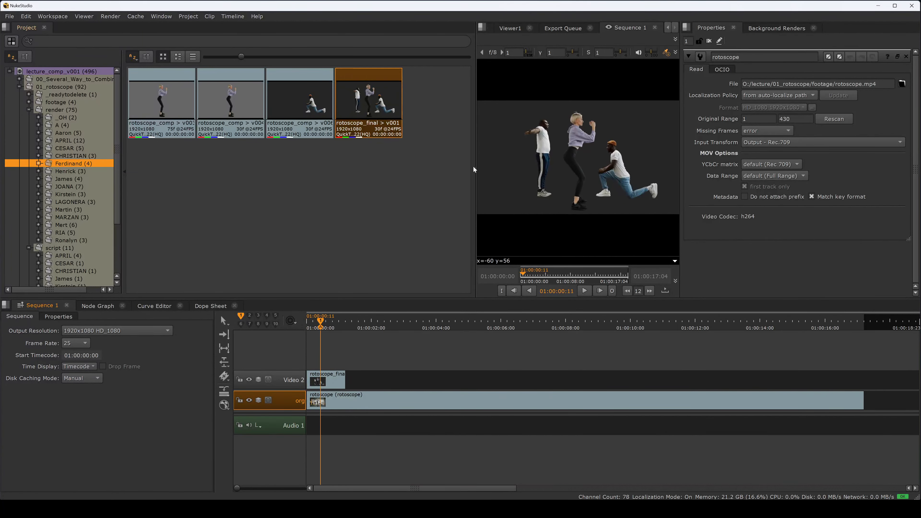
drag(474, 170, 367, 167)
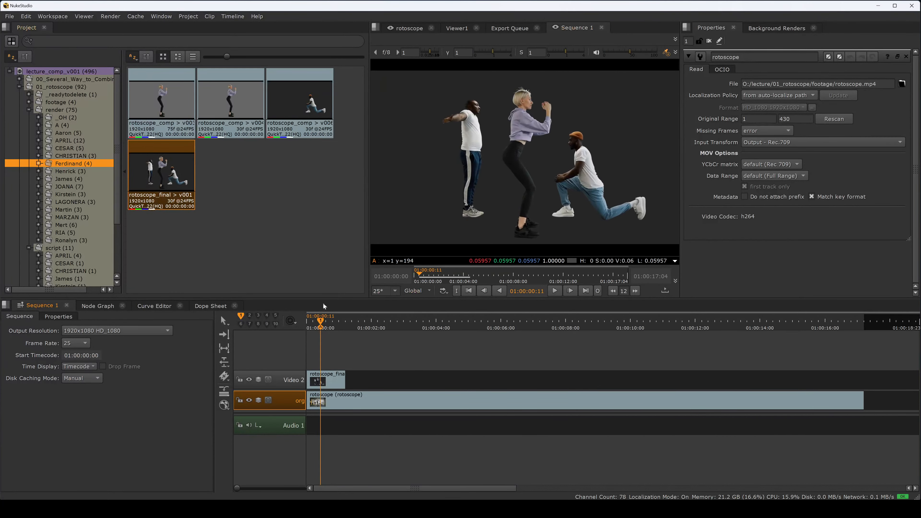
mouse_move(321, 328)
mouse_down()
mouse_move(337, 327)
mouse_move(319, 328)
mouse_up()
click(328, 379)
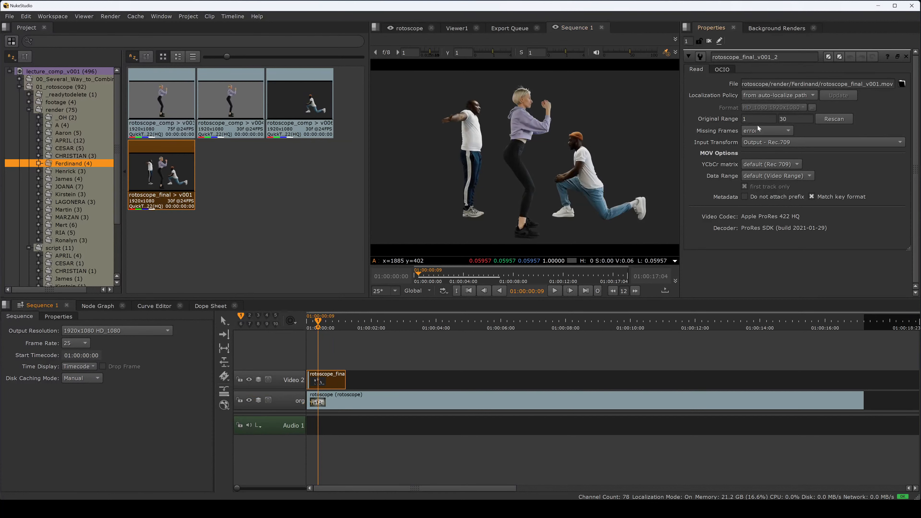
mouse_move(756, 120)
mouse_down()
mouse_move(741, 121)
mouse_move(792, 120)
mouse_move(769, 121)
mouse_up()
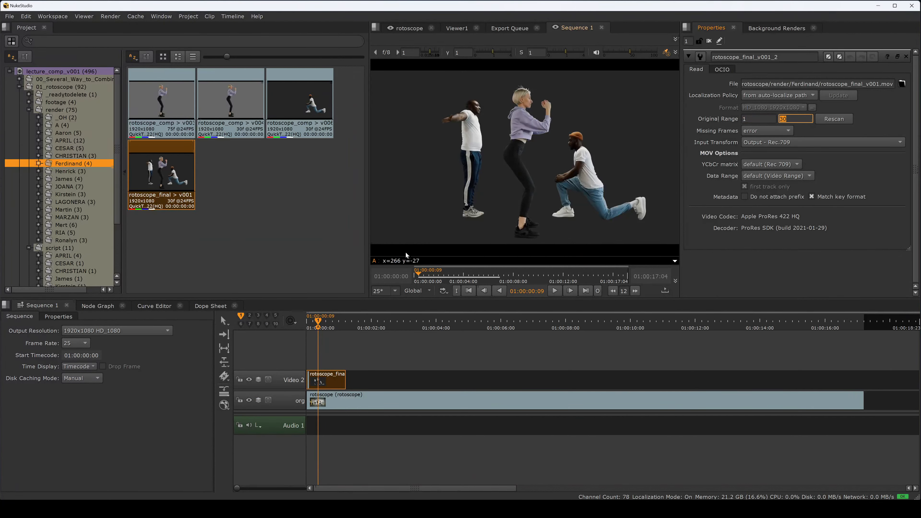
drag(318, 326, 325, 326)
key(d)
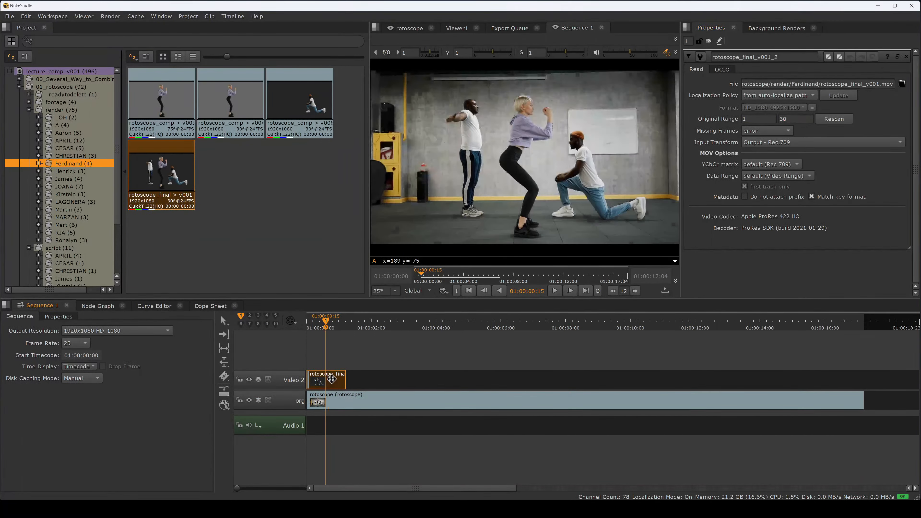
key(d)
key(d)
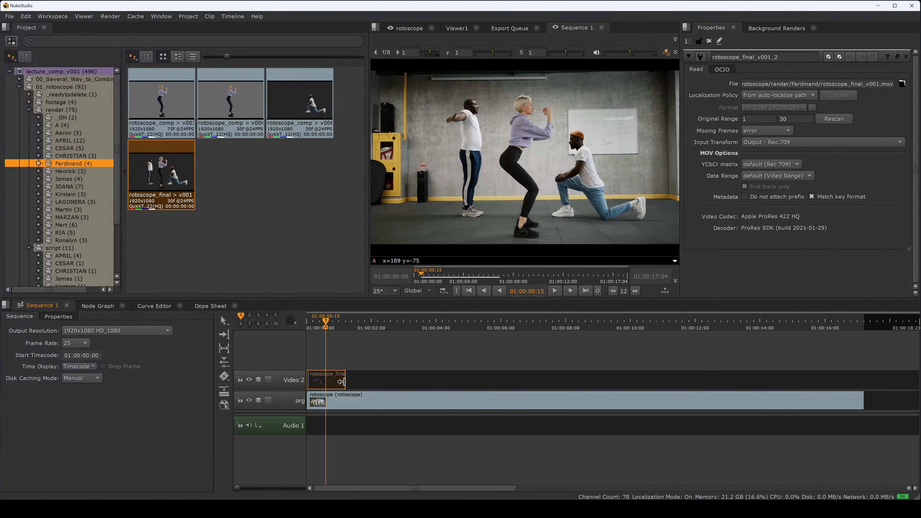
key(d)
key(d)
key(d)
key(d)
key(d)
key(d)
key(d)
key(d)
key(d)
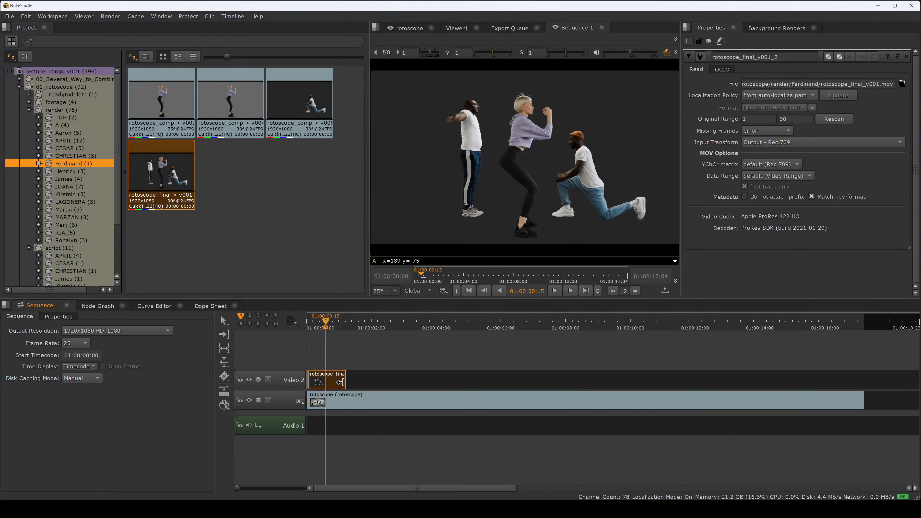
key(d)
key(d)
Step: Add a ColorCorrect soft effect to the rotoscope_final clip and set its master gamma to 1.16 and gain to 1.6
right_click(327, 378)
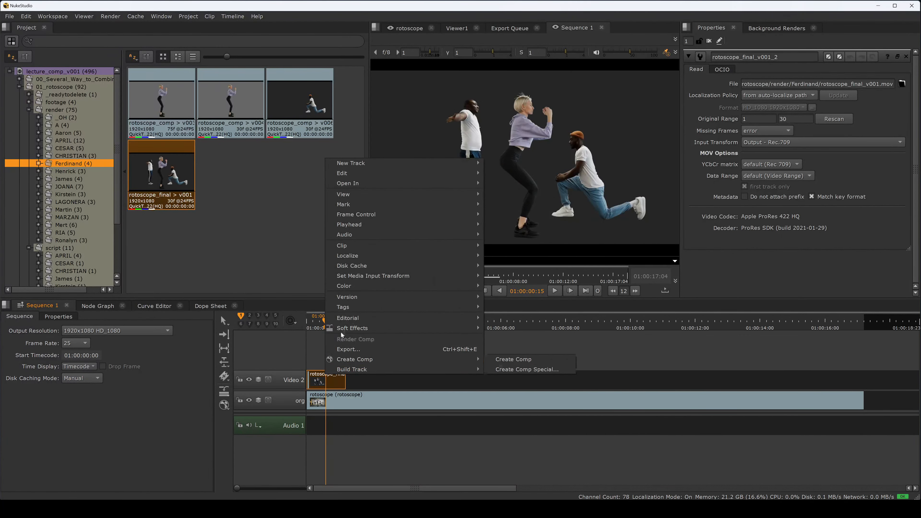
mouse_move(392, 288)
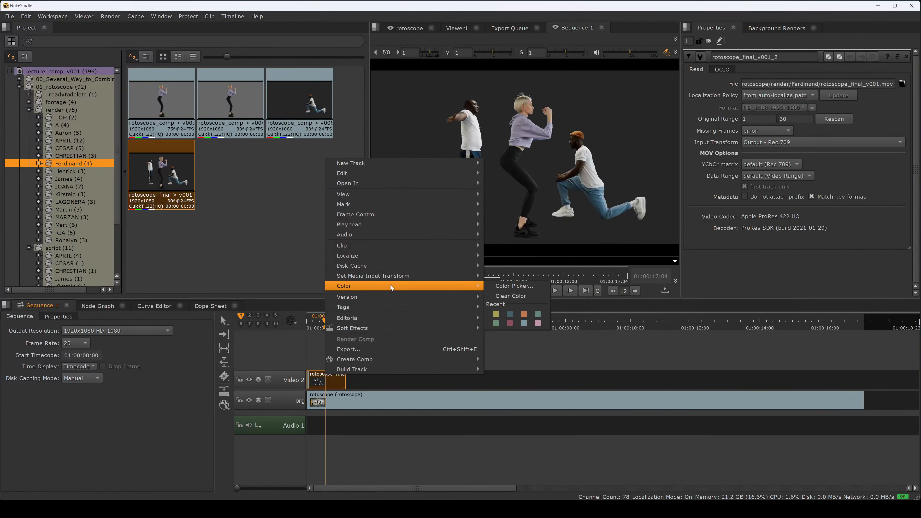
mouse_move(407, 320)
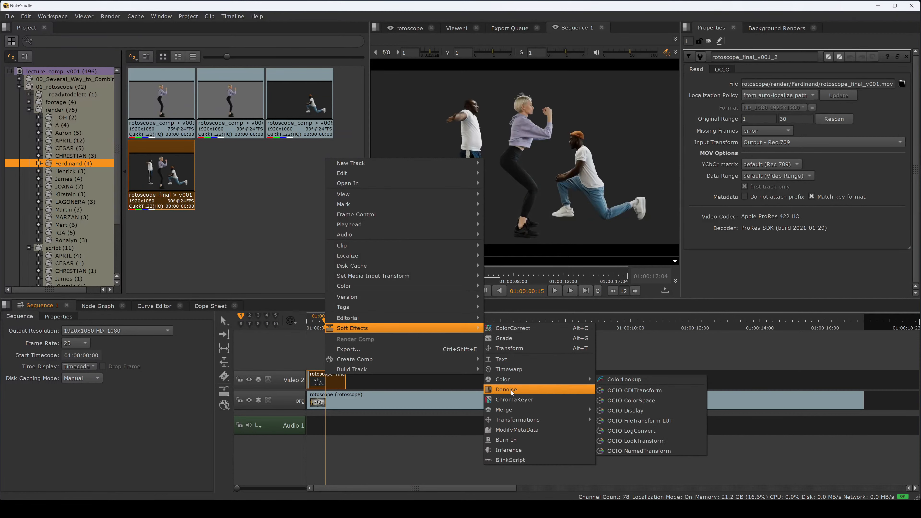
click(519, 330)
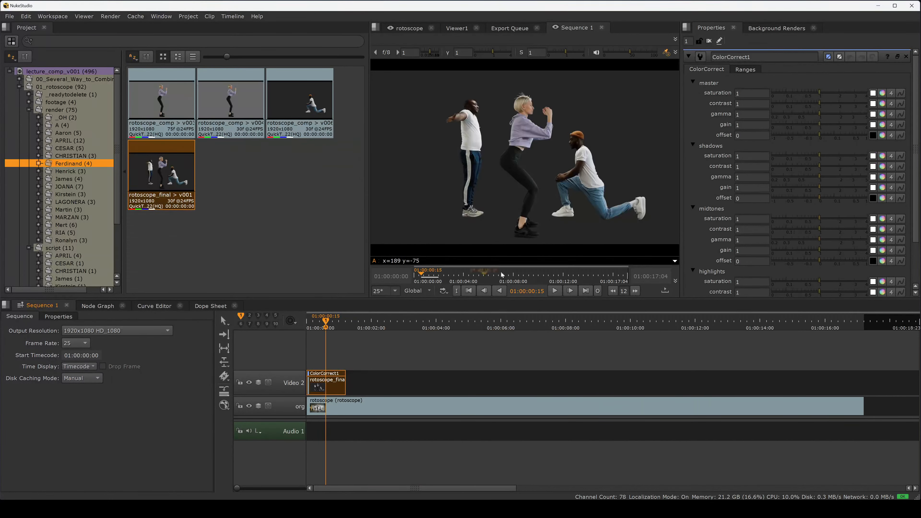
mouse_move(824, 124)
mouse_down()
mouse_move(841, 124)
mouse_move(823, 113)
mouse_up()
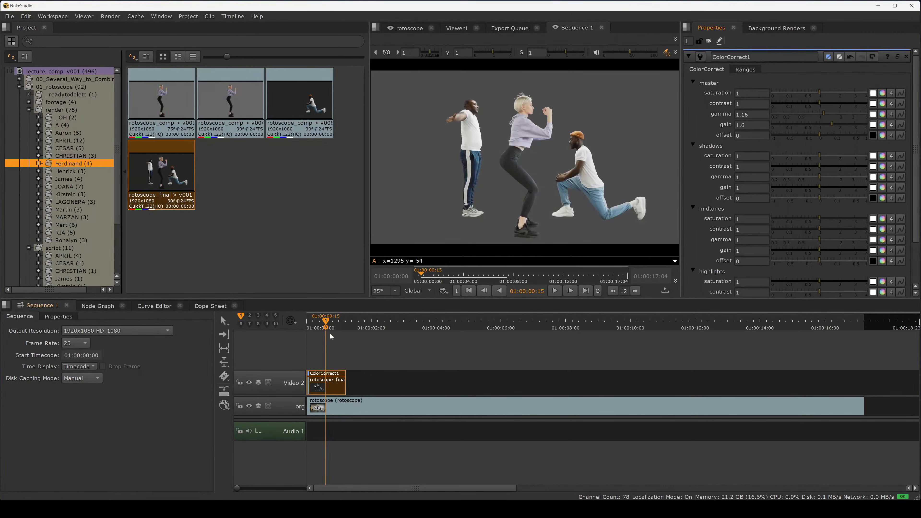
Step: Select and delete the ColorCorrect soft effect from the timeline
mouse_move(328, 329)
mouse_down()
mouse_move(318, 327)
mouse_move(351, 326)
mouse_move(318, 325)
mouse_move(333, 326)
mouse_up()
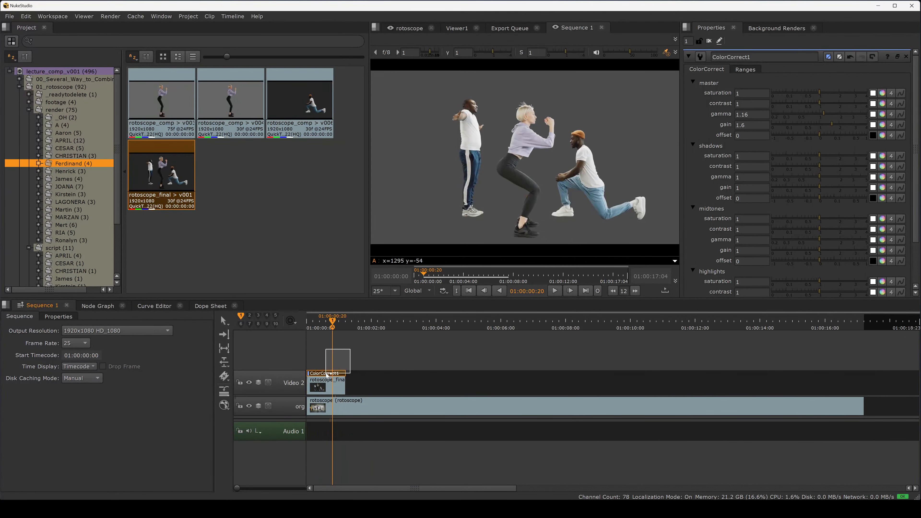
key(Delete)
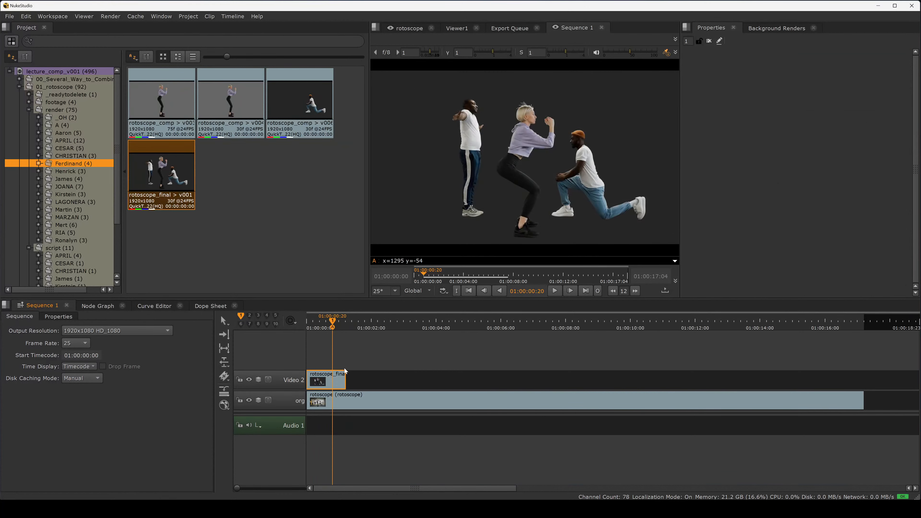
Step: Scrub the timeline and toggle the rotoscope_final clip off and on again to check the cutout
drag(330, 327, 340, 327)
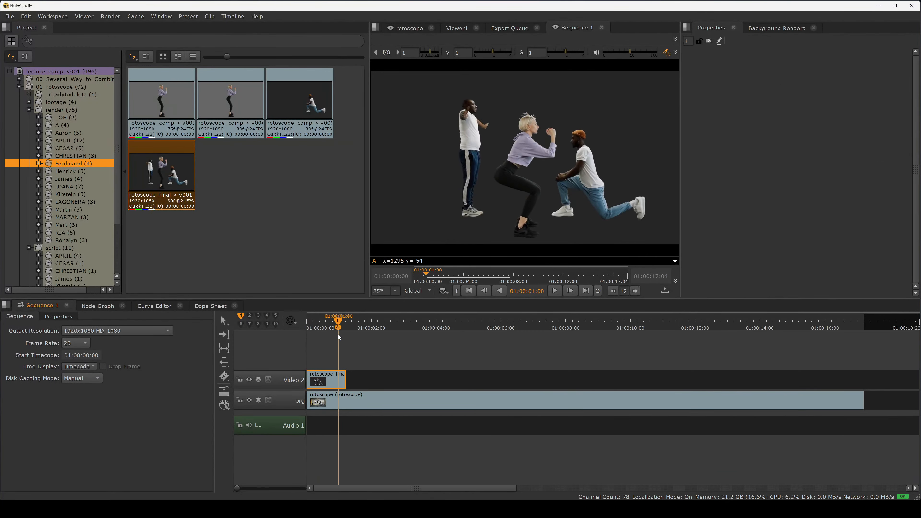
click(335, 376)
key(d)
key(d)
key(d)
key(d)
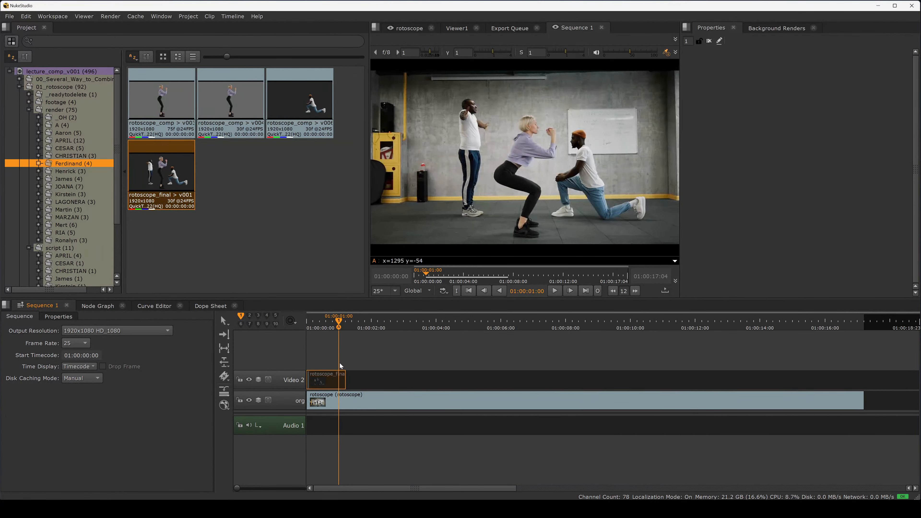
key(d)
key(d)
drag(339, 324, 343, 327)
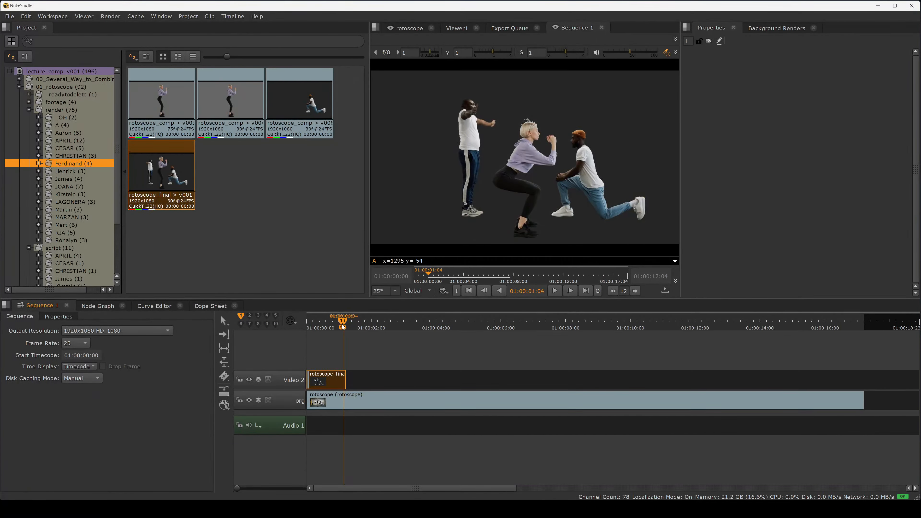
Step: Jump the playhead between the sequence start, end and edit points to review where the render clip ends
key(End)
key(Home)
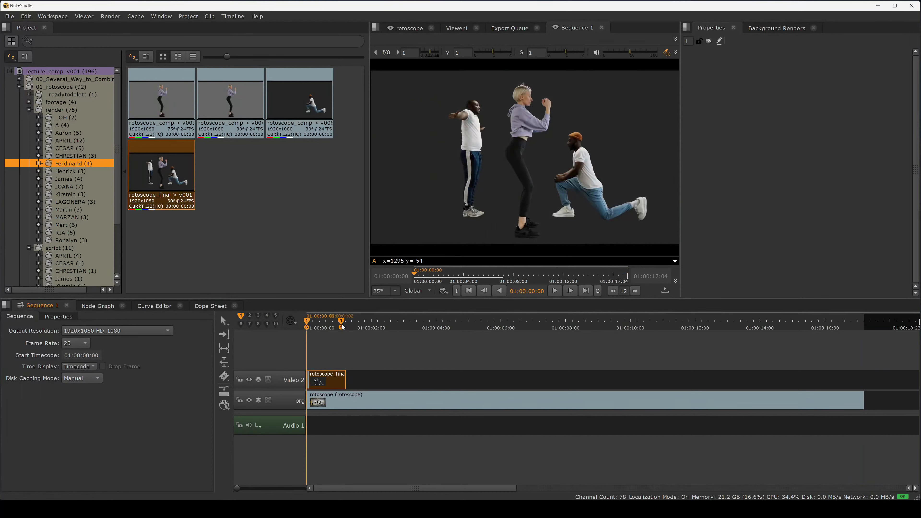
key(End)
key(Home)
key(Down)
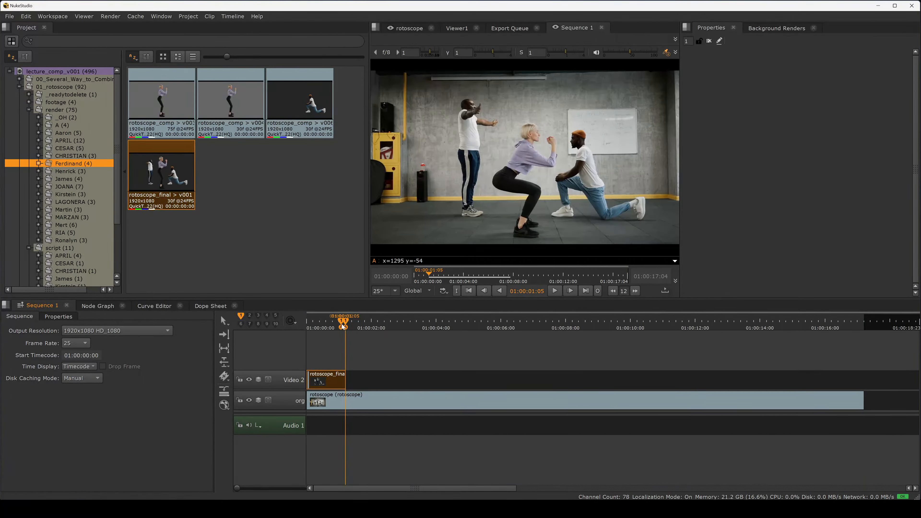
key(Home)
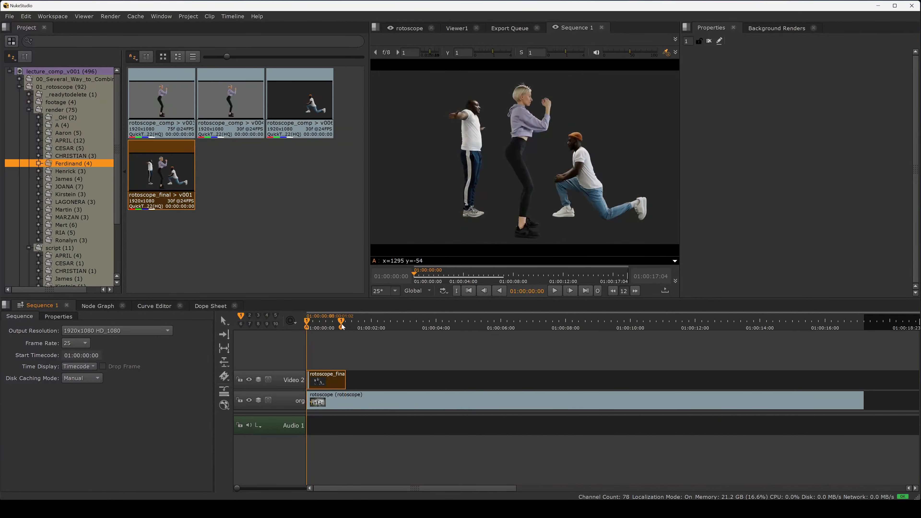
key(Down)
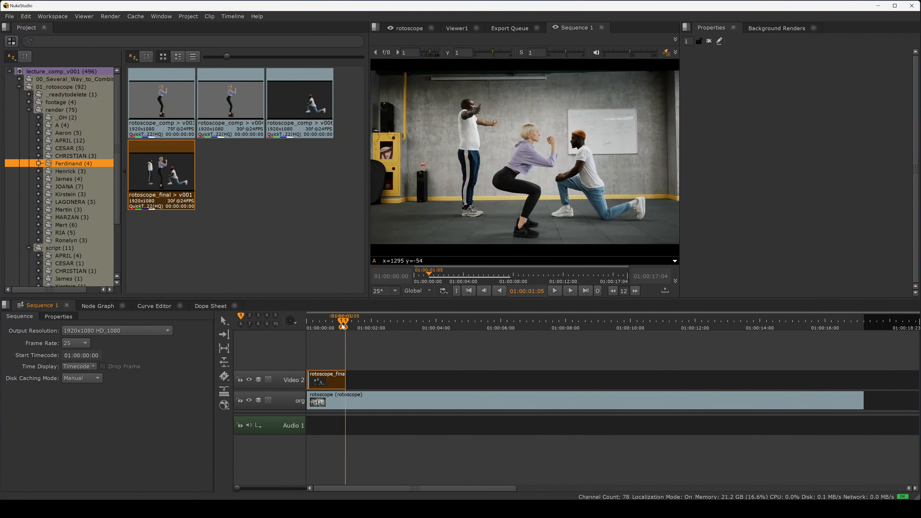
key(Up)
key(Down)
key(Up)
key(Down)
key(Up)
key(Down)
Step: Split the original rotoscope clip at the playhead where the render clip ends
click(365, 402)
key(ctrl+/)
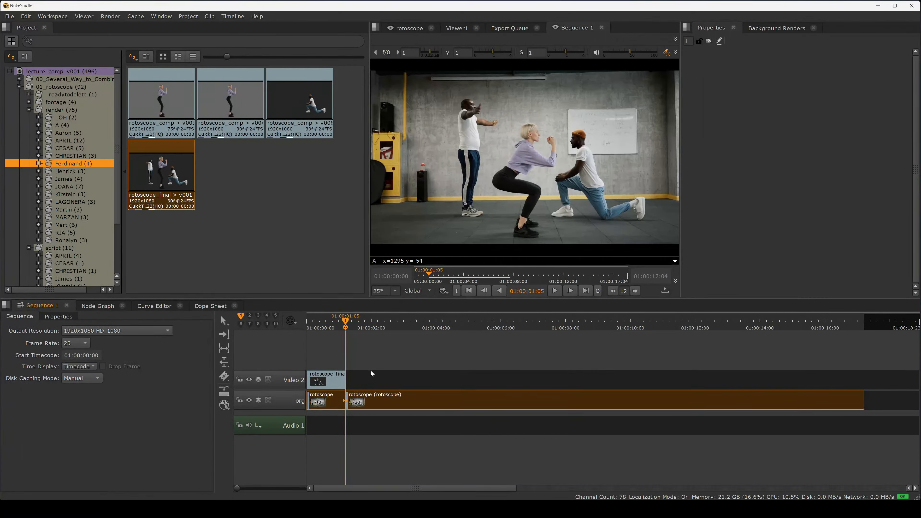
key(ctrl+z)
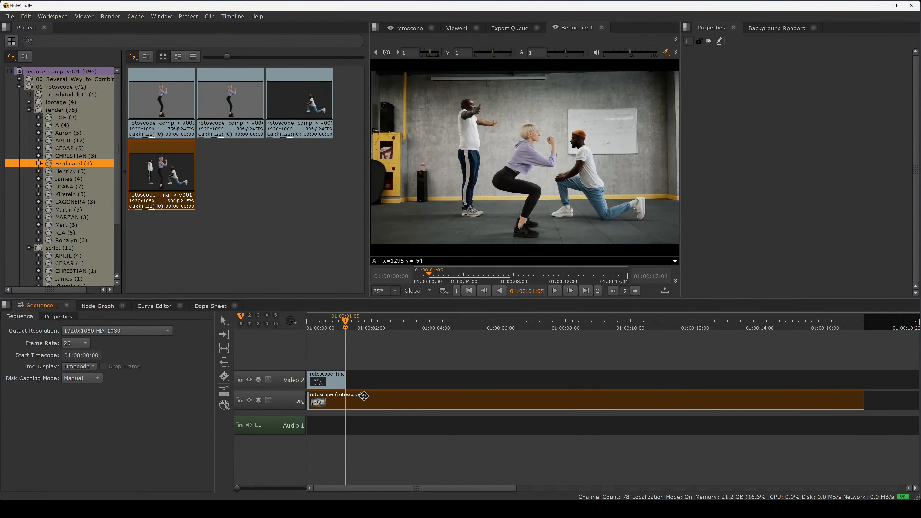
key(ctrl+/)
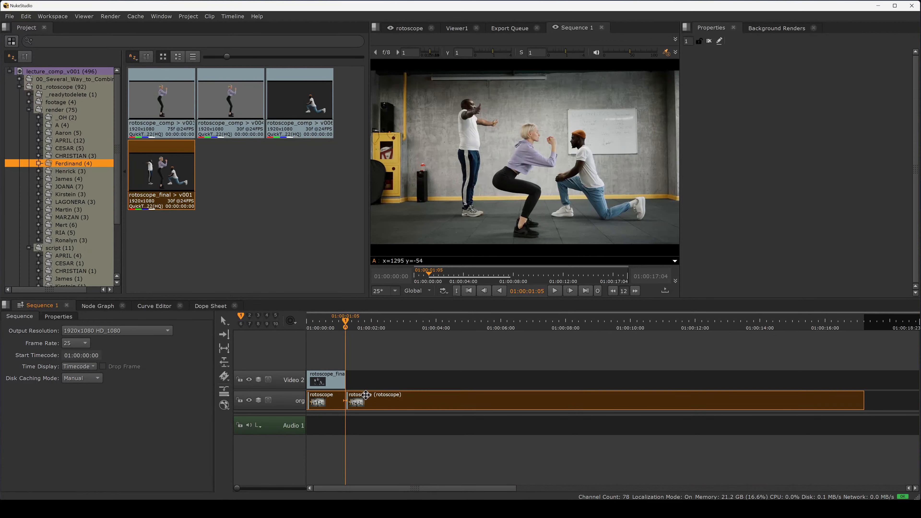
Step: Delete the remaining part of the original clip after the split and play back the trimmed sequence
drag(344, 323, 386, 331)
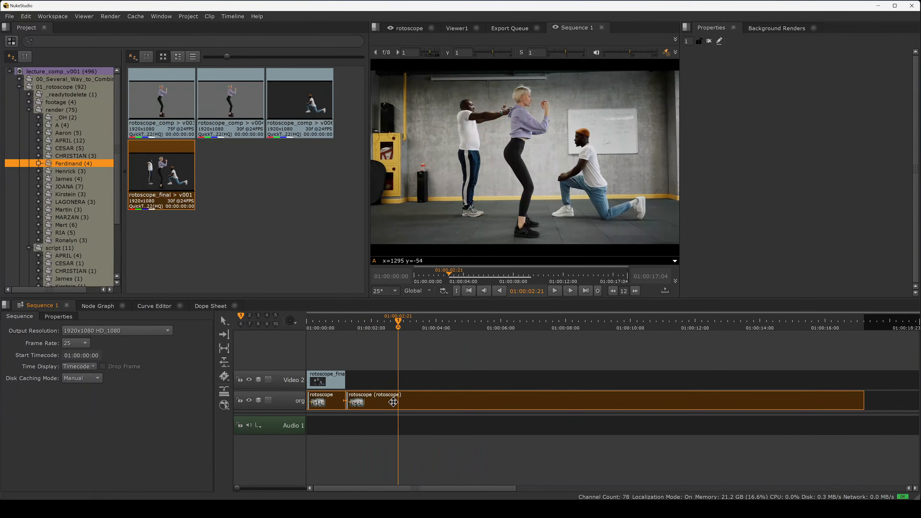
key(Delete)
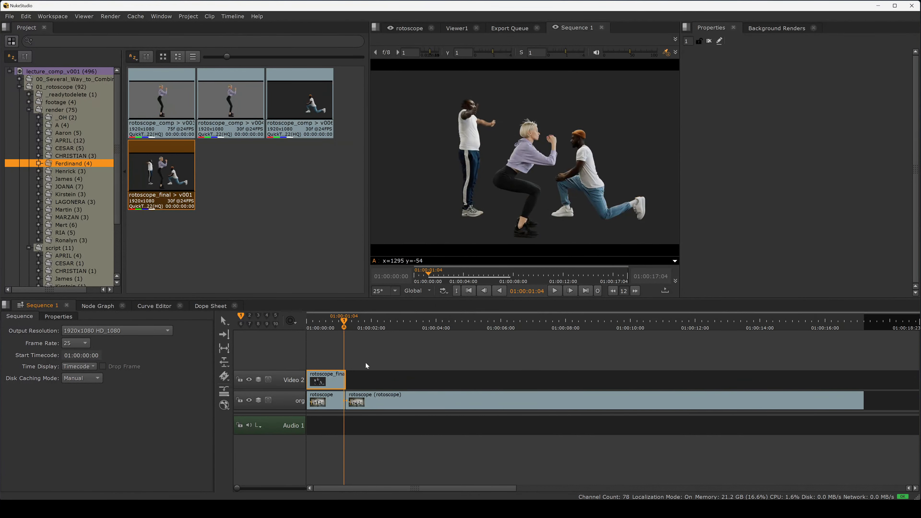
key(ctrl+z)
click(374, 399)
drag(383, 402, 401, 402)
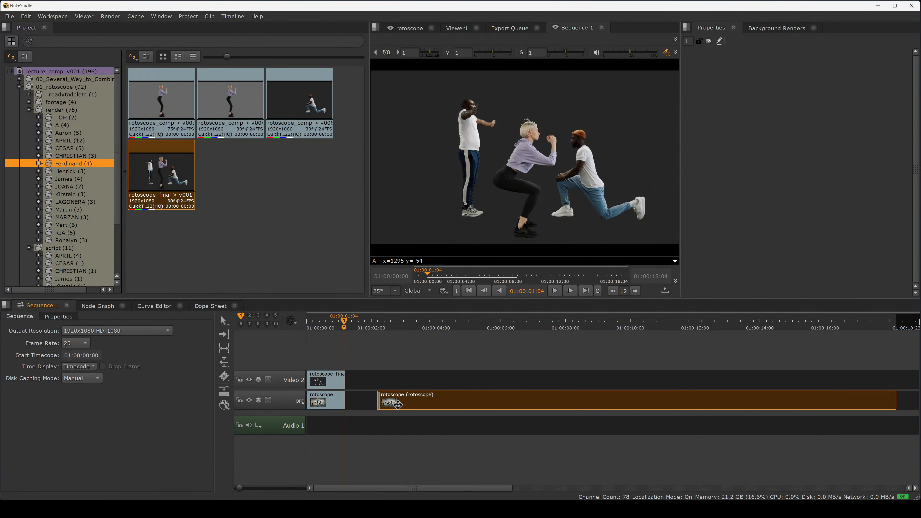
key(Delete)
key(space)
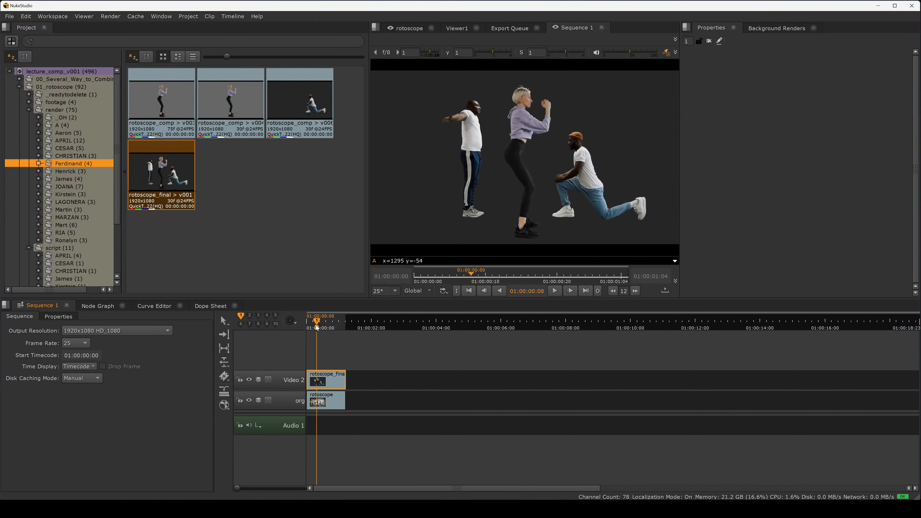
Step: Toggle the rotoscope_final clip on and off repeatedly to compare the cutout against the original footage
click(333, 373)
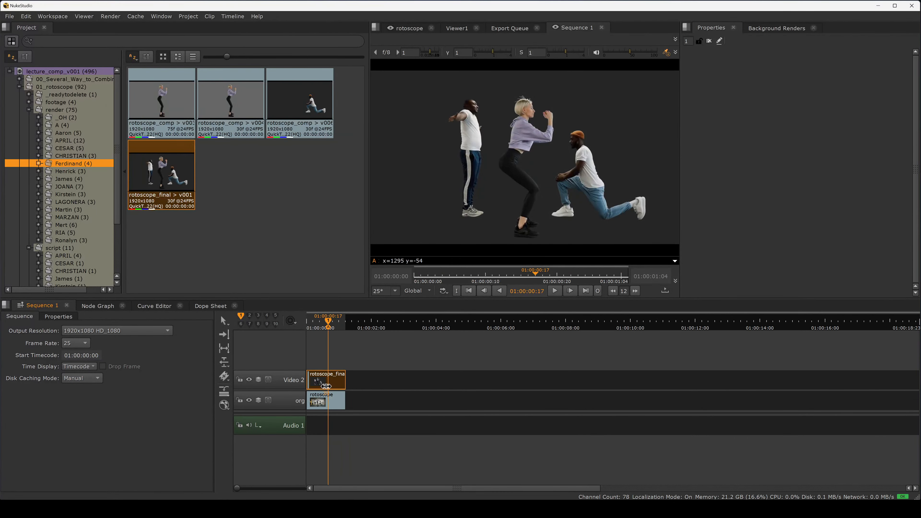
key(d)
key(d)
key(d)
key(d)
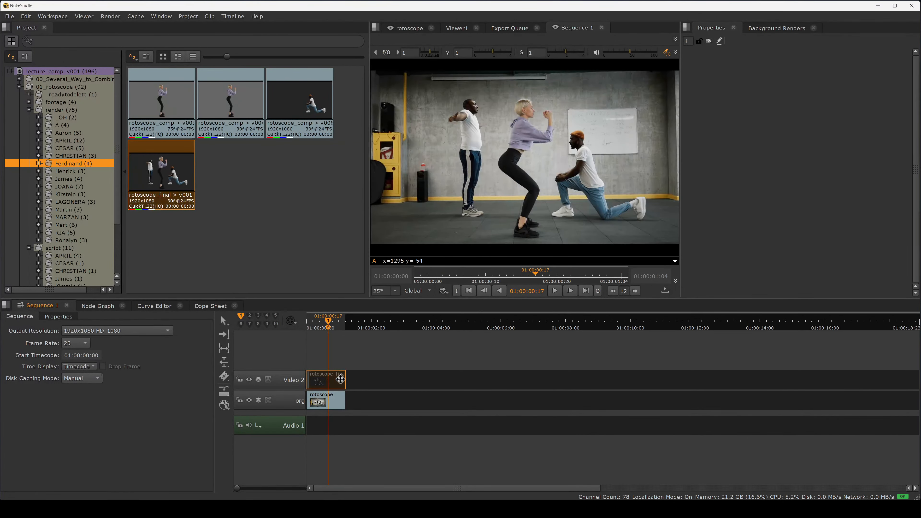
click(378, 368)
Step: Rename the Video 2 track to final
double_click(302, 381)
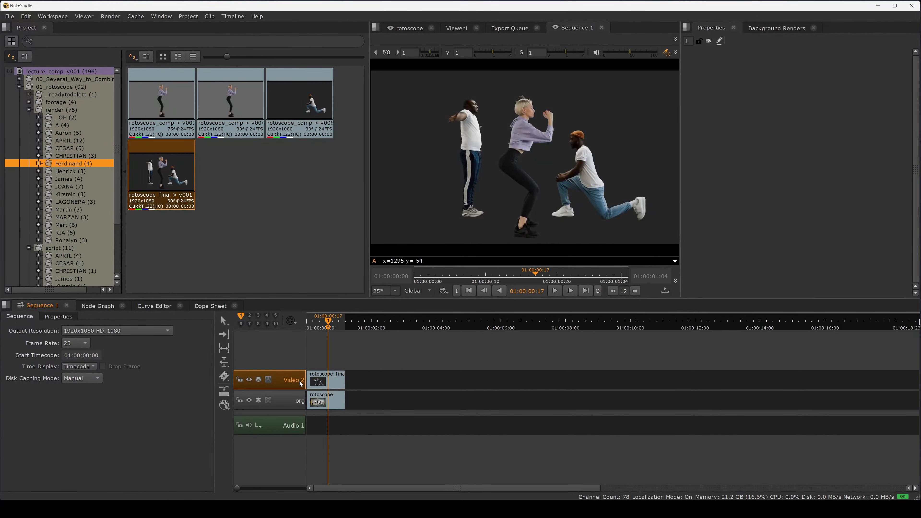
key(ctrl+a)
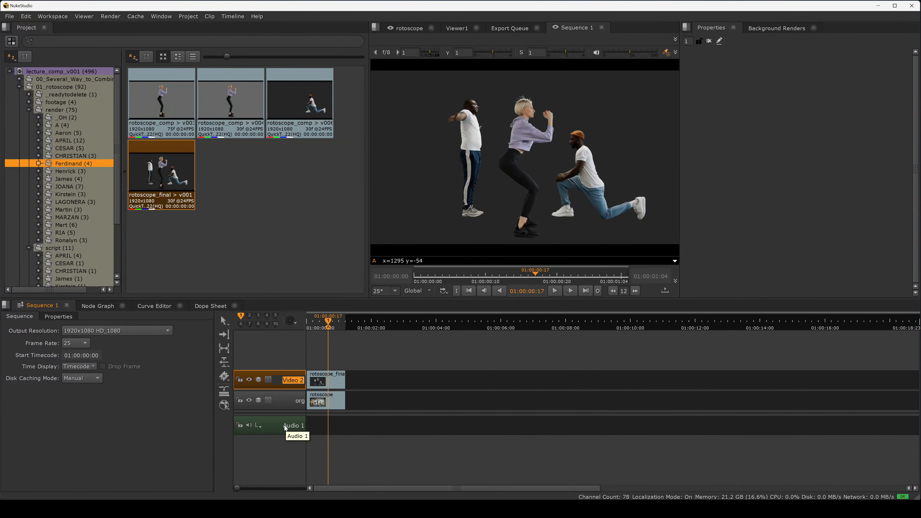
key(BackSpace)
text(final)
key(Return)
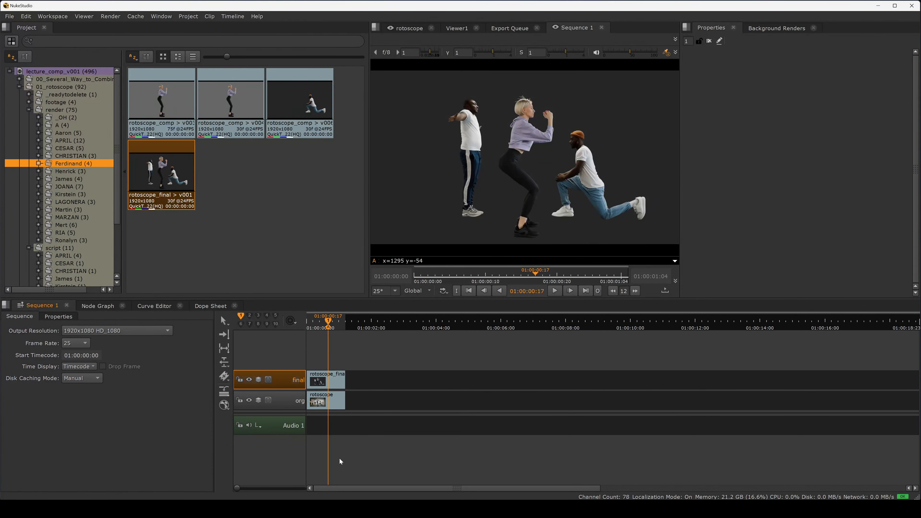
click(327, 401)
right_click(327, 401)
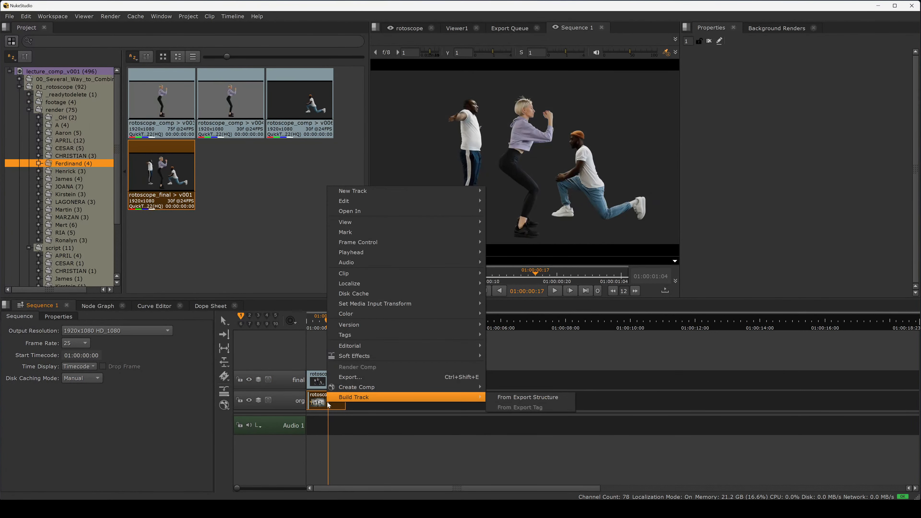
mouse_move(392, 387)
click(376, 454)
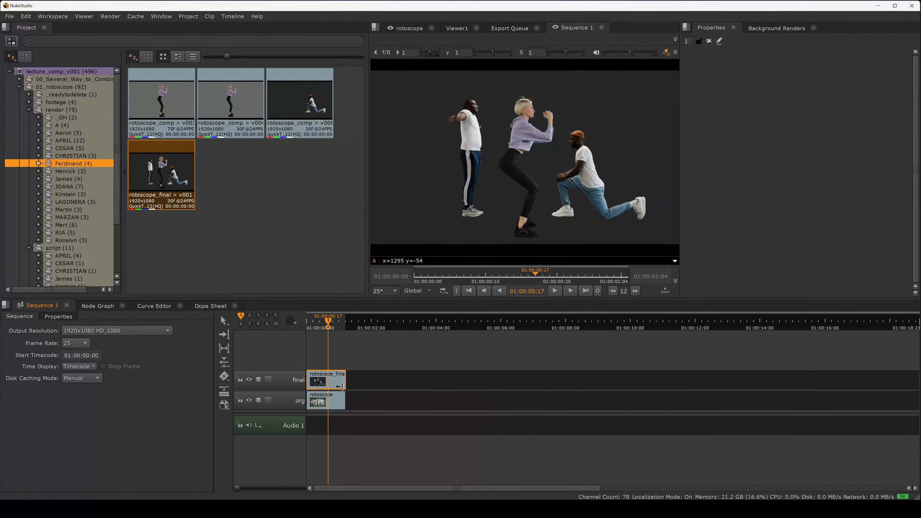
Step: Set the sequence frame rate to 24, keeping frame numbers
click(321, 329)
click(326, 380)
click(326, 401)
double_click(326, 379)
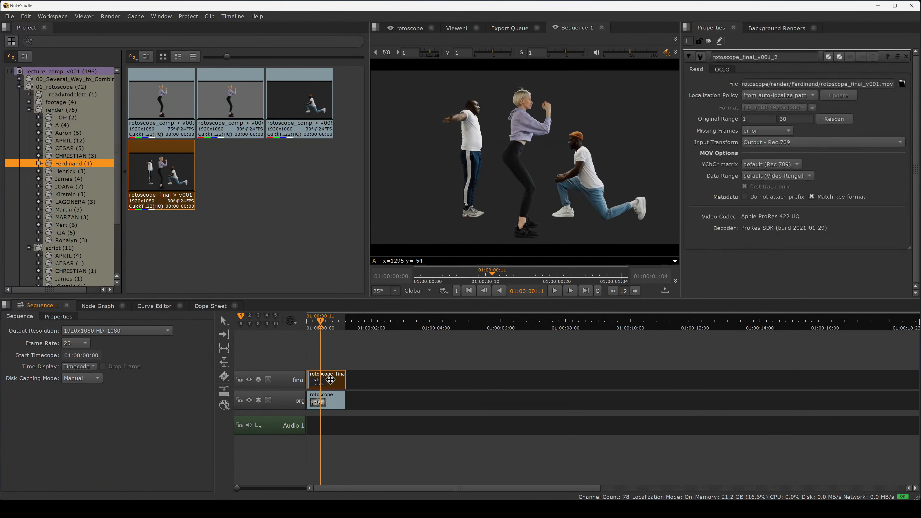
click(85, 342)
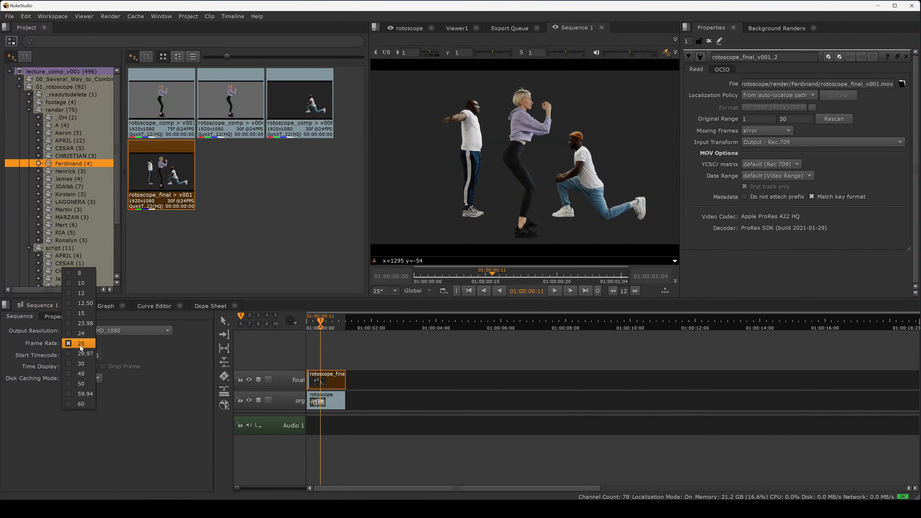
click(88, 334)
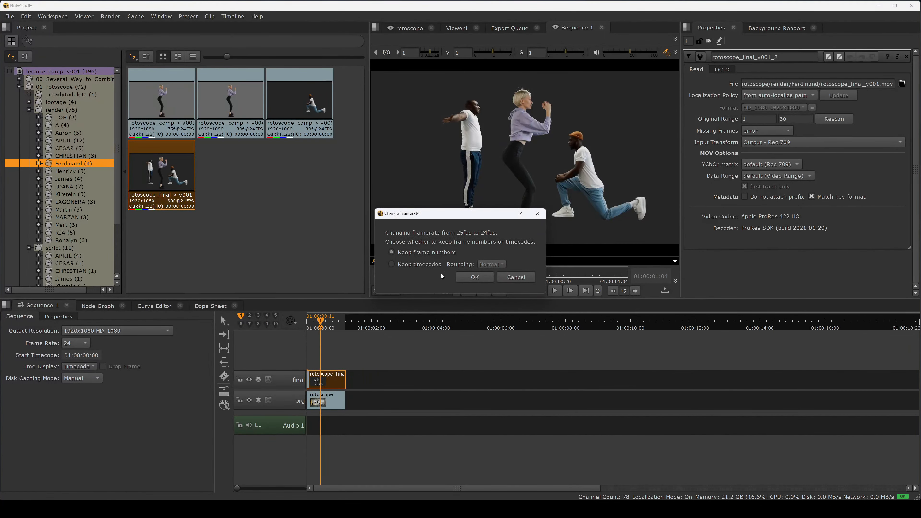
click(472, 278)
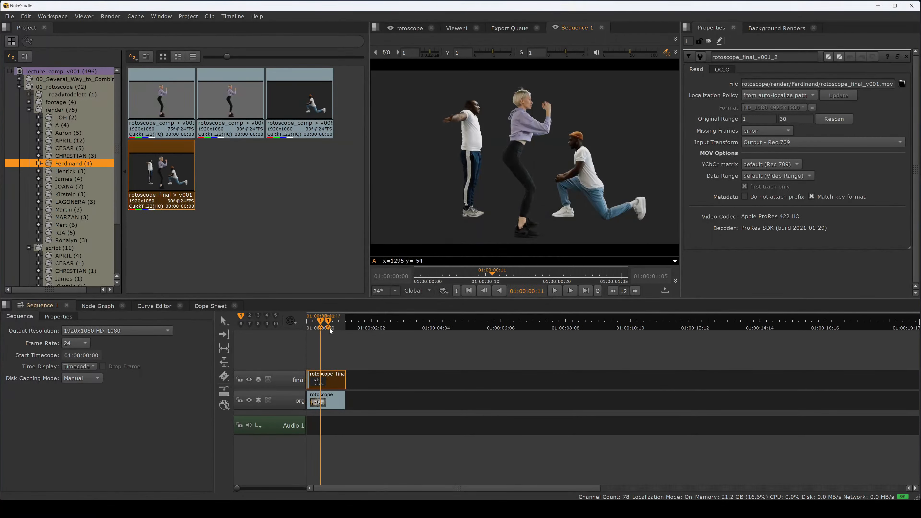
Step: Scrub the timeline and toggle the final track's clip off and on to check alignment at 24 fps
mouse_move(330, 329)
mouse_down()
mouse_move(309, 329)
mouse_move(323, 328)
mouse_up()
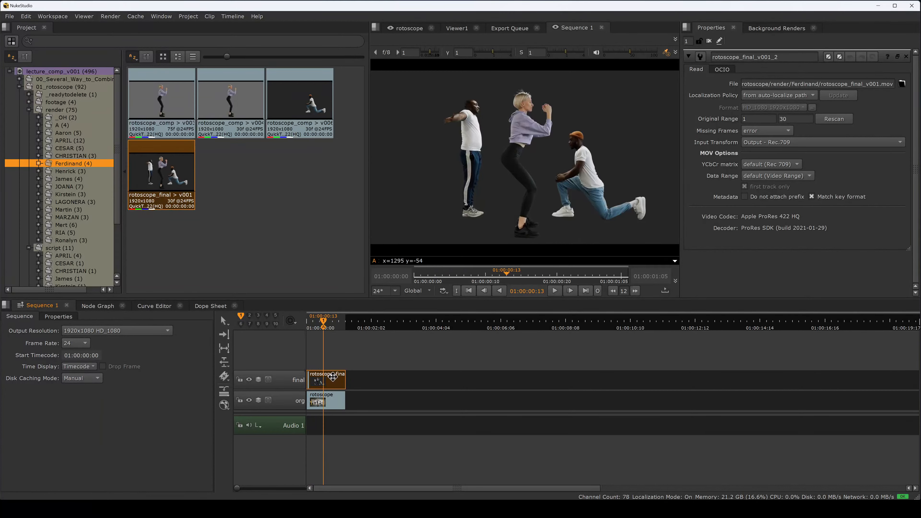
key(d)
click(331, 328)
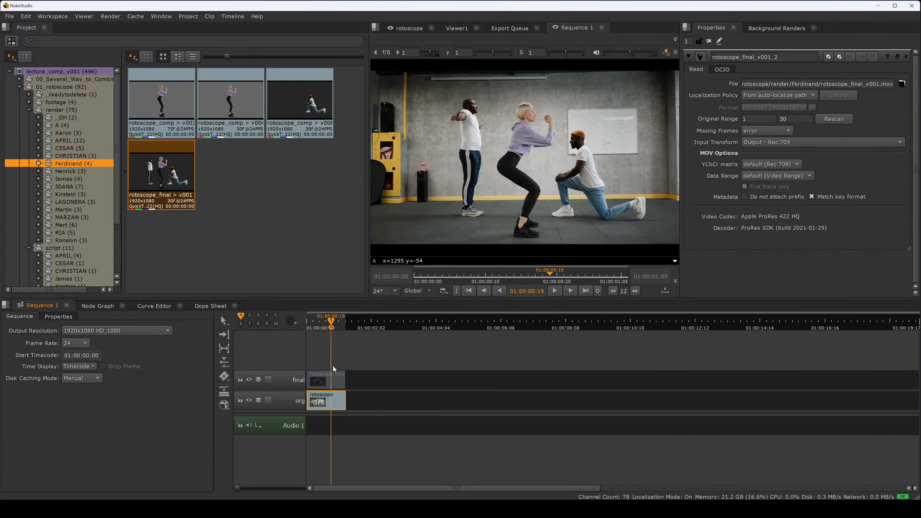
click(336, 371)
key(d)
key(d)
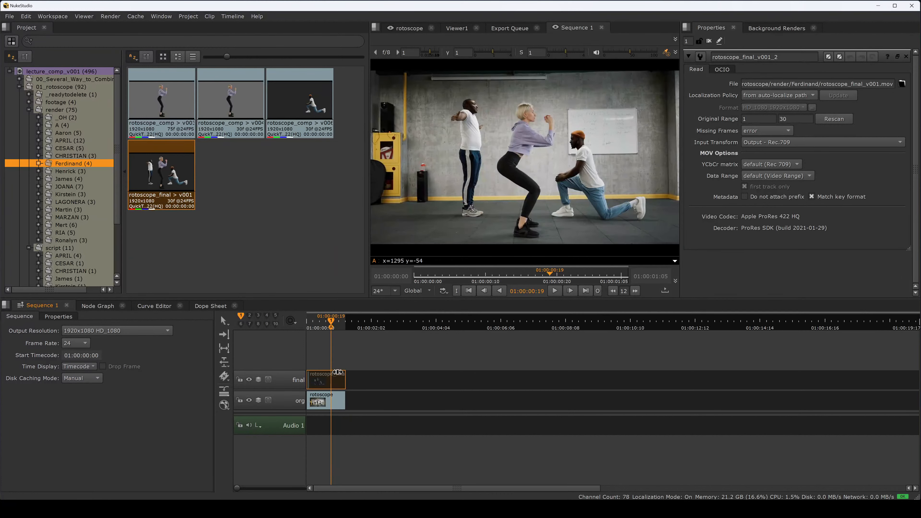
key(d)
Step: Create a comp from the original rotoscope clip on the org track
click(333, 401)
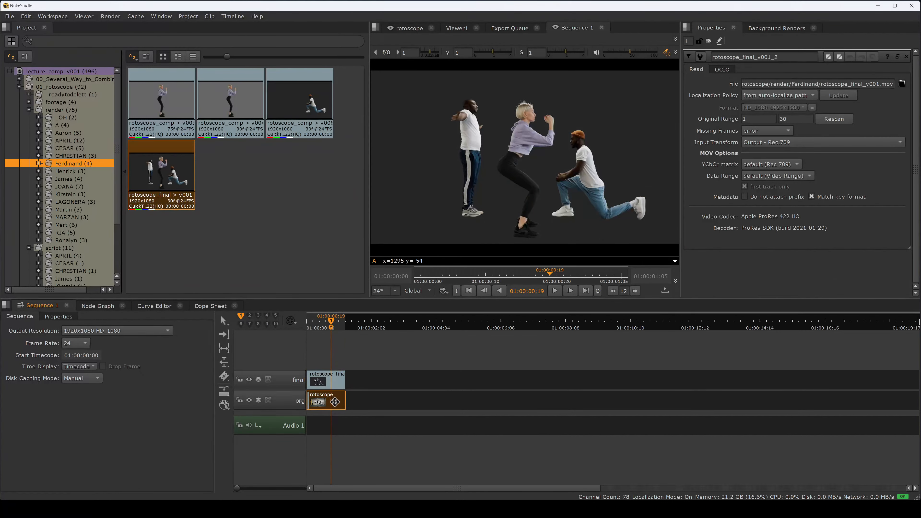
right_click(334, 400)
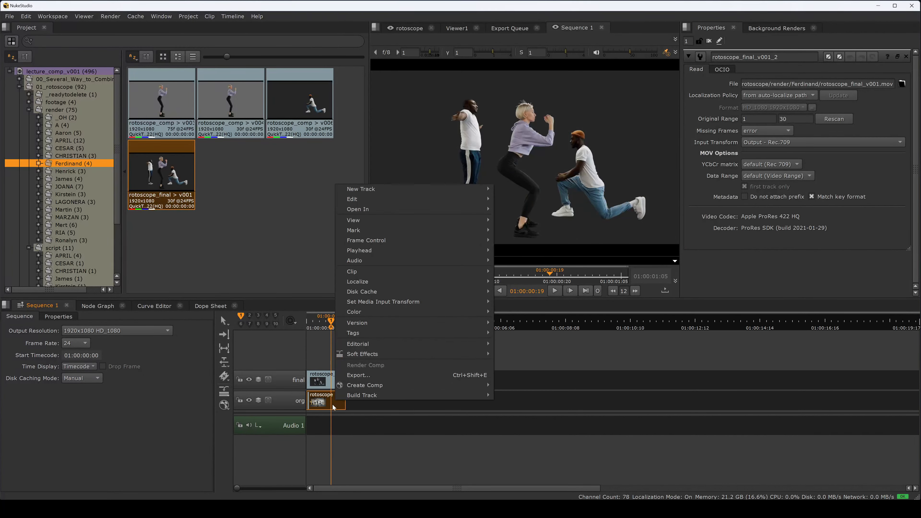
click(346, 437)
click(333, 399)
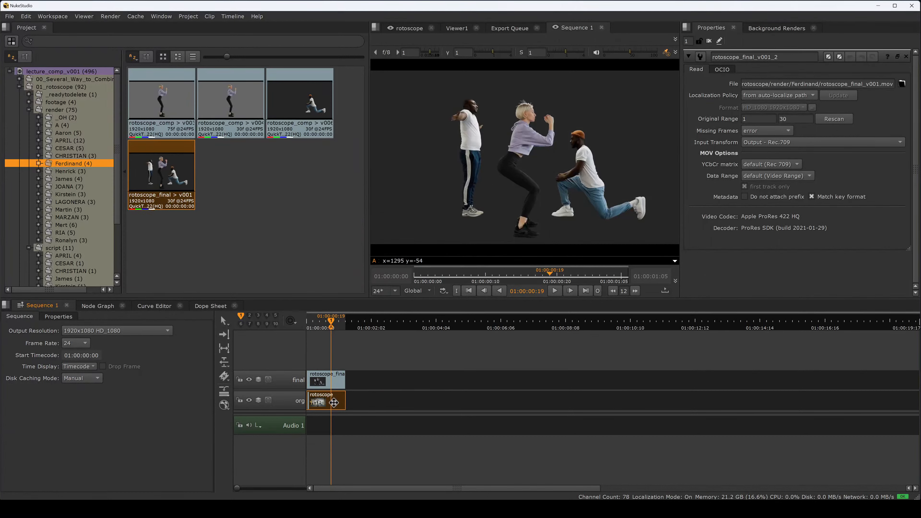
right_click(334, 404)
mouse_move(395, 387)
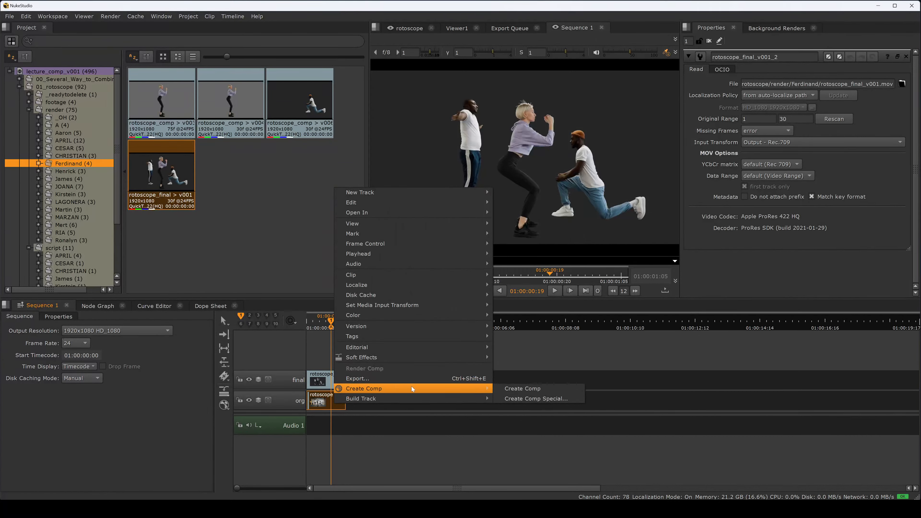
click(523, 390)
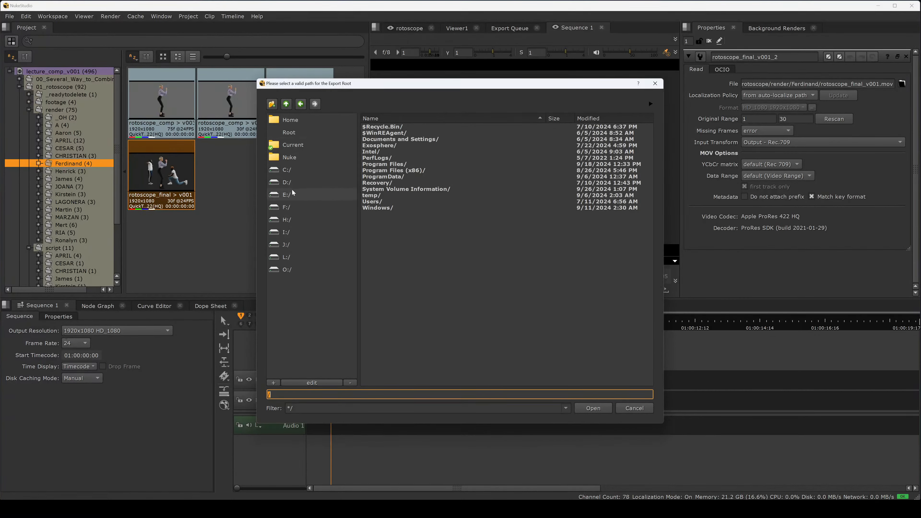
Step: Browse to the lecture folder on the O: drive and add it as a favourite named lecture
click(291, 269)
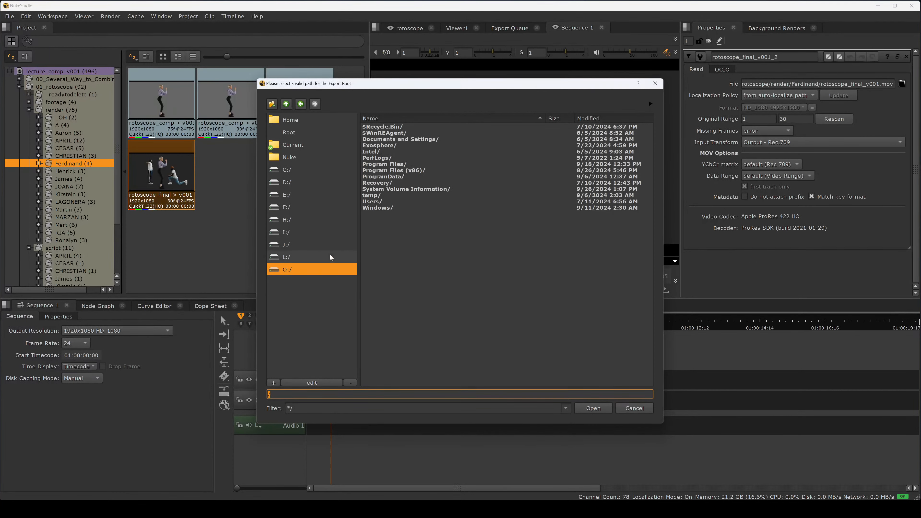
click(299, 261)
click(298, 267)
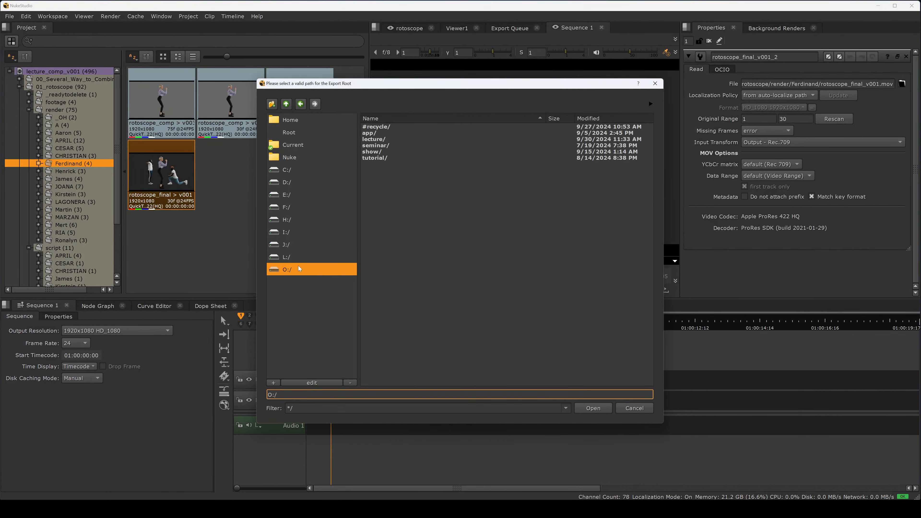
double_click(382, 140)
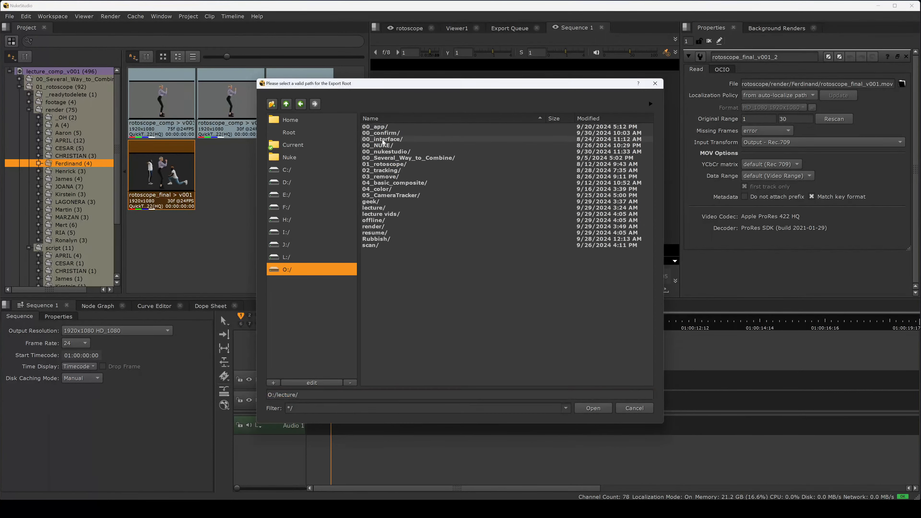
click(273, 383)
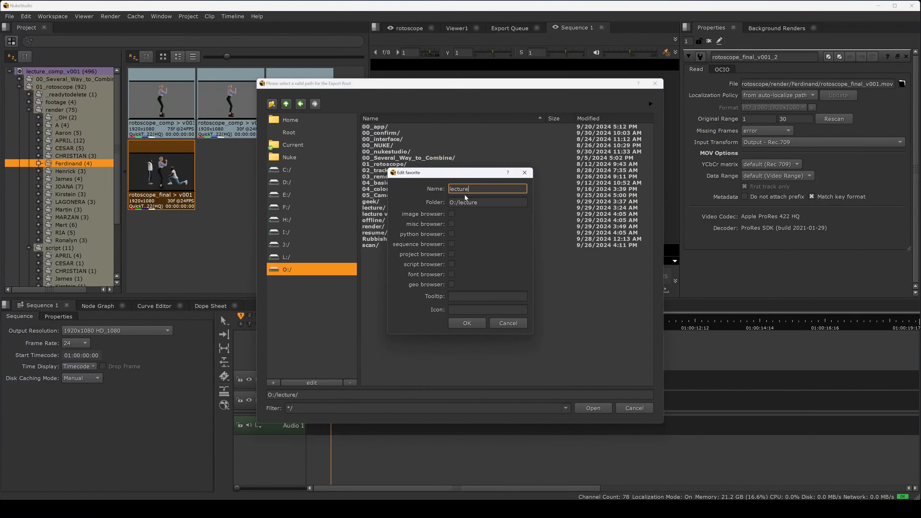
click(467, 323)
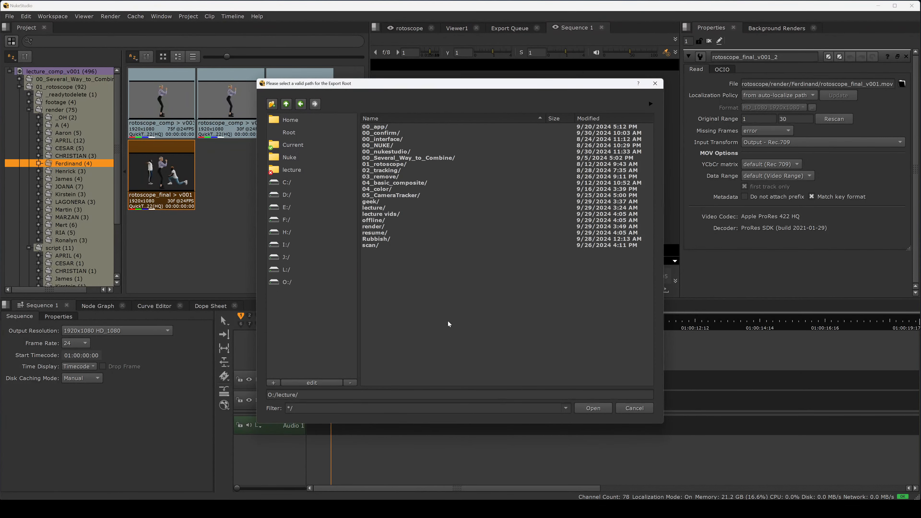
Step: Set the comp's export root inside O:/lecture/00_nukestudio/script and confirm
click(299, 171)
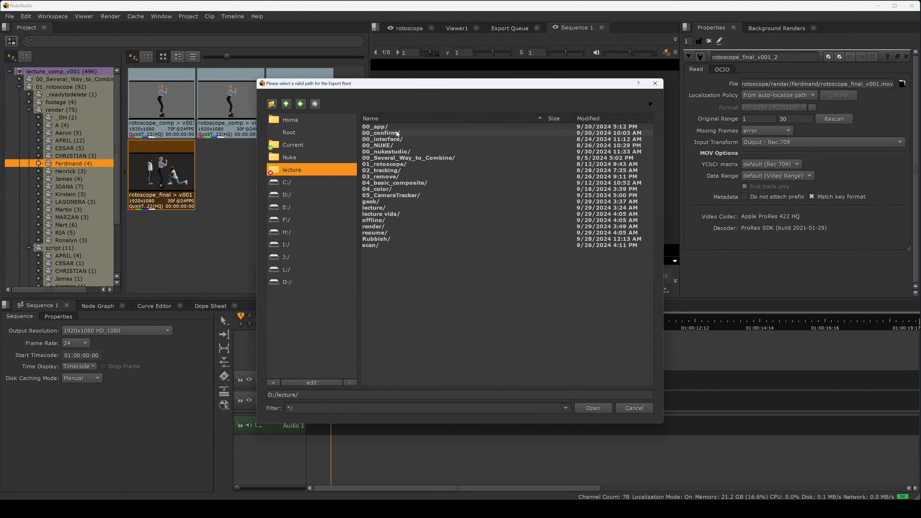
click(401, 153)
double_click(401, 153)
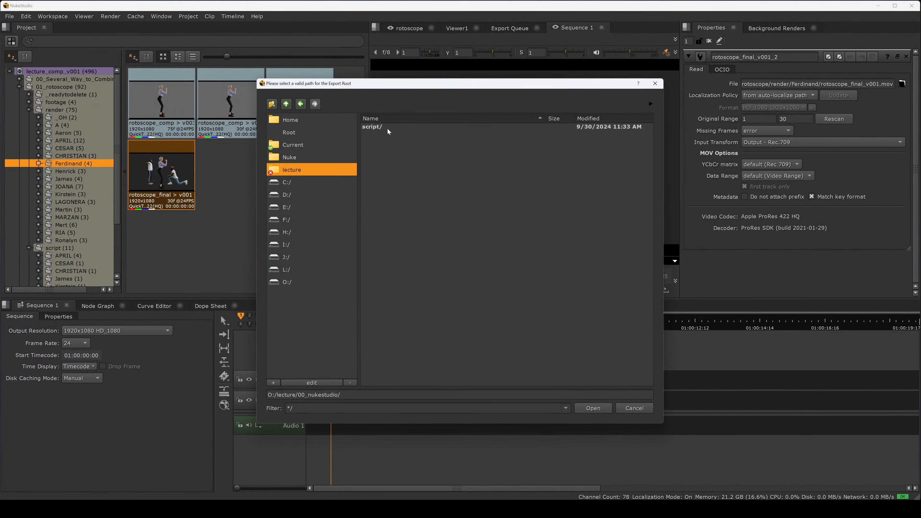
double_click(375, 127)
double_click(384, 127)
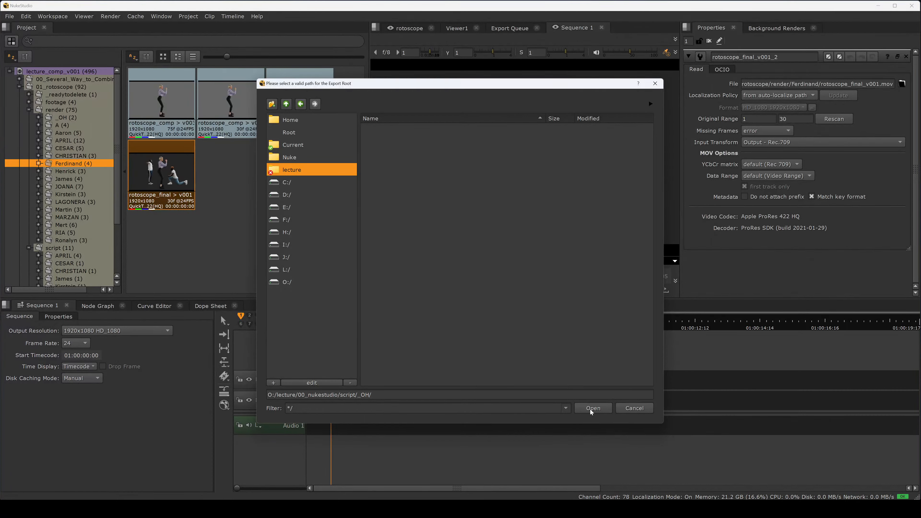
drag(375, 395, 354, 395)
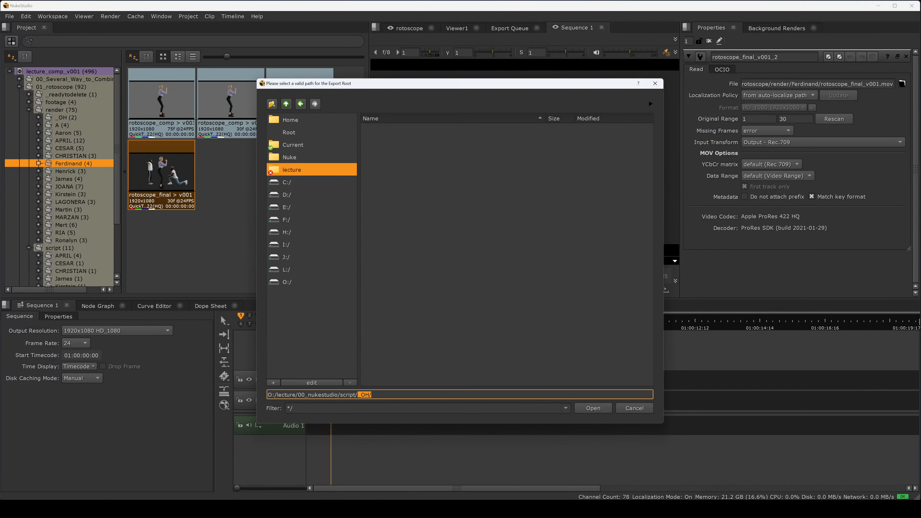
click(591, 408)
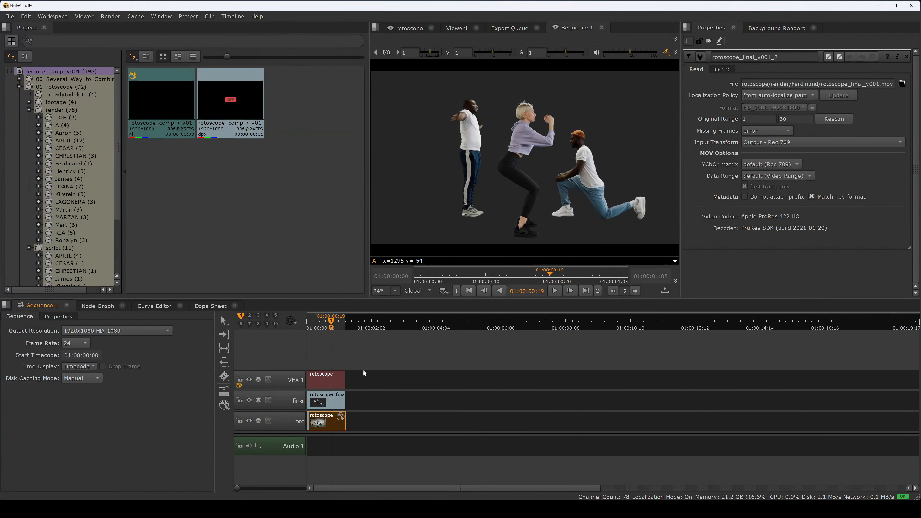
Step: Scrub the sequence and select the new comp clip on the VFX 1 track
drag(331, 327, 334, 328)
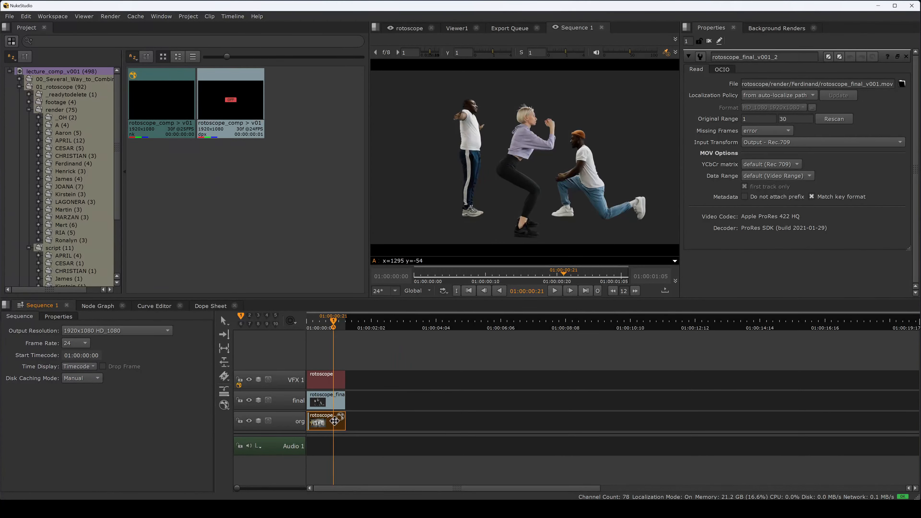
mouse_move(341, 328)
mouse_down()
mouse_move(310, 327)
mouse_move(326, 329)
mouse_up()
click(332, 376)
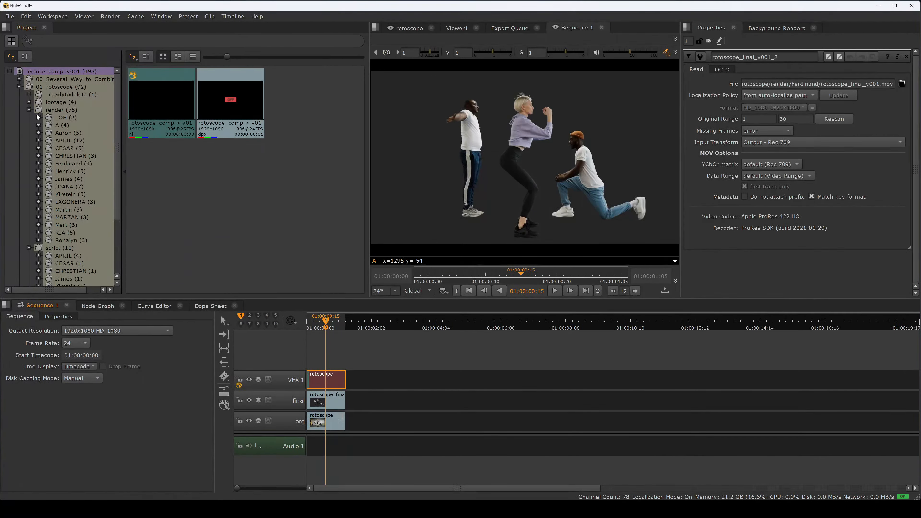
Step: Collapse the project folders, open the VFX 1 bin and delete it from the project
click(29, 110)
click(29, 118)
click(19, 86)
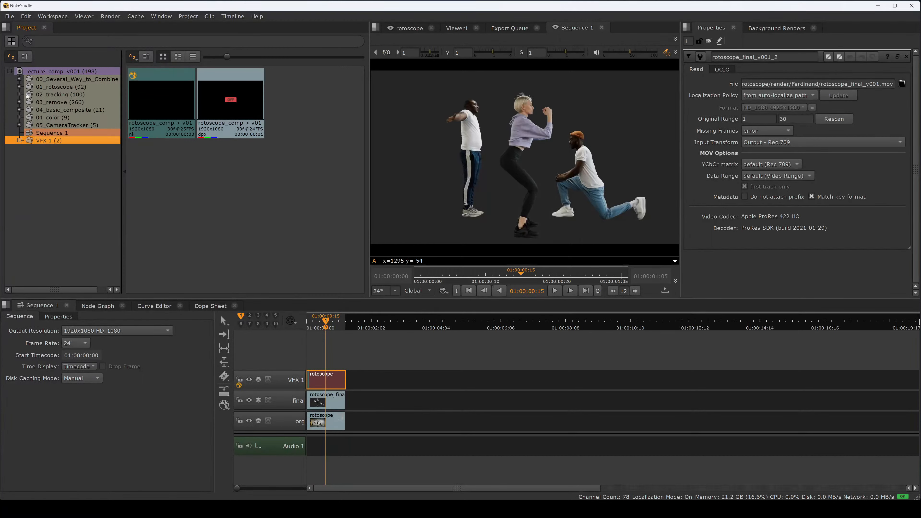
click(19, 140)
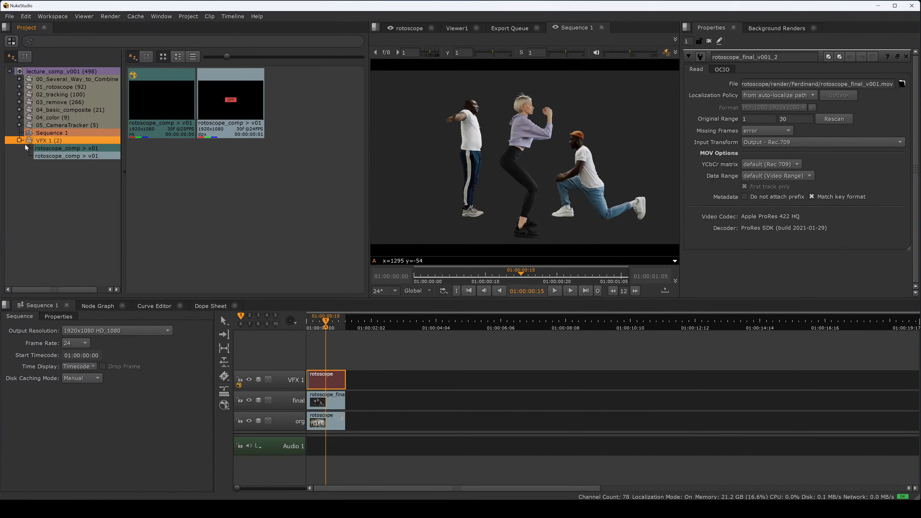
drag(124, 174, 141, 174)
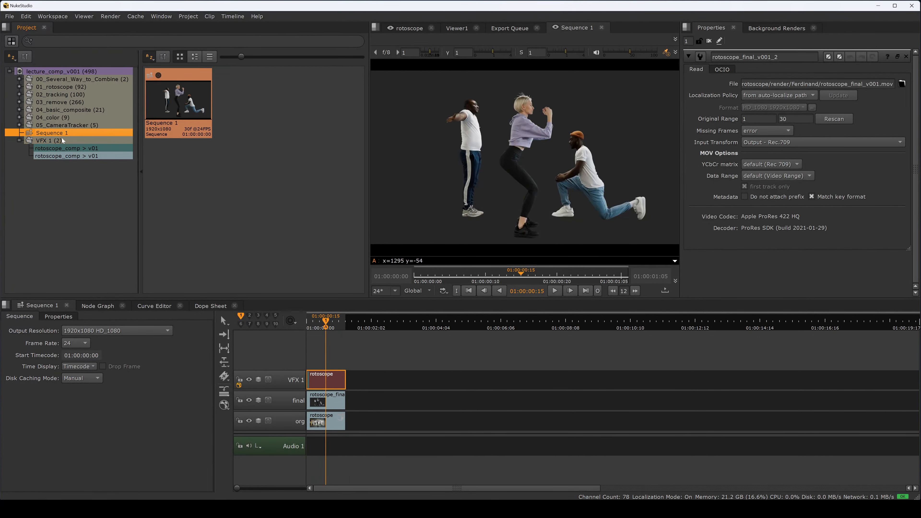
key(Delete)
click(514, 273)
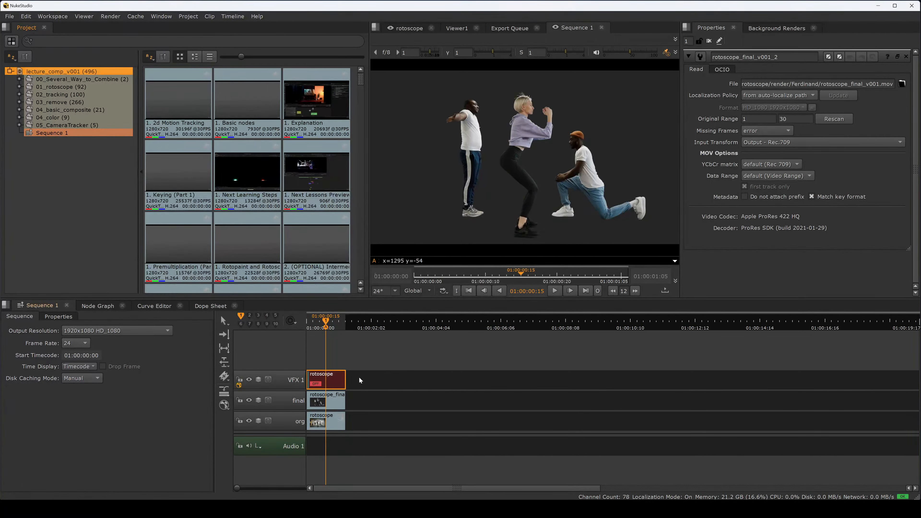
Step: Delete the VFX 1 track from the timeline
click(300, 383)
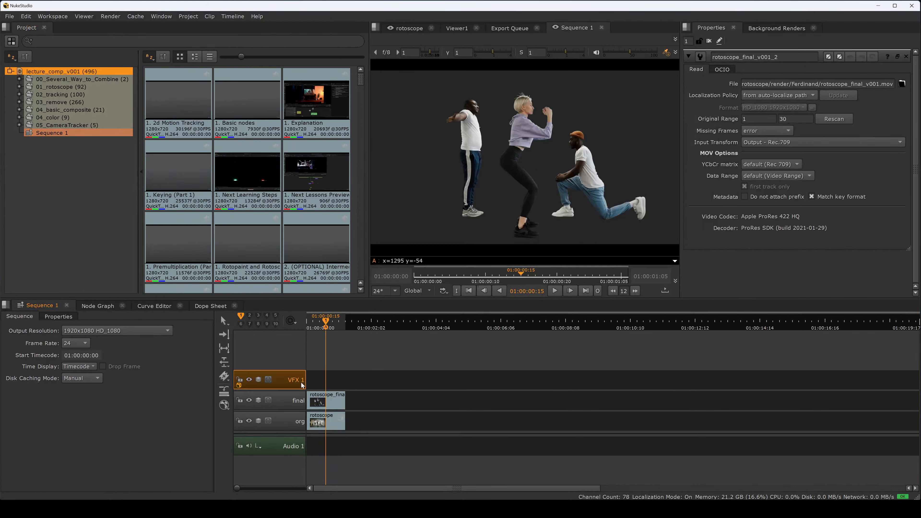
key(Delete)
Step: Open Create Comp Special for the clip on the org track
click(330, 403)
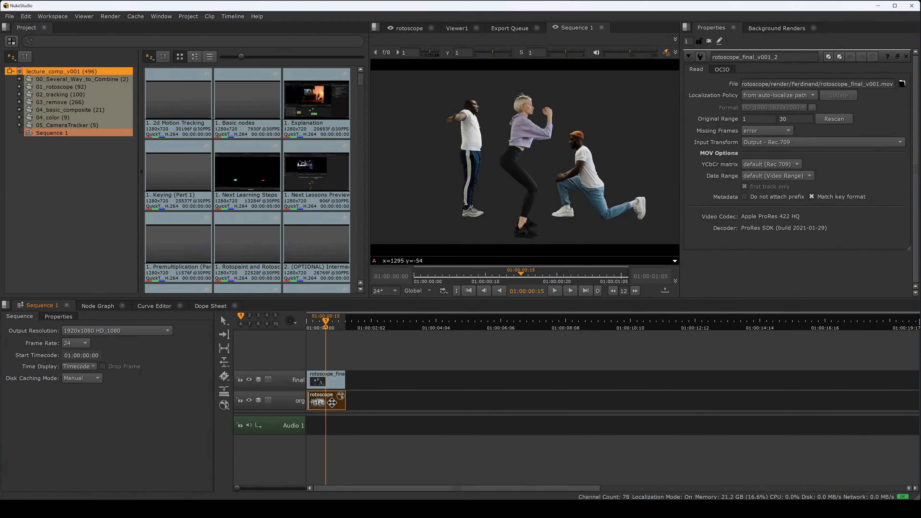
right_click(331, 403)
mouse_move(361, 392)
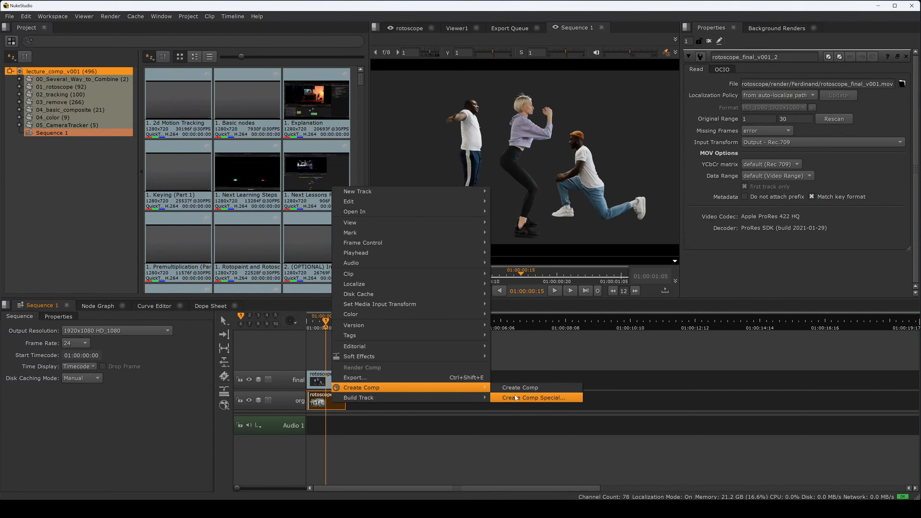
click(502, 398)
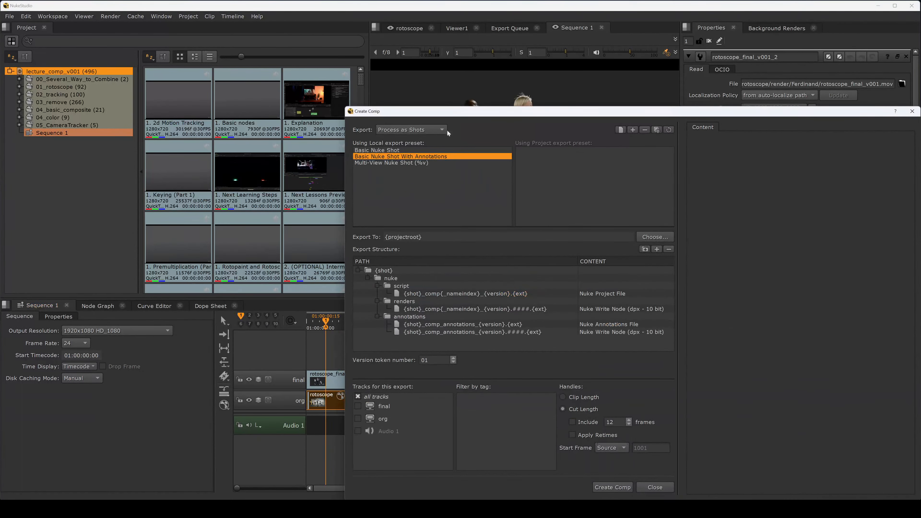
drag(469, 113, 437, 55)
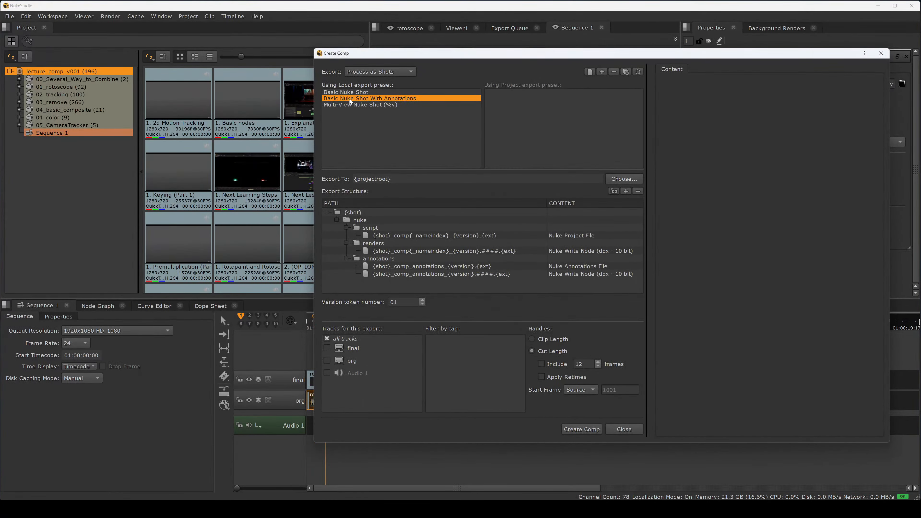
Step: Keep processing as shots and choose the Basic Nuke Shot export preset
click(377, 70)
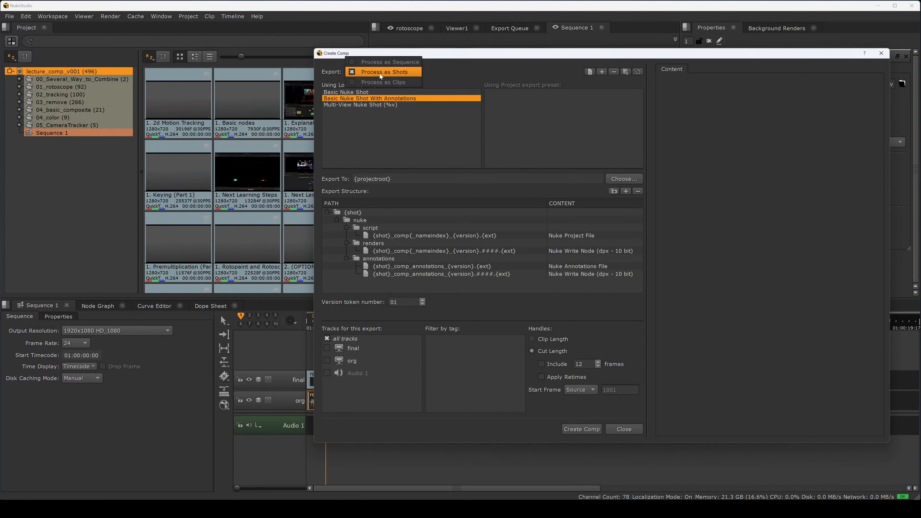
click(398, 74)
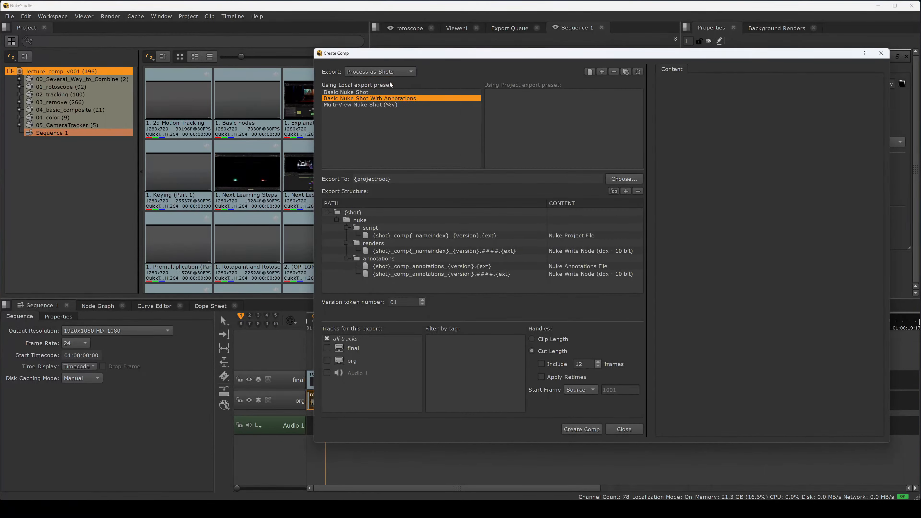
click(361, 93)
click(363, 98)
click(362, 92)
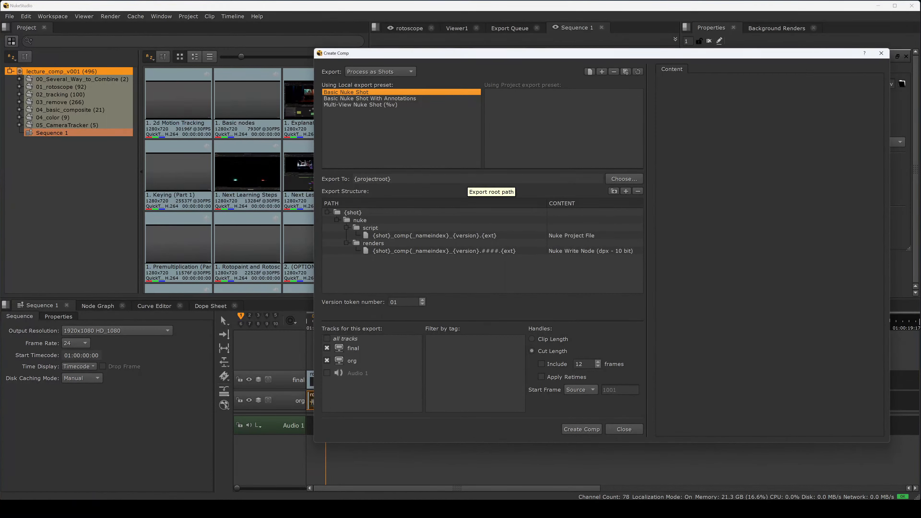
Step: Set the export root to O:/lecture/00_nukestudio/script/_OH/ and confirm
click(619, 179)
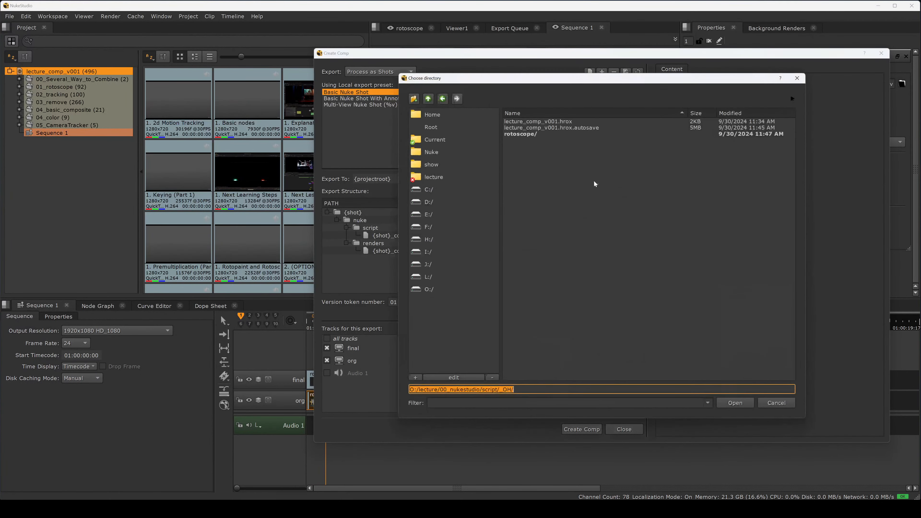
click(485, 389)
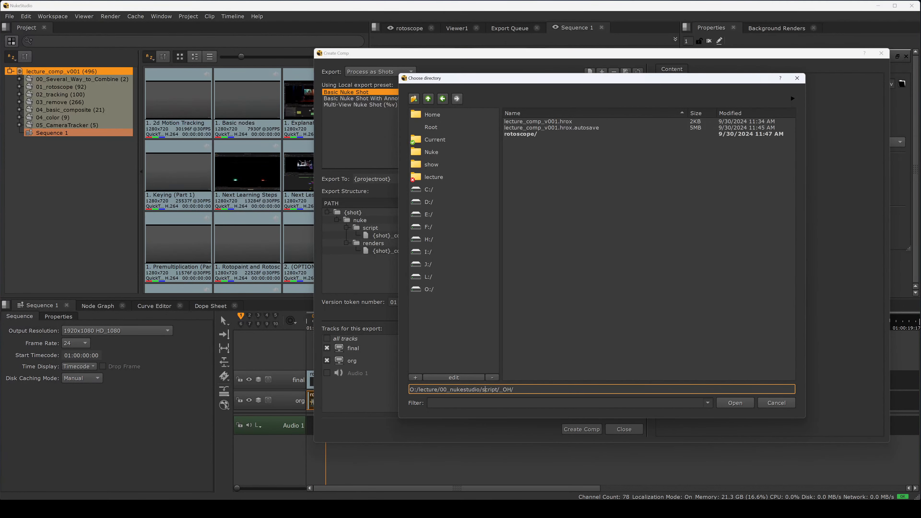
drag(482, 390, 515, 398)
key(End)
click(734, 403)
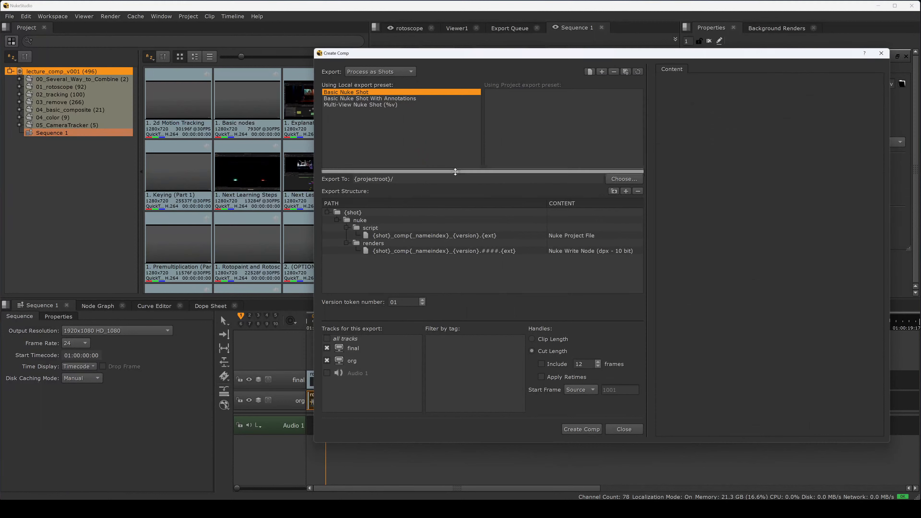
Step: Examine the export structure folders and files and their preview paths
click(431, 213)
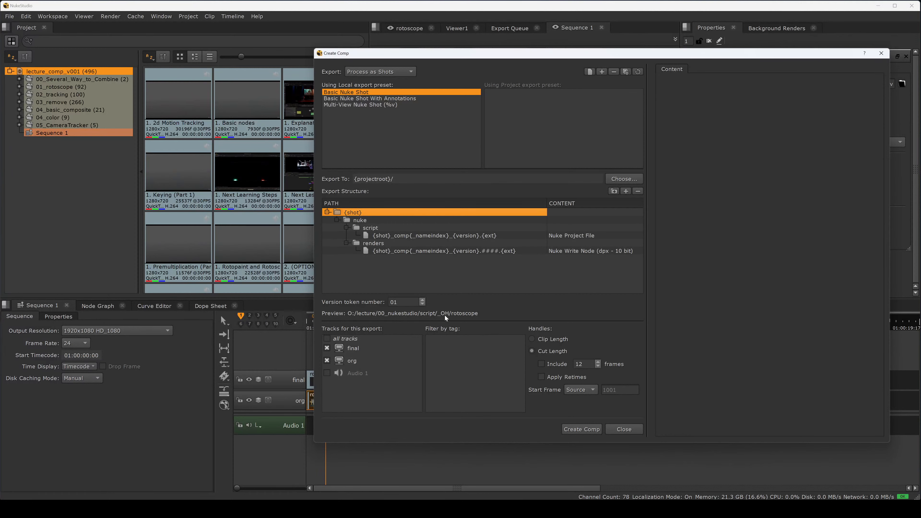
drag(490, 53, 668, 106)
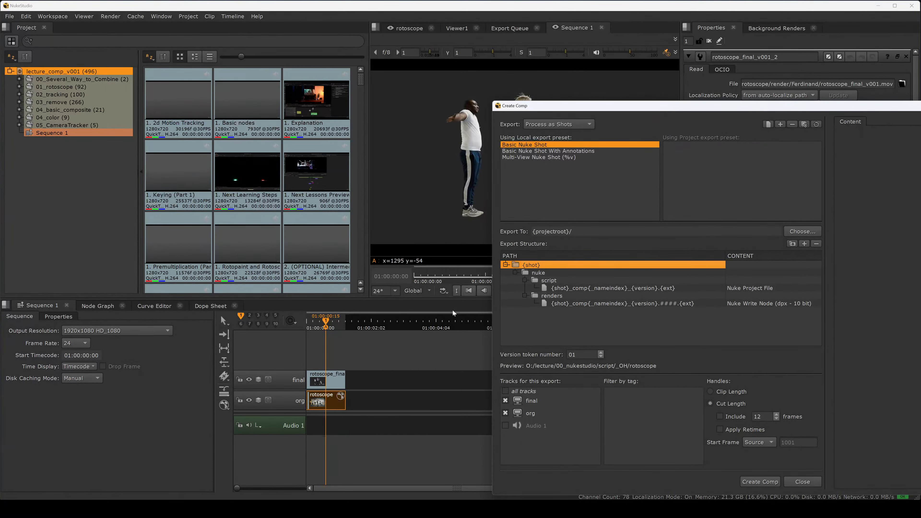
drag(592, 109, 481, 57)
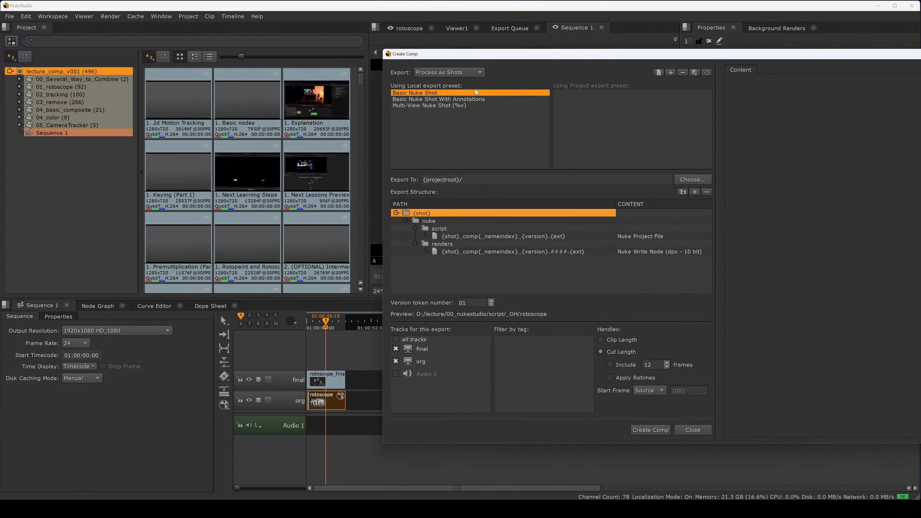
click(439, 221)
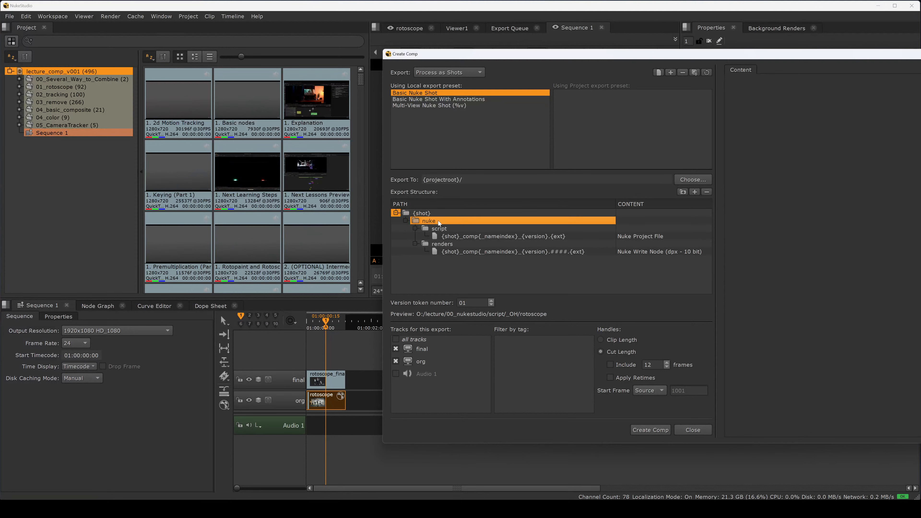
click(441, 229)
click(456, 243)
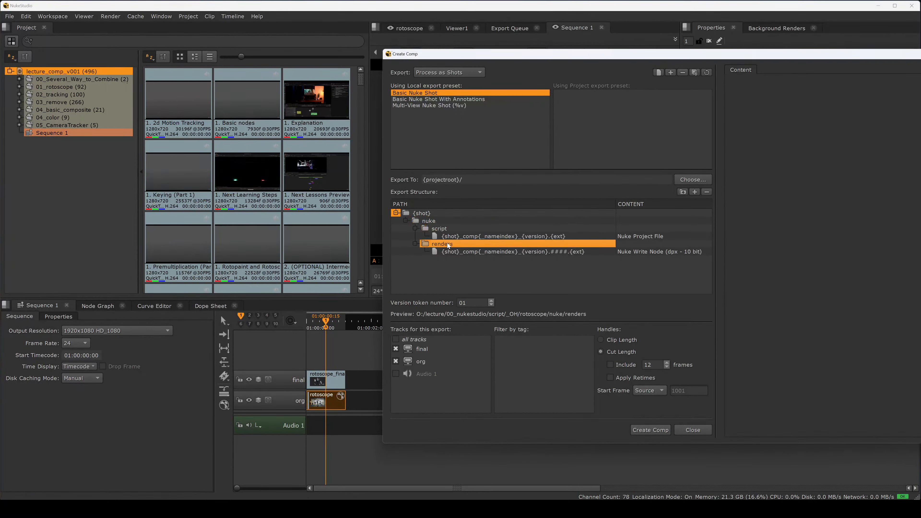
double_click(453, 229)
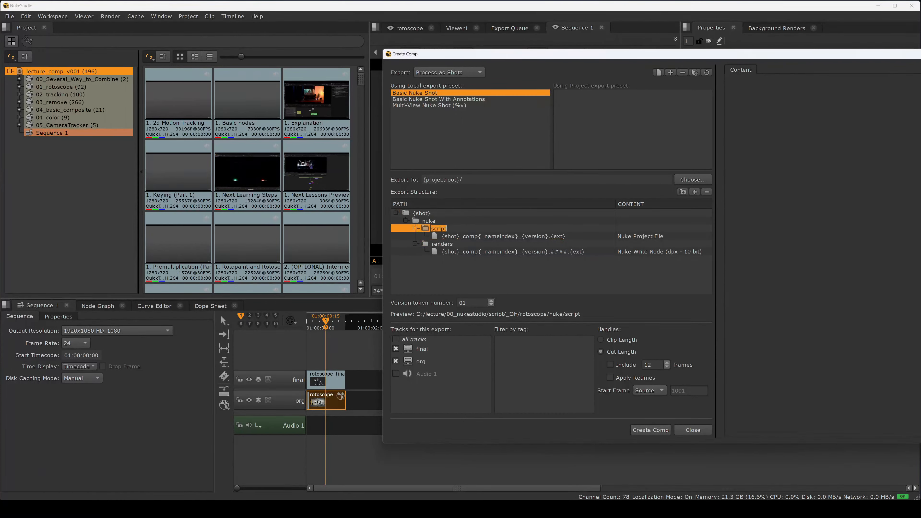
click(447, 236)
click(437, 223)
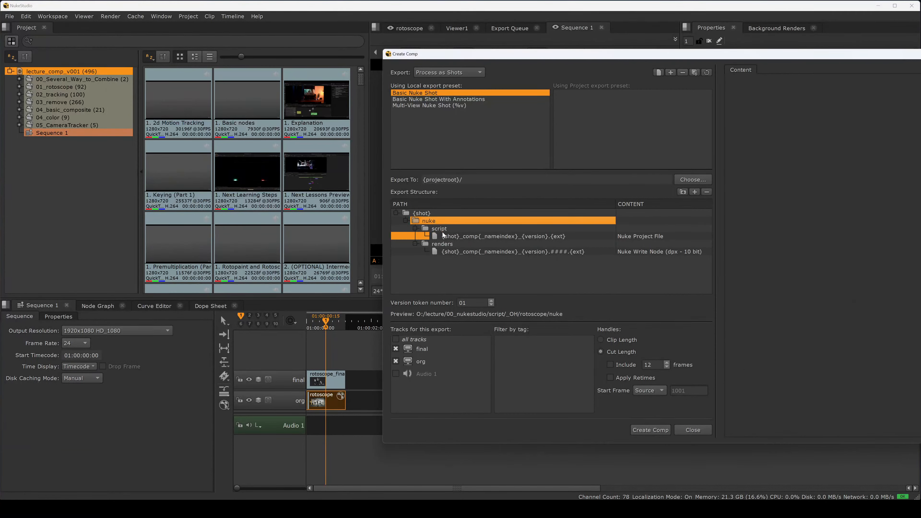
mouse_move(443, 235)
click(441, 230)
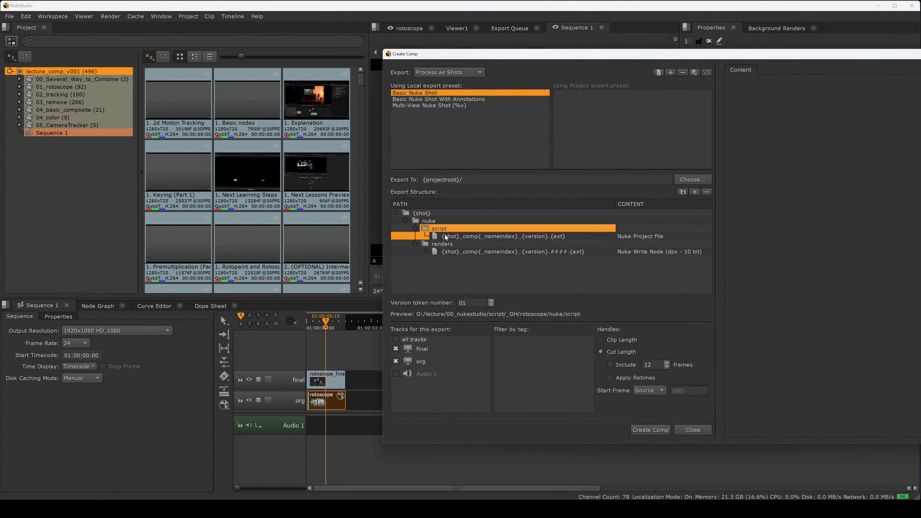
click(454, 237)
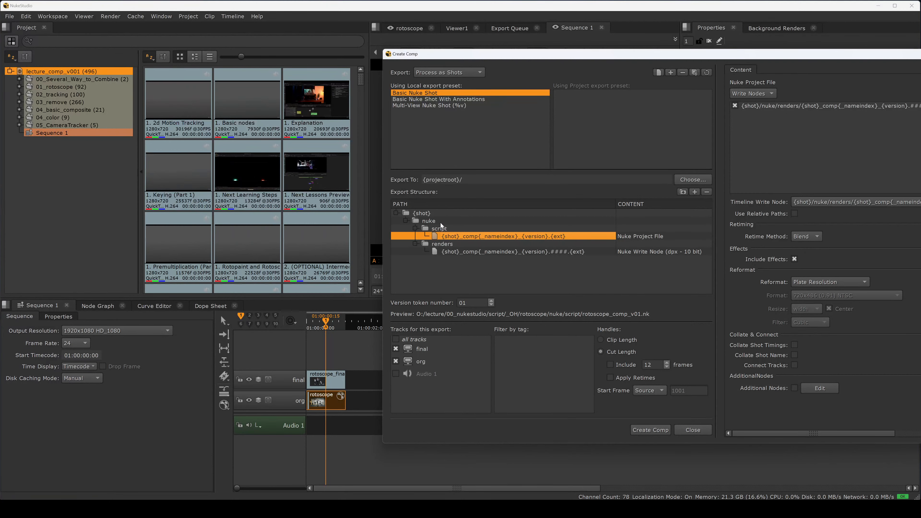
mouse_move(518, 54)
mouse_down()
mouse_move(644, 104)
mouse_move(521, 46)
mouse_up()
Step: Move the script folder directly under {shot} and delete the nuke folder from the export structure
click(440, 205)
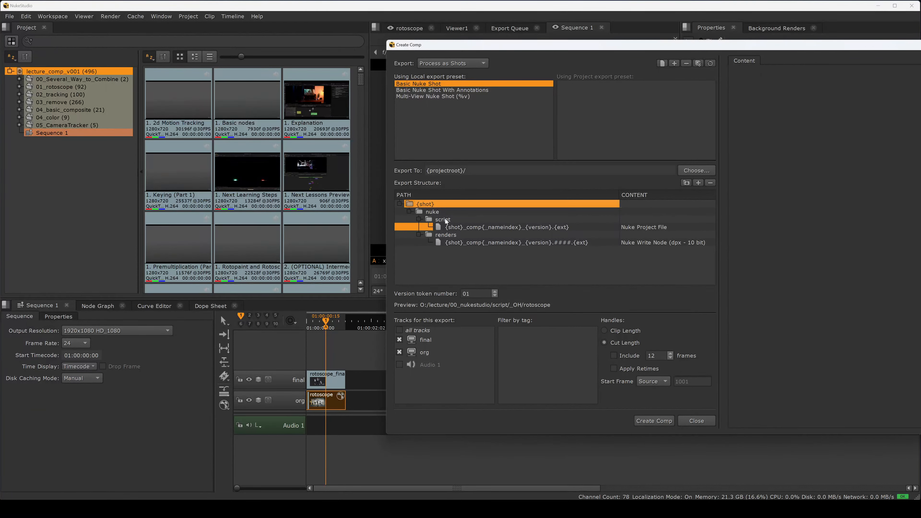
drag(445, 221, 426, 255)
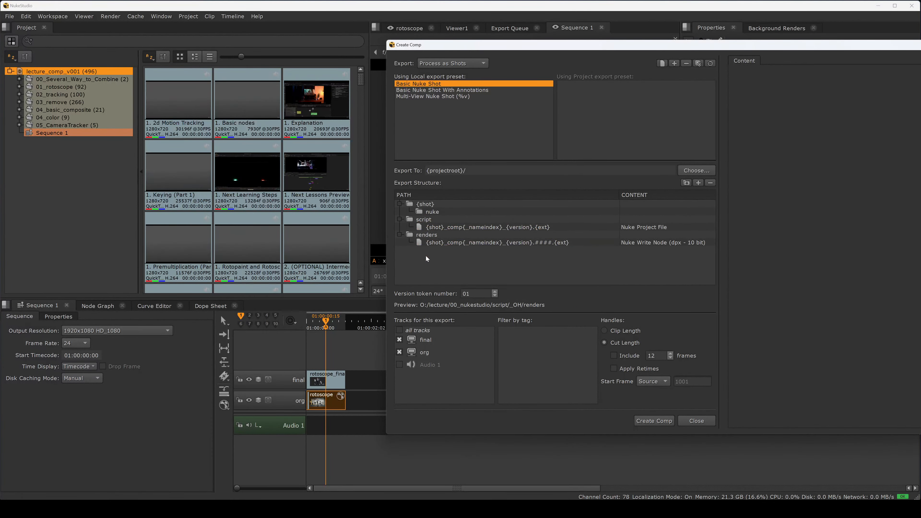
click(432, 214)
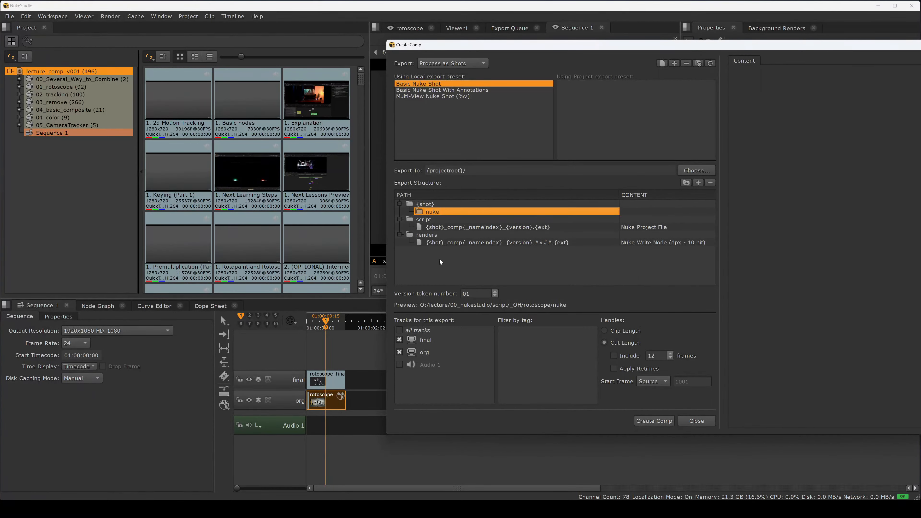
click(710, 183)
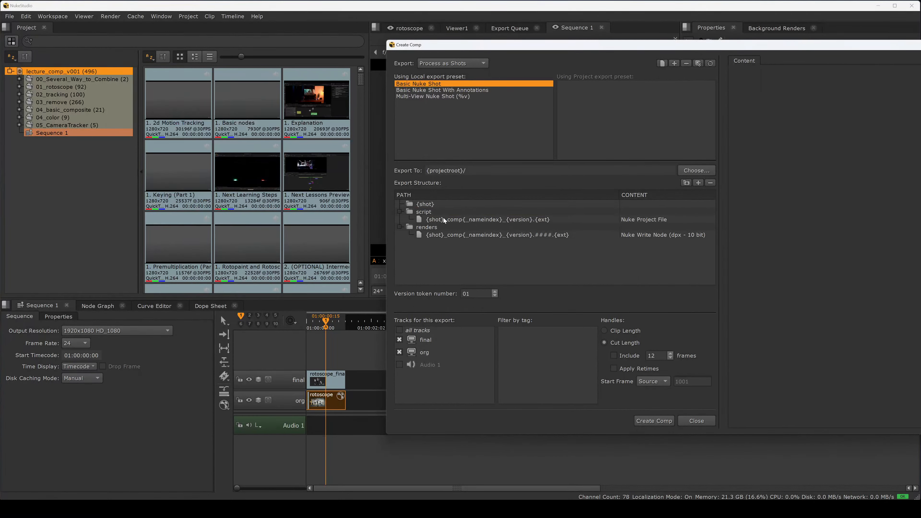
mouse_move(424, 214)
mouse_down()
mouse_move(431, 206)
mouse_move(429, 228)
mouse_move(434, 205)
mouse_up()
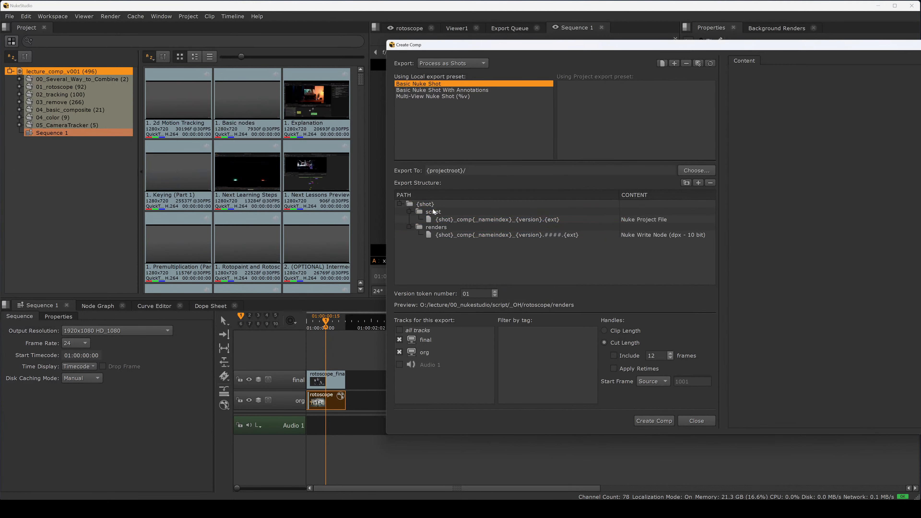
click(437, 214)
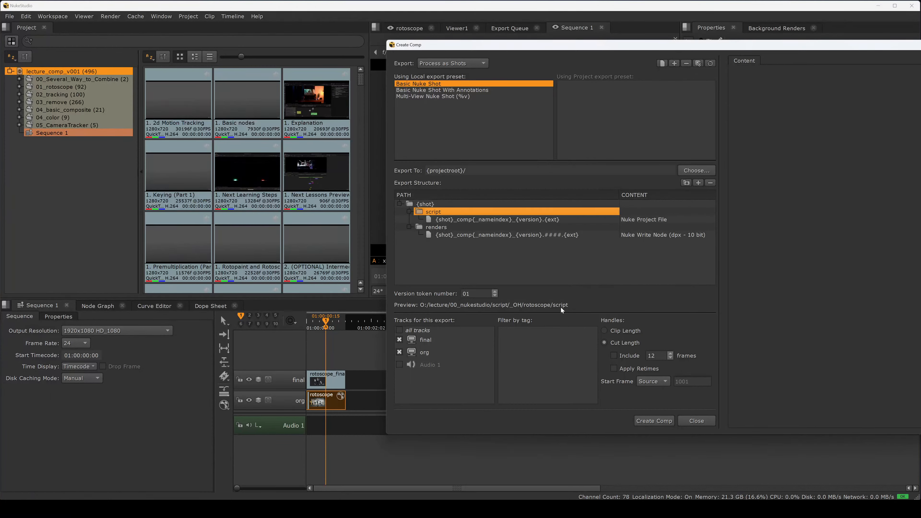
Step: Set the version token number to 001
click(482, 219)
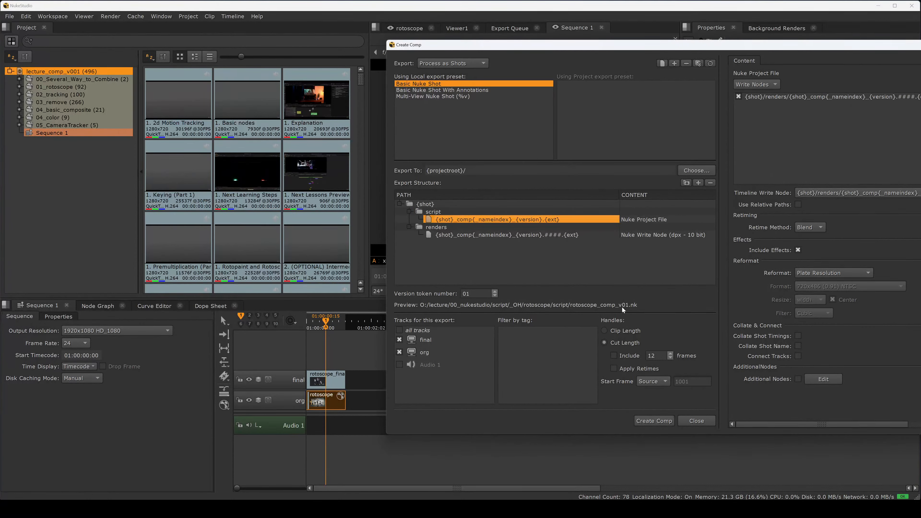
click(464, 293)
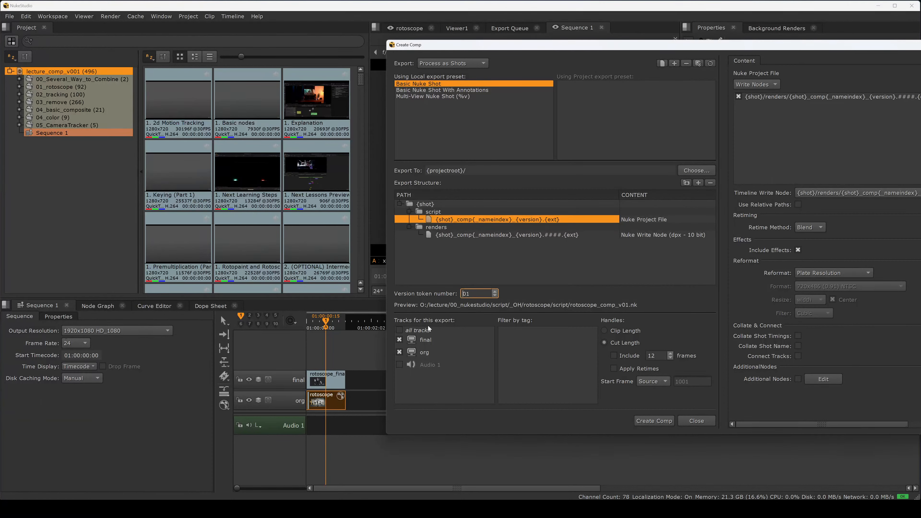
text(0)
Step: Remove the {_nameindex} token from the write node's render file name
click(476, 235)
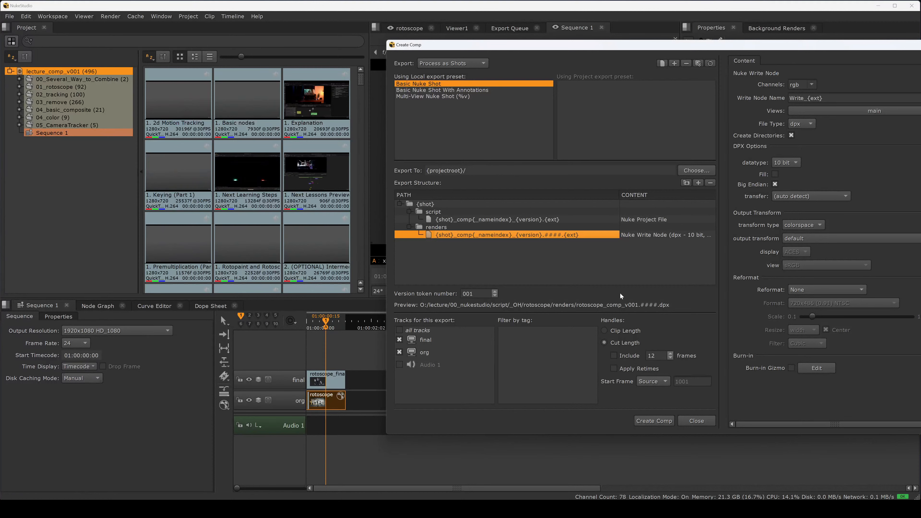
double_click(504, 236)
click(491, 235)
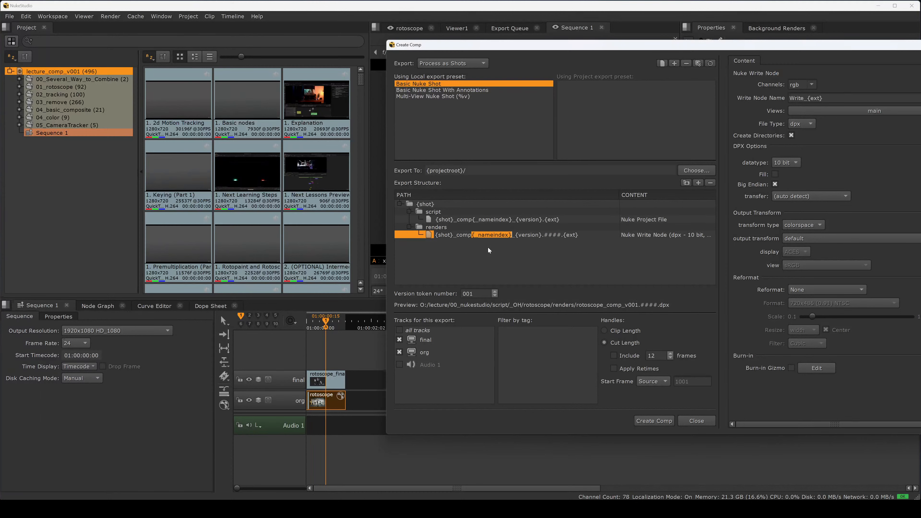
key(BackSpace)
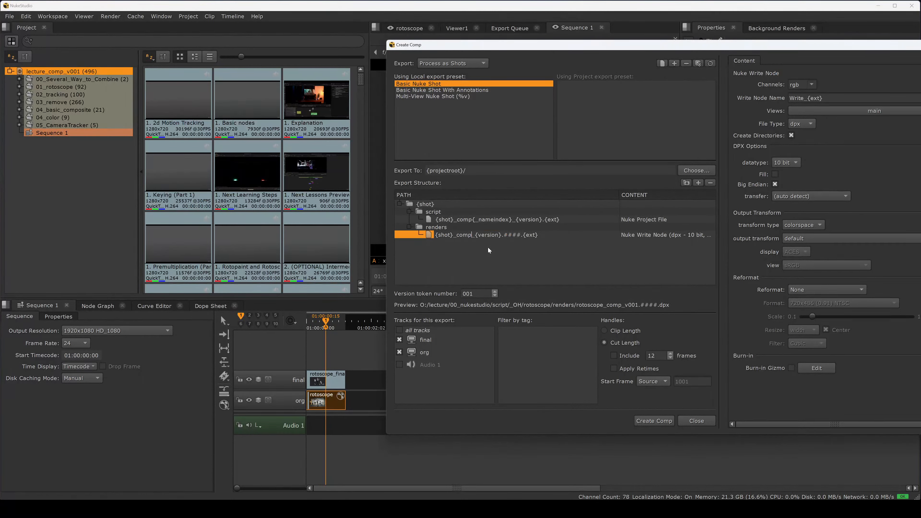
Step: Remove the {_nameindex} token from the Nuke project file name
click(483, 220)
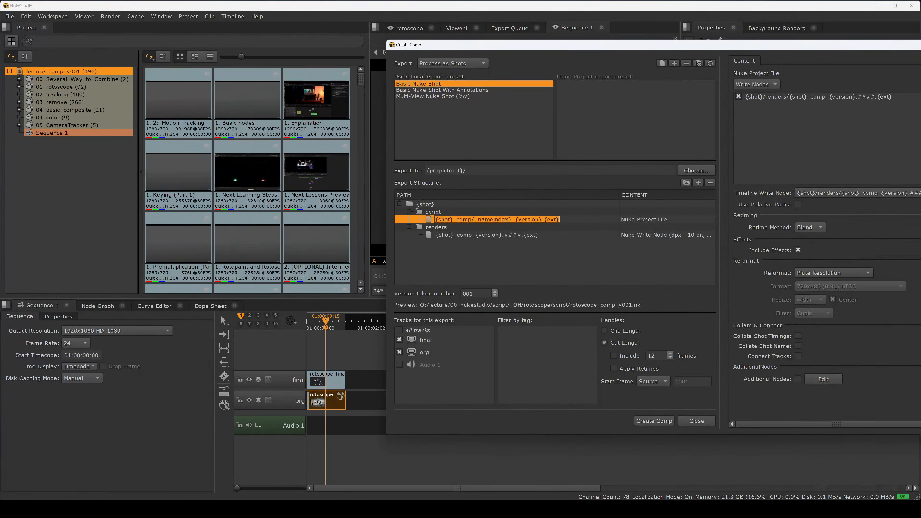
key(shift+Right)
key(shift+Right)
key(shift+Right)
key(shift+Right)
key(shift+Right)
key(shift+Right)
key(shift+Right)
key(shift+Right)
key(shift+Right)
key(shift+Right)
key(shift+Right)
key(shift+Right)
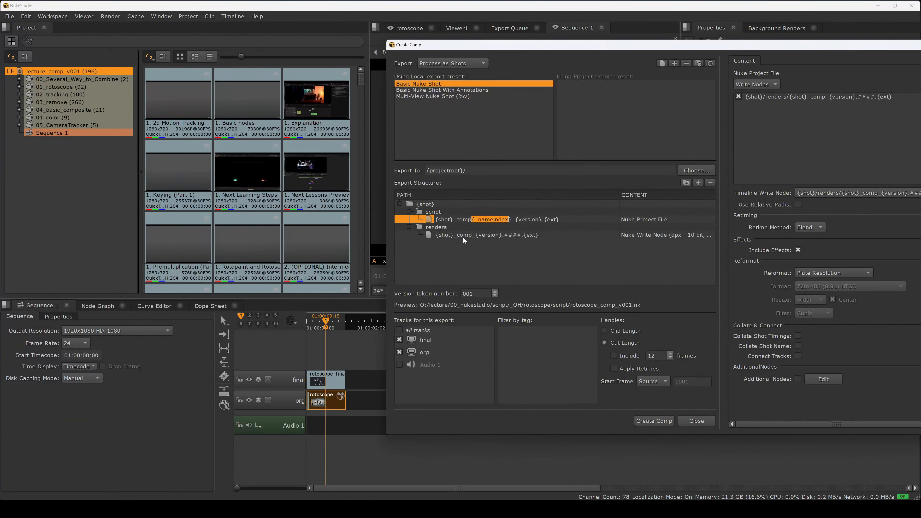
key(BackSpace)
click(469, 235)
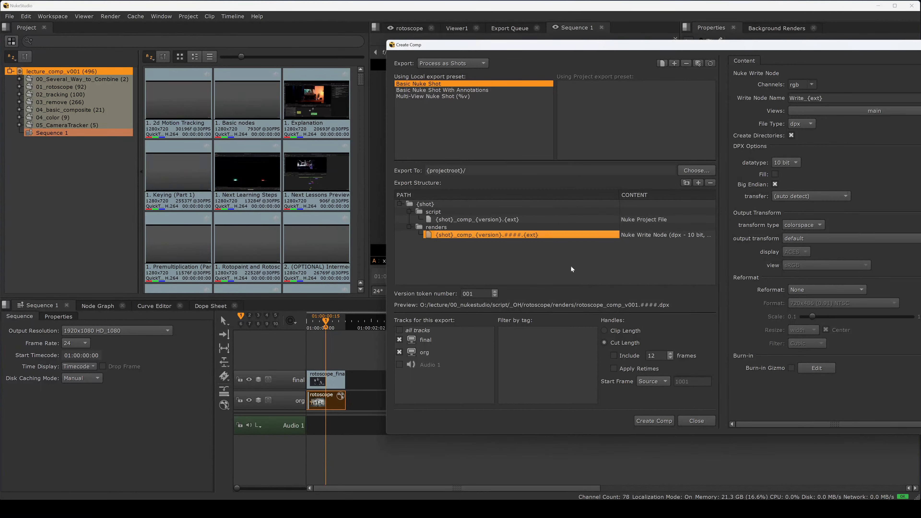
double_click(552, 235)
click(432, 228)
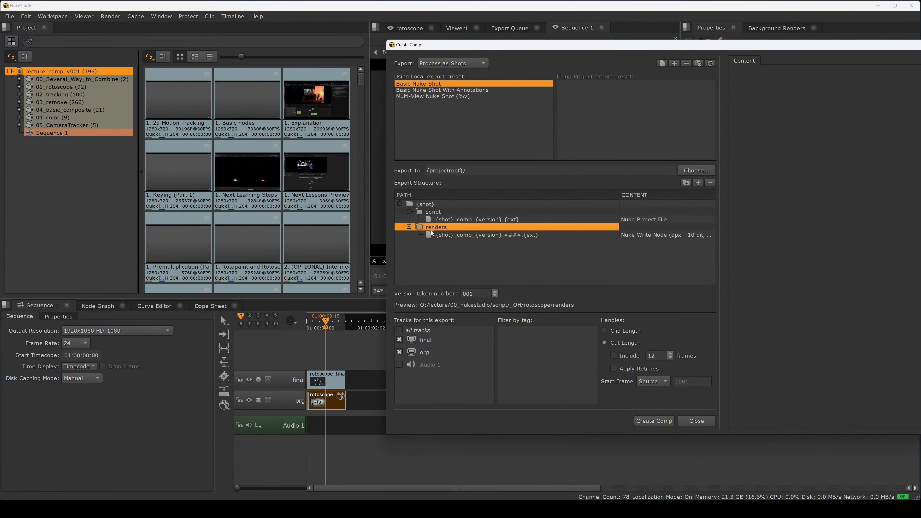
click(697, 183)
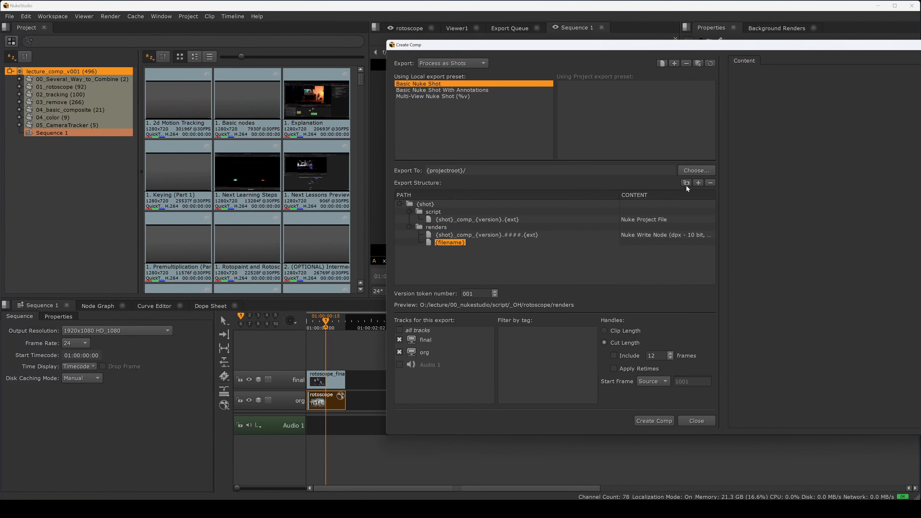
click(465, 262)
click(469, 244)
click(710, 183)
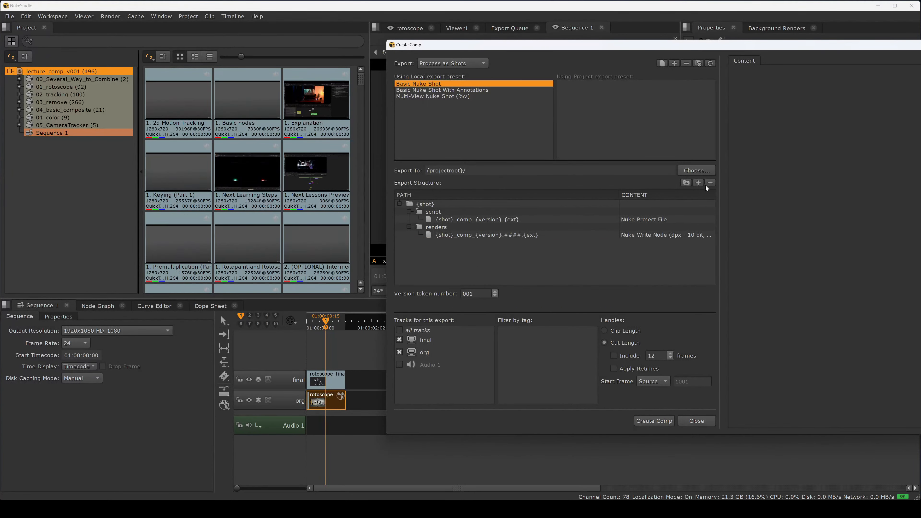
Step: Add a folder named {shot}_comp_{version} under renders and move the write node render file into it
click(483, 228)
click(687, 183)
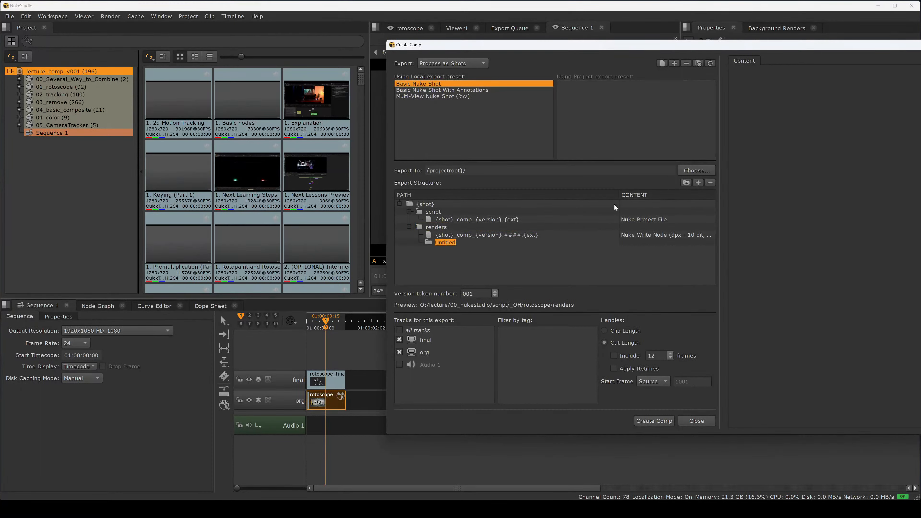
key(Return)
click(441, 235)
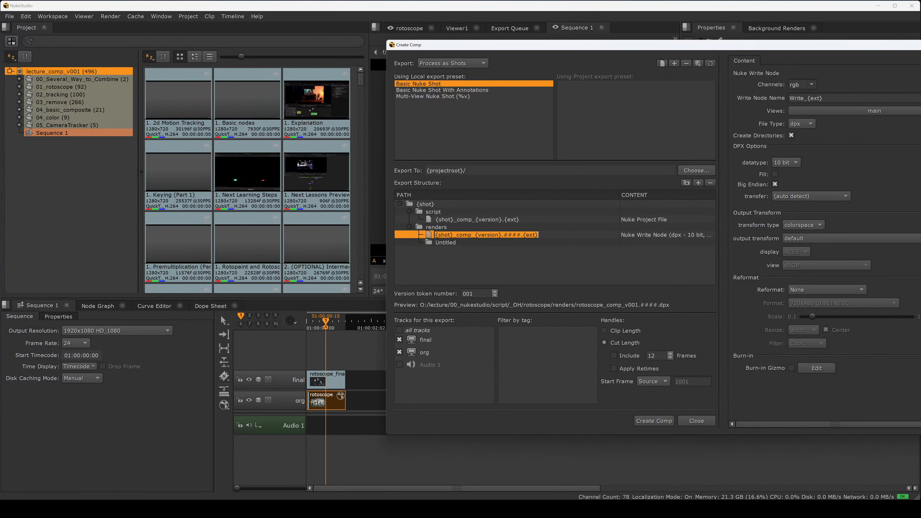
drag(539, 235, 435, 236)
key(ctrl+c)
double_click(452, 243)
key(ctrl+v)
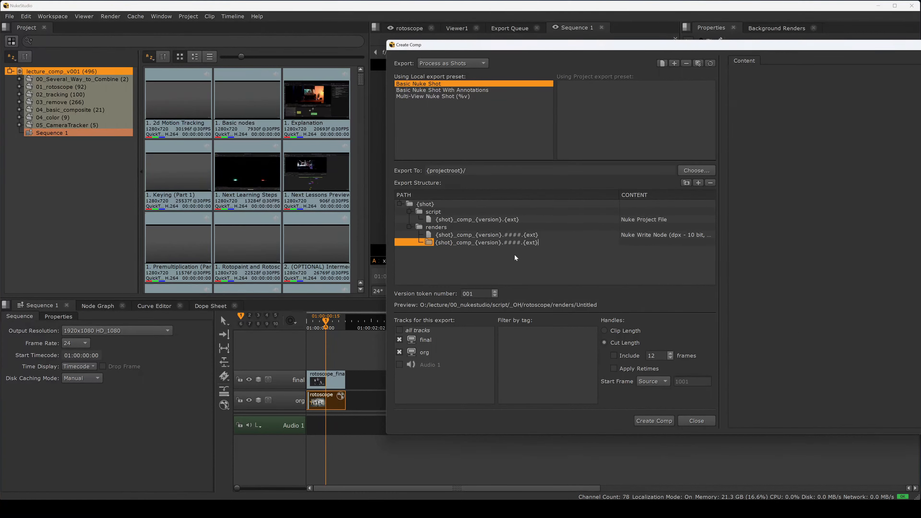
key(Left)
key(Left)
key(Left)
key(shift+End)
key(Delete)
key(Return)
click(471, 242)
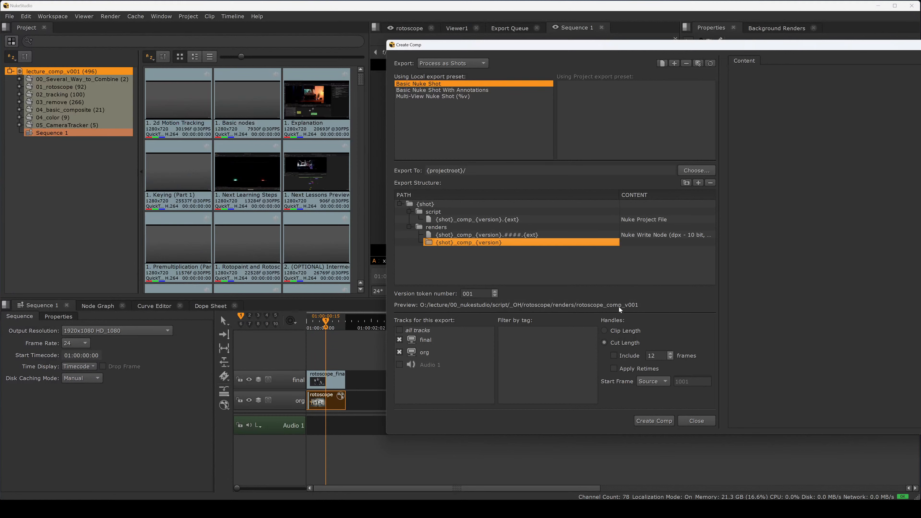
drag(497, 235, 479, 243)
click(482, 243)
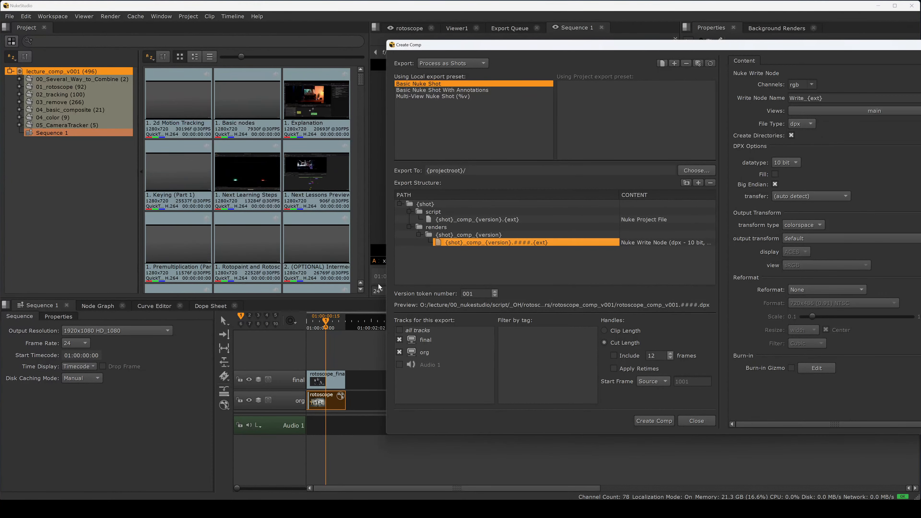
Step: Set the write node's file type to exr
drag(378, 286, 234, 291)
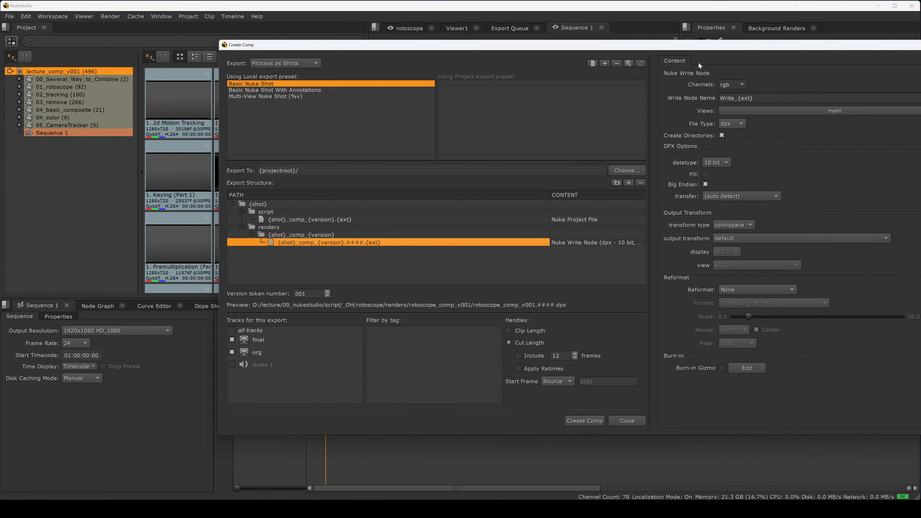
drag(699, 45, 597, 44)
click(631, 123)
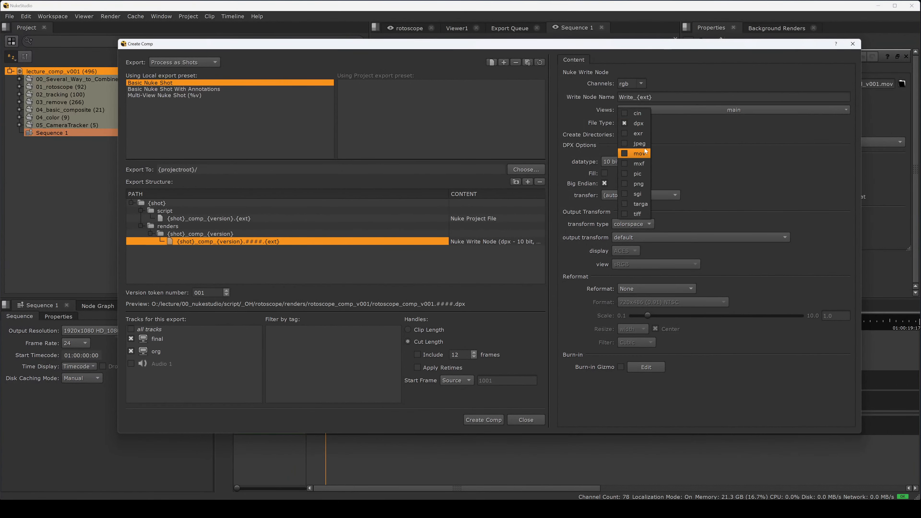
click(639, 134)
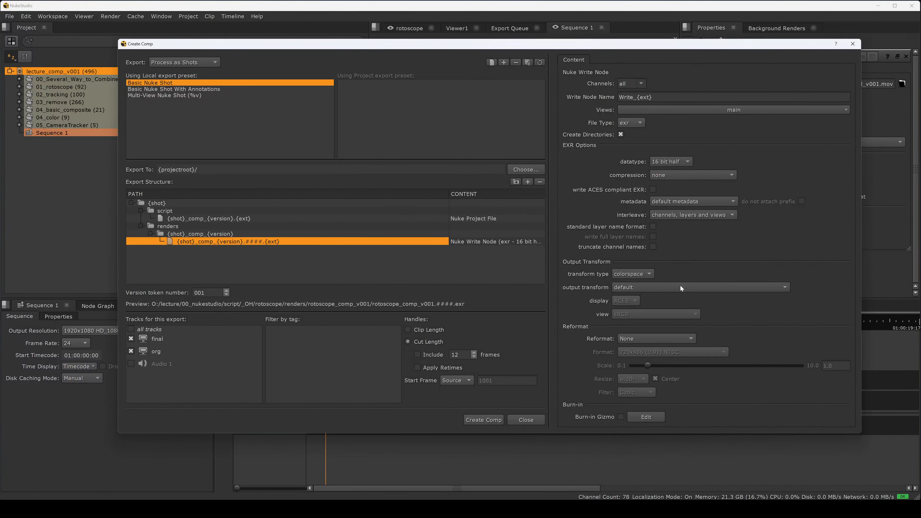
Step: Keep the colorspace transform type and set the output transform to compositing_linear (ACES - ACEScg)
click(643, 275)
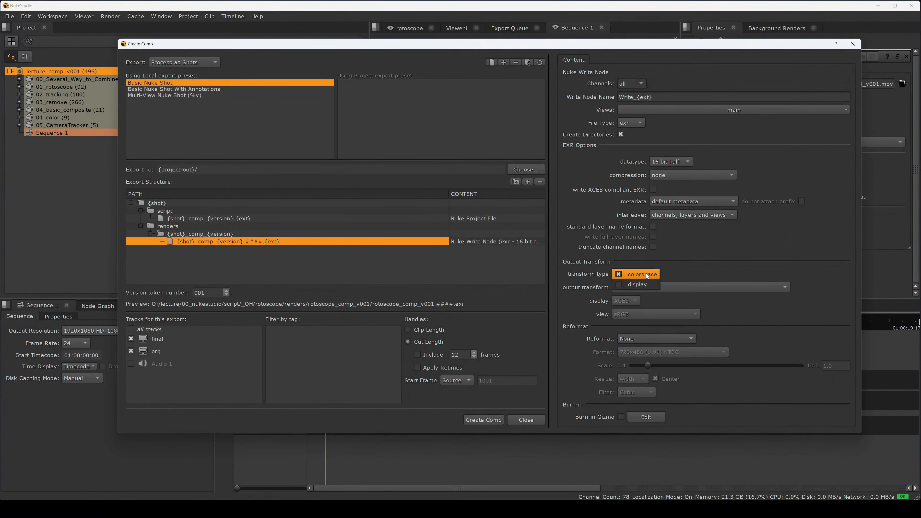
click(648, 277)
click(647, 288)
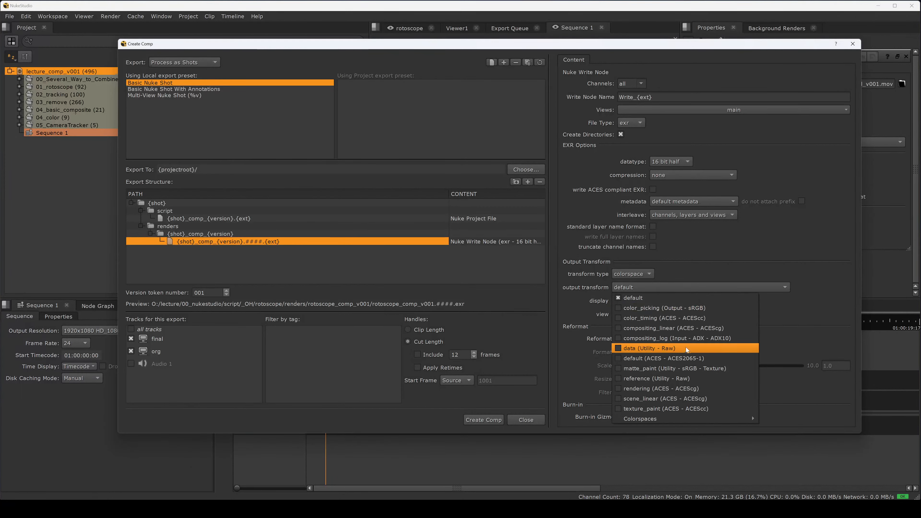
click(700, 328)
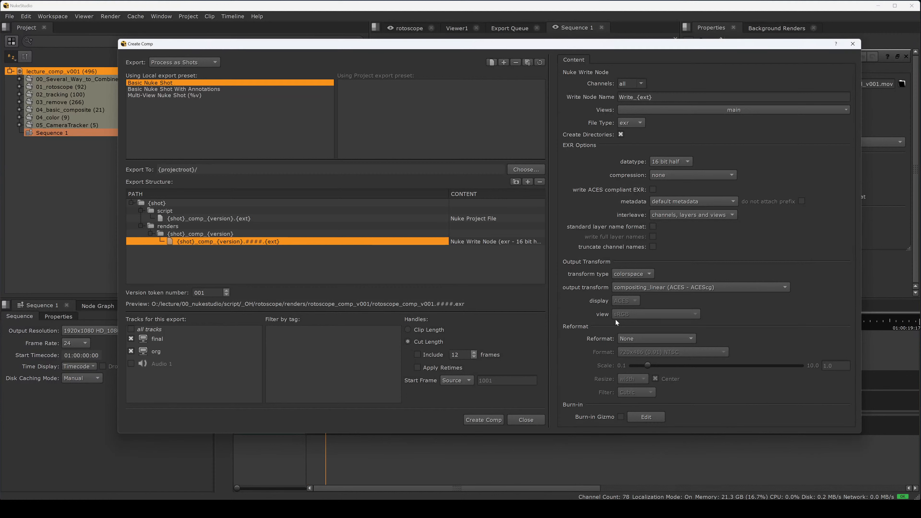
Step: Open the write node's reformat options
click(642, 338)
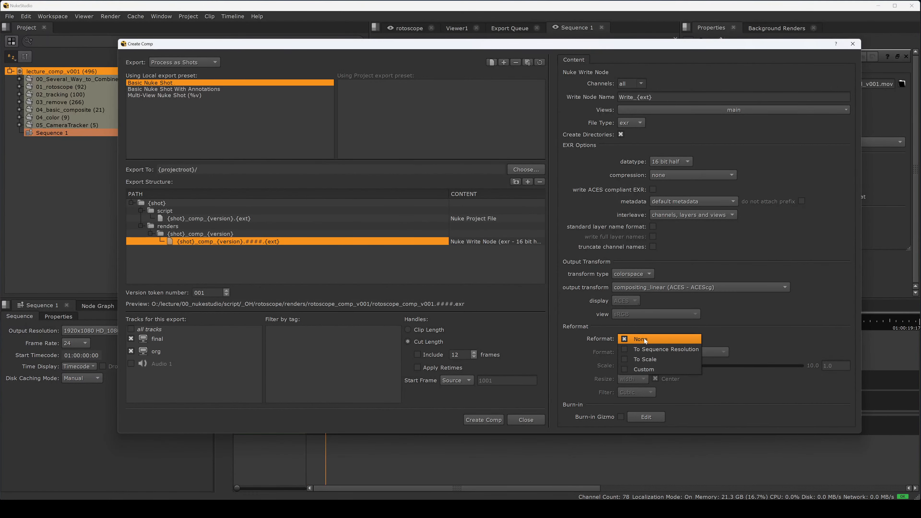
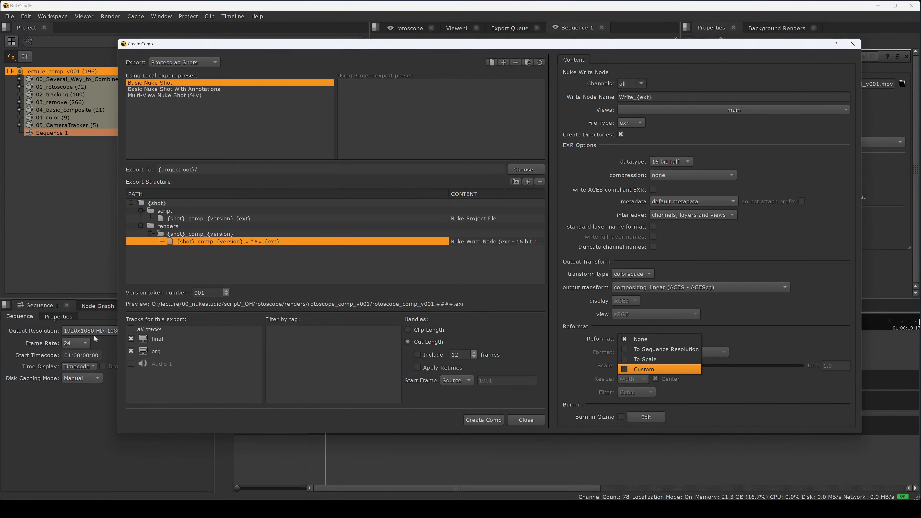
Step: Set the write node's reformat to Custom with the 1920x1080 HD_1080 format
click(659, 350)
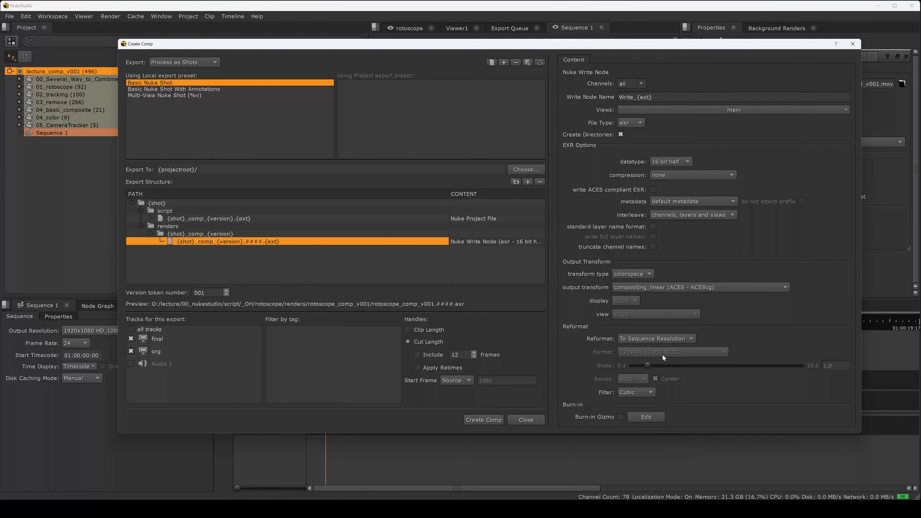
click(661, 341)
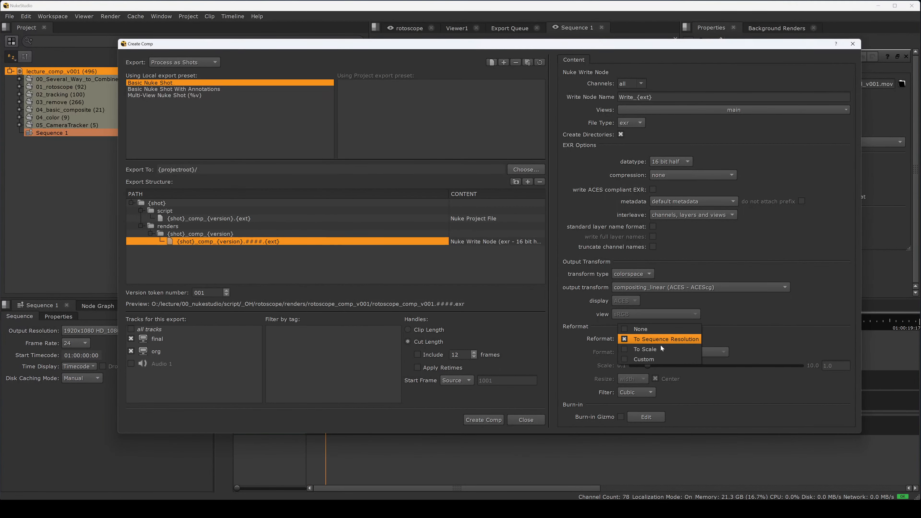
click(654, 360)
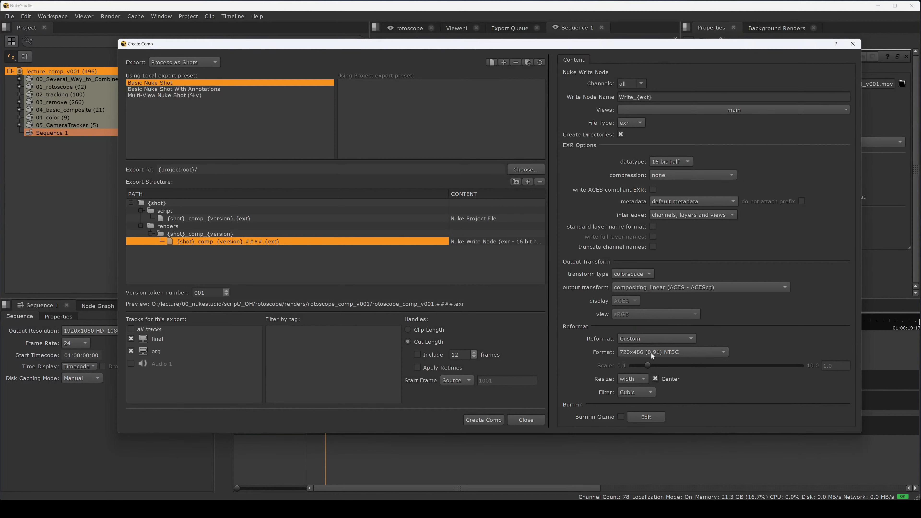
click(652, 354)
click(676, 404)
drag(589, 432, 582, 469)
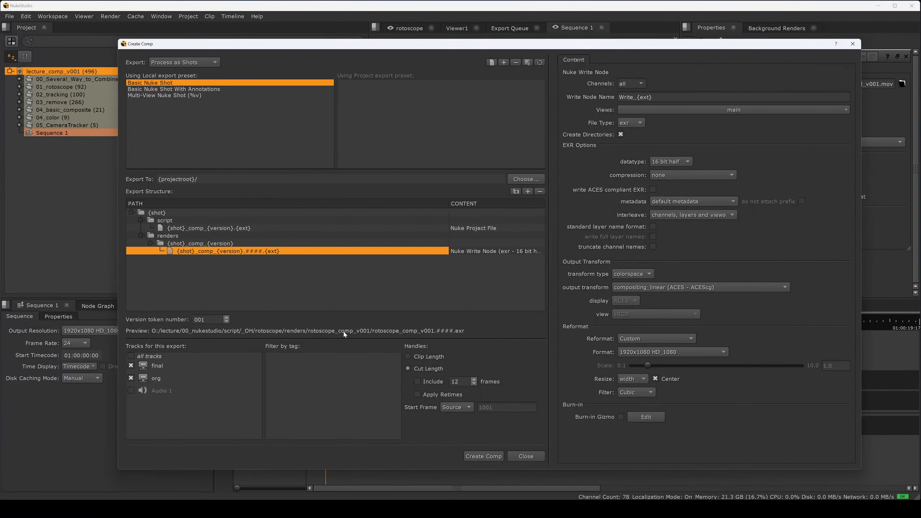
click(165, 366)
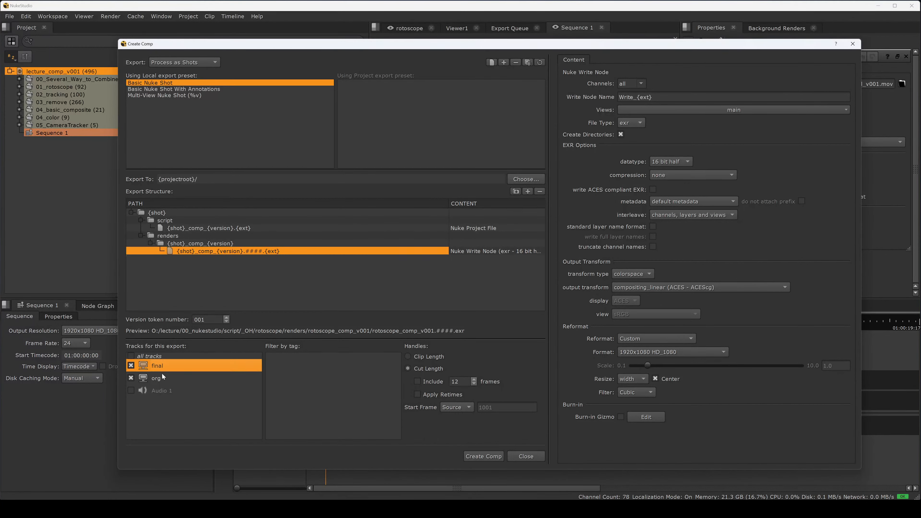
click(164, 376)
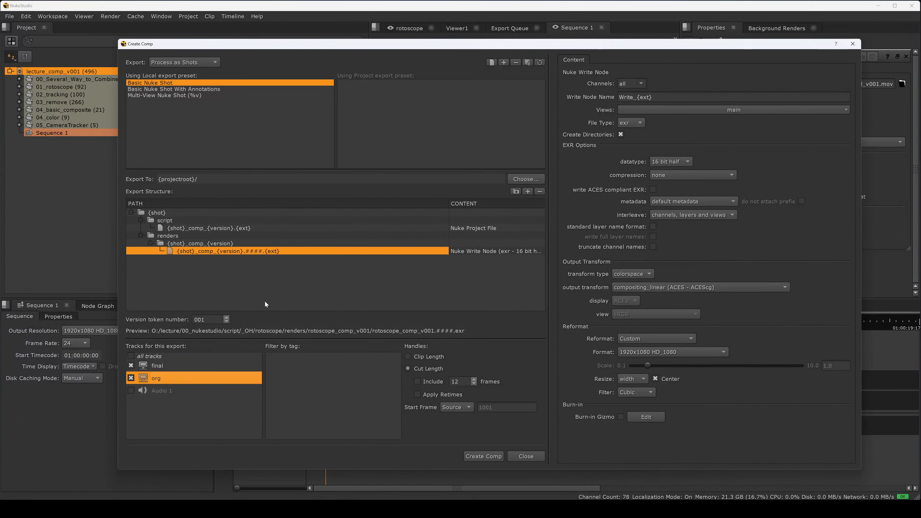
Step: Try changing the render file name's frame padding to %04d, then restore it to ####
click(269, 244)
click(264, 252)
double_click(262, 252)
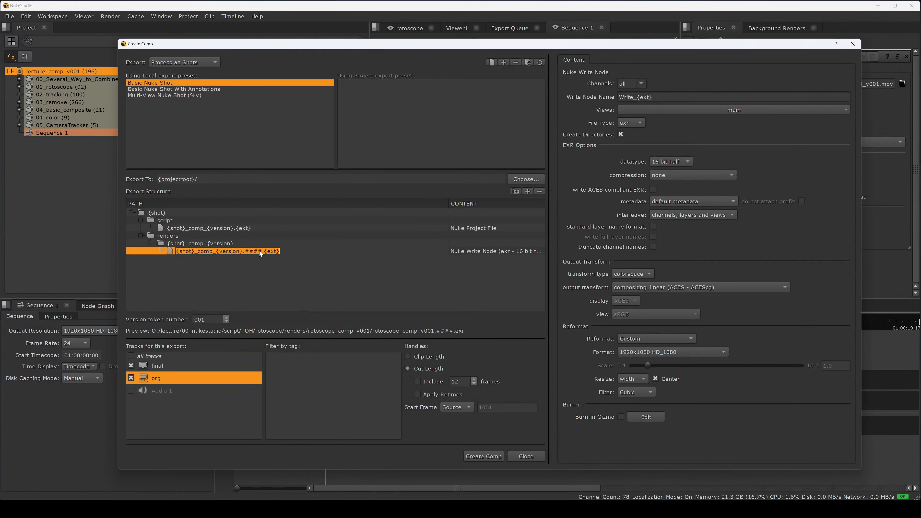
click(253, 253)
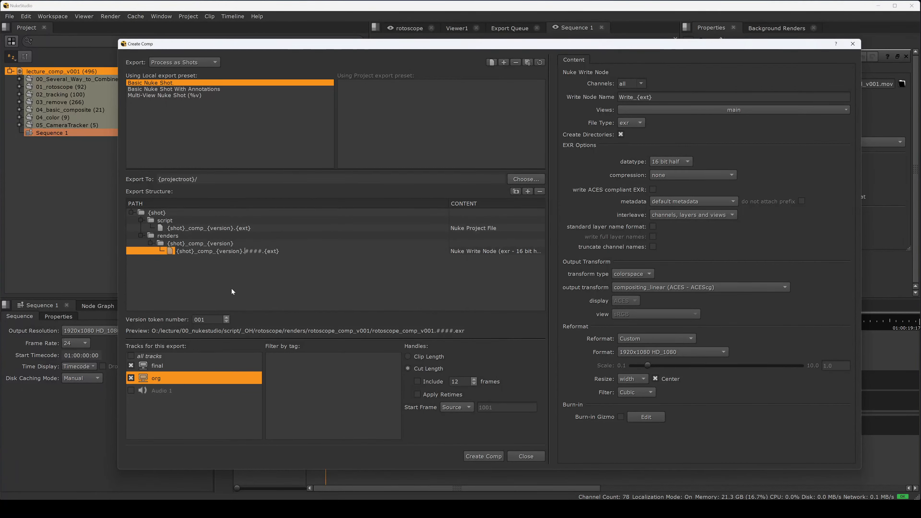
key(shift+Right)
key(shift+Right)
key(shift+Right)
key(shift+Right)
text(%04d)
click(280, 284)
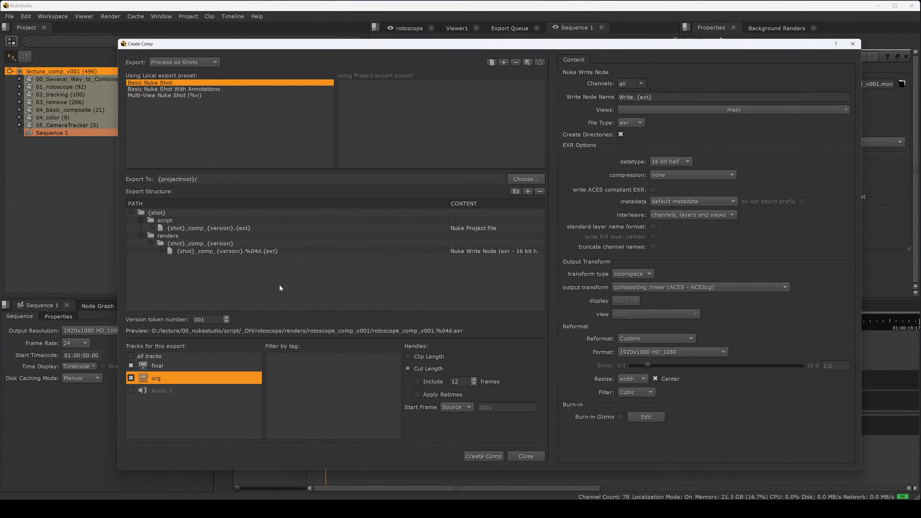
click(267, 251)
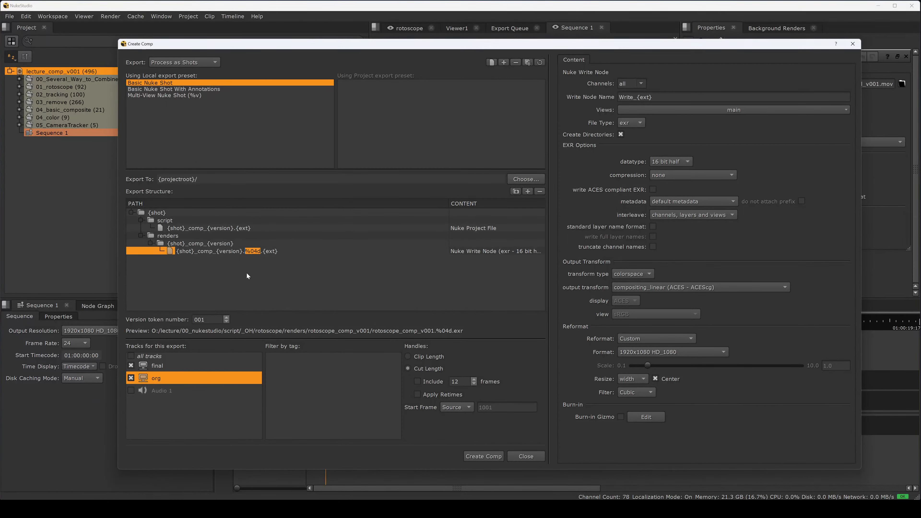
text(####)
click(301, 283)
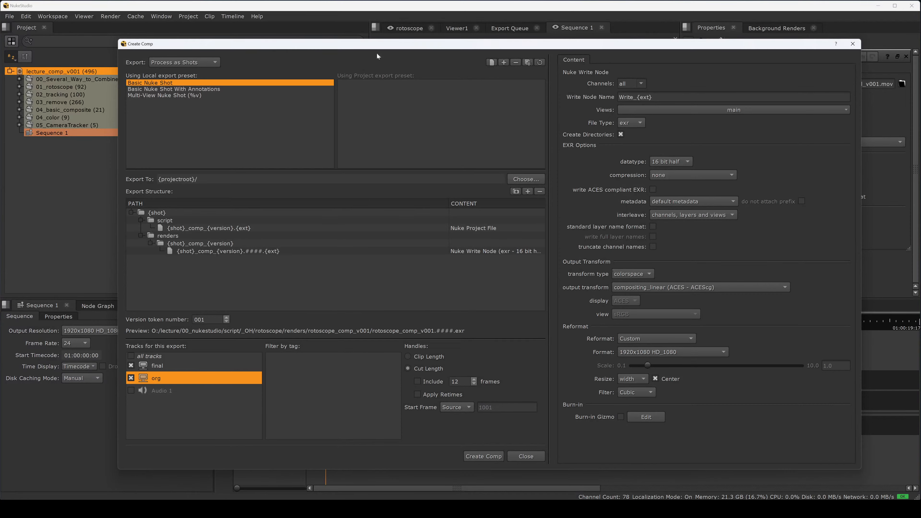
Step: Enable Apply Retimes and set the start frame to Custom 1001
drag(384, 53, 774, 278)
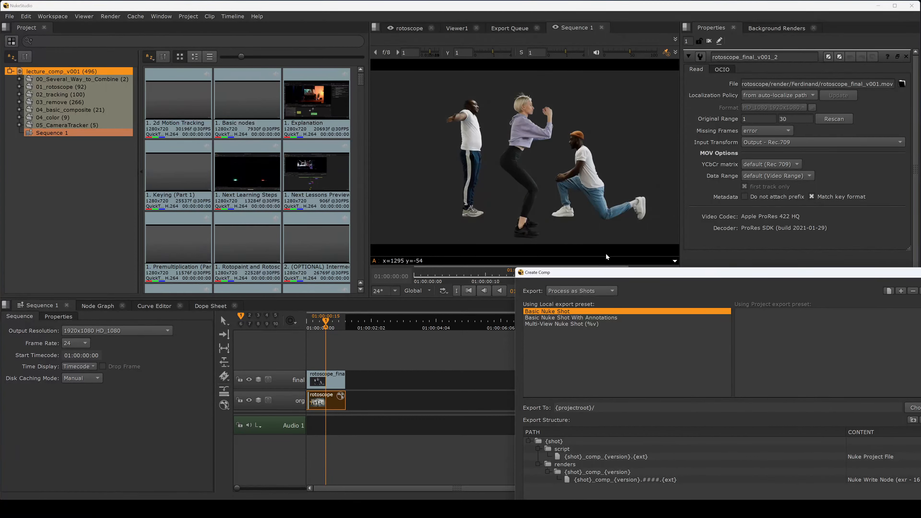
drag(598, 272, 334, 68)
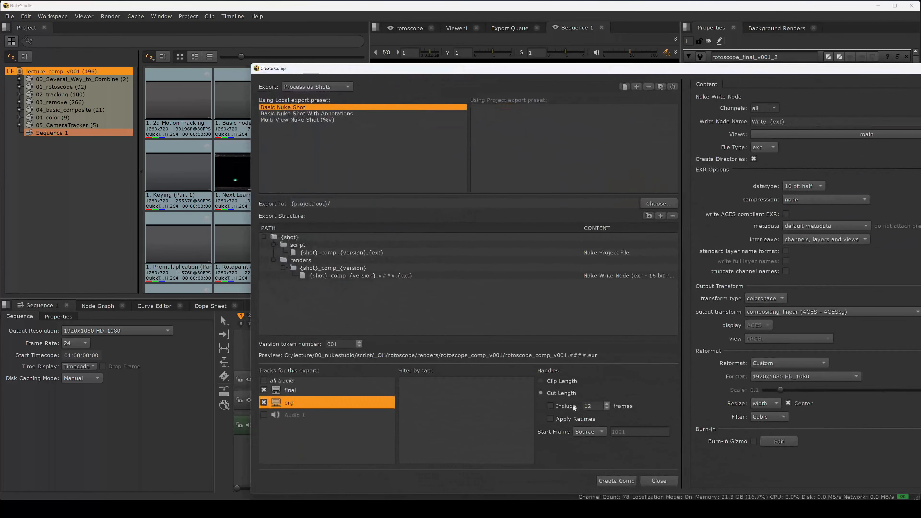
click(567, 420)
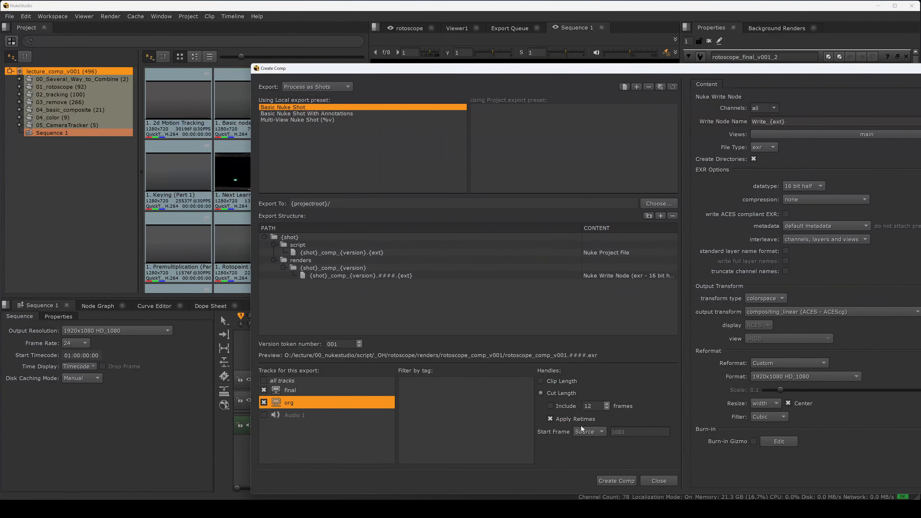
click(598, 433)
click(600, 442)
double_click(631, 432)
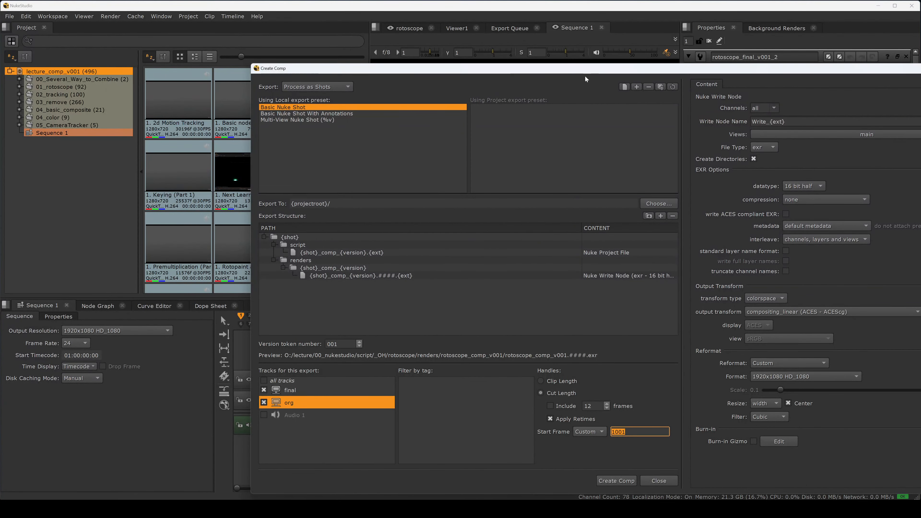
Step: Create the comp, keeping the changed export templates and continuing with a new script version
drag(590, 69, 509, 27)
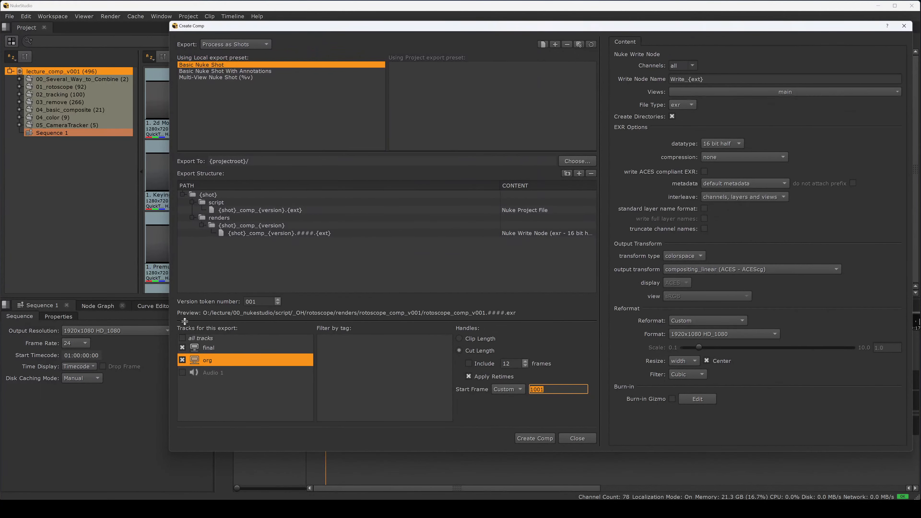
click(534, 437)
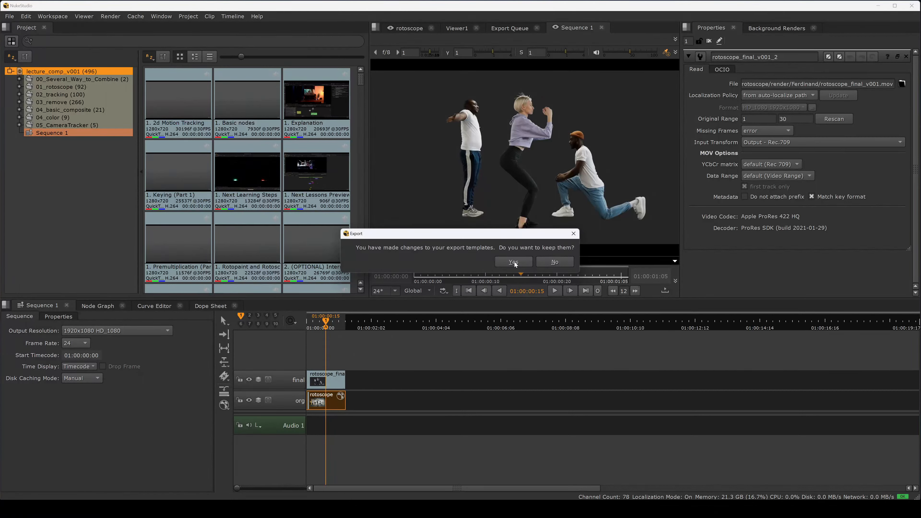
click(525, 262)
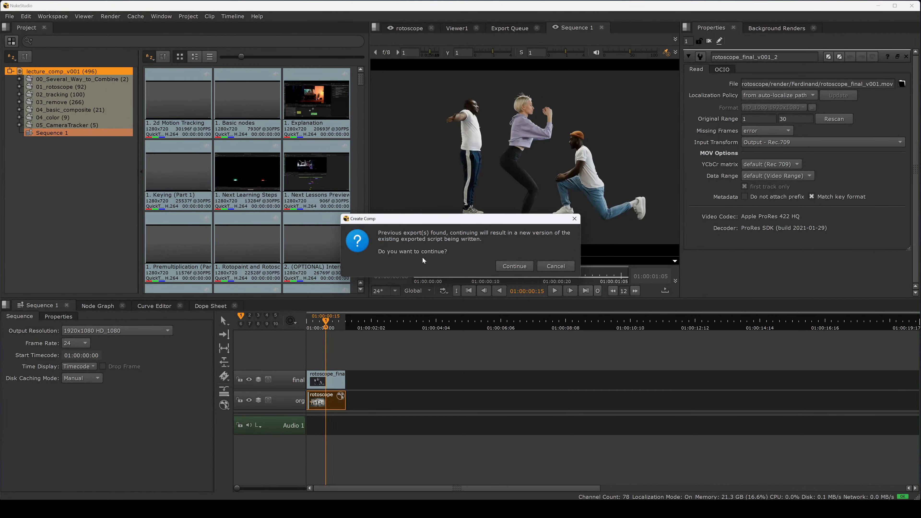
click(513, 267)
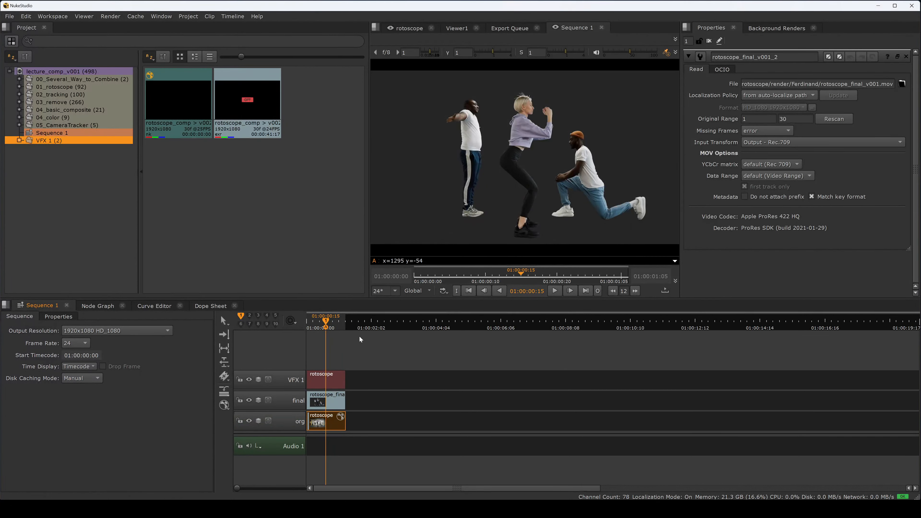
Step: Open the rotoscope comp clip on the VFX 1 track in the Node Graph
drag(326, 321, 317, 328)
click(337, 377)
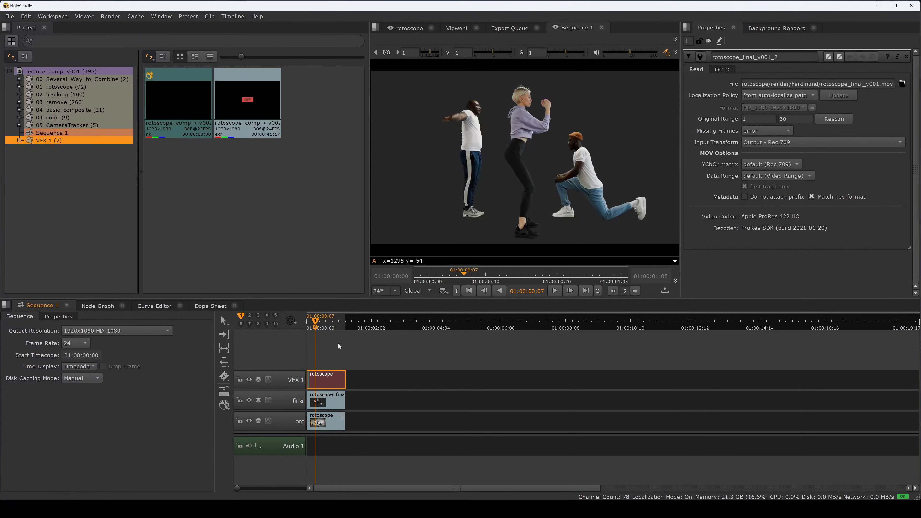
double_click(329, 381)
key(space)
drag(496, 378, 481, 251)
scroll(496, 262, up, 3)
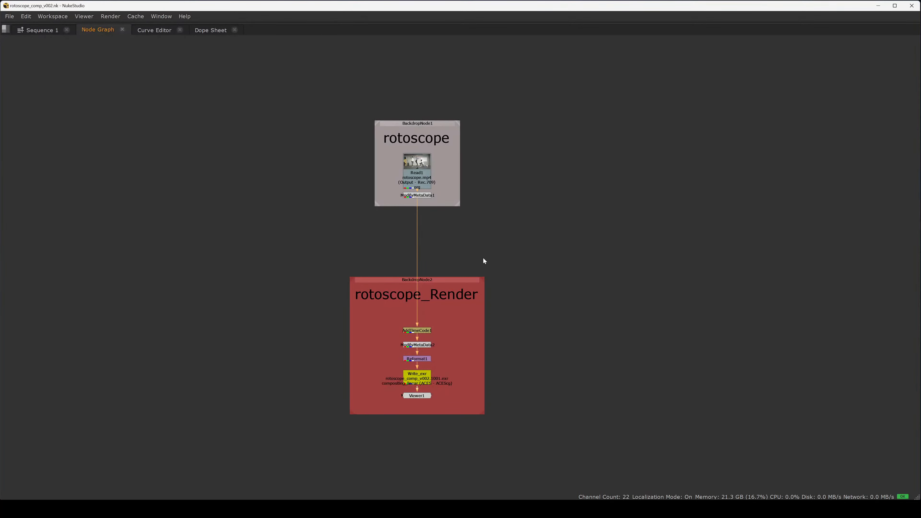
scroll(468, 238, up, 3)
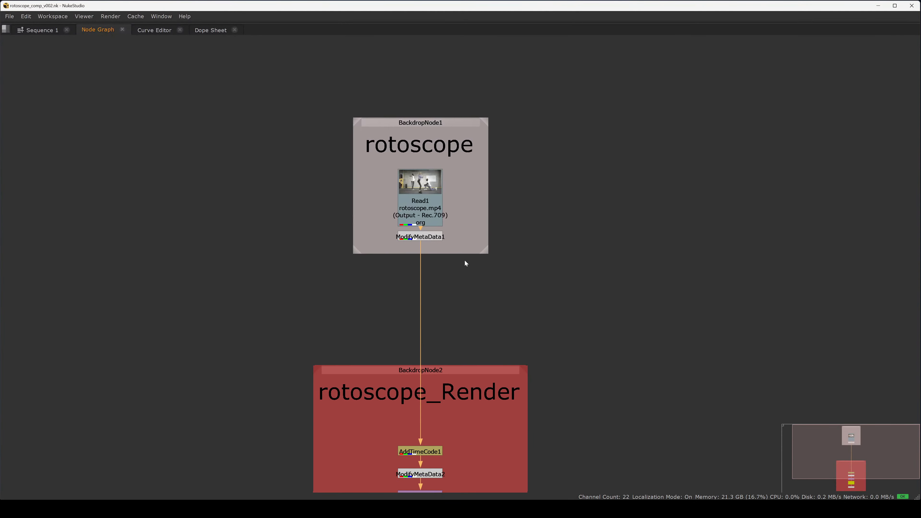
key(space)
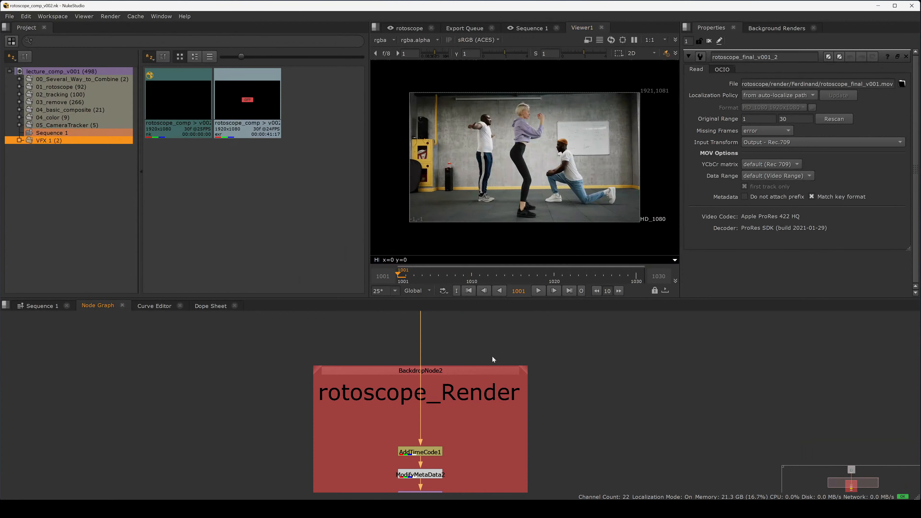
Step: Switch to the Compositing workspace
drag(463, 343, 465, 385)
drag(460, 320, 458, 389)
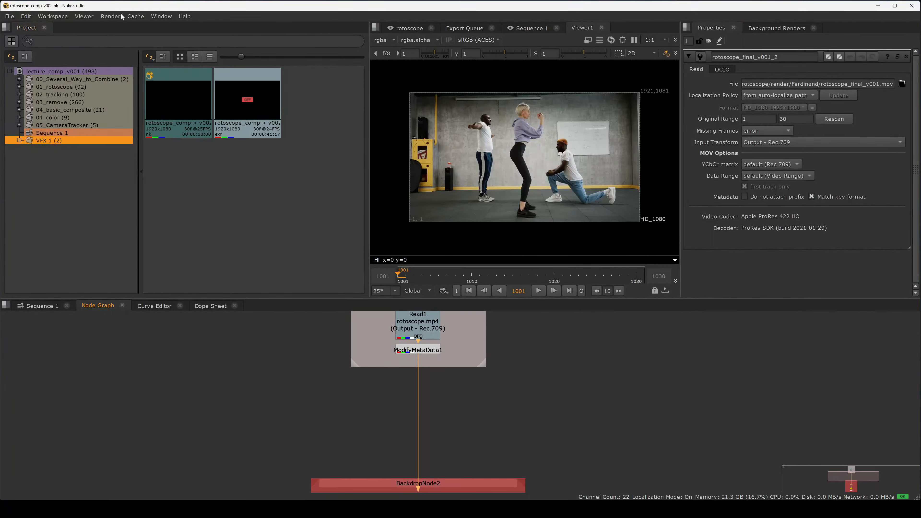
click(67, 17)
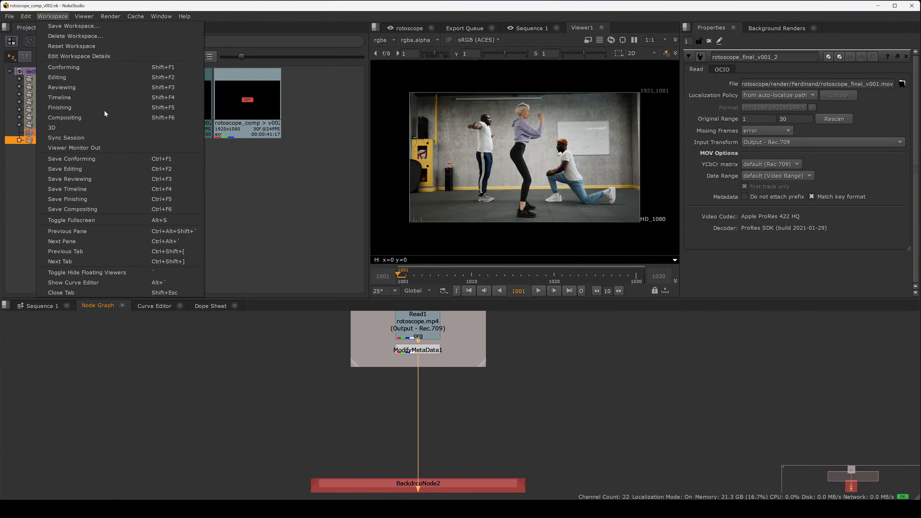
click(97, 121)
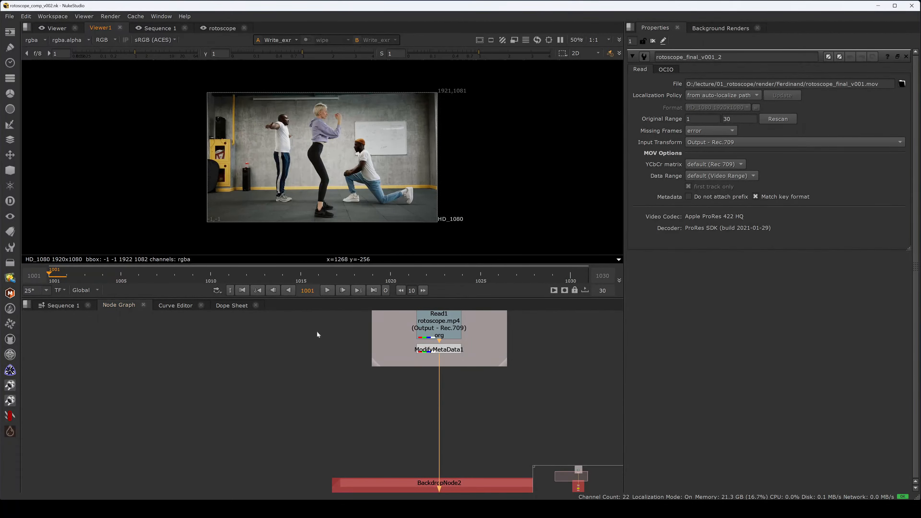
Step: Select the Read1 node and view it in the viewer
drag(464, 378, 431, 392)
click(423, 364)
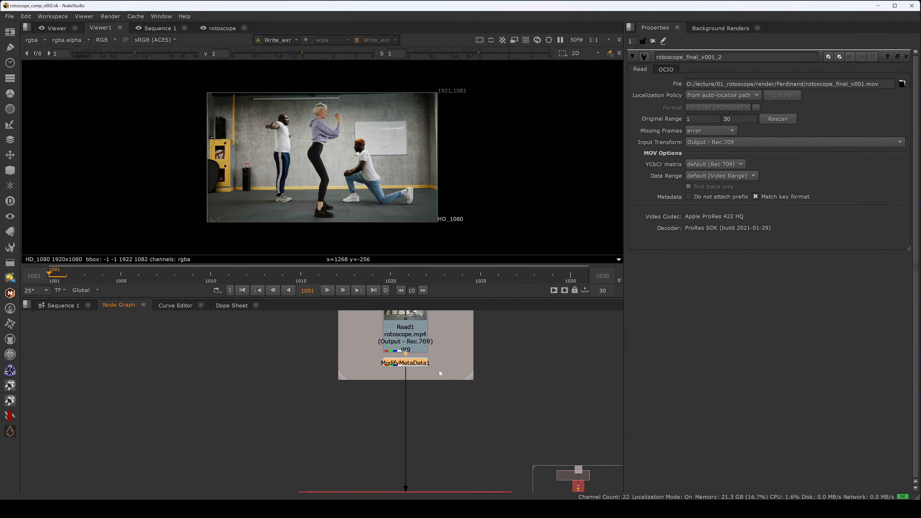
click(482, 375)
click(409, 345)
key(1)
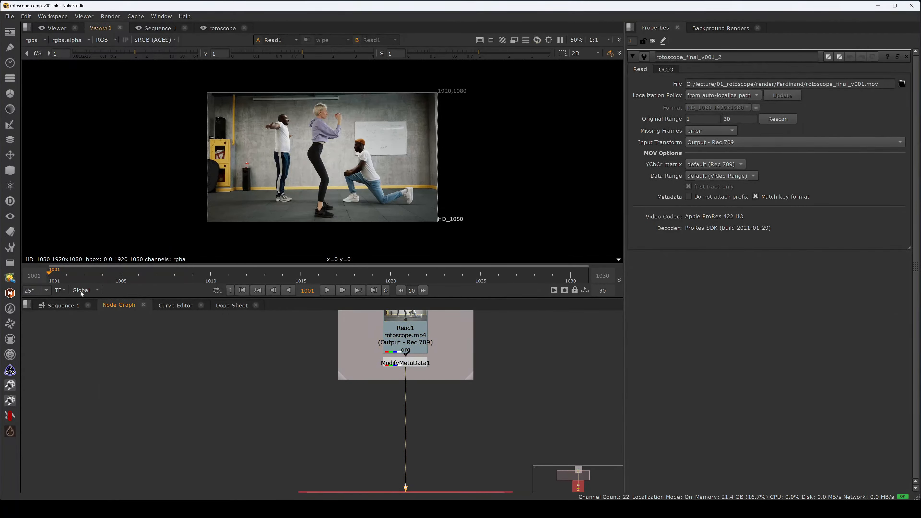
Step: Set the viewer's timeline range to Input and scrub through the footage
click(83, 290)
click(90, 309)
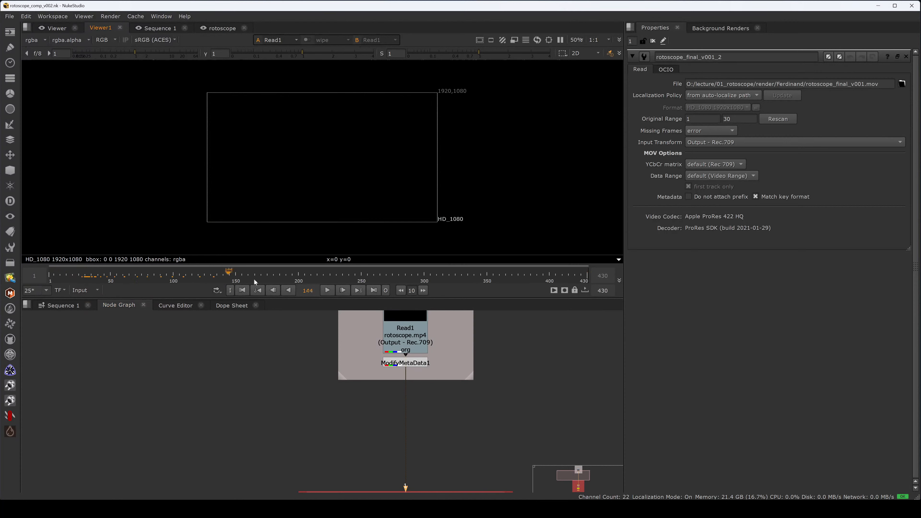
drag(86, 278, 49, 277)
drag(248, 278, 577, 282)
Step: Open the Read1 node's properties and inspect its frame start setting
double_click(417, 337)
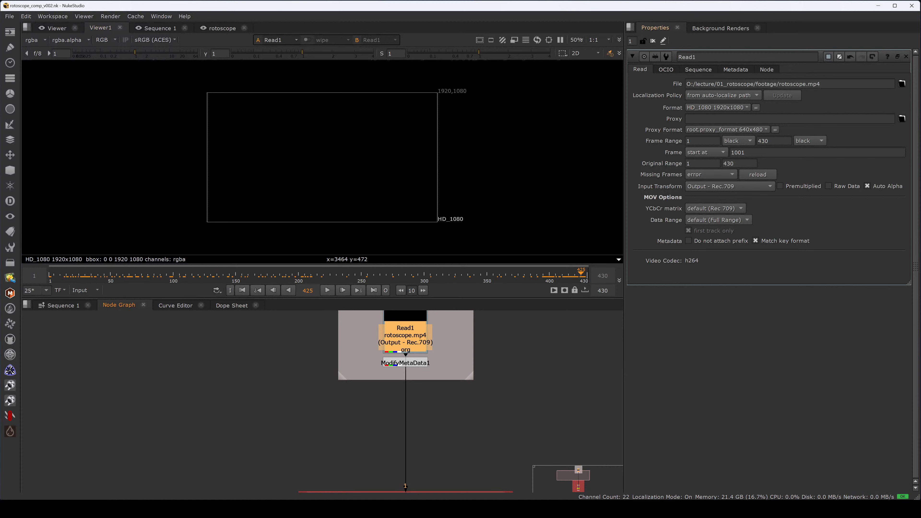
double_click(739, 153)
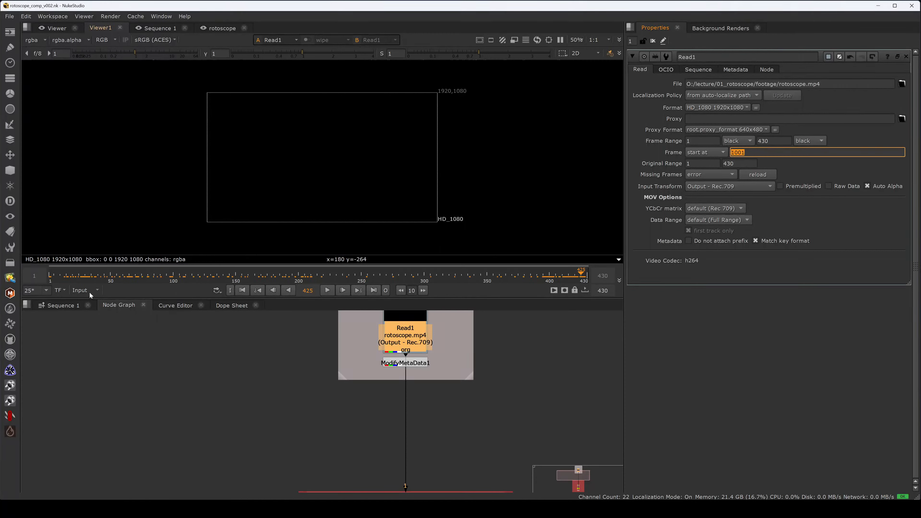
click(263, 376)
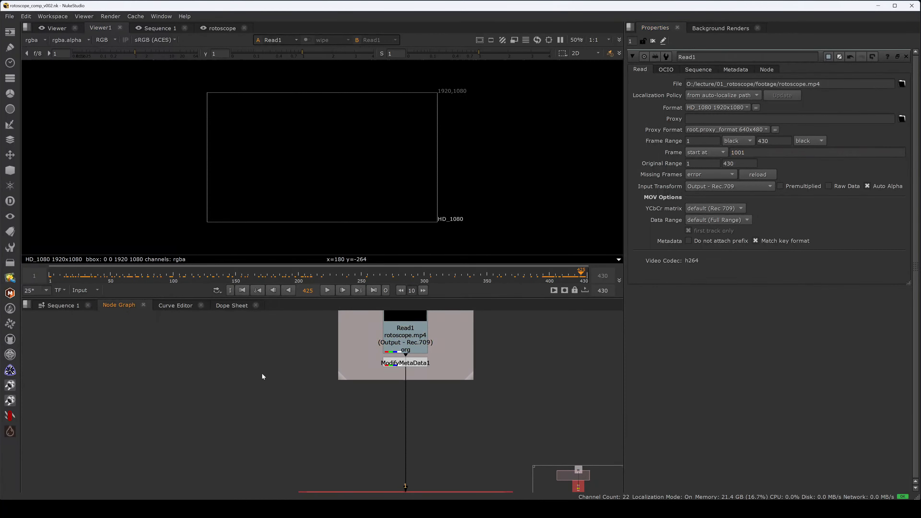
Step: Return the viewer's timeline range to Global and scrub back to frame 1001
click(87, 291)
click(97, 299)
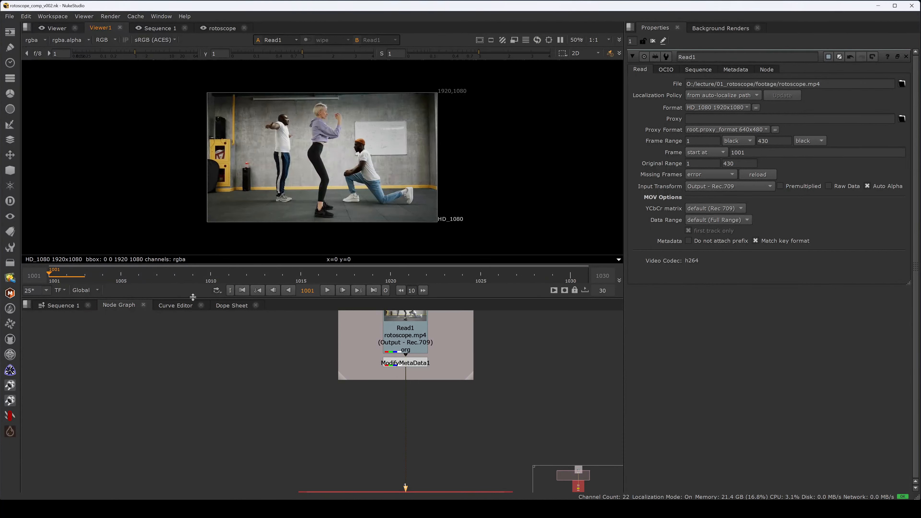
drag(126, 278, 918, 290)
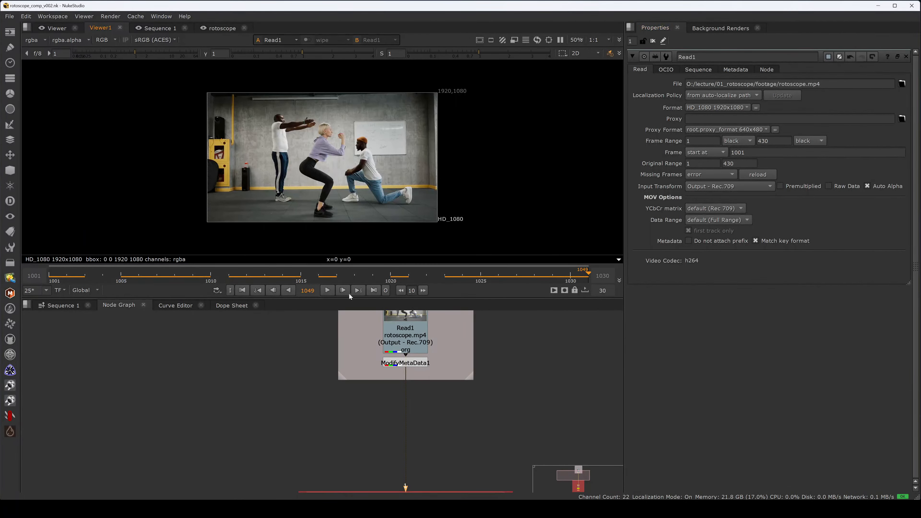
scroll(333, 281, down, 1)
scroll(315, 281, down, 3)
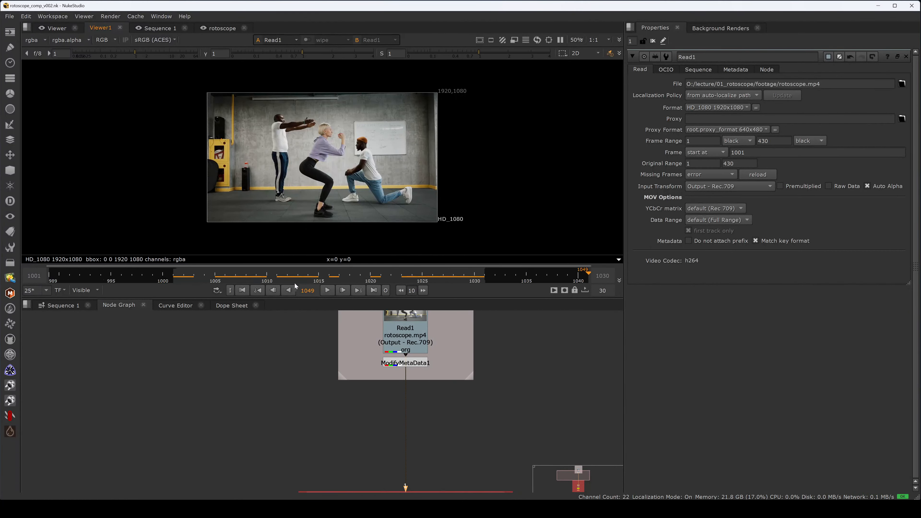
click(207, 278)
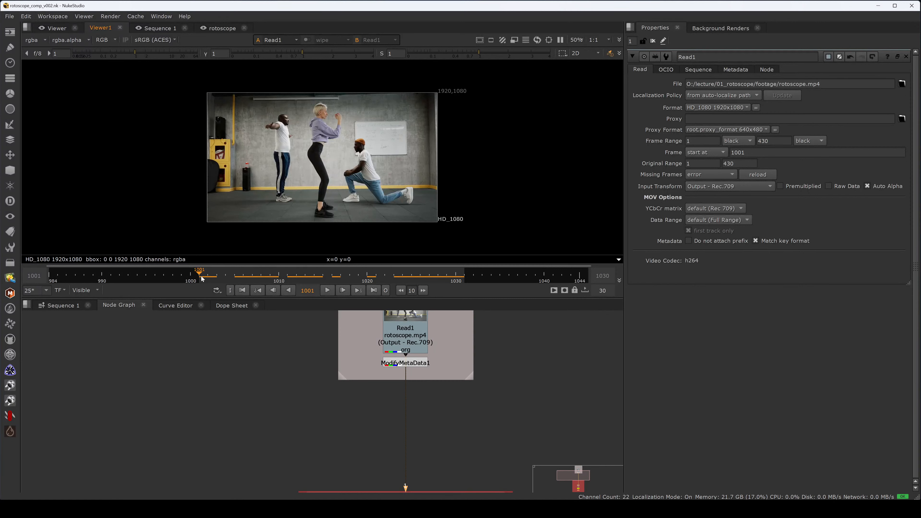
Step: Scrub the viewer to frame 1021 and switch the viewer's timeline range to Global
drag(201, 276, 380, 278)
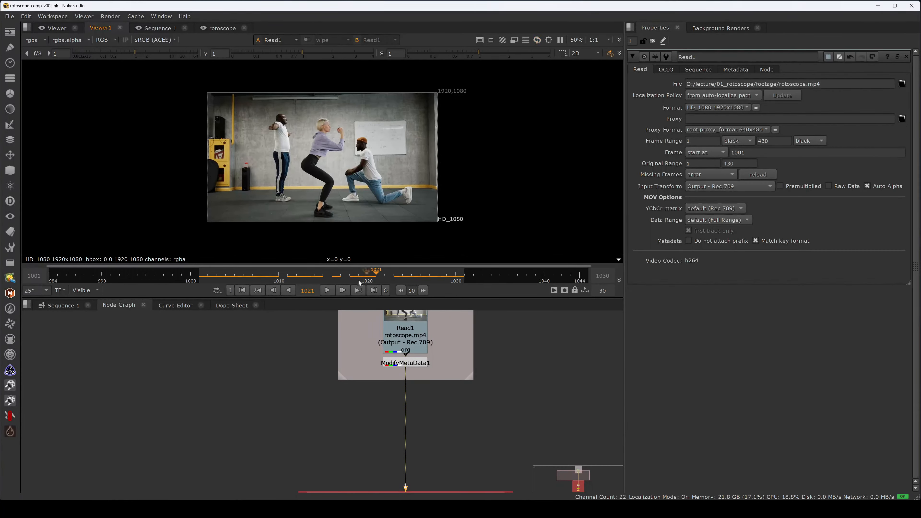
click(85, 290)
click(87, 306)
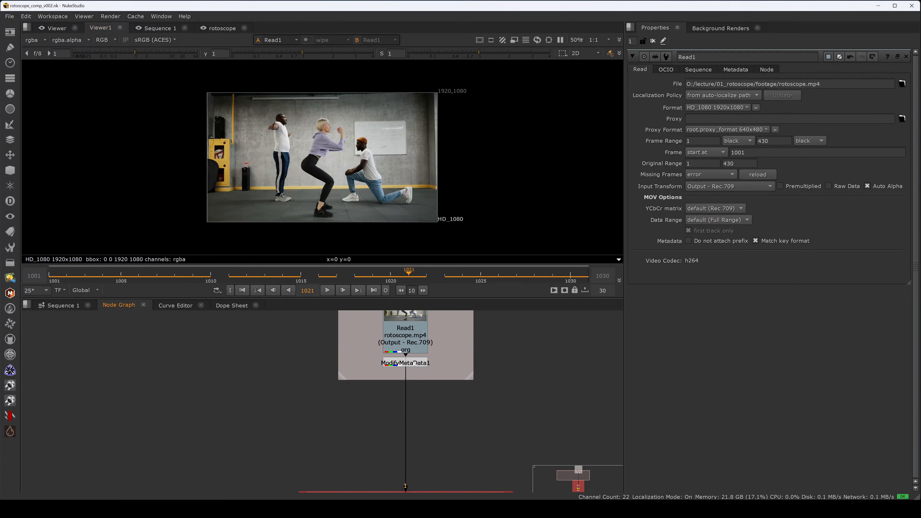
Step: Open the Project Settings and set the frame rate to 24 fps
key(s)
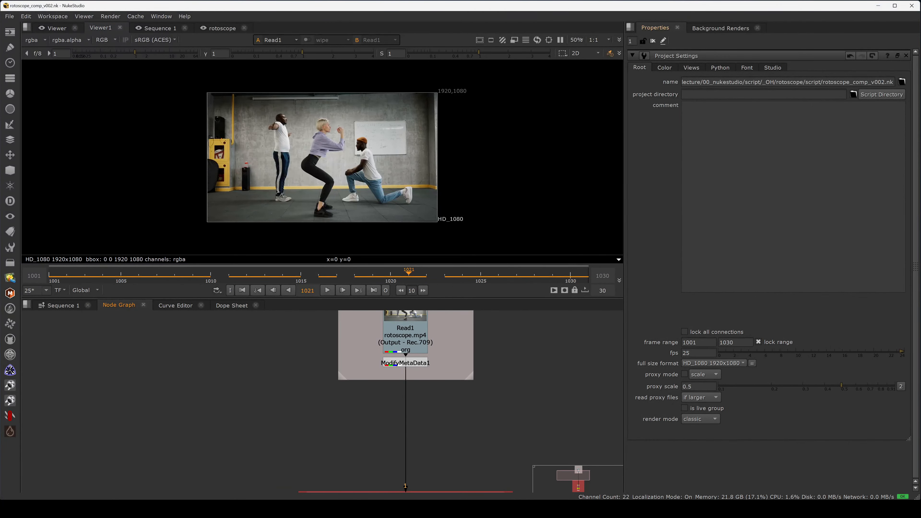
drag(697, 352, 668, 369)
text(24)
key(Return)
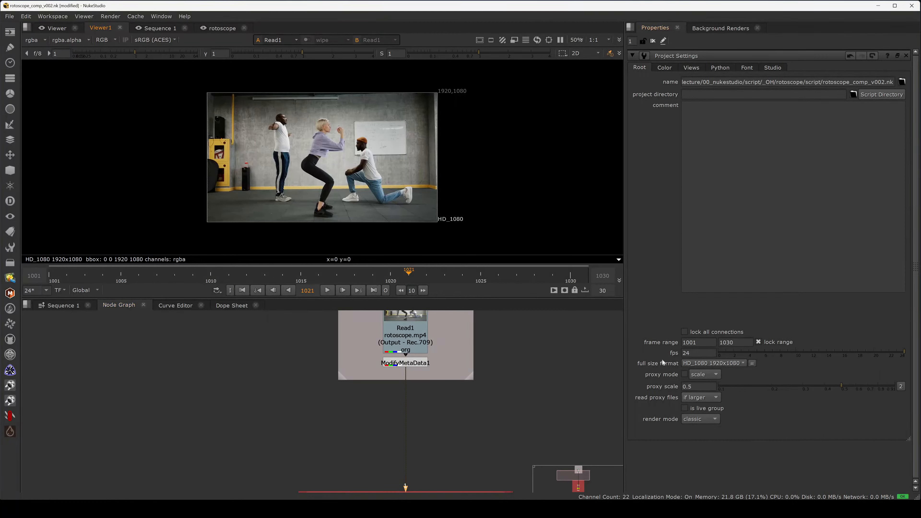
drag(694, 354, 677, 358)
Step: Insert a Grade node between ModifyMetaData1 and the rotoscope_Render backdrop
drag(505, 460, 479, 389)
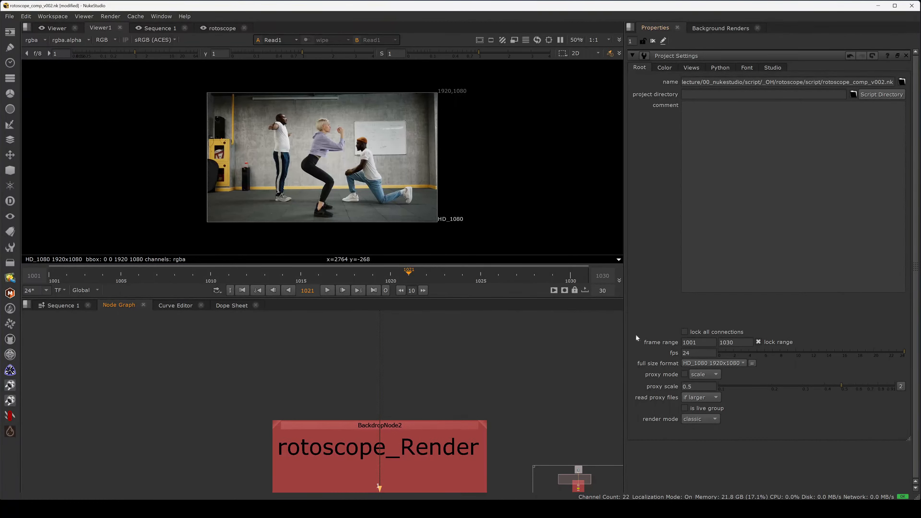
scroll(455, 347, down, 1)
drag(472, 361, 469, 296)
drag(468, 420, 460, 426)
drag(405, 488, 421, 390)
scroll(422, 389, up, 2)
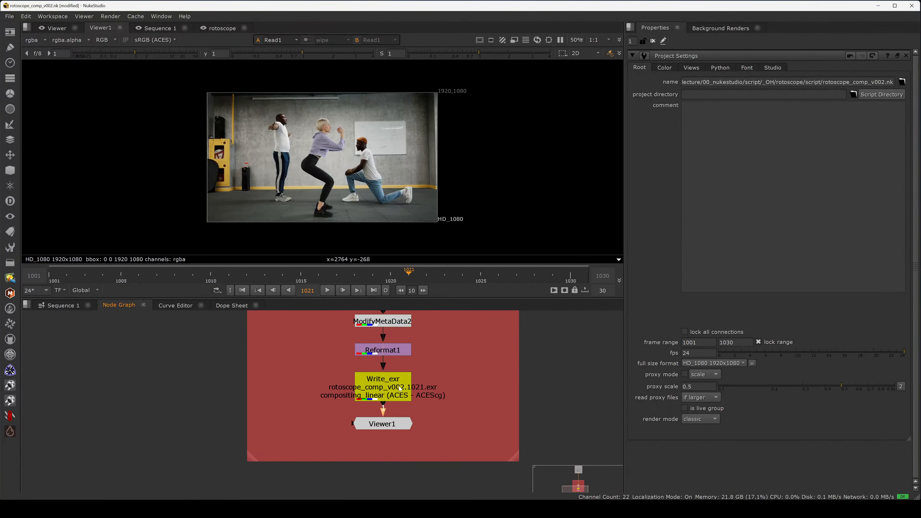
double_click(394, 388)
drag(457, 336, 452, 490)
drag(426, 371, 442, 440)
click(369, 363)
key(g)
click(432, 364)
key(space)
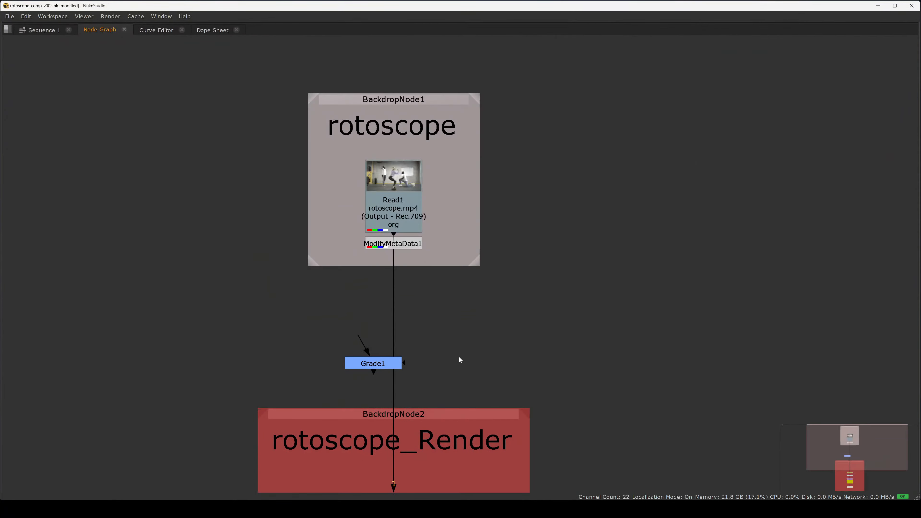
Step: Move the Viewer1 node out of the rotoscope_Render backdrop
scroll(459, 358, down, 4)
drag(484, 371, 511, 292)
drag(453, 422, 331, 391)
click(413, 351)
drag(442, 281, 474, 276)
key(space)
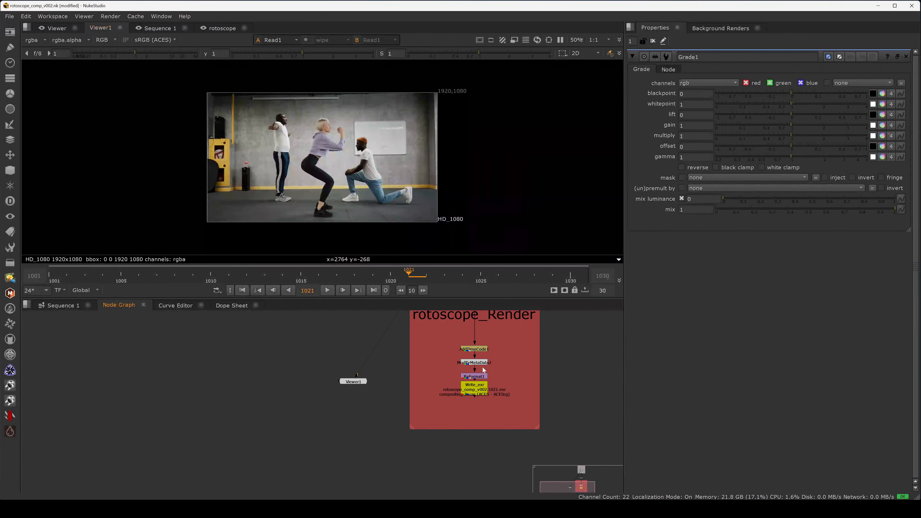
Step: Set the Grade1 node's gain to 2 and connect it to the viewer's second input
click(451, 375)
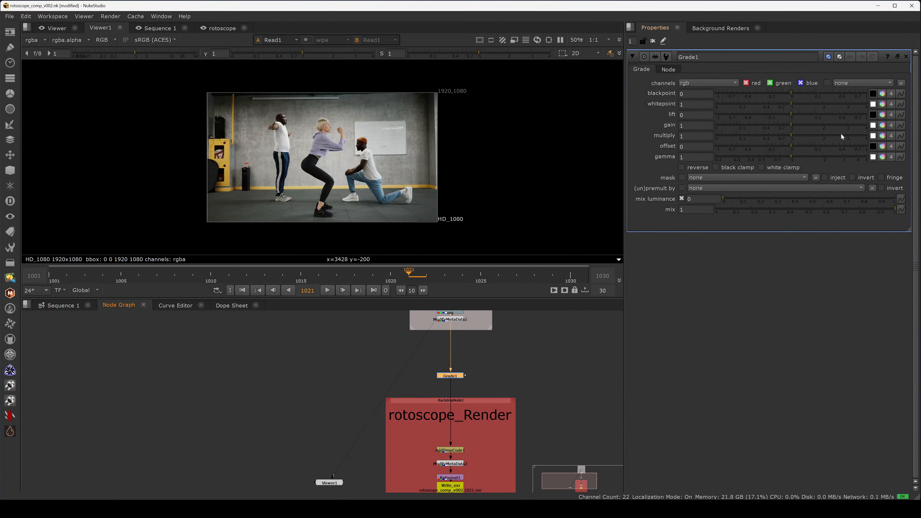
click(891, 125)
text(2)
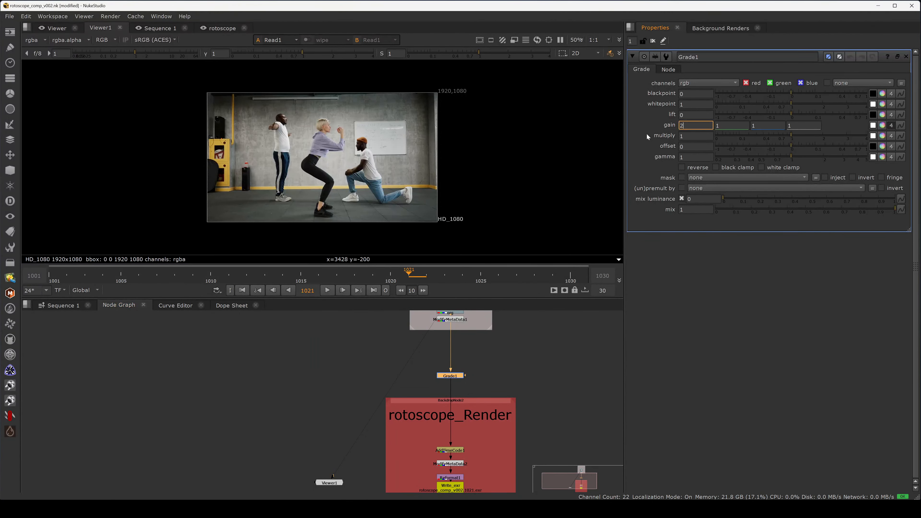
key(Return)
click(451, 376)
key(2)
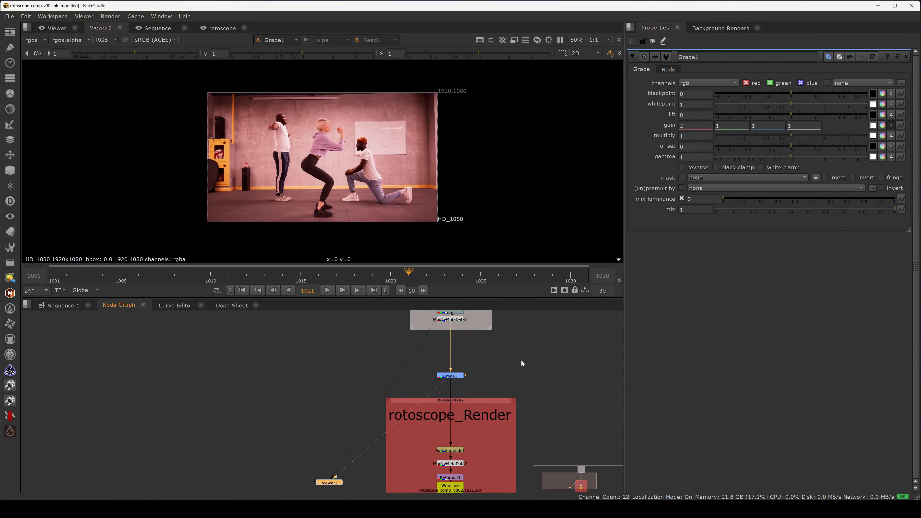
Step: Render the Write_exr node to the timeline over frames 1001-1030
drag(515, 440, 499, 356)
scroll(438, 411, up, 3)
double_click(439, 407)
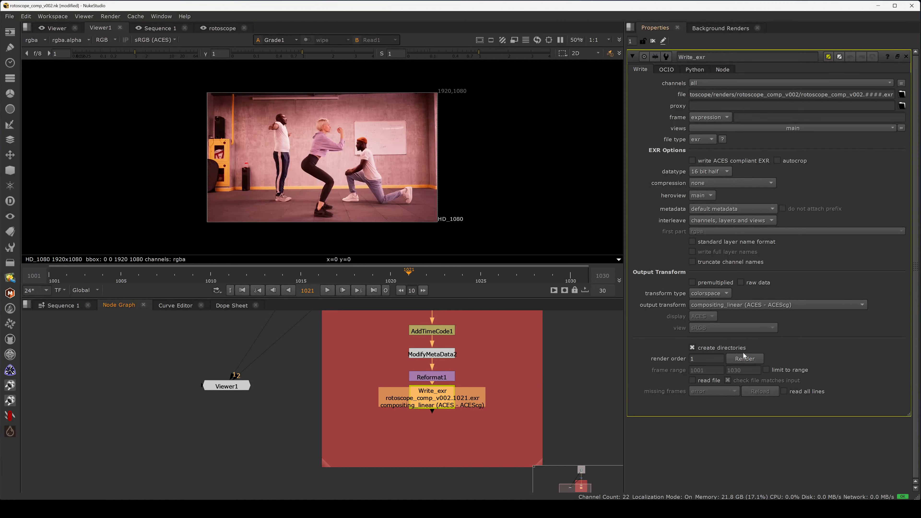
click(745, 358)
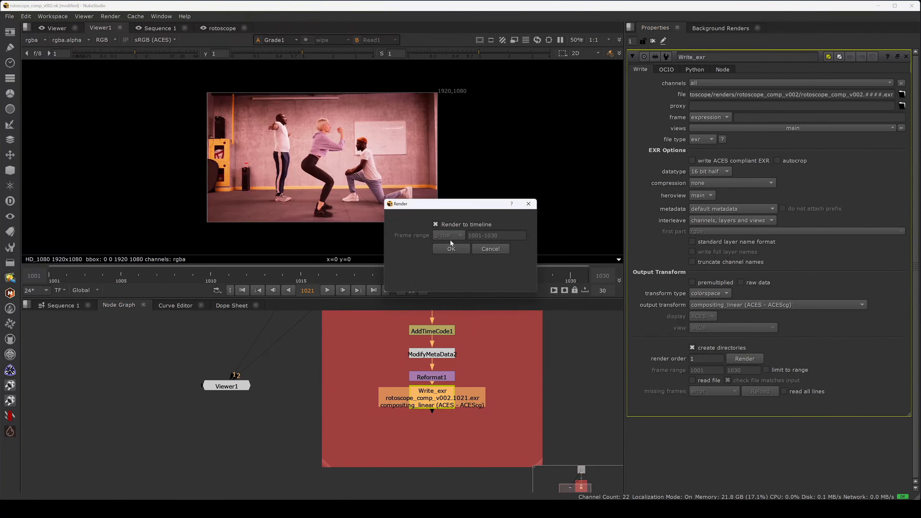
click(452, 250)
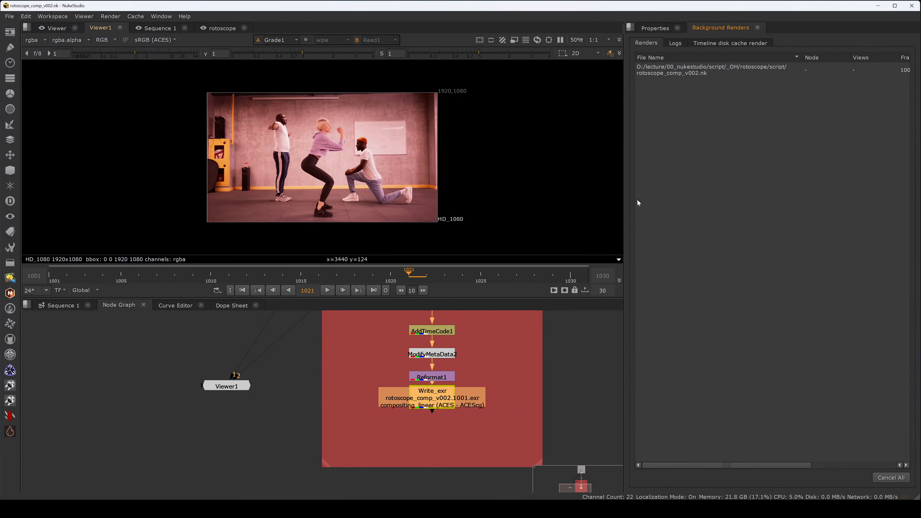
Step: Switch to the Sequence 1 tab and the Conforming workspace
drag(624, 155, 511, 154)
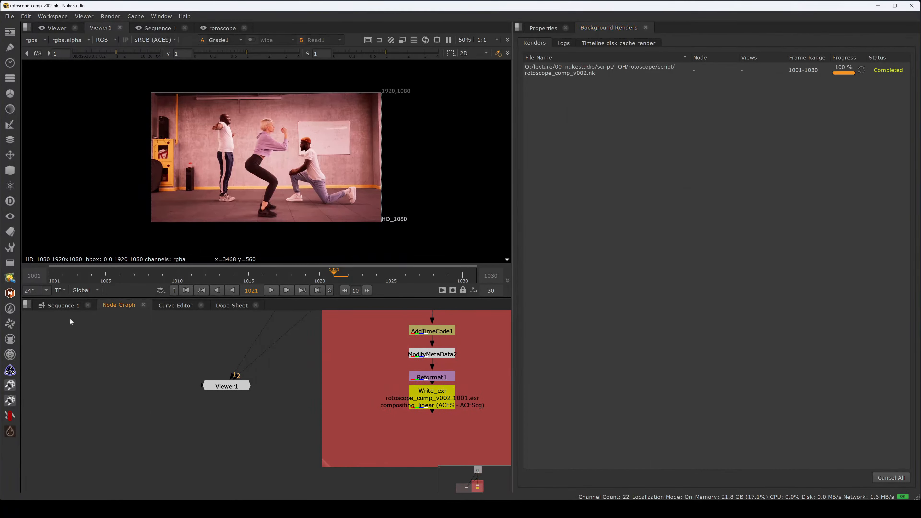
click(61, 305)
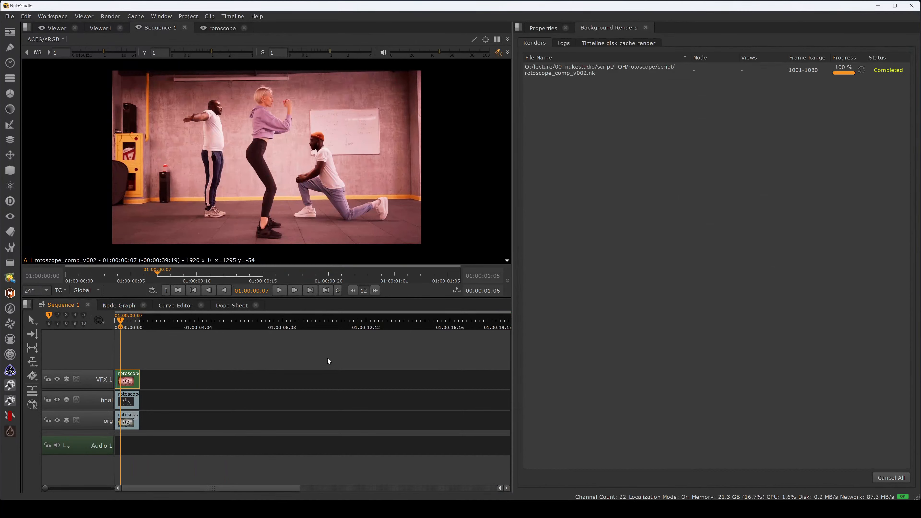
click(116, 18)
mouse_move(53, 16)
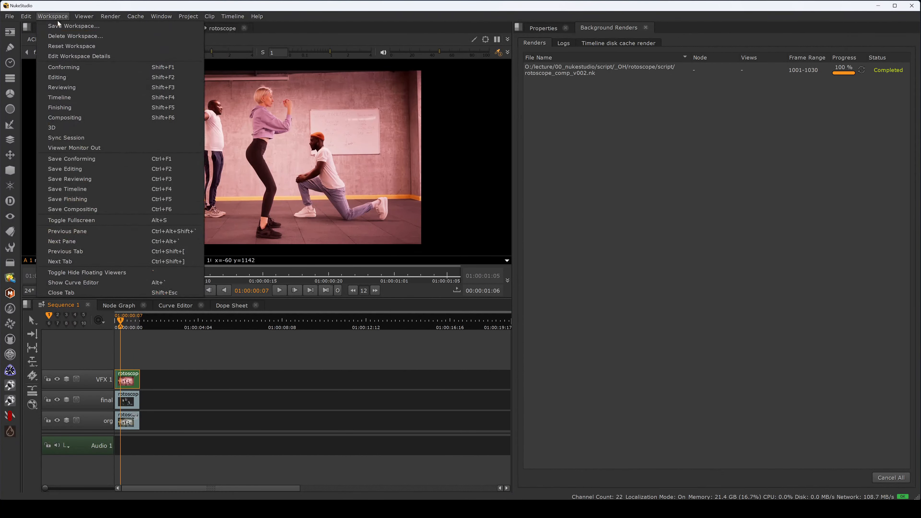
click(72, 68)
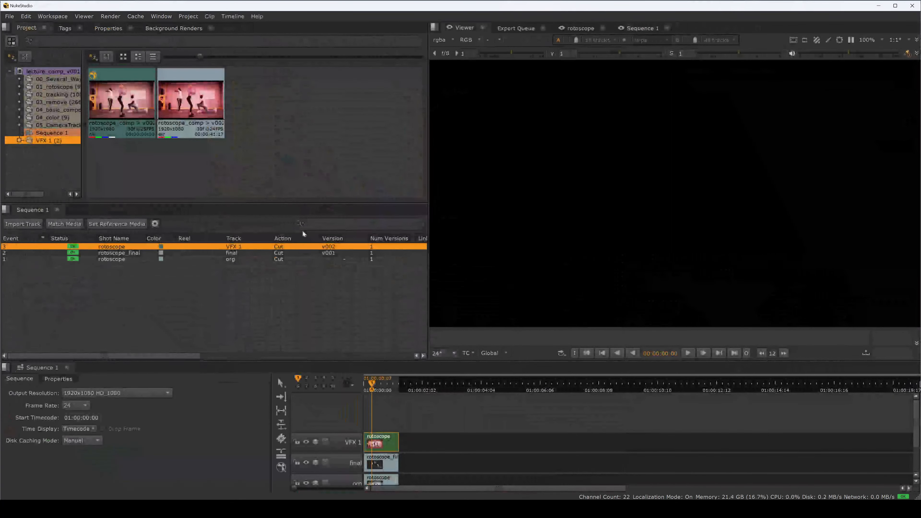
Step: Compare the rendered VFX 1 clip against the final track by disabling and re-enabling it on the timeline
drag(428, 273, 331, 274)
click(374, 387)
drag(374, 386, 370, 387)
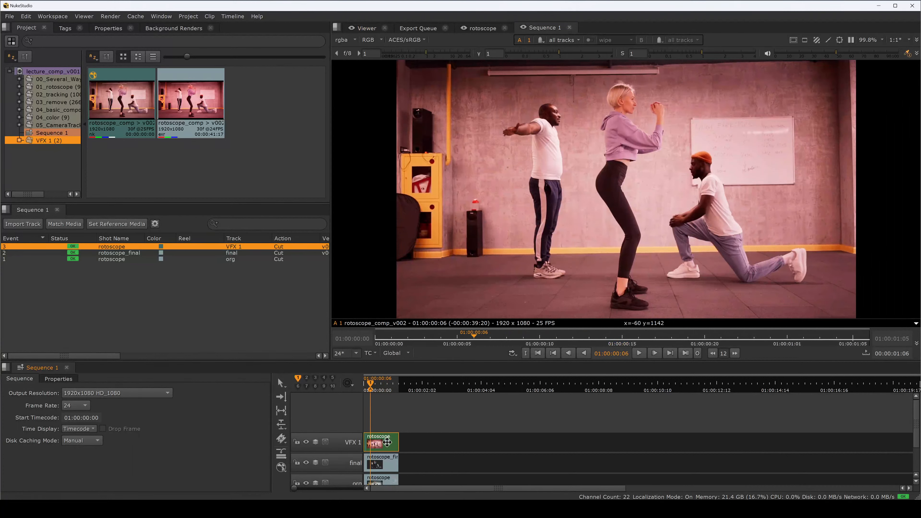
drag(481, 358, 475, 317)
click(381, 347)
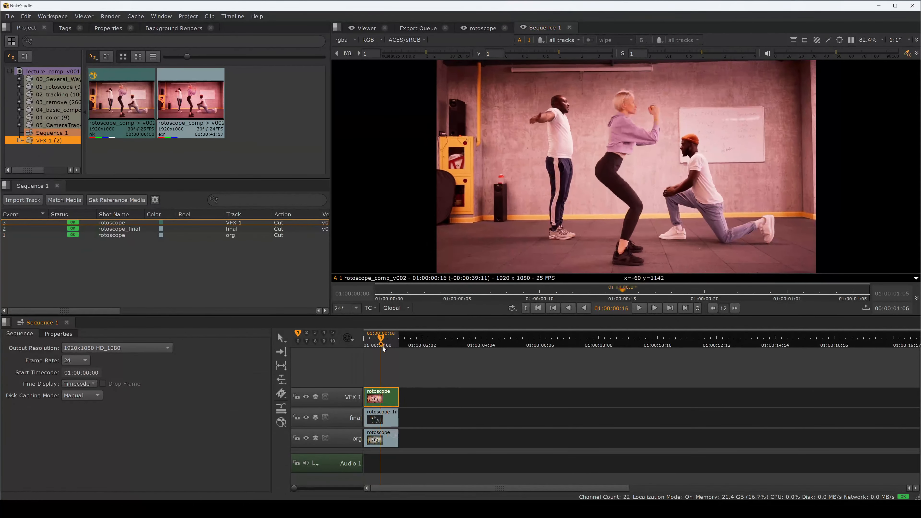
drag(379, 351, 384, 357)
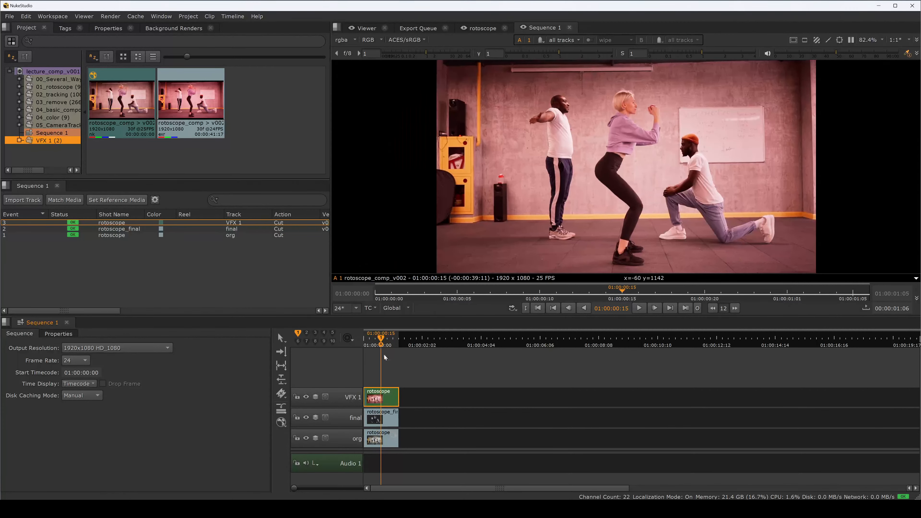
click(390, 400)
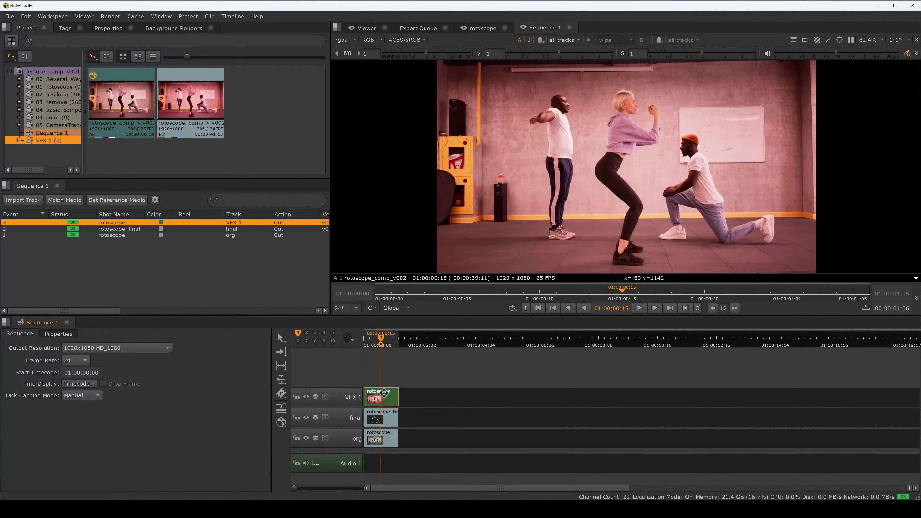
key(d)
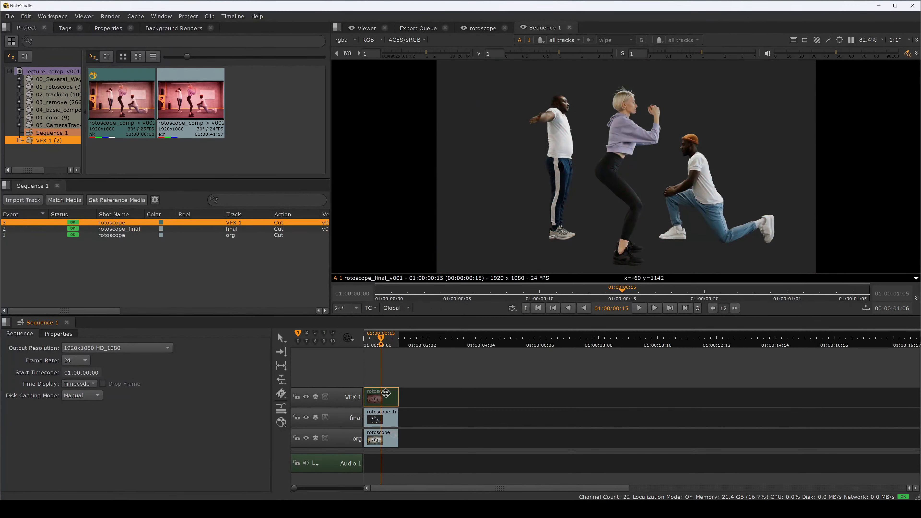
key(d)
drag(382, 345, 379, 347)
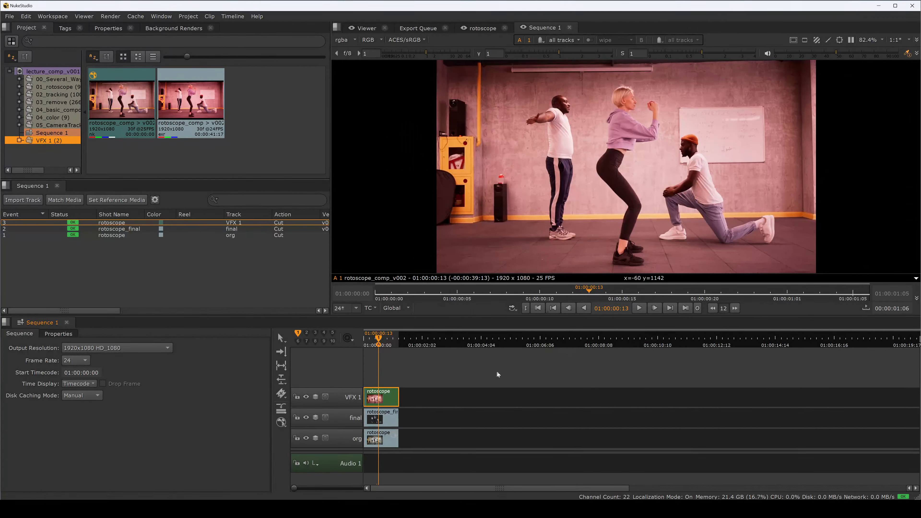
click(385, 399)
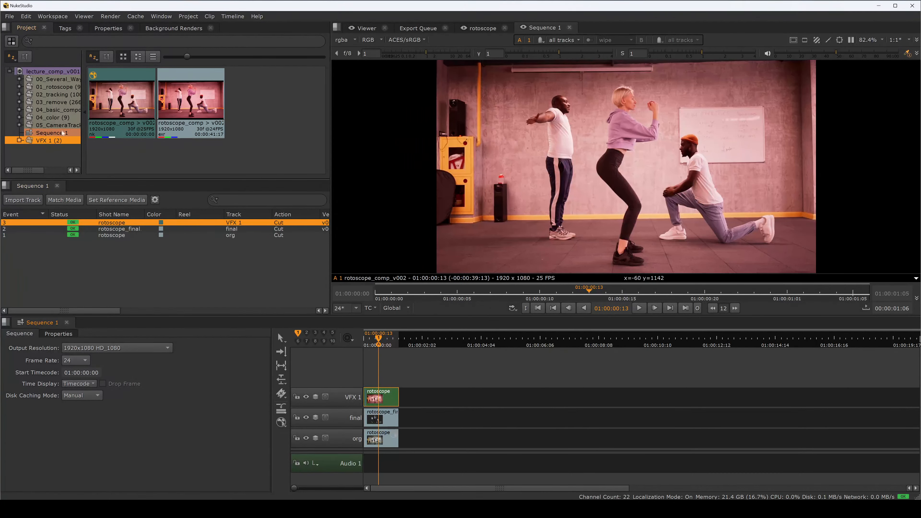
Step: Expand the 01_rotoscope bin and browse its script folder in the project panel
drag(85, 132, 142, 132)
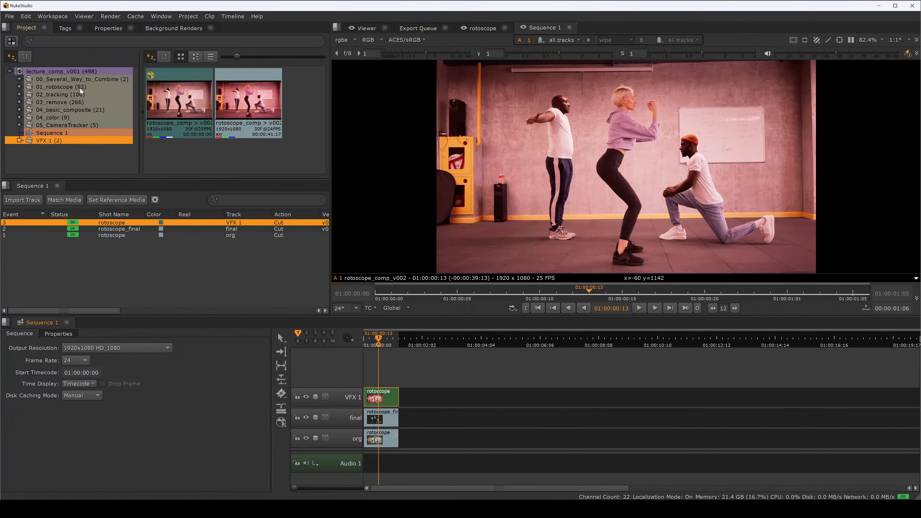
click(20, 86)
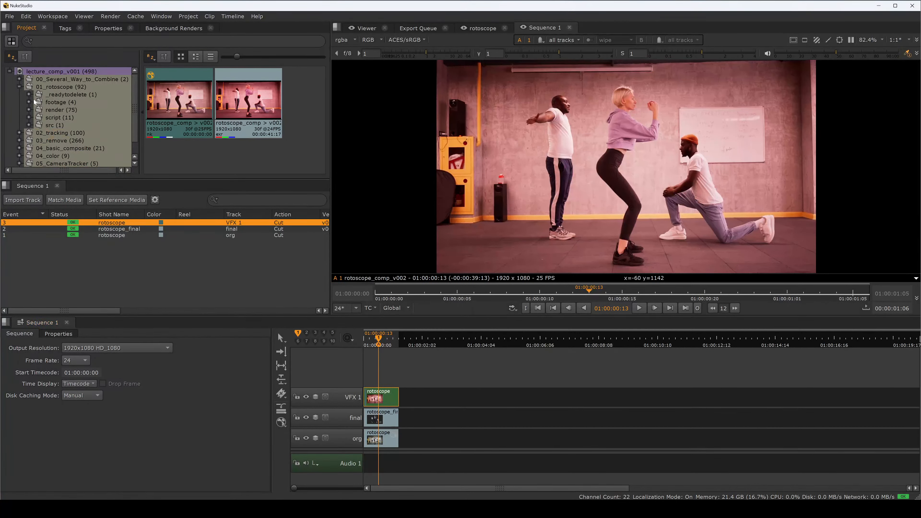
click(29, 118)
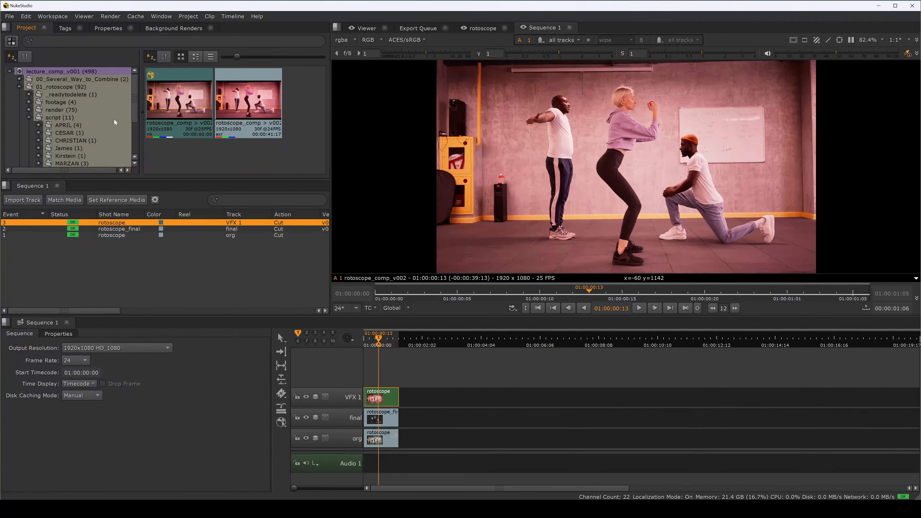
drag(134, 111, 134, 120)
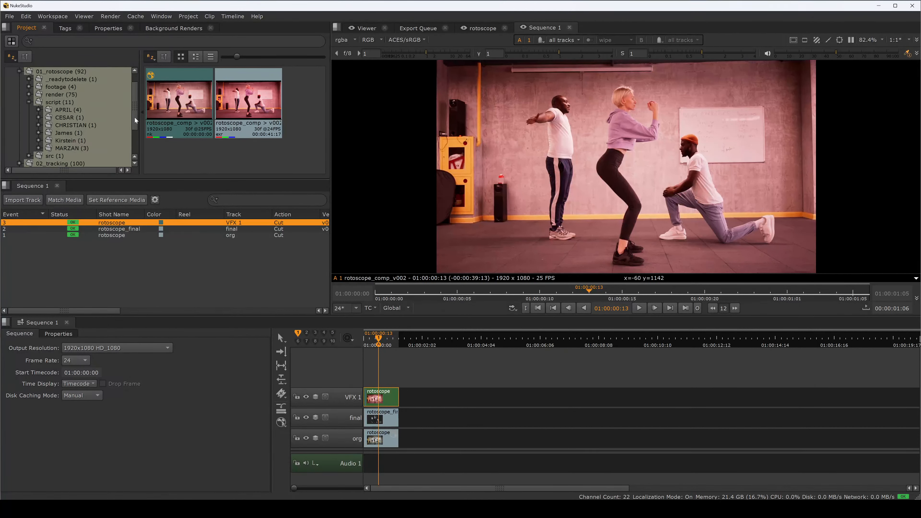
click(47, 103)
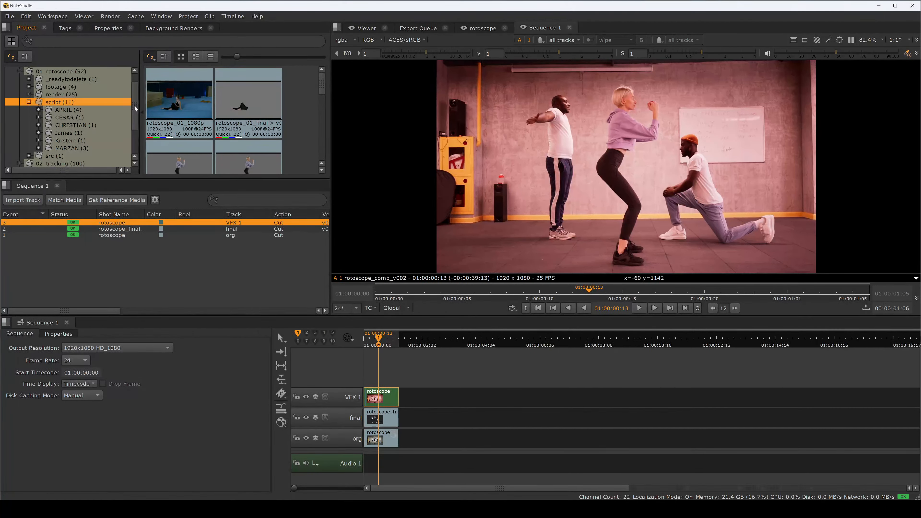
drag(135, 107, 134, 115)
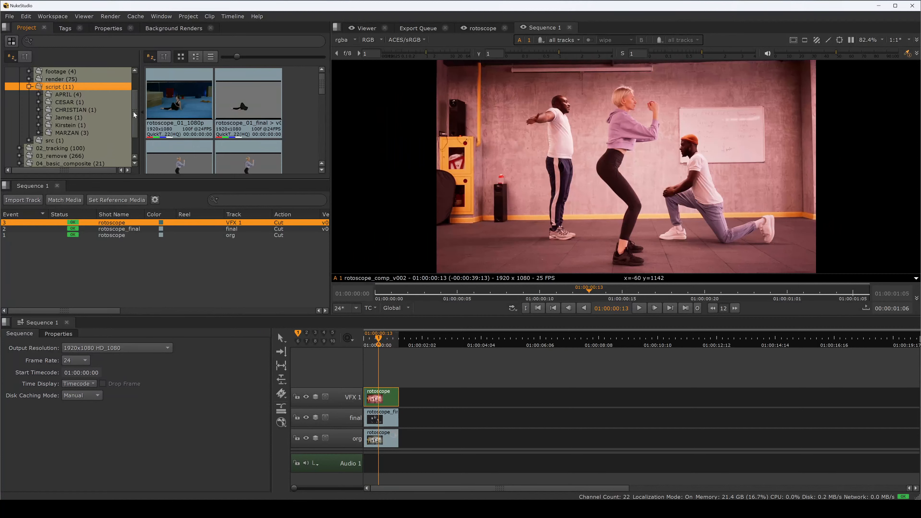
drag(133, 115, 135, 100)
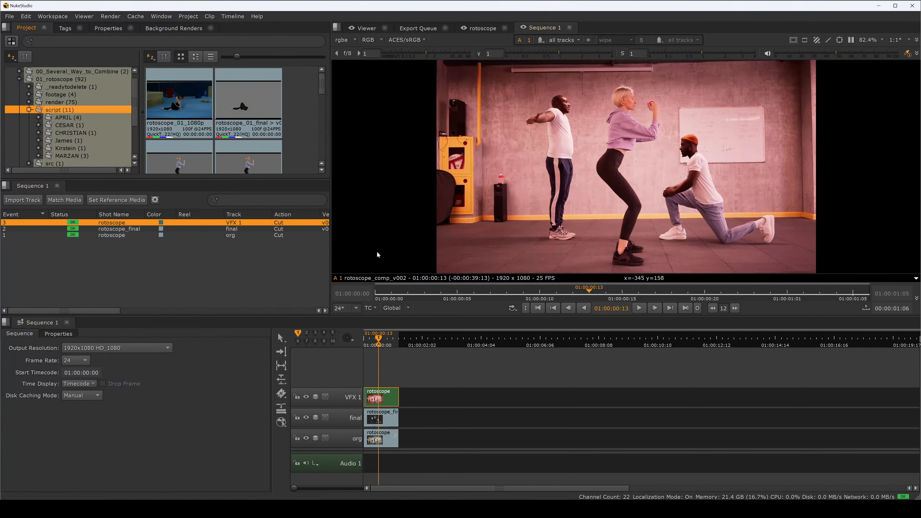
Step: Switch to File Explorer and open the rotoscope folder inside the _OH script directory
mouse_move(431, 510)
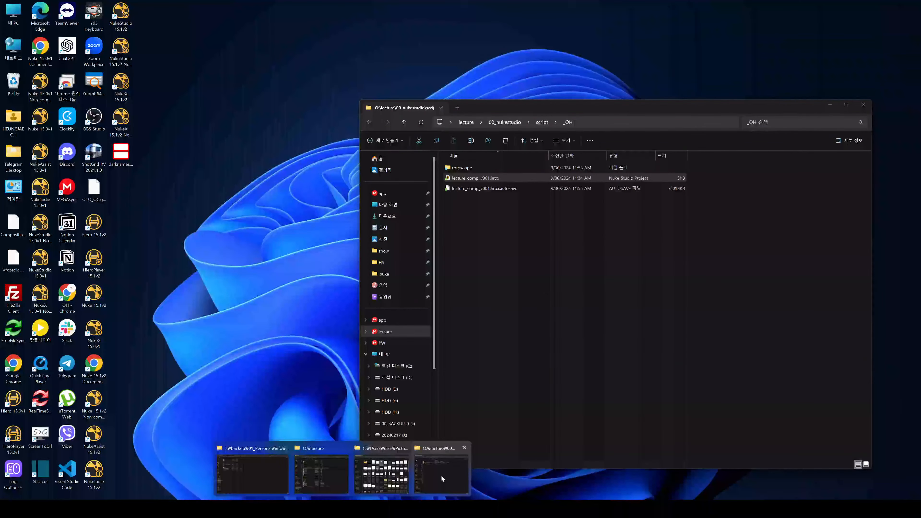
click(438, 478)
click(456, 234)
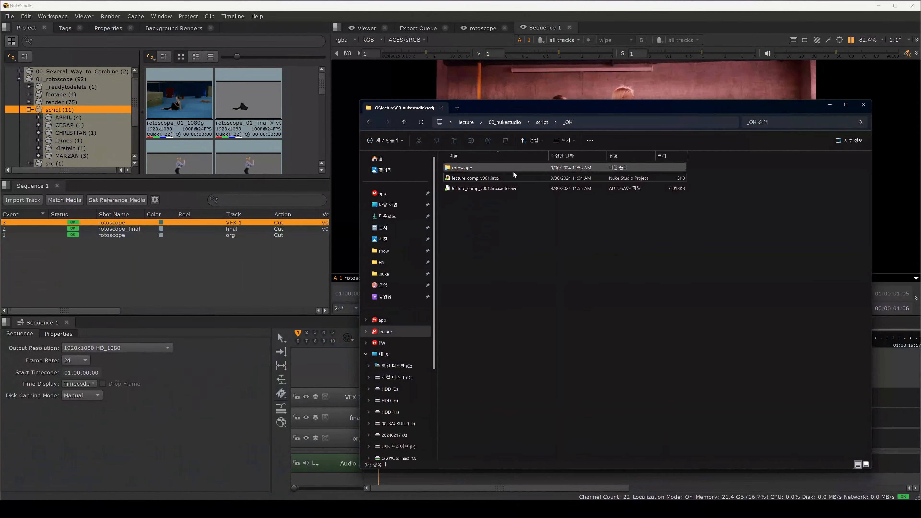
drag(515, 224, 443, 177)
click(443, 179)
click(471, 169)
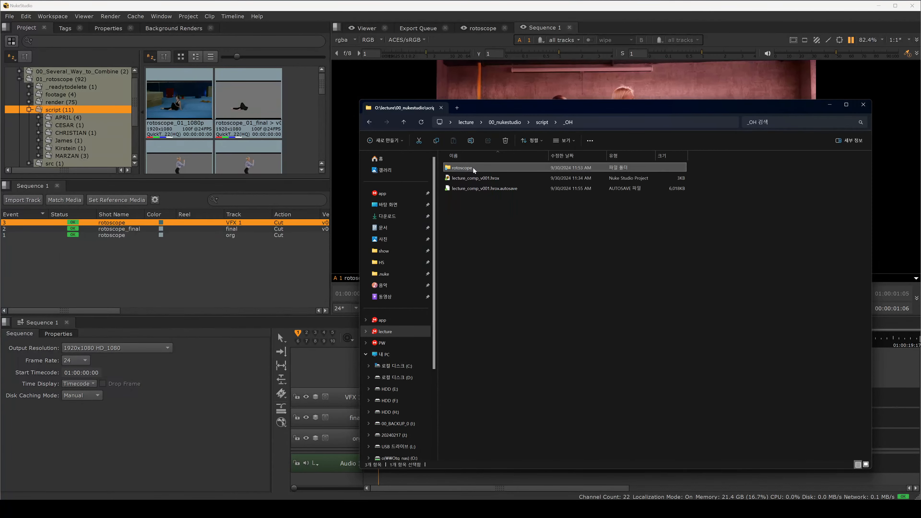
double_click(468, 168)
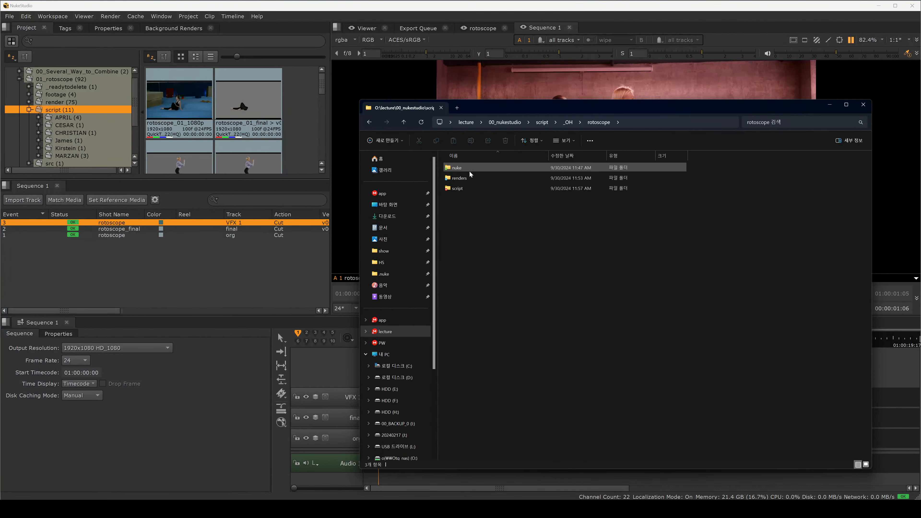
Step: Browse the nuke, script and renders subfolders of the rotoscope folder in File Explorer
double_click(470, 169)
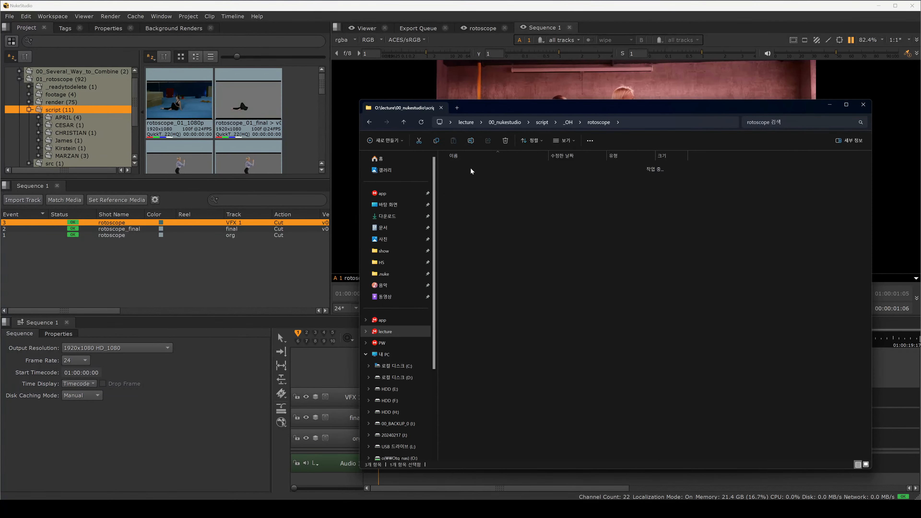
click(405, 124)
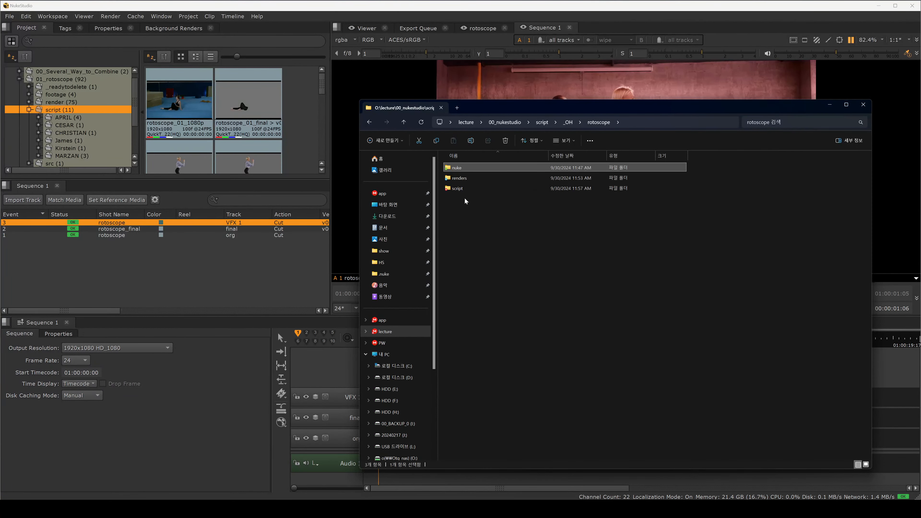
double_click(458, 189)
click(479, 168)
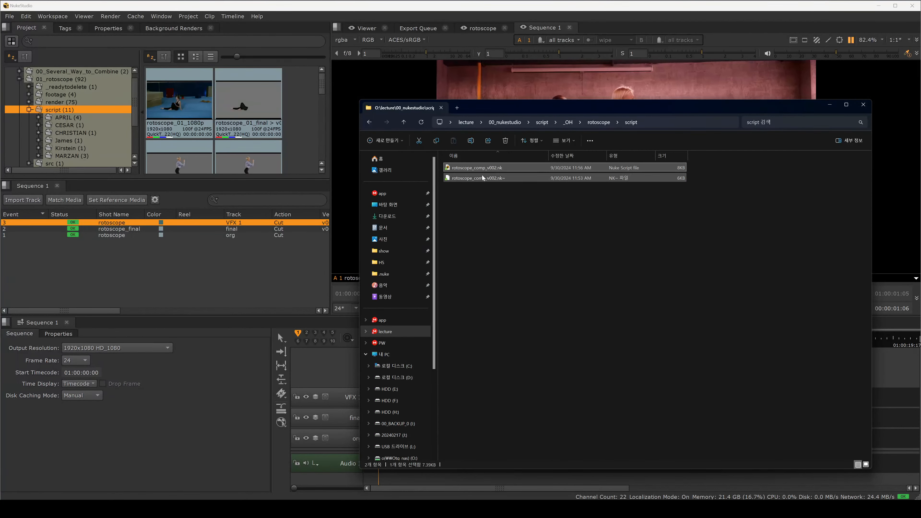
click(404, 122)
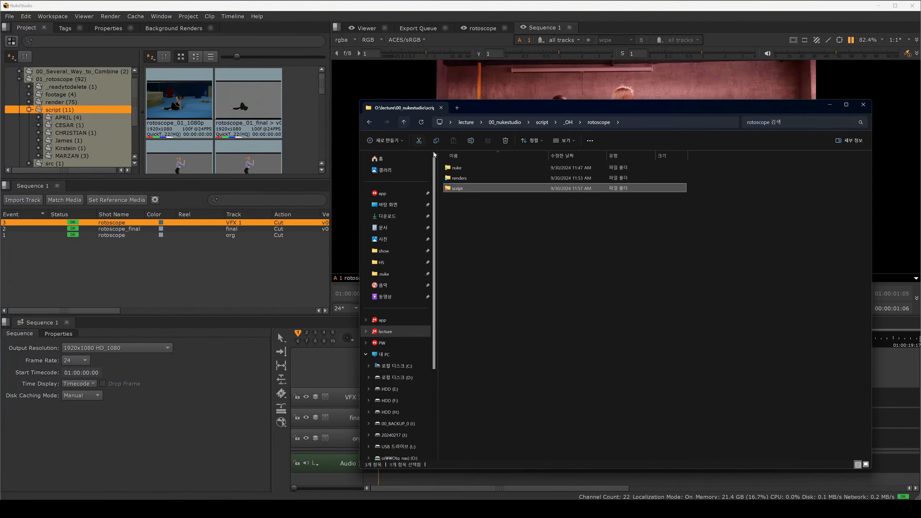
click(466, 181)
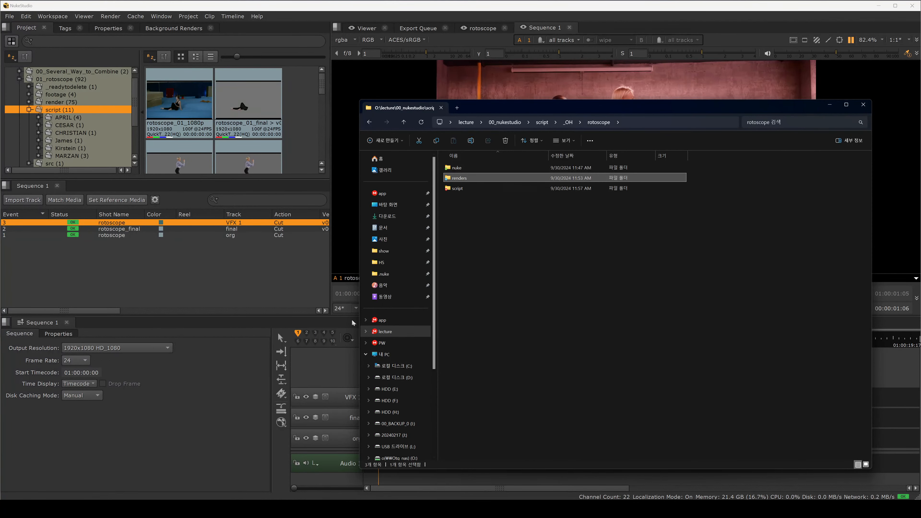
Step: Return to NukeStudio and open the VFX 1 clip's comp script from the timeline, inspecting its node graph
click(309, 377)
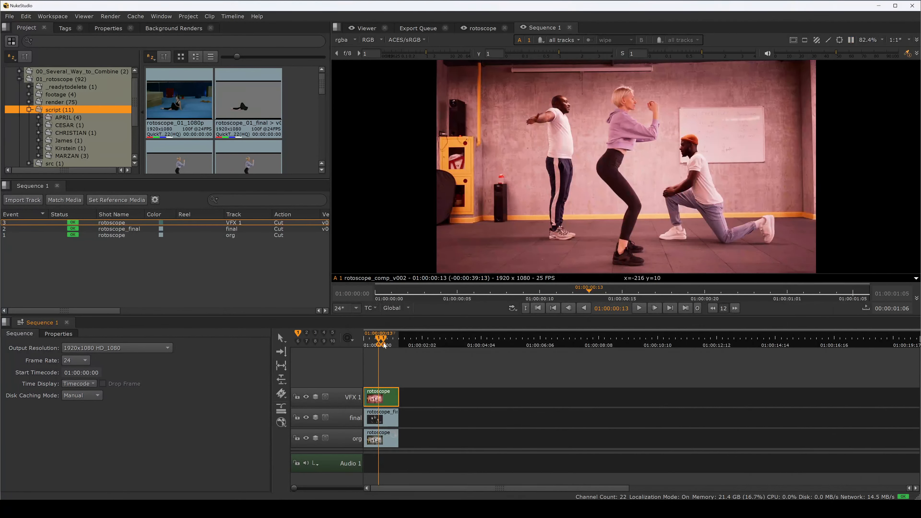
double_click(375, 394)
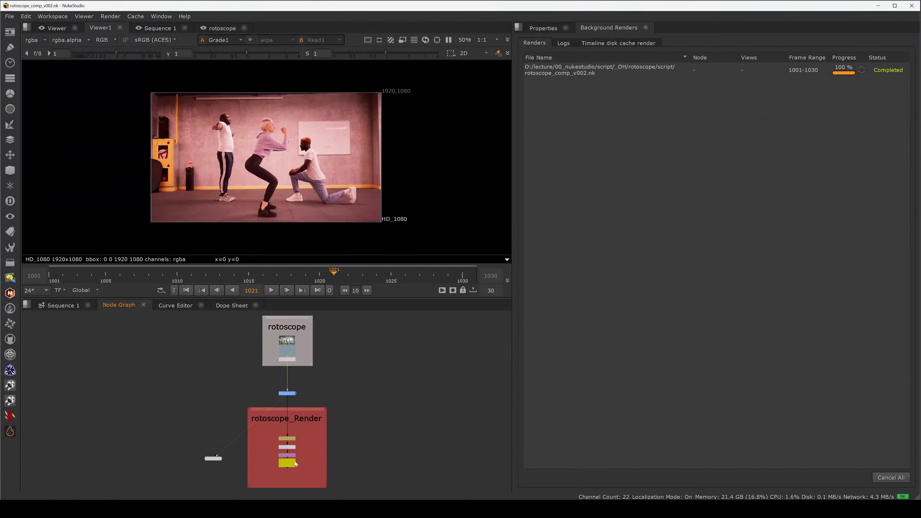
scroll(294, 461, up, 5)
click(276, 458)
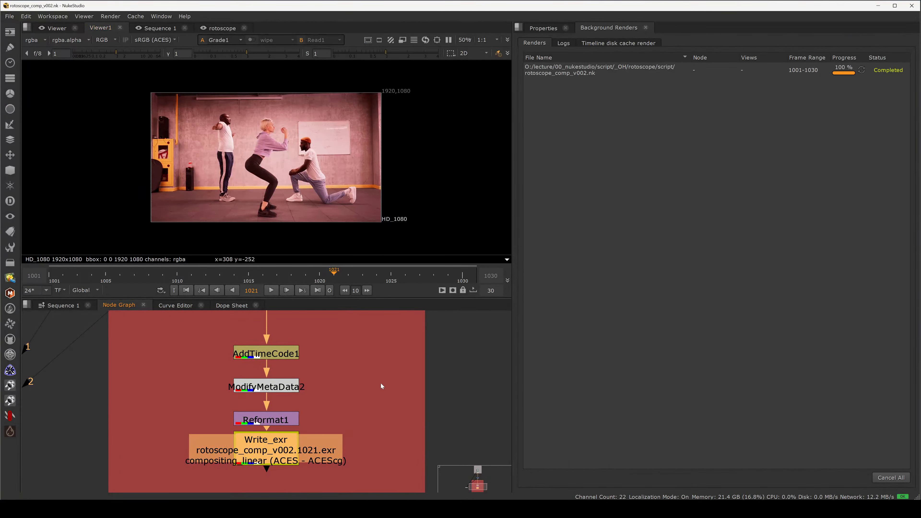
scroll(383, 378, down, 5)
scroll(386, 384, up, 3)
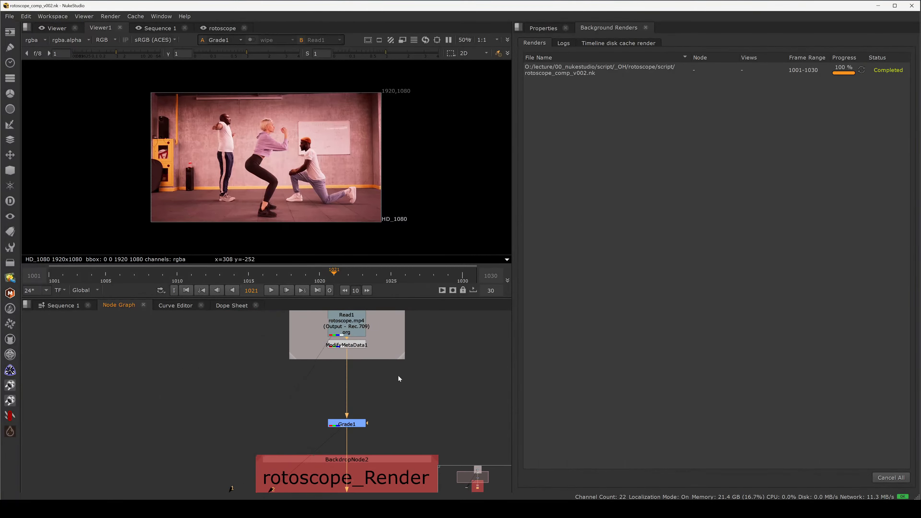
Step: Switch to File Explorer and navigate to the script folder inside lecture's 01_rotoscope directory
key(alt+Tab)
click(467, 213)
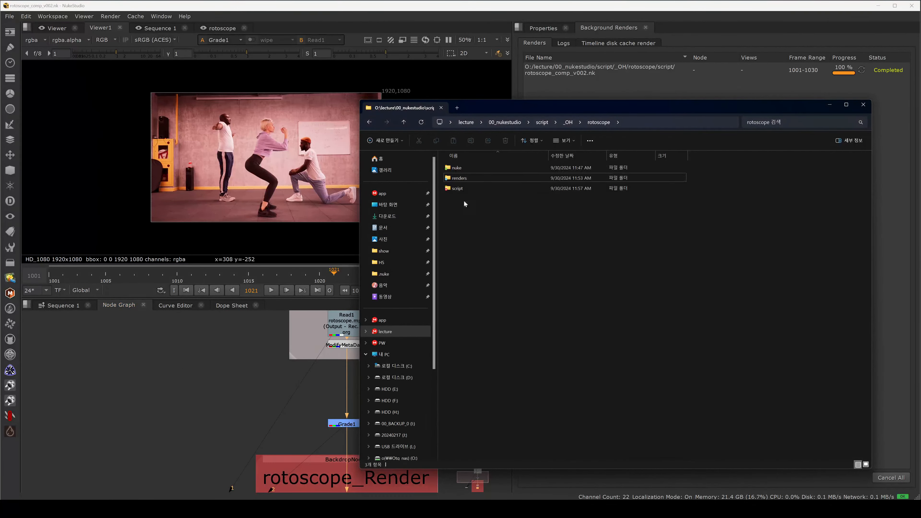
click(468, 178)
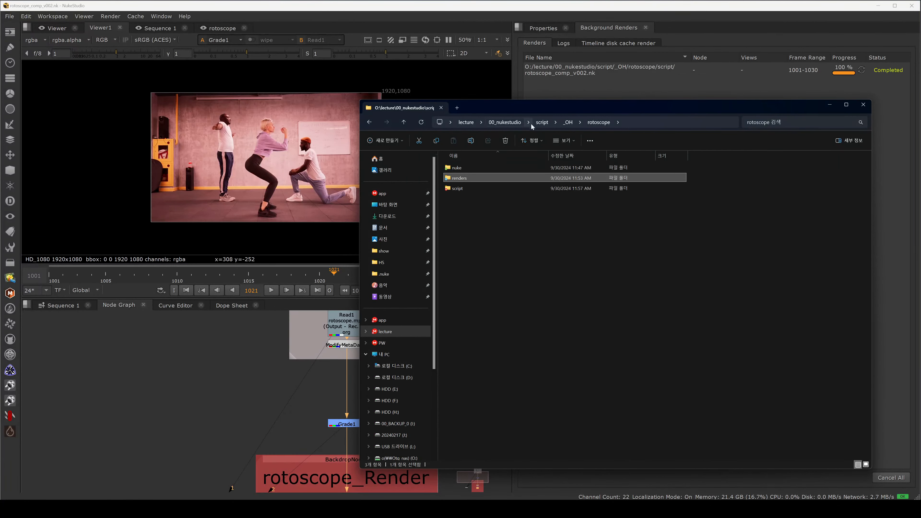
click(542, 122)
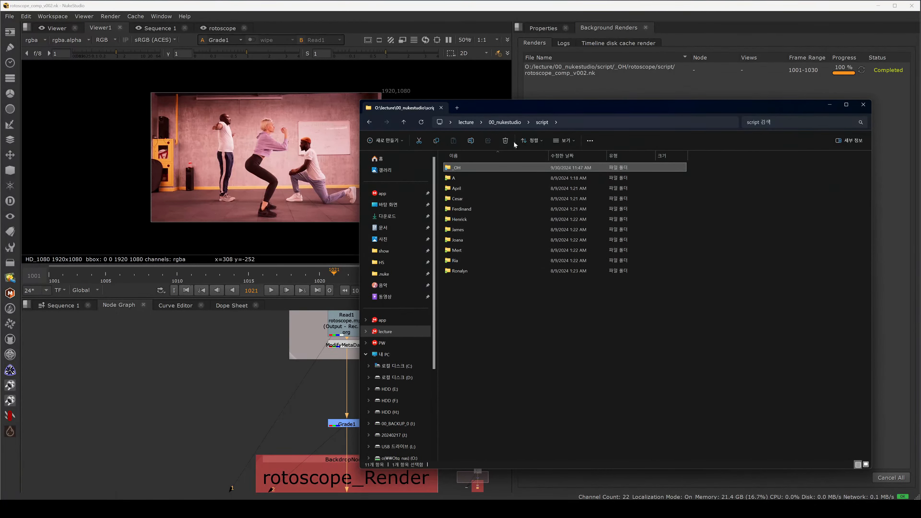
click(466, 122)
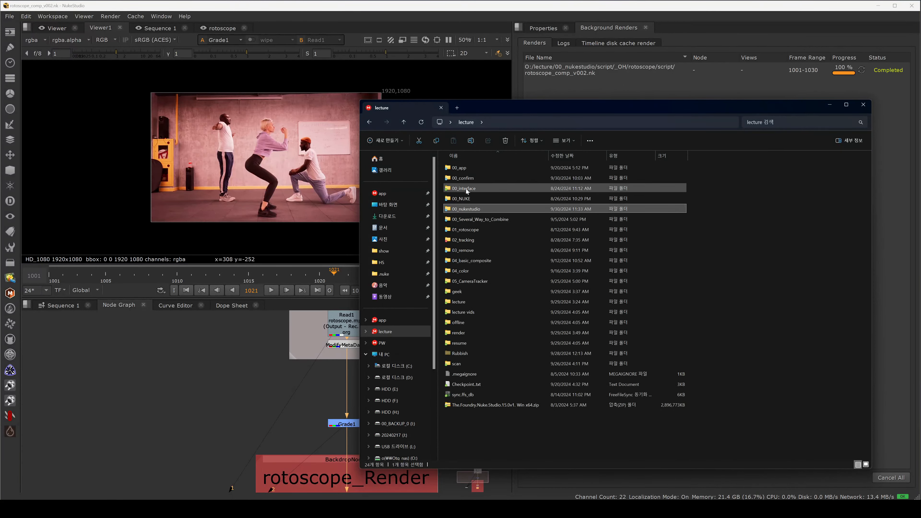
click(480, 230)
double_click(480, 230)
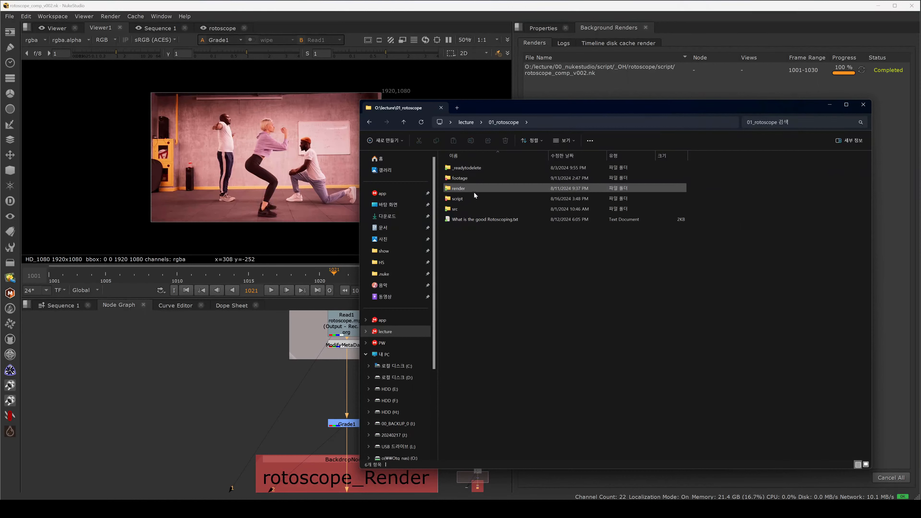
click(474, 198)
double_click(474, 198)
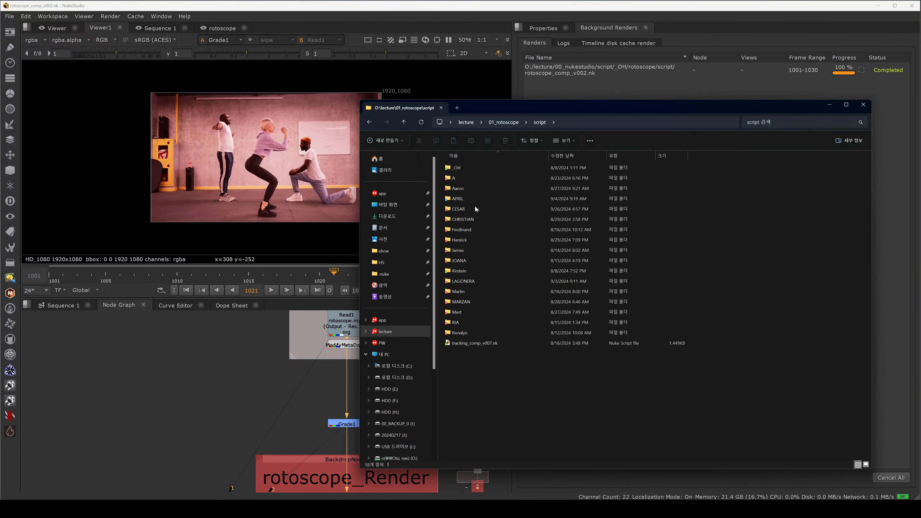
Step: Open the CESAR script folder, sort its files by modified date and select rotoscope_practice_v005.nk
click(473, 210)
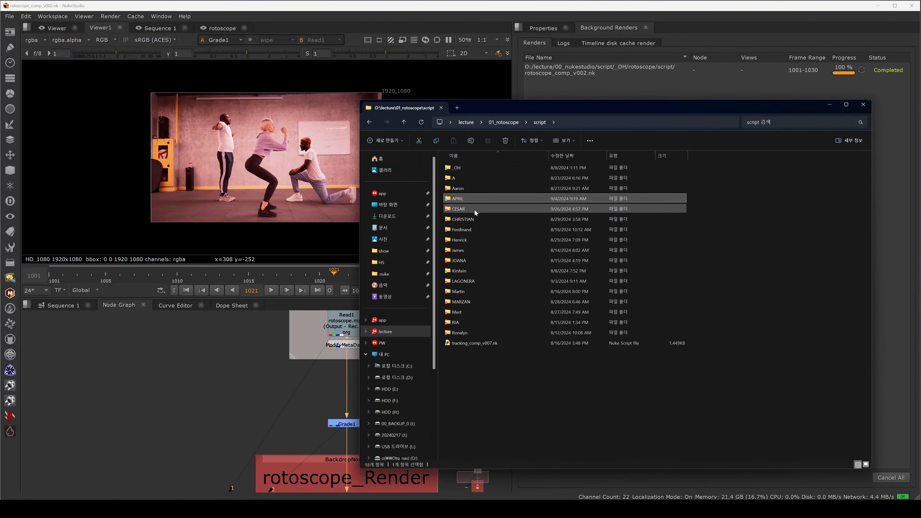
double_click(477, 211)
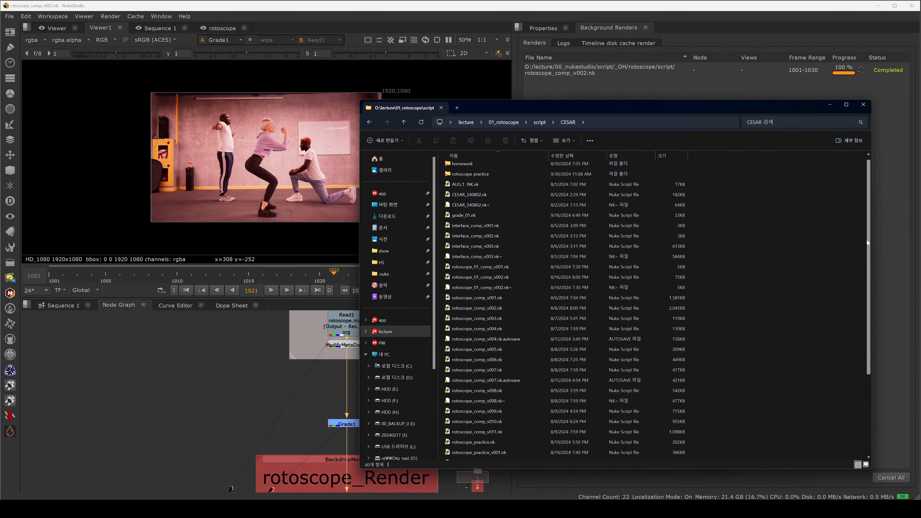
scroll(867, 240, down, 2)
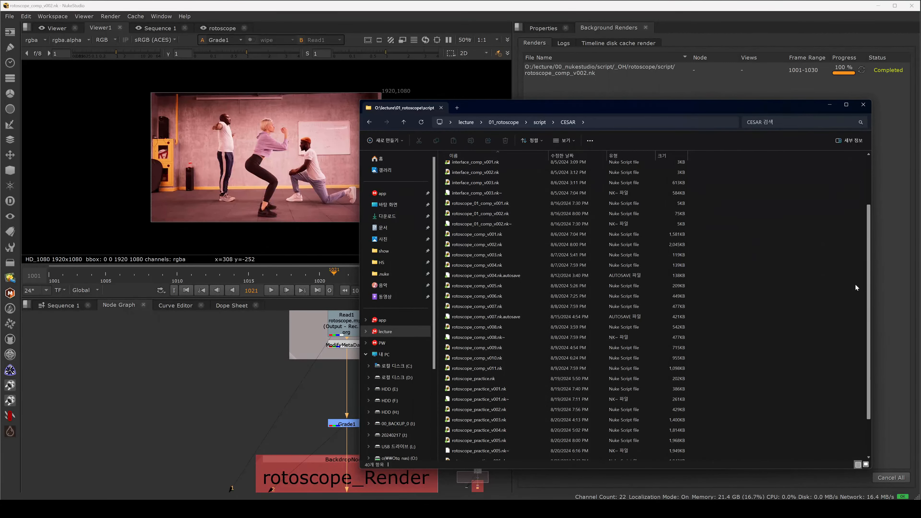
scroll(855, 283, down, 2)
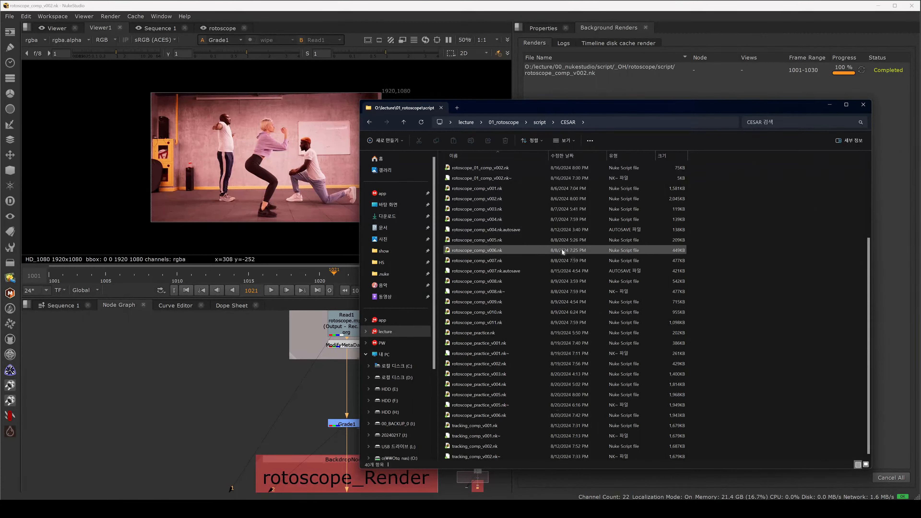
drag(868, 247, 861, 158)
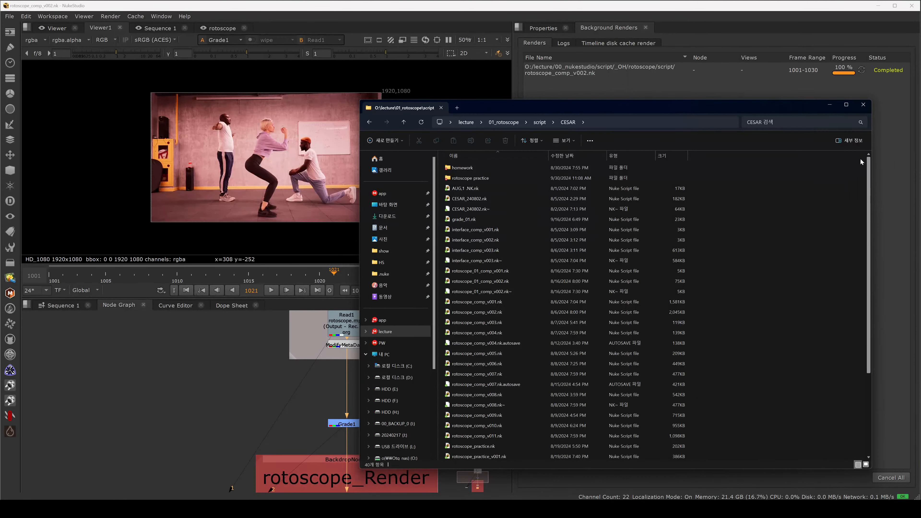
click(574, 156)
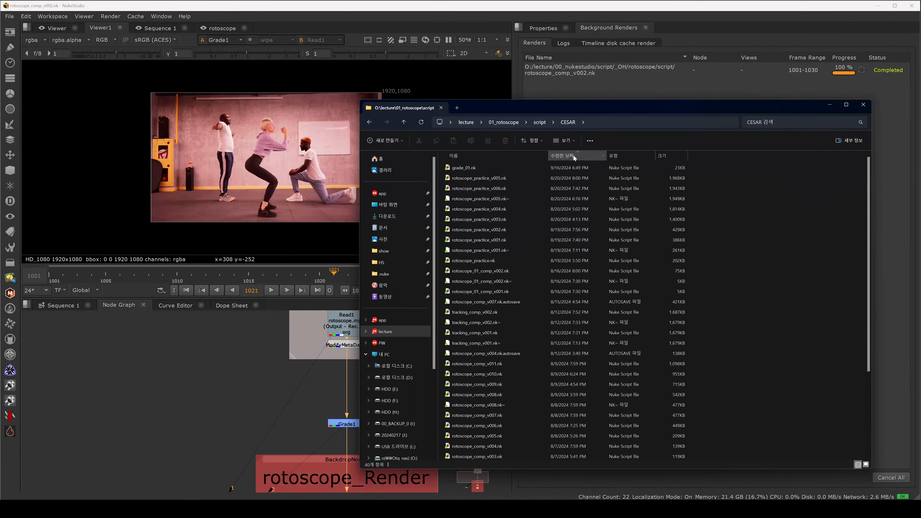
click(575, 156)
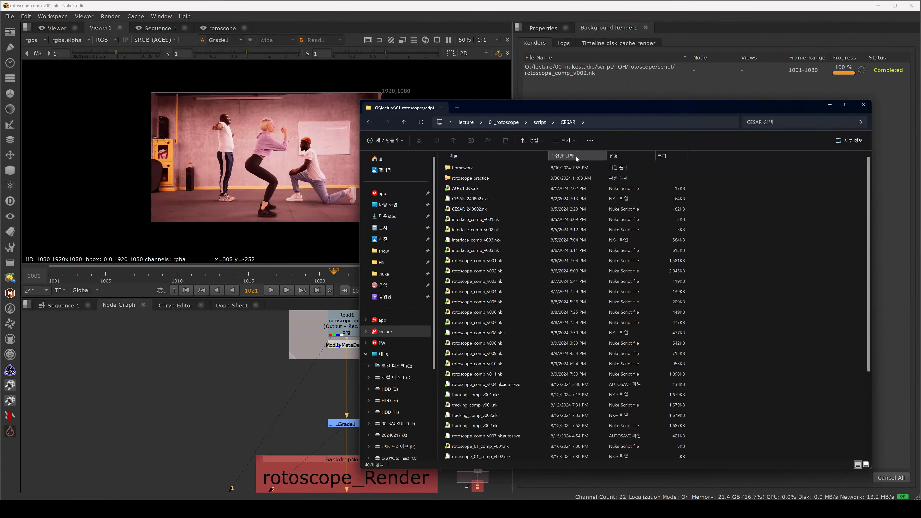
drag(867, 208, 838, 330)
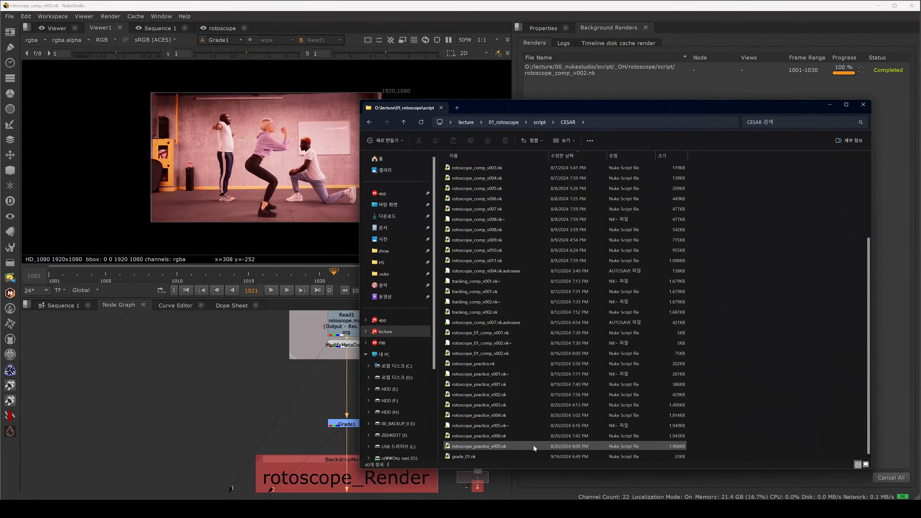
click(503, 444)
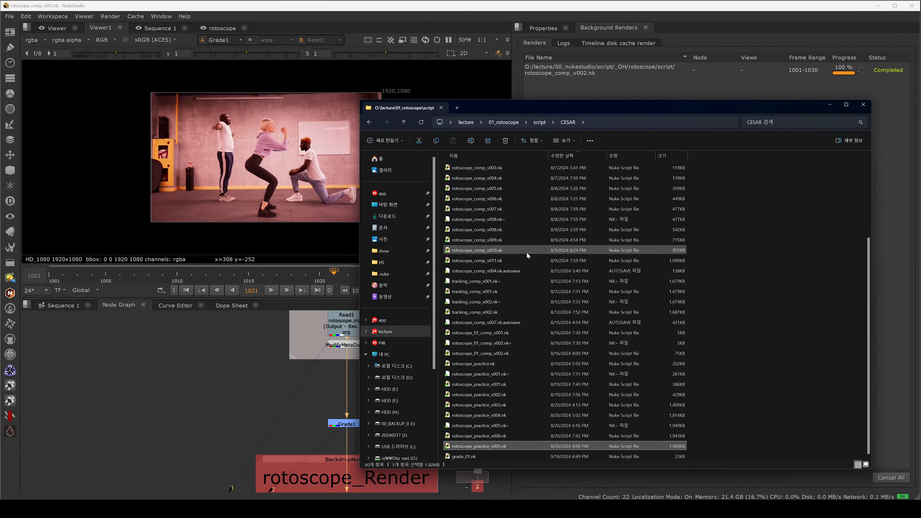
Step: Go back to the script folder, reopen CESAR and select its rotoscope practice folder
click(542, 123)
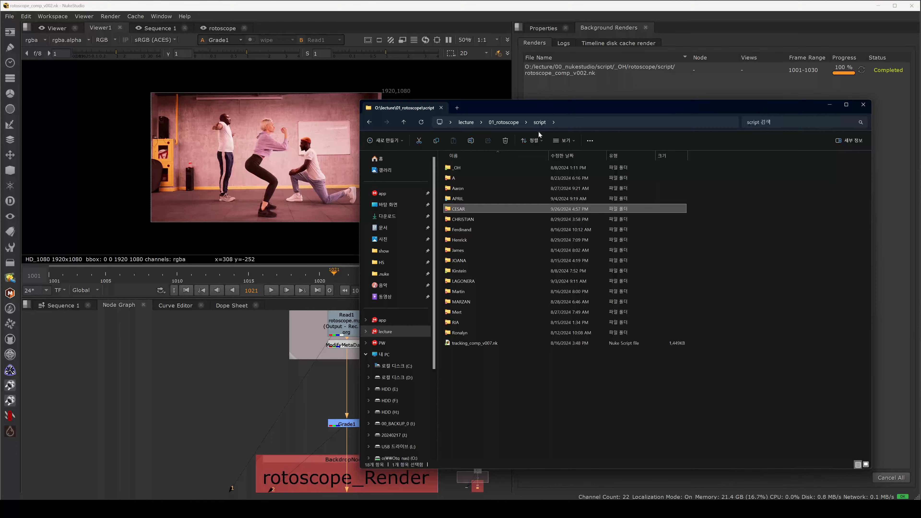
double_click(478, 210)
click(490, 179)
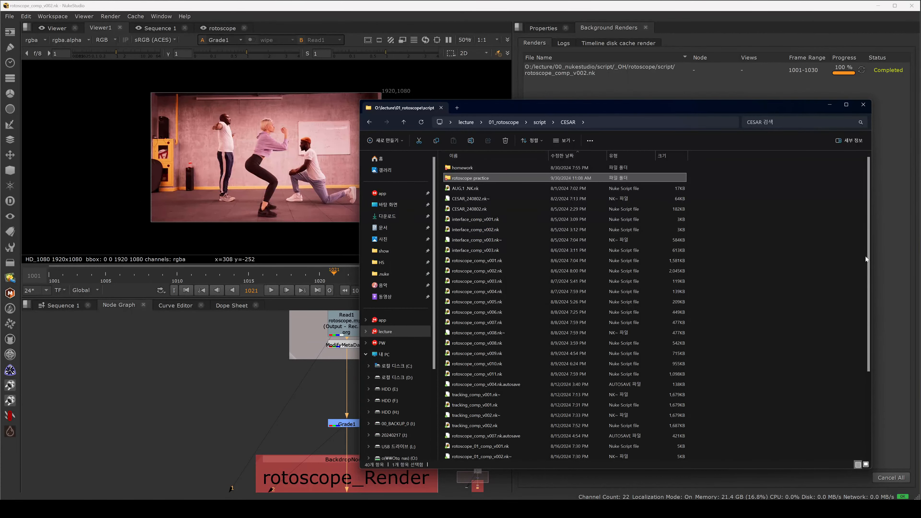
drag(868, 260, 863, 290)
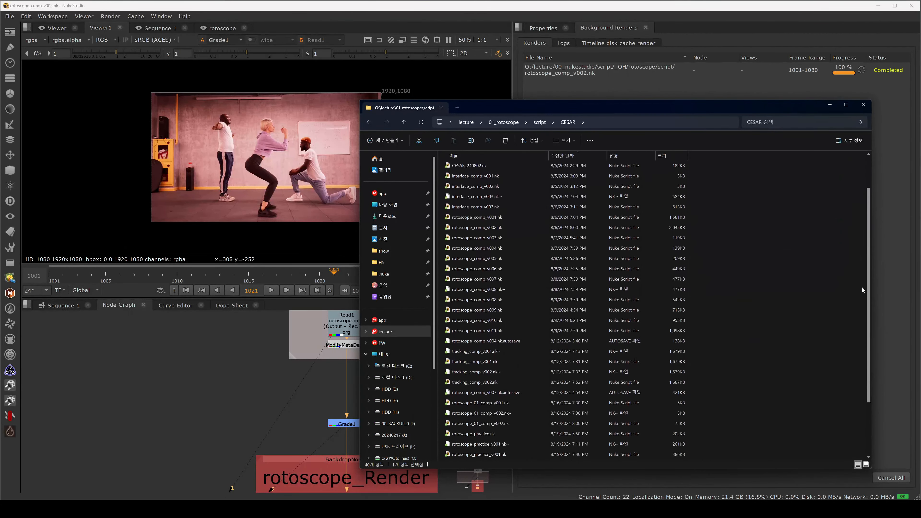
Step: Navigate to the 01_rotoscope render folder and open its CESAR subfolder
click(507, 123)
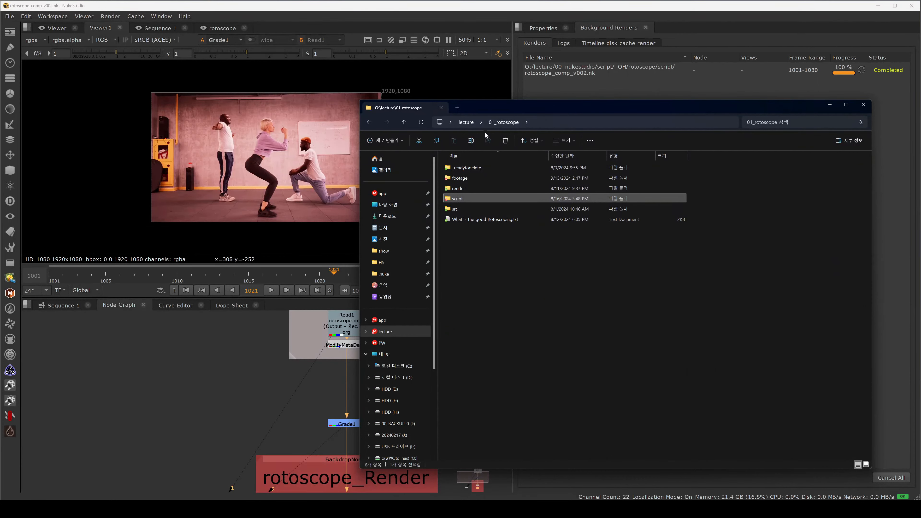
double_click(471, 188)
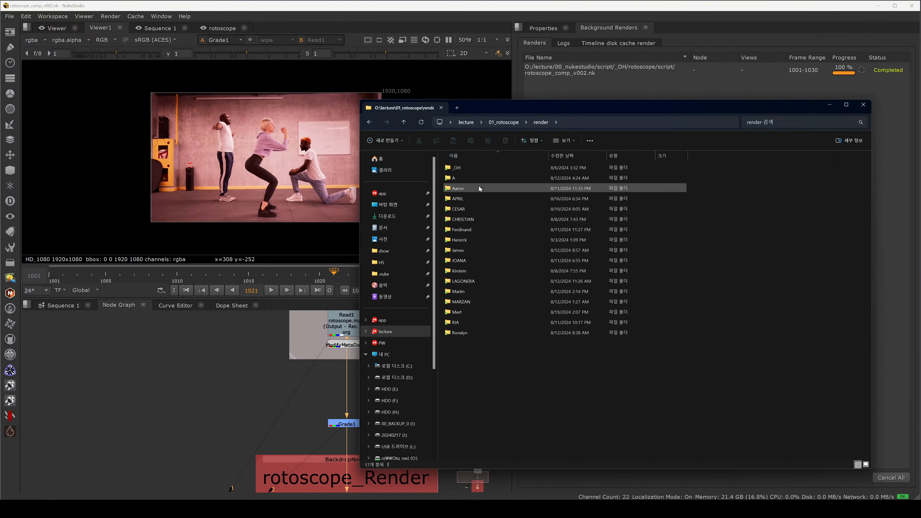
double_click(478, 209)
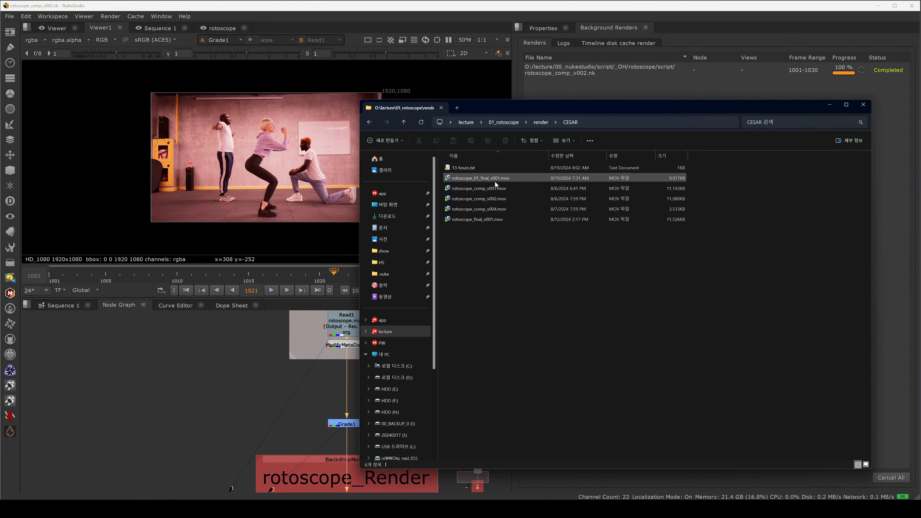
Step: Play rotoscope_01_final_v001.mov in the media player and close it
click(496, 183)
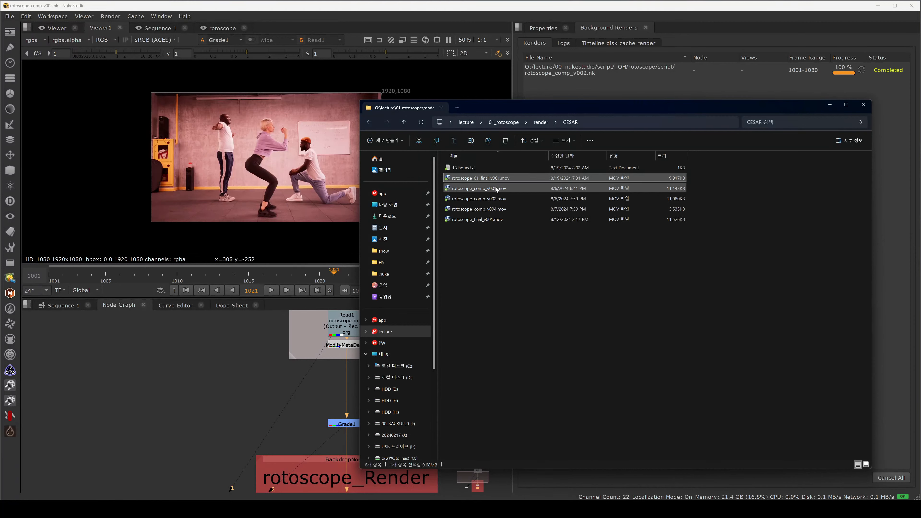
double_click(497, 180)
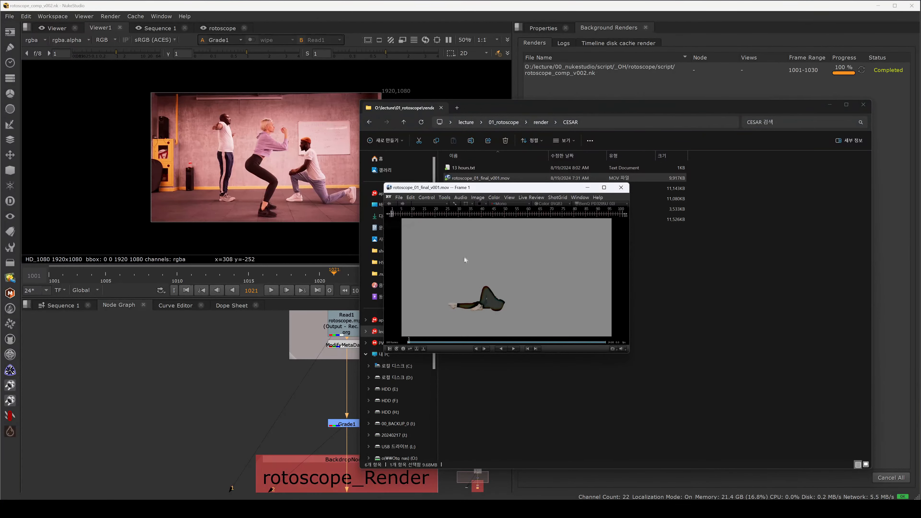
click(610, 190)
Step: Play rotoscope_comp_v001.mov in the media player and close it
click(493, 188)
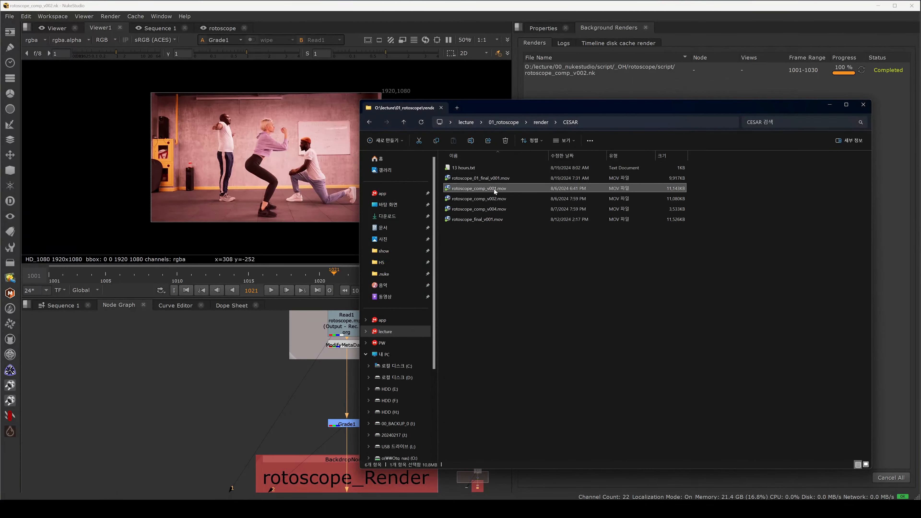
key(Return)
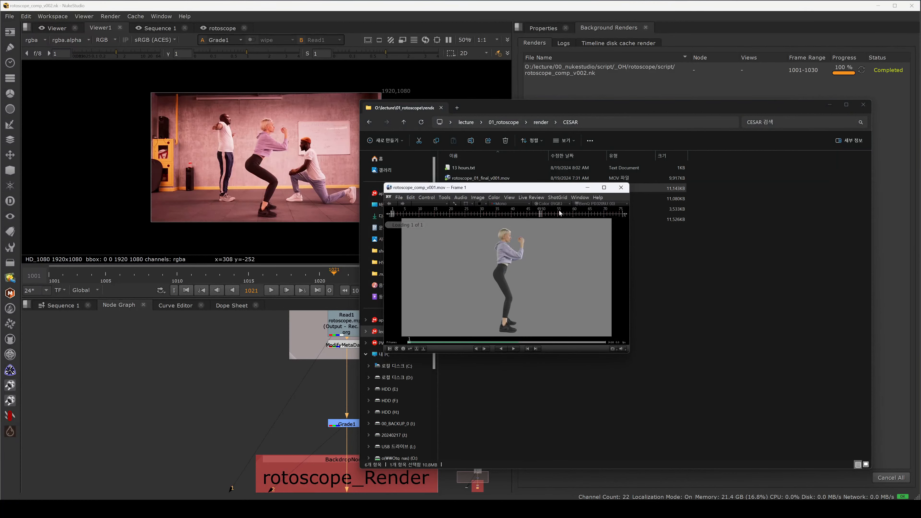
click(621, 188)
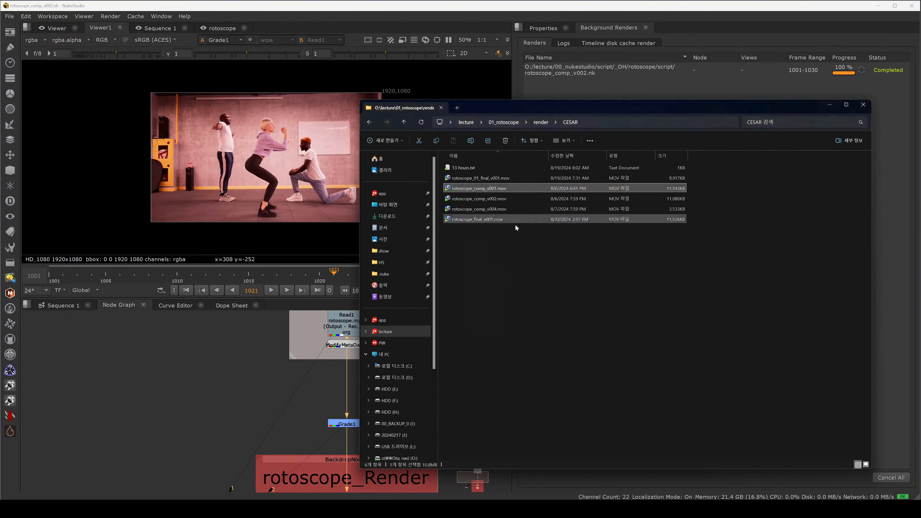
Step: Play rotoscope_final_v001.mov in the media player and close it
click(495, 220)
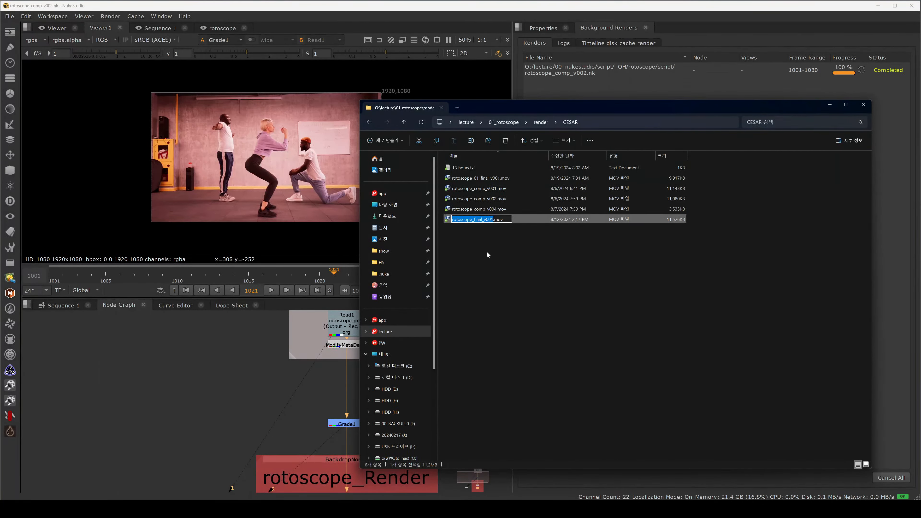
click(487, 251)
click(491, 221)
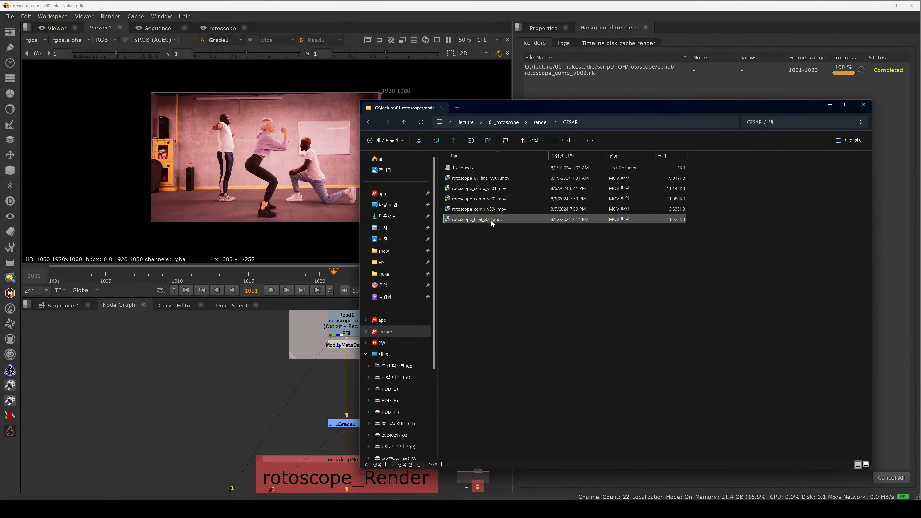
key(Return)
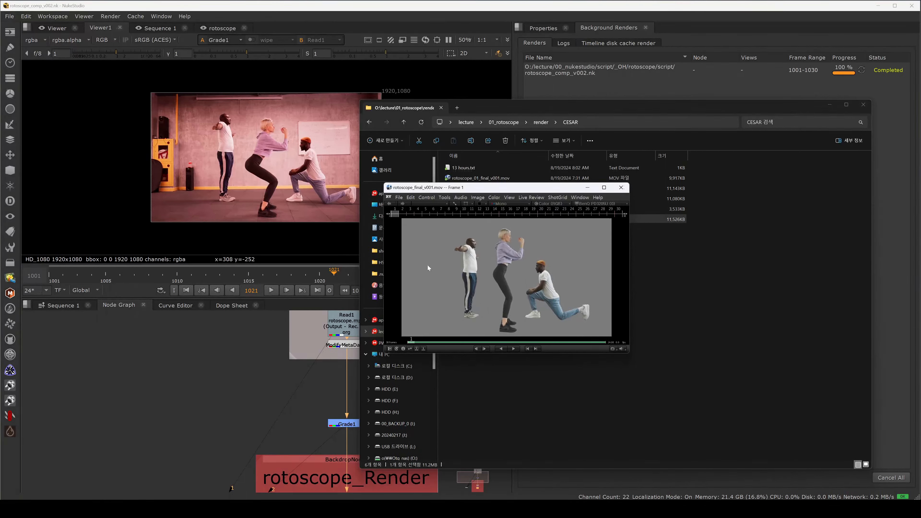
drag(559, 188, 547, 209)
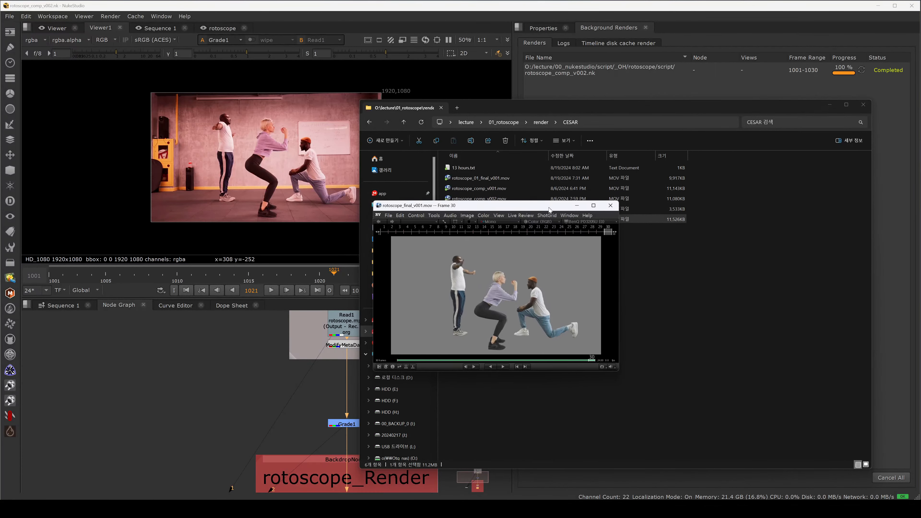
click(609, 209)
Step: Navigate to the script folder's CESAR directory and open its homework subfolder
click(404, 123)
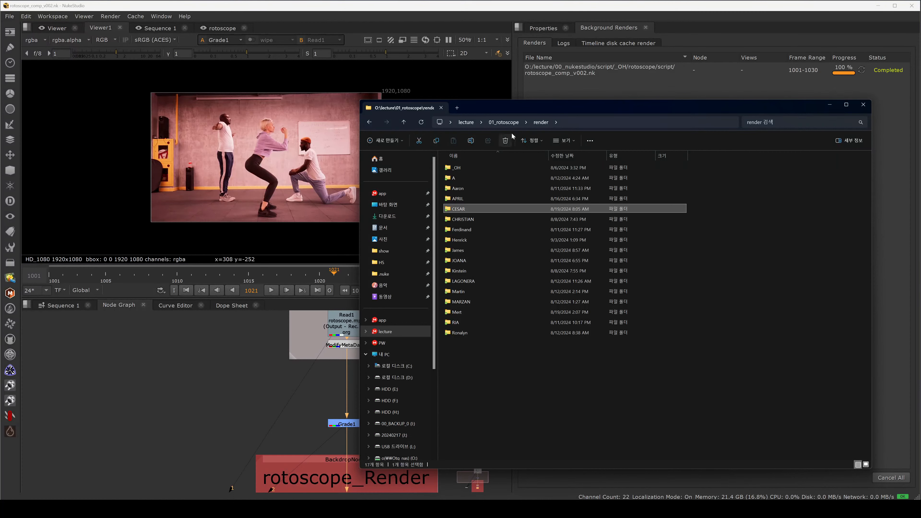
click(504, 123)
double_click(466, 198)
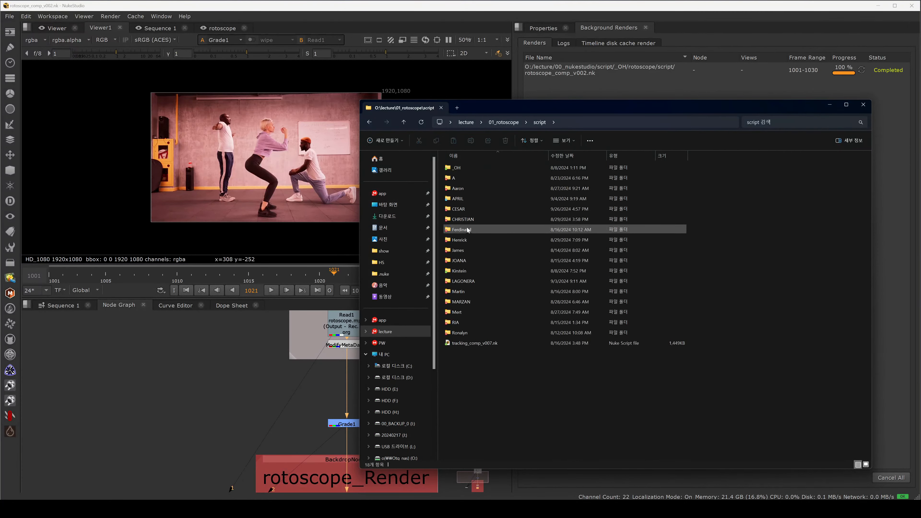
double_click(474, 209)
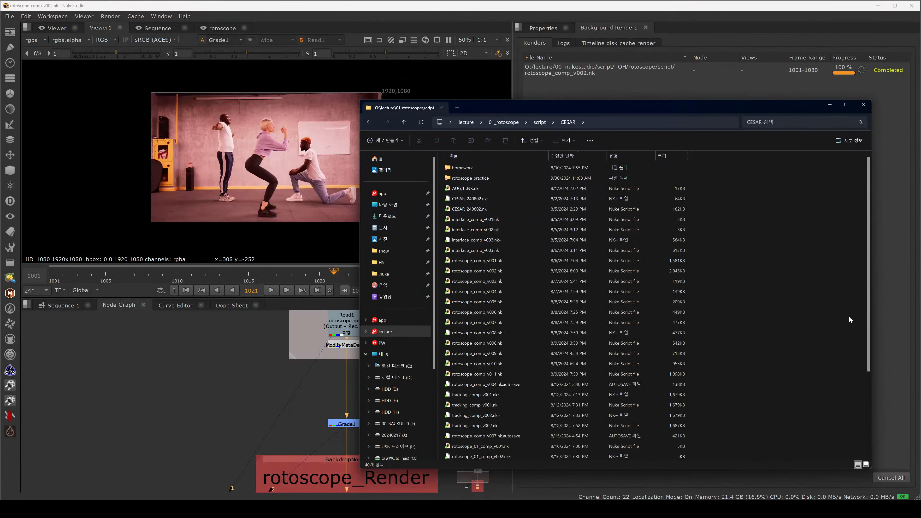
scroll(859, 356, down, 4)
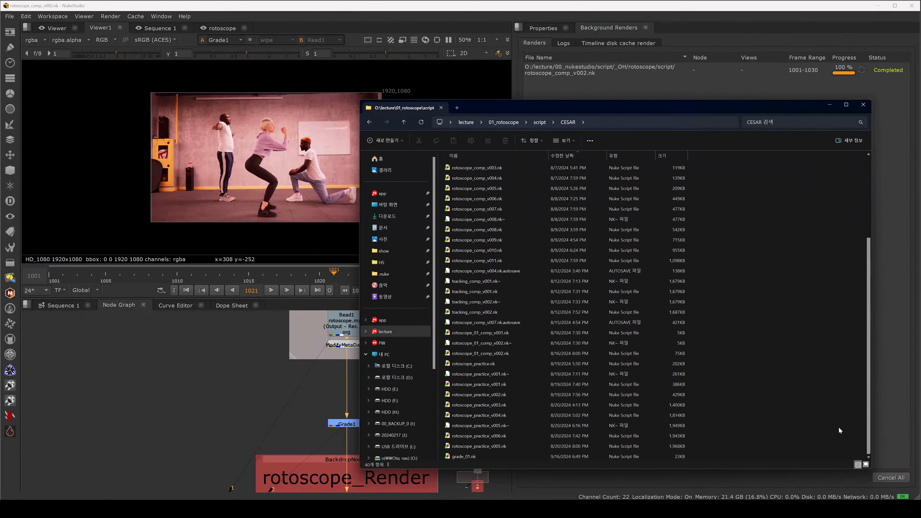
scroll(847, 384, up, 4)
double_click(495, 166)
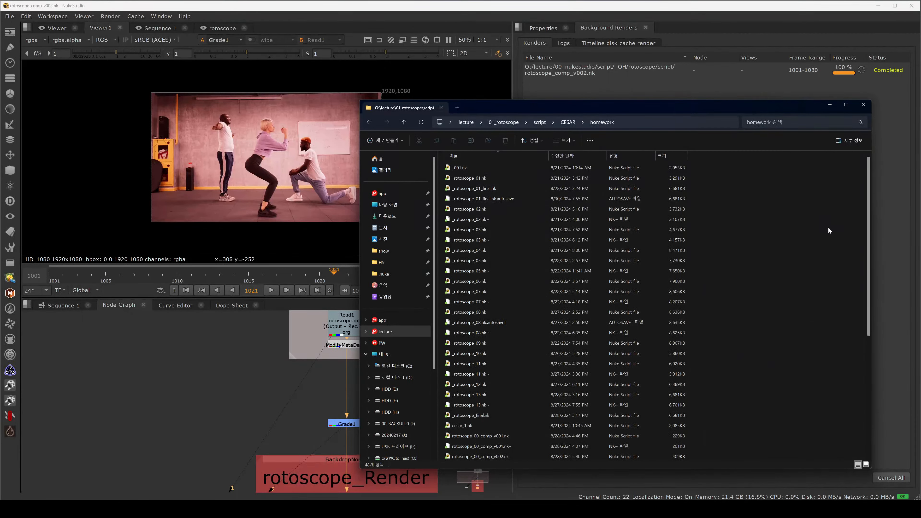
Step: Import rotoscope_01_final_v001.nk from the homework folder into the node graph and dismiss the warning
drag(868, 249, 845, 368)
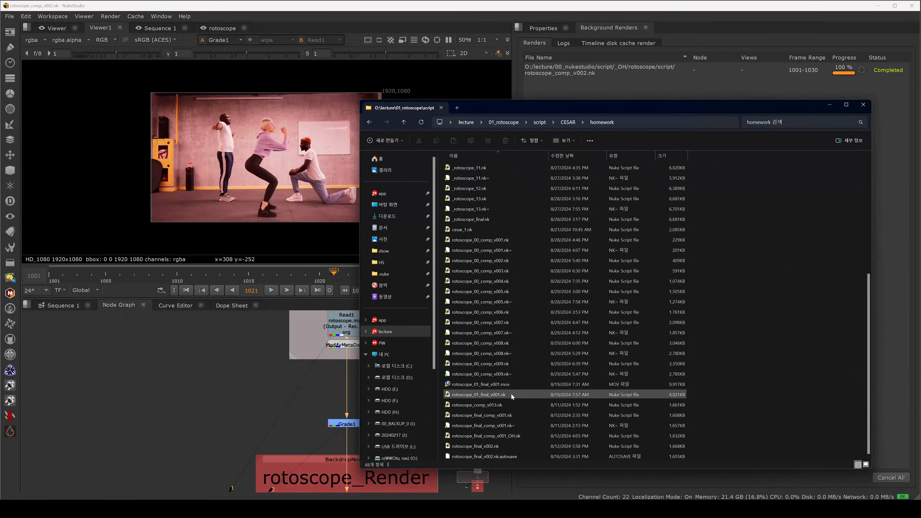
click(503, 395)
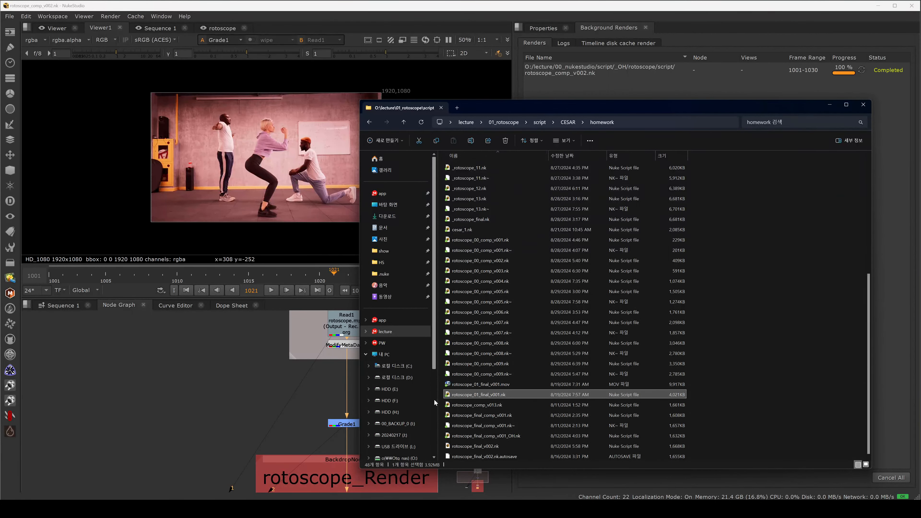
click(482, 406)
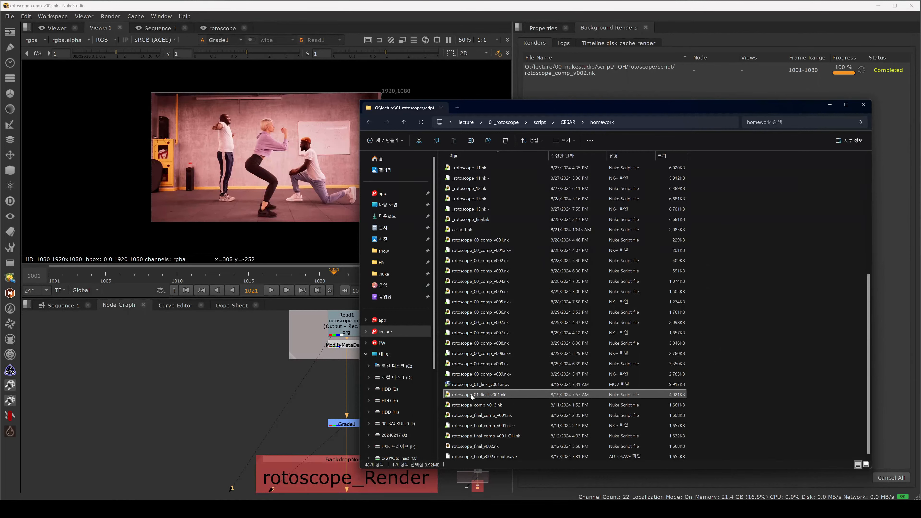
click(235, 392)
scroll(236, 391, down, 6)
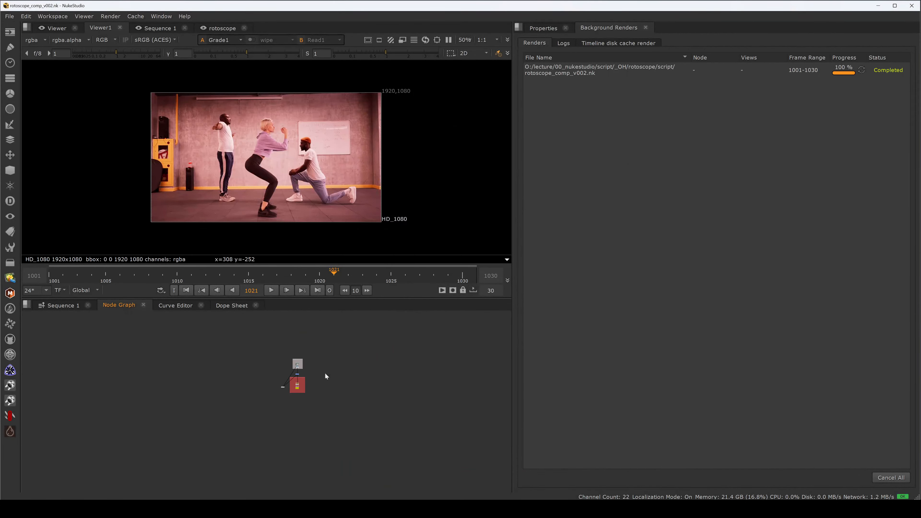
key(alt+Tab)
drag(469, 396, 311, 414)
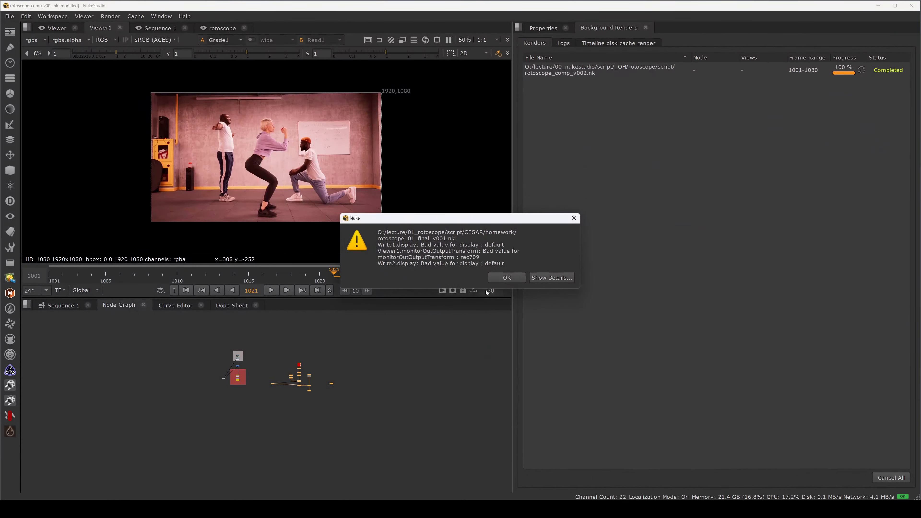
click(506, 277)
Step: Box-select and delete the stray nodes from the imported script
scroll(308, 392, up, 5)
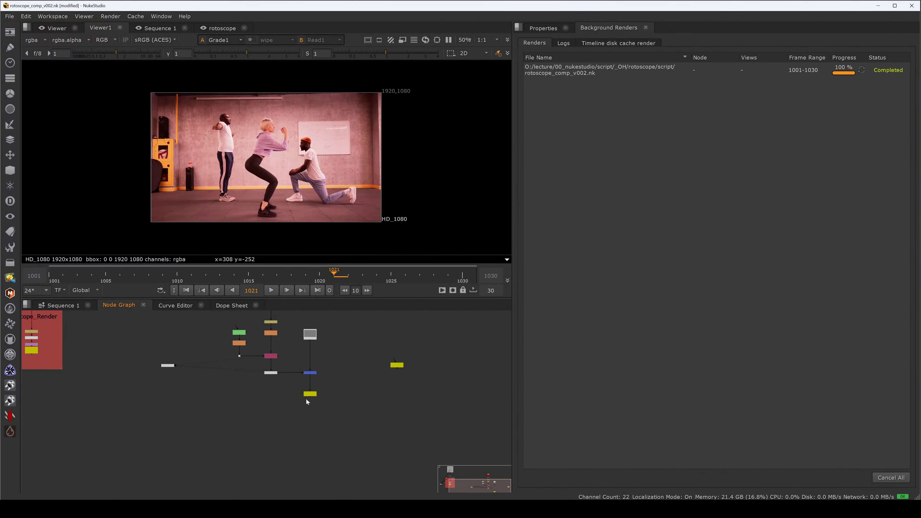
drag(167, 398, 259, 412)
scroll(259, 411, up, 4)
key(Delete)
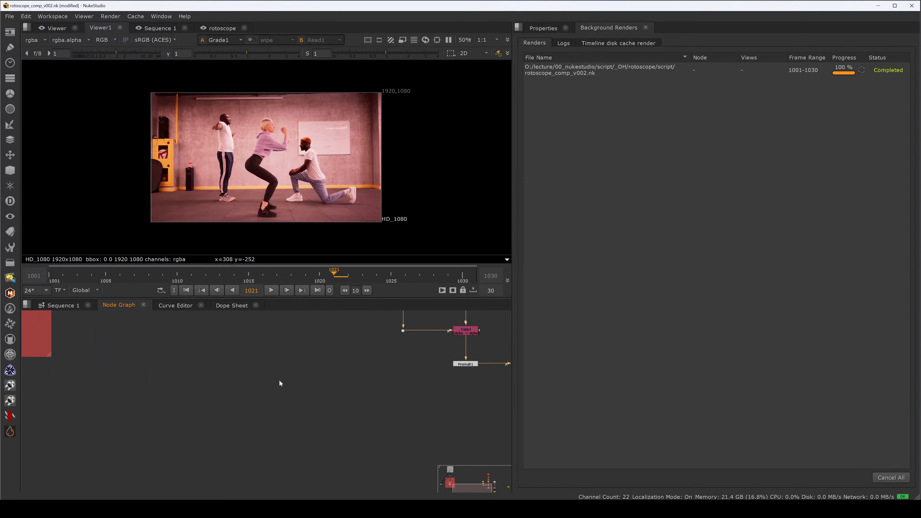
Step: View the Dot below the roto and blur branch in the second viewer, showing its alpha channel
scroll(323, 385, down, 2)
drag(382, 377, 318, 428)
scroll(346, 405, up, 2)
click(387, 404)
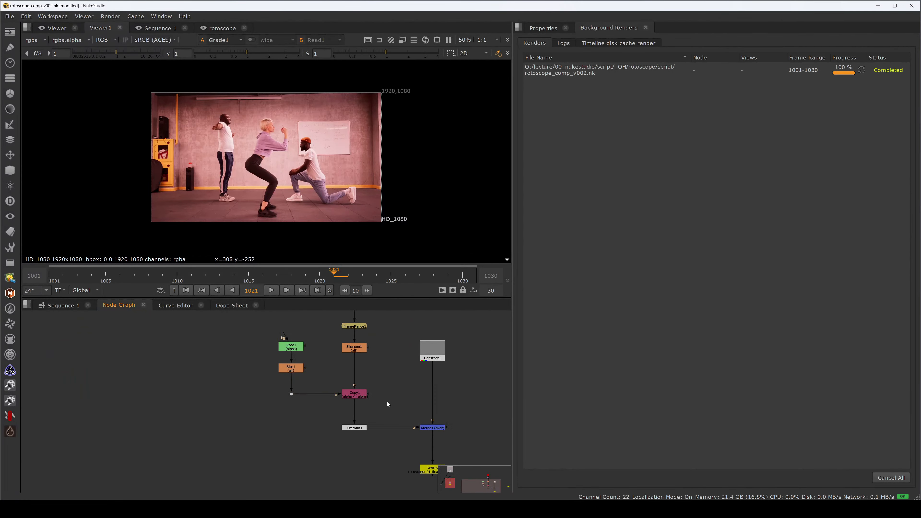
click(292, 394)
key(2)
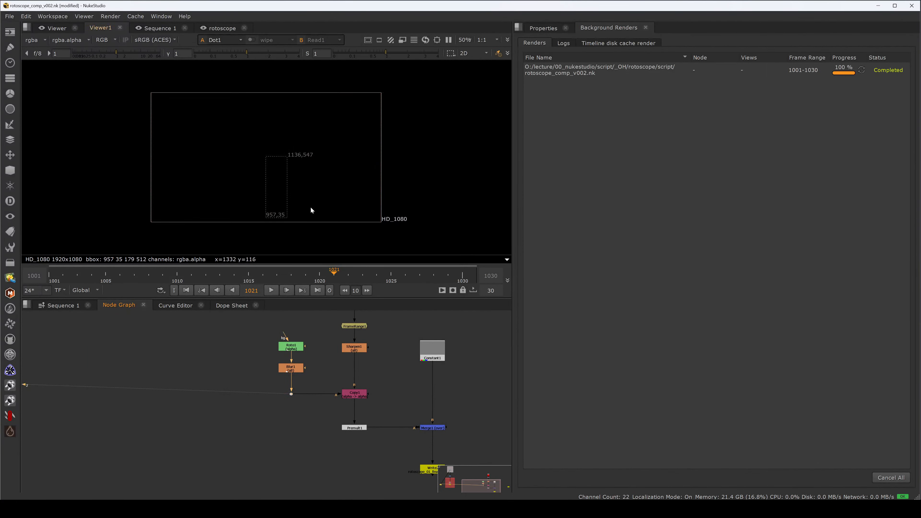
key(a)
drag(321, 390, 293, 372)
scroll(303, 388, down, 3)
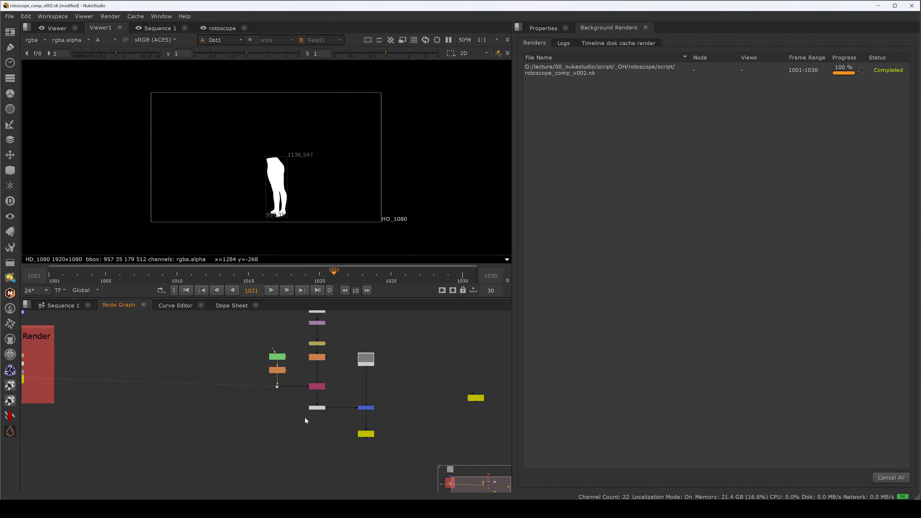
Step: Drag rotoscope_final_comp_v001.nk~ from the homework folder into the node graph
key(alt+Tab)
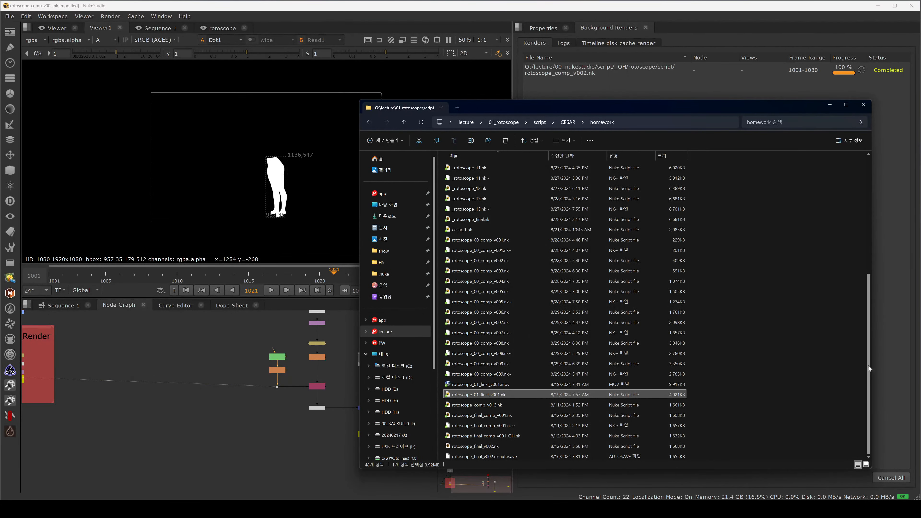
click(486, 436)
click(484, 426)
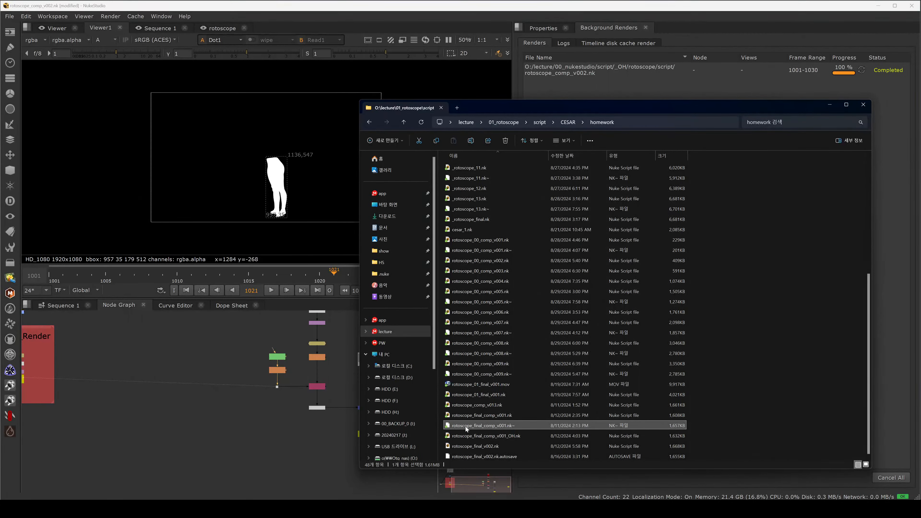
drag(466, 426, 312, 469)
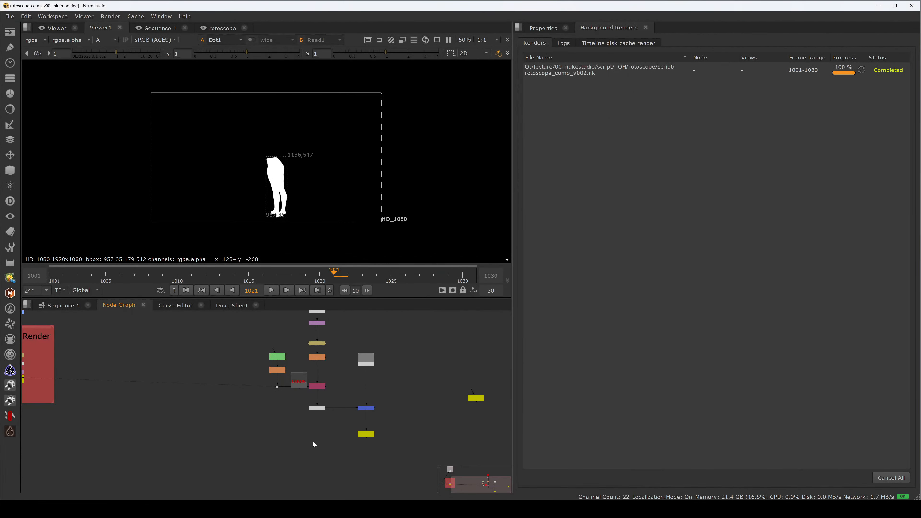
scroll(316, 461, down, 7)
scroll(321, 460, up, 6)
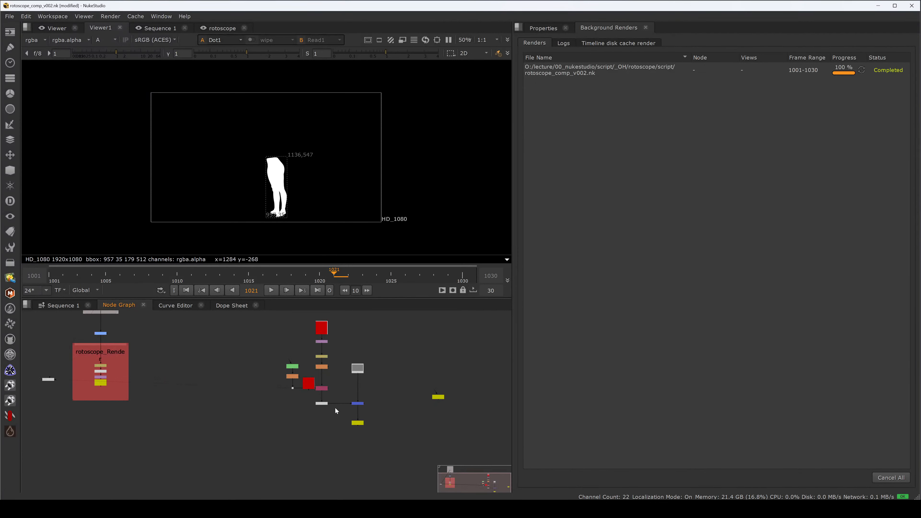
scroll(301, 459, down, 3)
key(alt+Tab)
drag(468, 427, 336, 468)
Step: Fit the node graph, view the imported Premult output in the viewer and maximize the node graph
click(503, 271)
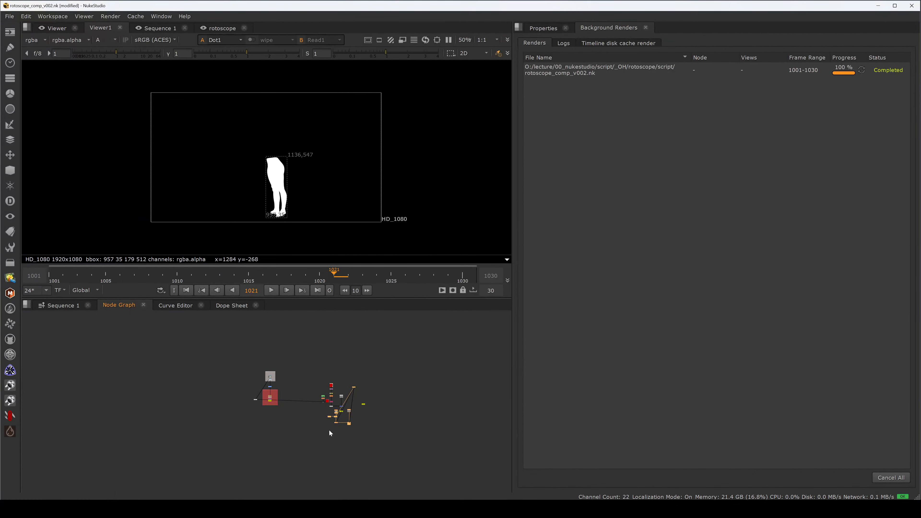
key(f)
drag(391, 381, 326, 418)
key(1)
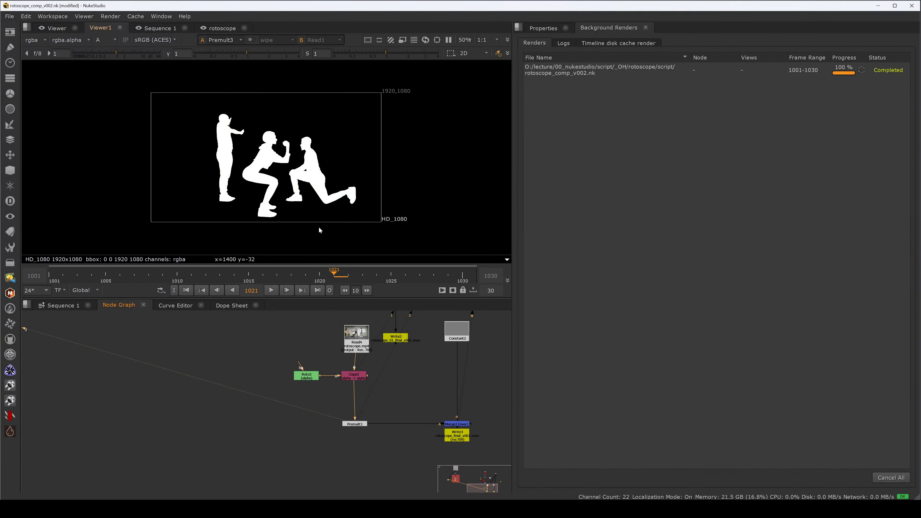
click(318, 402)
key(space)
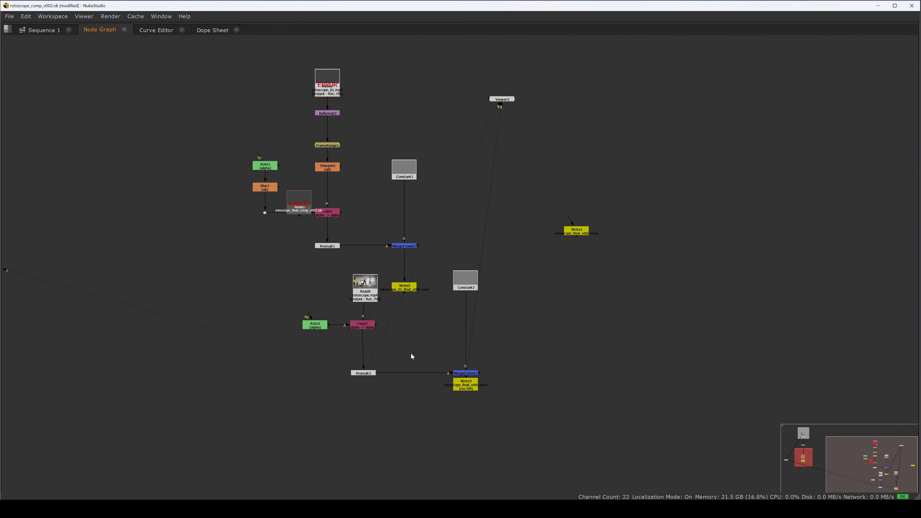
Step: Move the Roto2 node aside and delete the rest of the imported script's nodes
drag(314, 325, 117, 150)
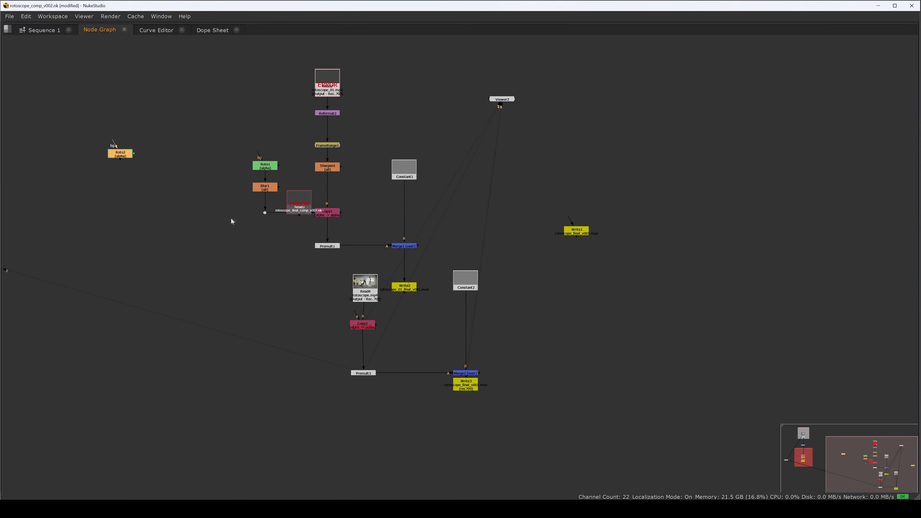
scroll(232, 218, down, 3)
drag(221, 98, 508, 353)
key(Delete)
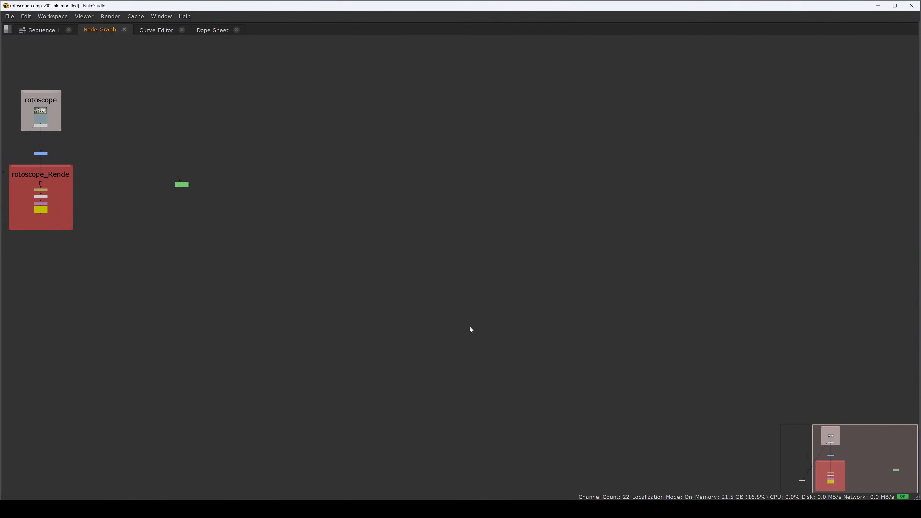
Step: Move the rotoscope_Render backdrop further down below the rotoscope backdrop
drag(177, 240, 489, 312)
scroll(362, 279, up, 3)
drag(420, 208, 192, 361)
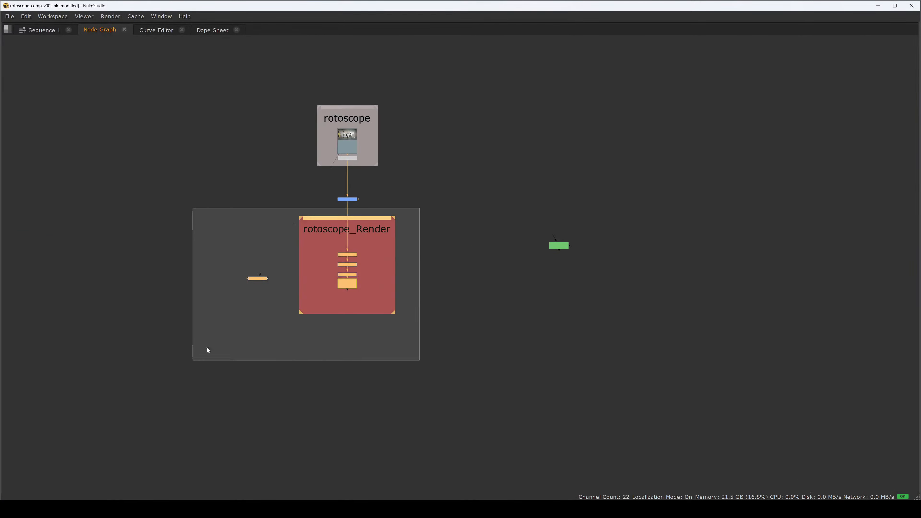
drag(341, 289, 336, 397)
Step: Add a CheckerBoard node and a Merge node beneath it in the empty graph area
click(460, 291)
key(Tab)
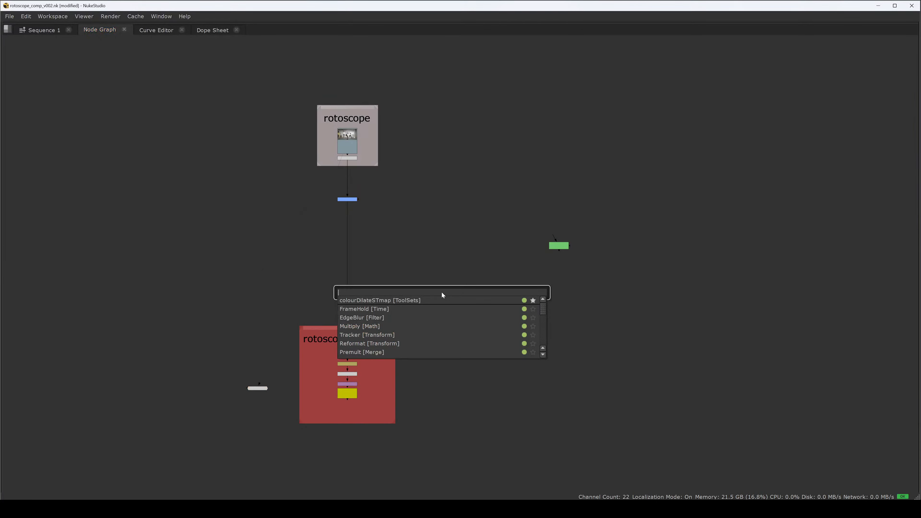
text(che)
key(Return)
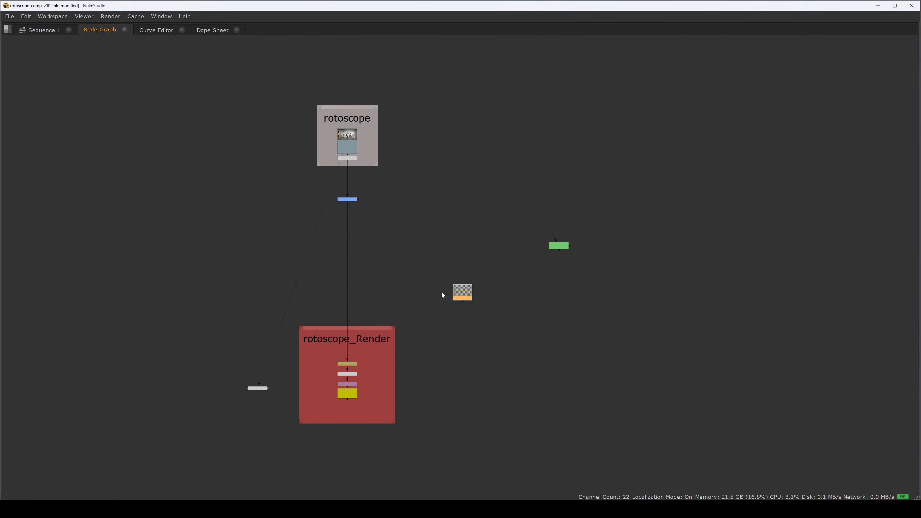
key(m)
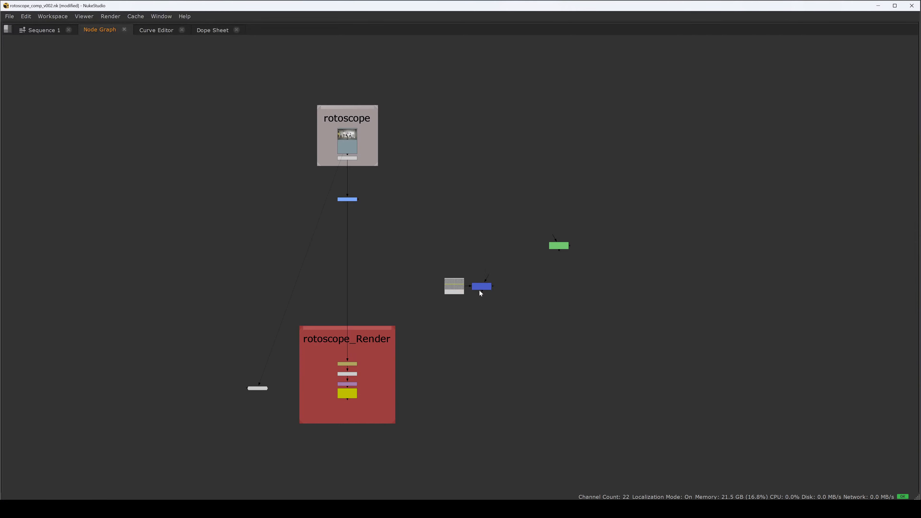
Step: Rearrange the graph, moving the render backdrop further down and the Premult node aside
drag(367, 328, 360, 451)
drag(360, 443, 376, 262)
drag(376, 272, 376, 423)
drag(385, 165, 384, 332)
drag(276, 377, 139, 379)
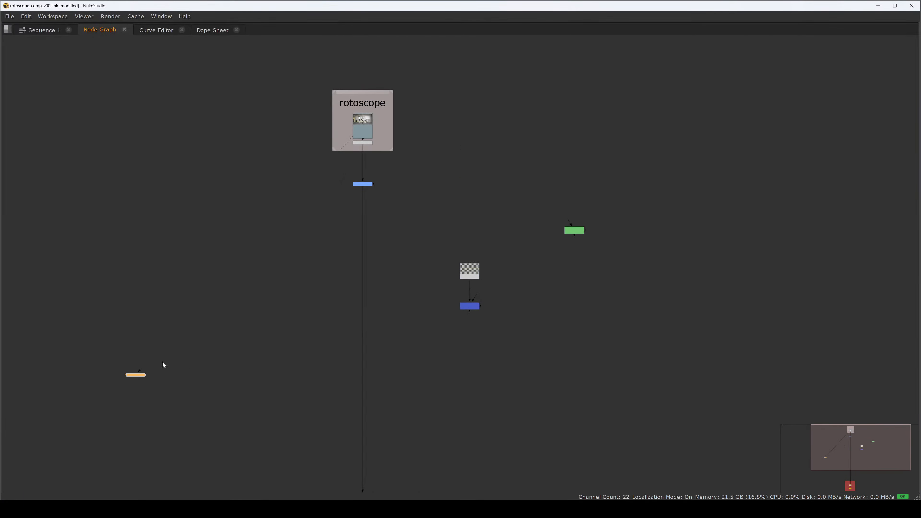
Step: Reposition the dot and bring the Roto2 node near the CheckerBoard and Merge setup
drag(363, 184, 544, 126)
scroll(526, 222, up, 3)
drag(633, 196, 358, 268)
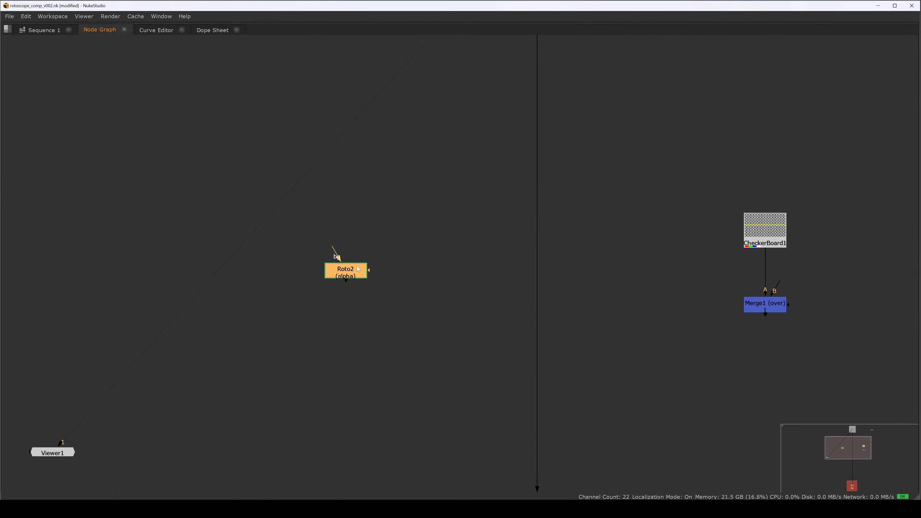
Step: Add a Copy node and connect its A input to Roto2
click(447, 280)
key(k)
drag(438, 268, 348, 270)
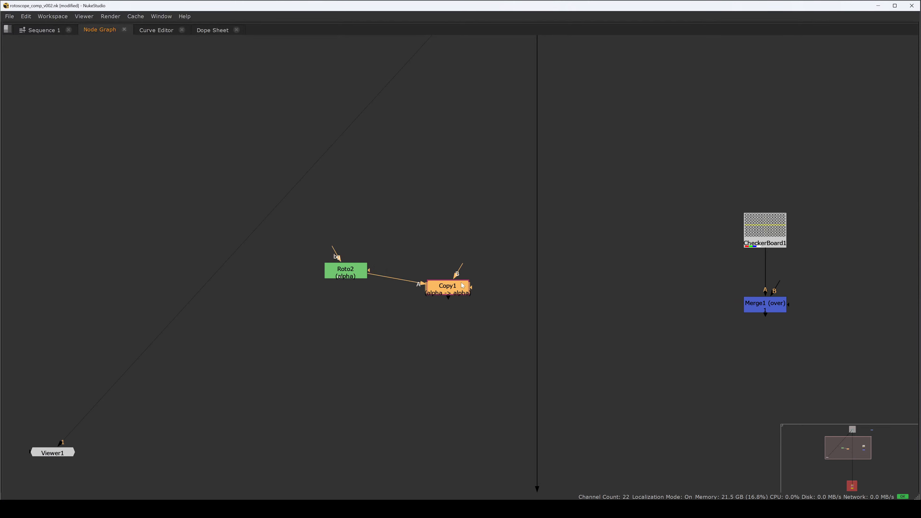
Step: Insert a dot on the Read line, connect it to Copy1's B input, and place Copy1 directly beneath it
drag(456, 273, 506, 208)
drag(535, 267, 485, 387)
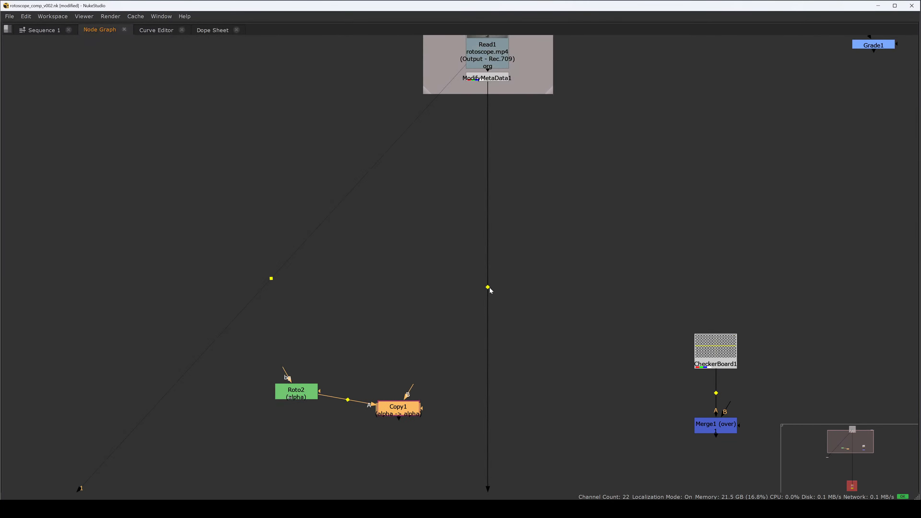
drag(489, 288, 488, 324)
drag(412, 387, 487, 328)
drag(487, 338, 484, 363)
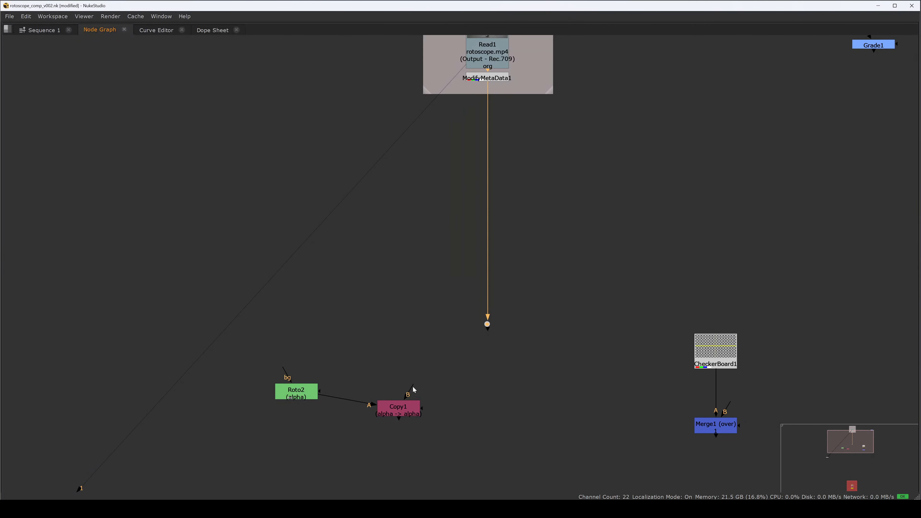
drag(412, 386, 486, 326)
key(ctrl+z)
key(ctrl+z)
drag(410, 389, 486, 327)
drag(487, 341, 402, 408)
drag(399, 408, 486, 391)
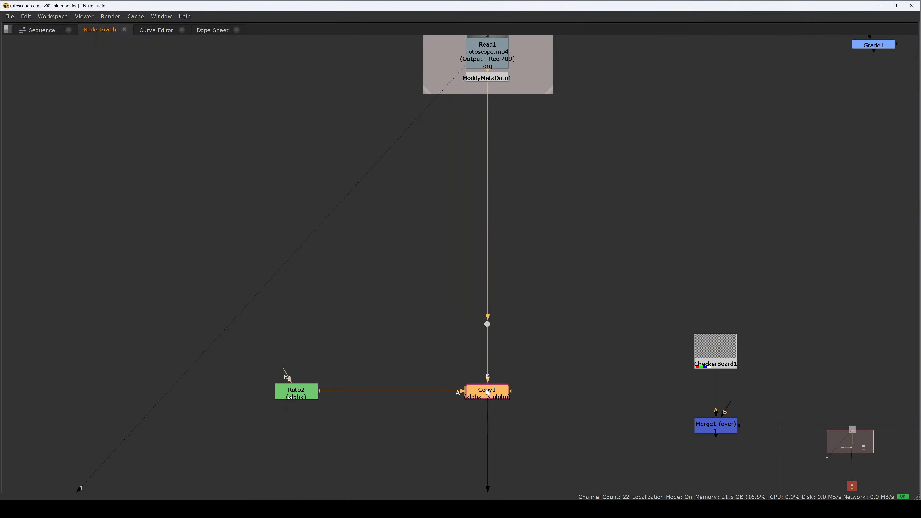
Step: Add a Premult node below Copy1
text(n)
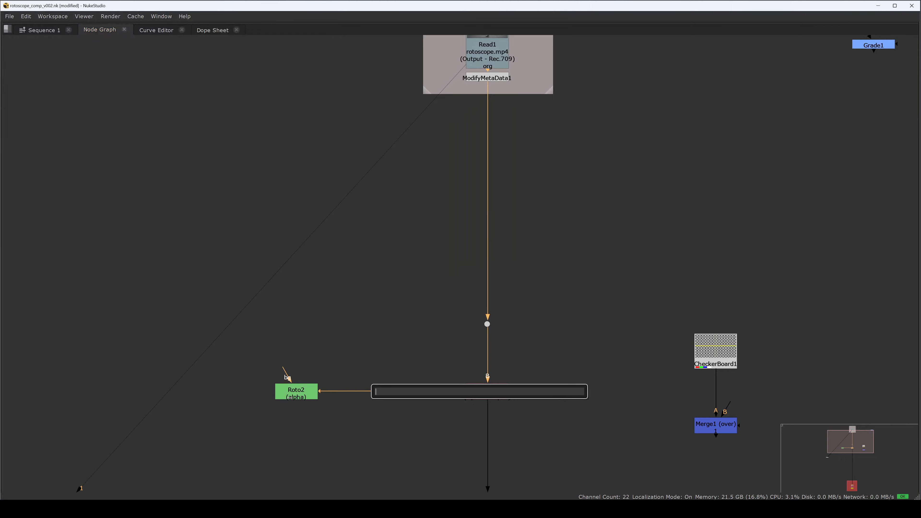
text(prem)
key(Return)
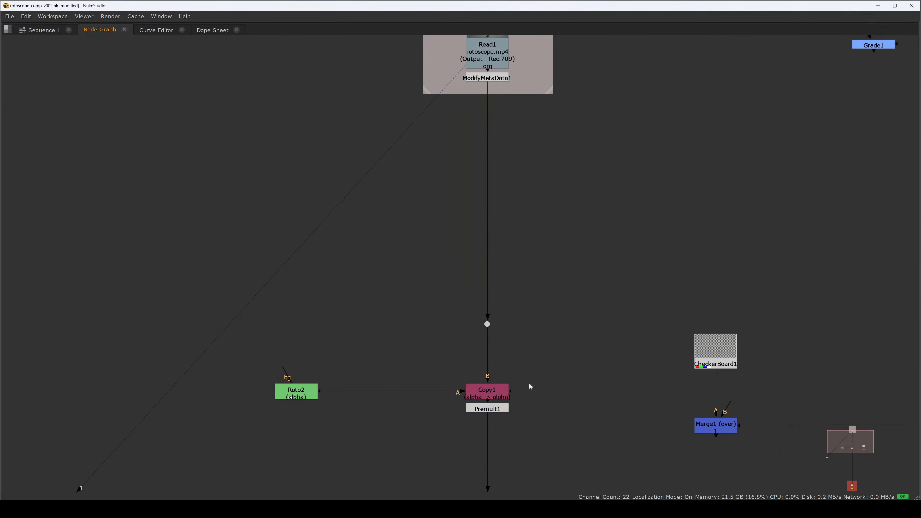
Step: Position Premult1 lower and route its output through a dot into Merge1's B input
drag(490, 409, 490, 458)
drag(533, 400, 426, 292)
drag(616, 321, 615, 447)
drag(615, 446, 378, 334)
click(580, 323)
ctrl+click(378, 334)
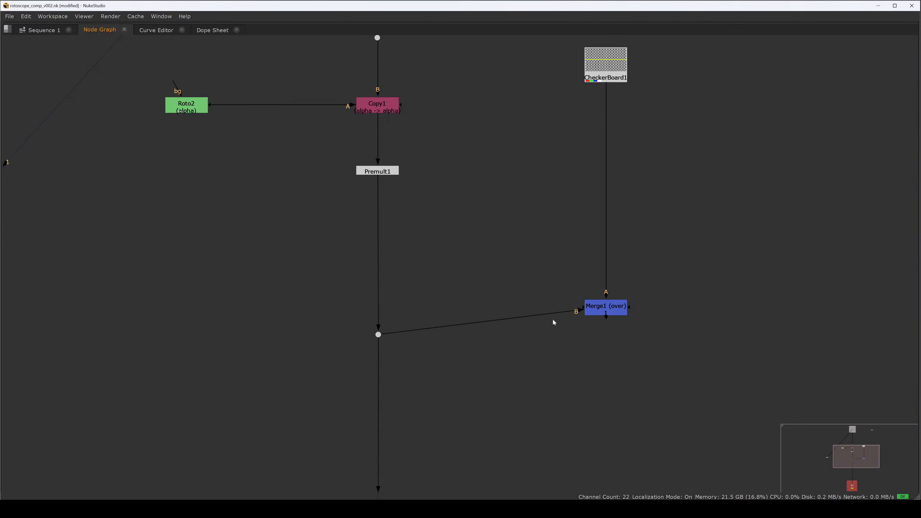
Step: Move Merge1 down and connect its output to the nodes inside the rotoscope_Render backdrop
drag(607, 309, 607, 336)
scroll(513, 336, down, 3)
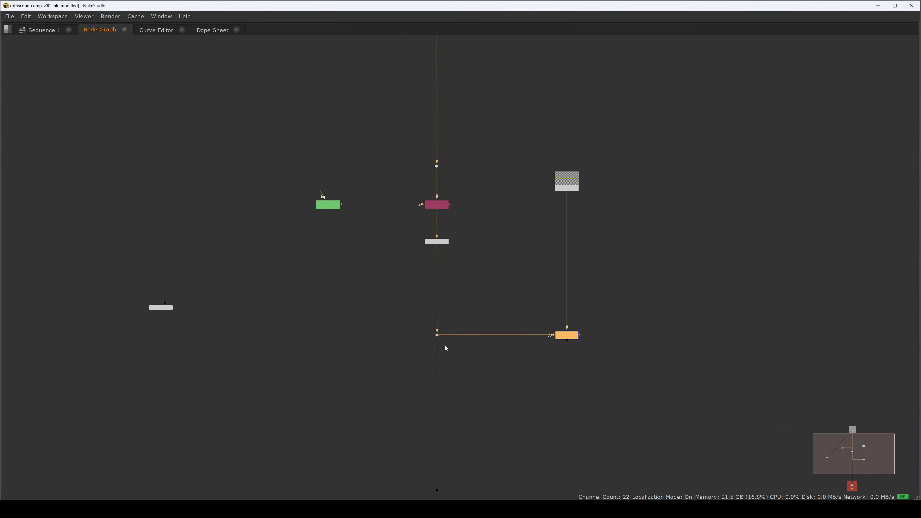
drag(437, 350, 558, 338)
drag(526, 436, 506, 254)
drag(563, 315, 349, 506)
drag(528, 415, 540, 312)
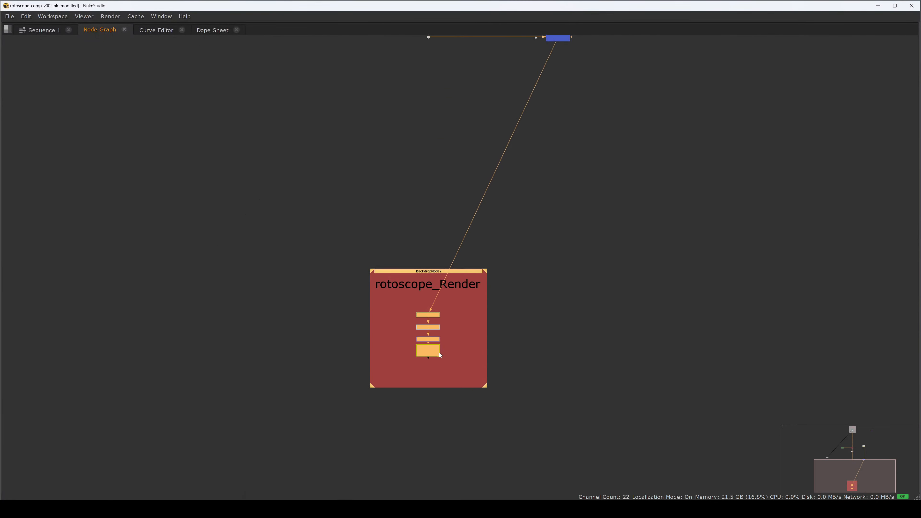
drag(433, 351, 563, 418)
click(562, 348)
key(3)
click(465, 351)
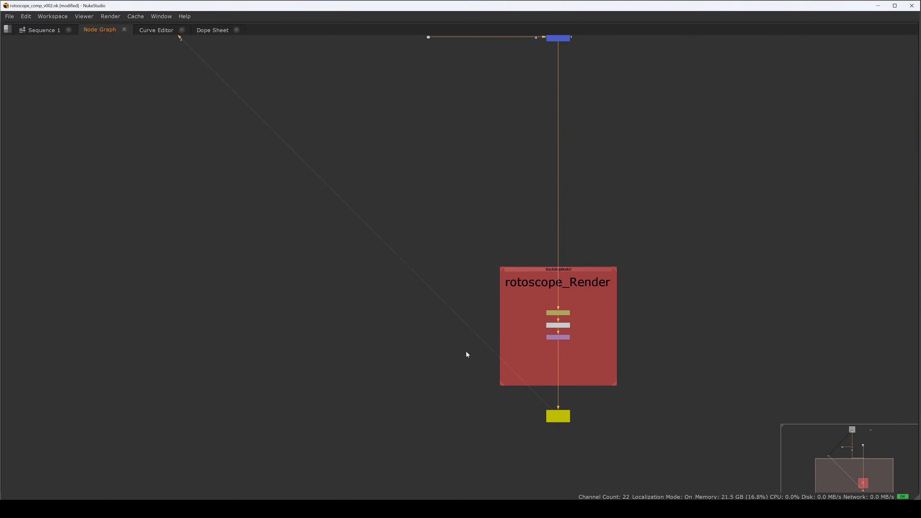
key(space)
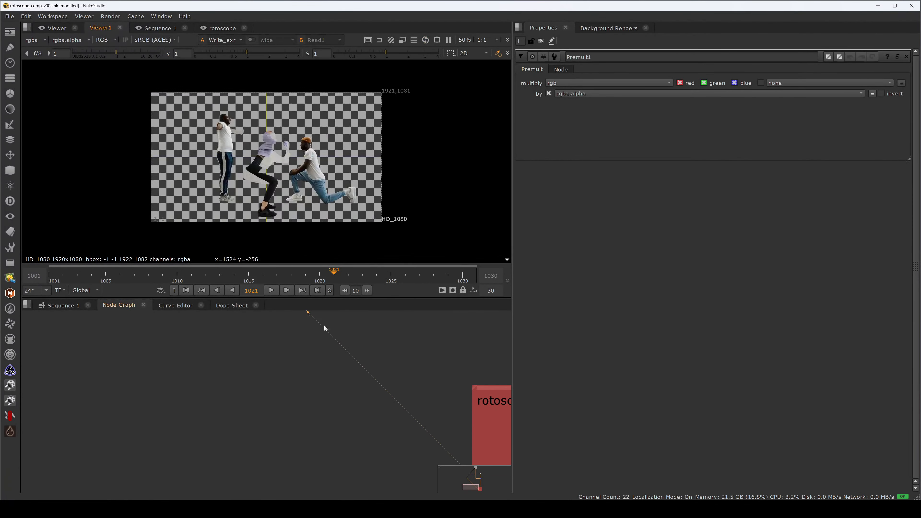
Step: Open Roto2's properties and select all of its shape keyframes in the Dope Sheet
drag(324, 329, 321, 423)
drag(354, 317, 339, 463)
drag(350, 320, 335, 432)
scroll(297, 429, up, 3)
drag(275, 400, 302, 400)
double_click(303, 400)
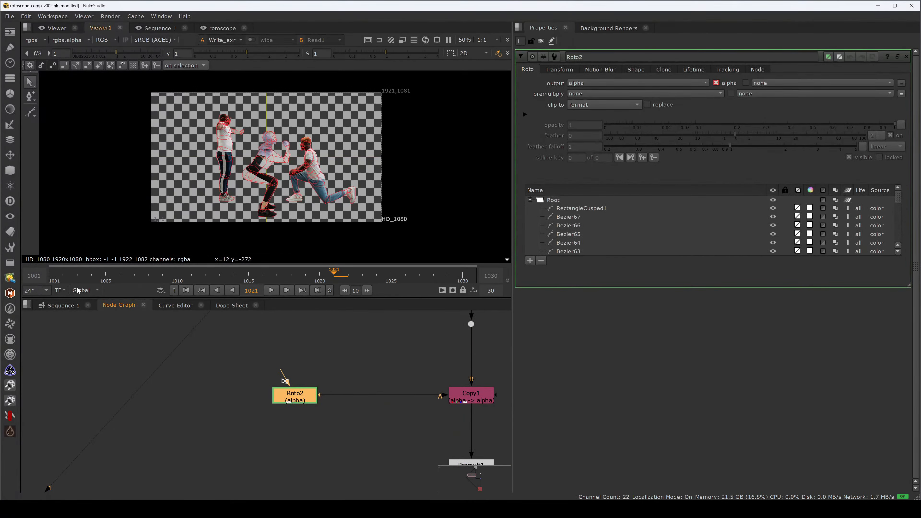
click(215, 306)
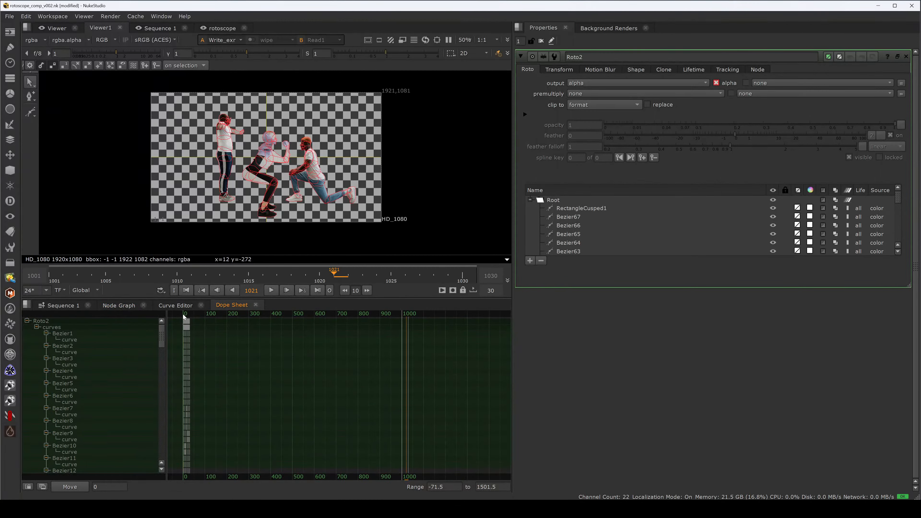
drag(216, 324, 178, 341)
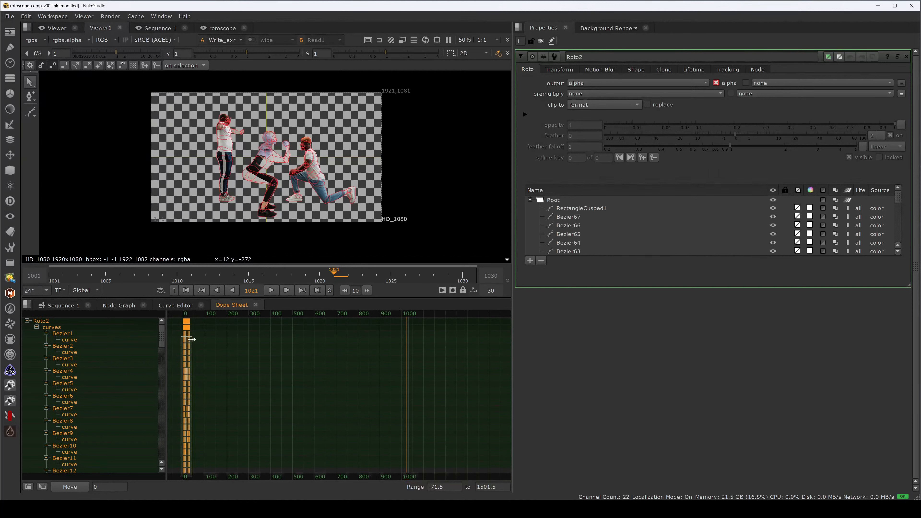
key(f)
click(185, 333)
click(196, 314)
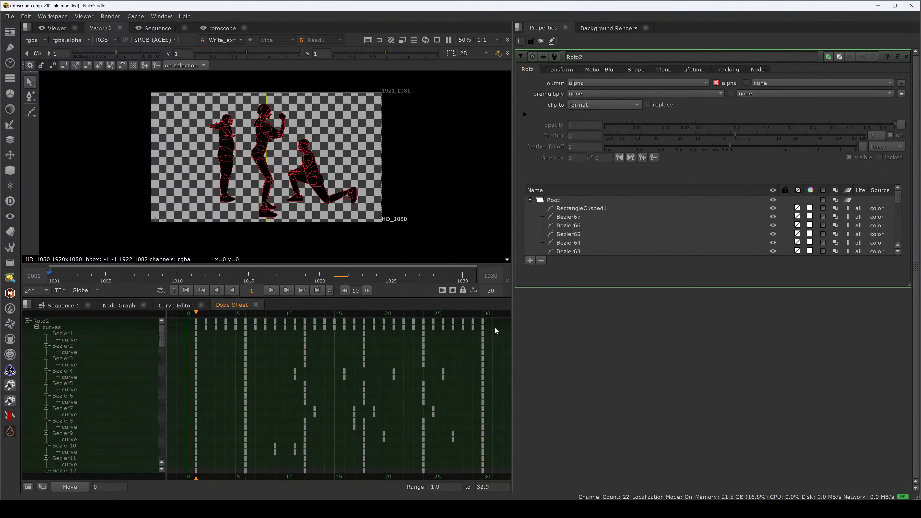
drag(496, 331, 169, 479)
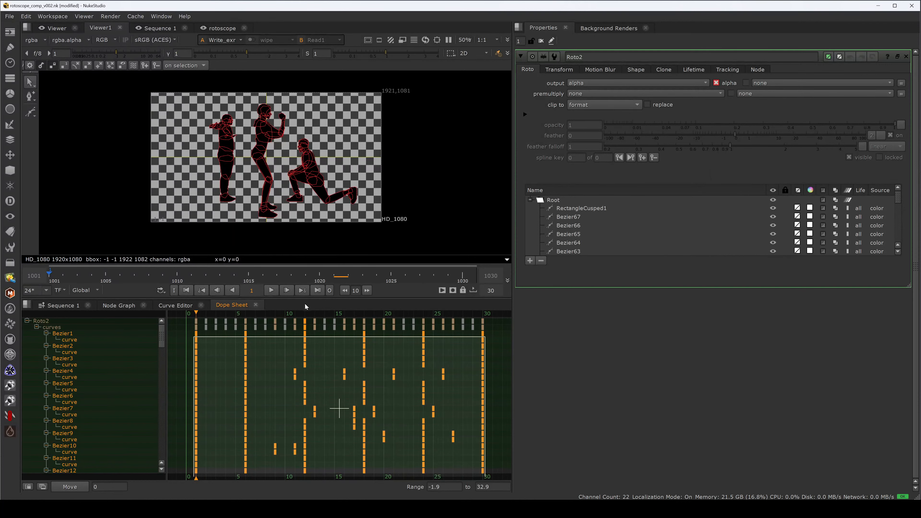
key(space)
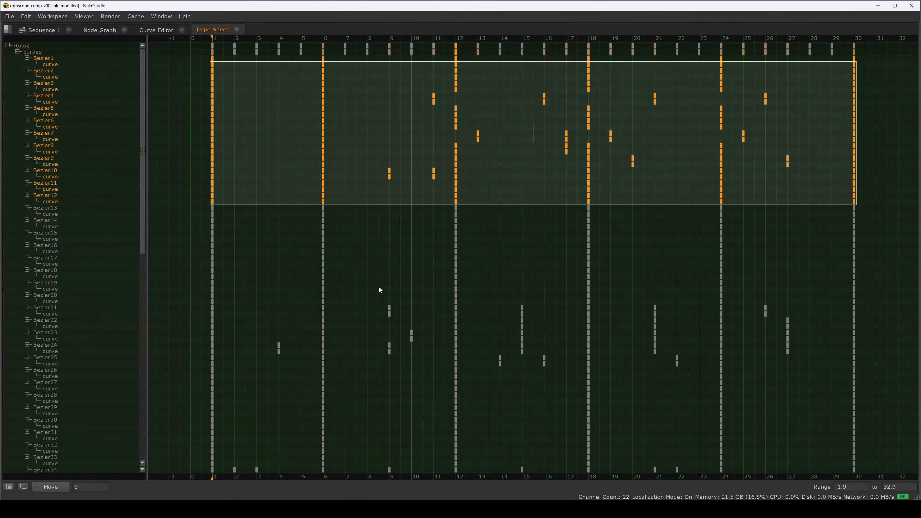
scroll(273, 302, down, 3)
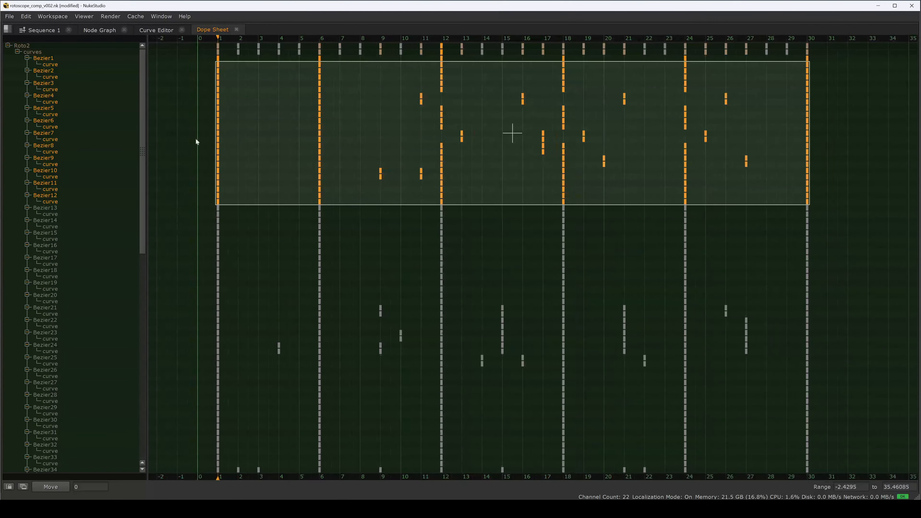
click(189, 85)
key(ctrl+a)
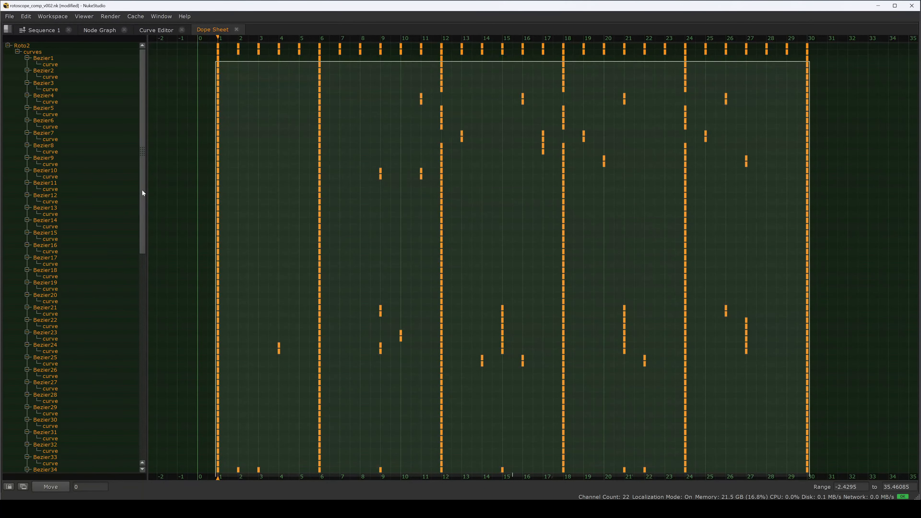
Step: Move the selected Roto2 keyframes forward by 1000 frames
scroll(142, 190, down, 5)
scroll(174, 83, up, 5)
click(84, 488)
text(1000)
click(54, 489)
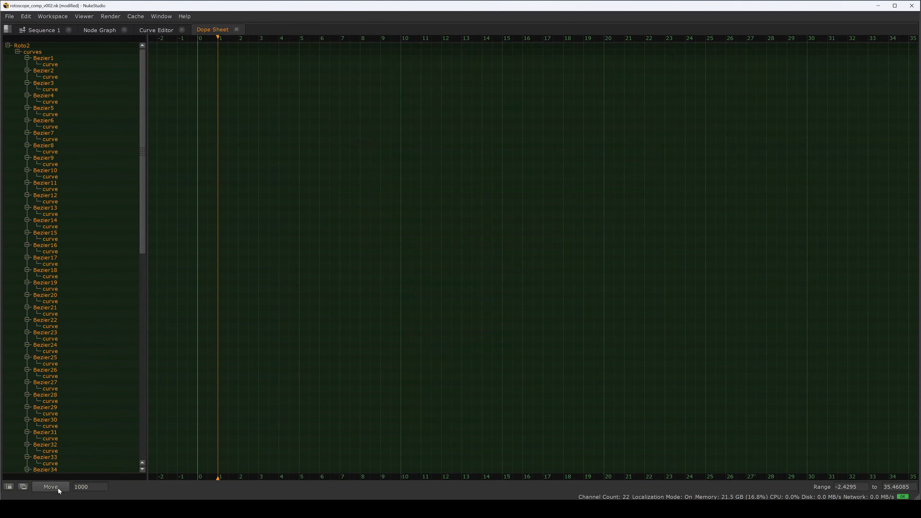
Step: Frame the shifted keyframes around frames 1001–1030 and check the roto shapes against the plate at frame 1001
key(f)
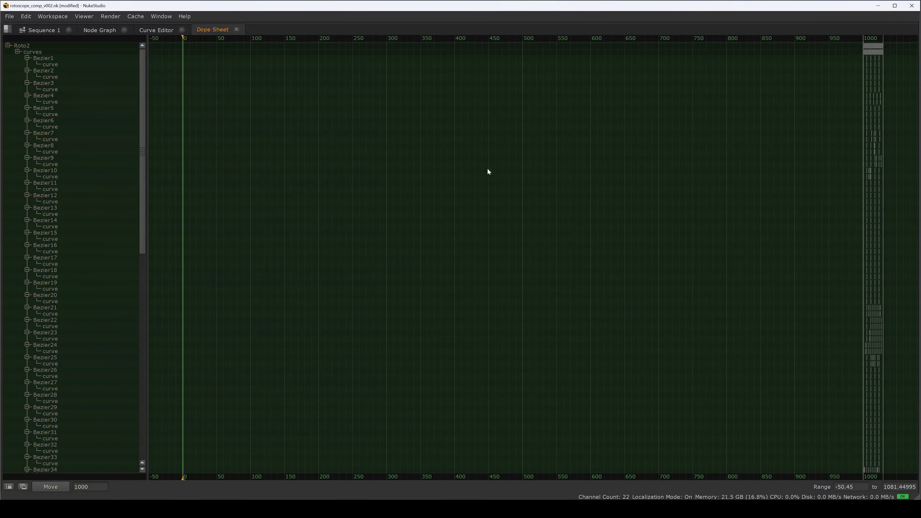
drag(817, 45, 887, 448)
click(834, 96)
drag(896, 46, 895, 48)
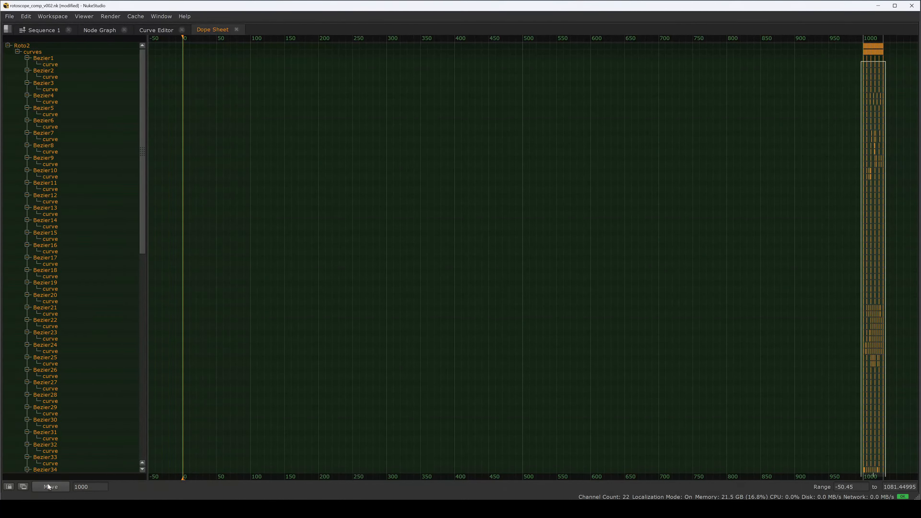
drag(841, 69, 890, 49)
key(f)
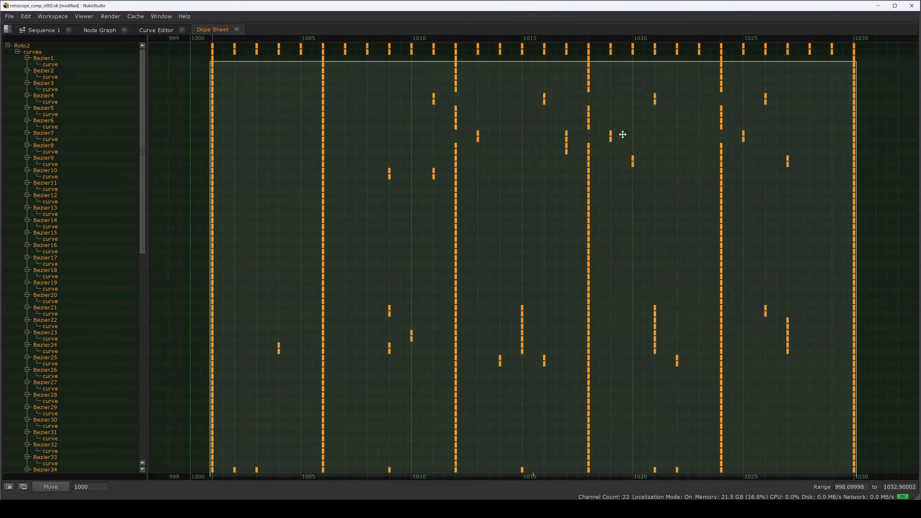
click(193, 78)
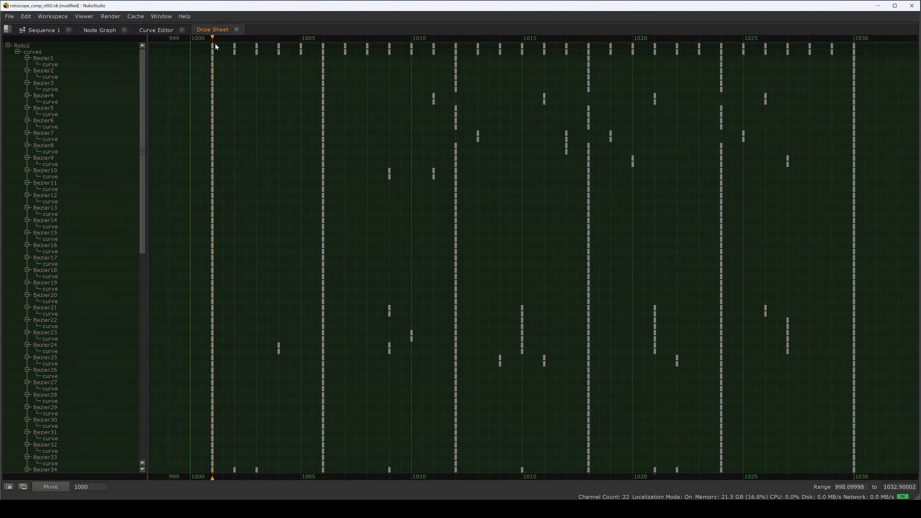
key(space)
key(space)
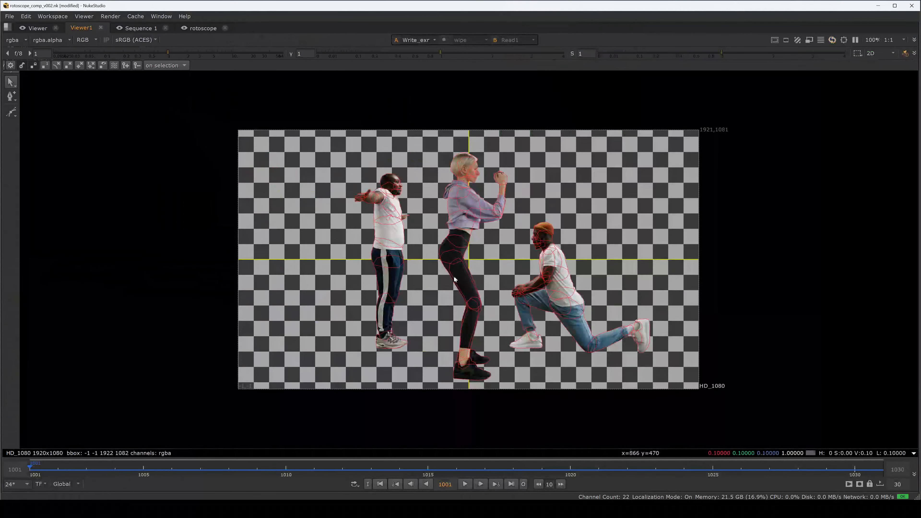
key(f)
Step: View Merge1 in the viewer to see the cut-out dancers over the checkerboard
key(space)
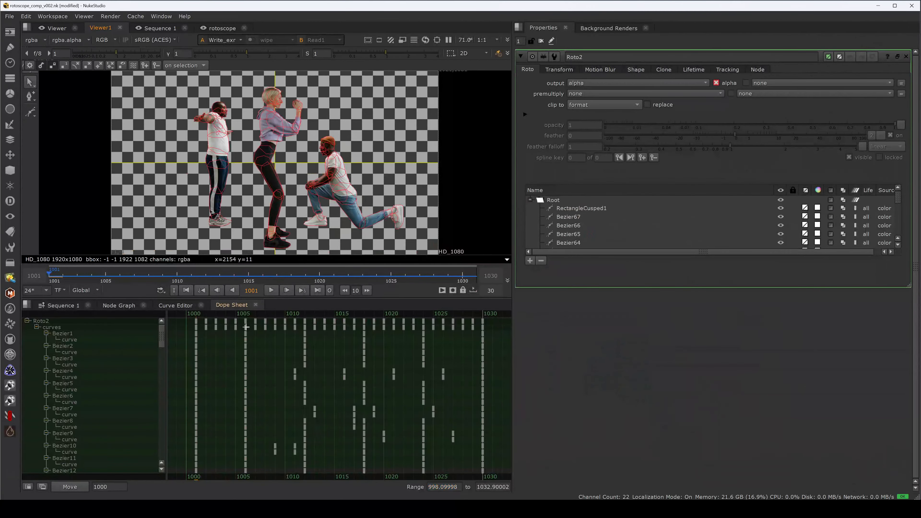
click(120, 310)
key(space)
scroll(396, 336, down, 3)
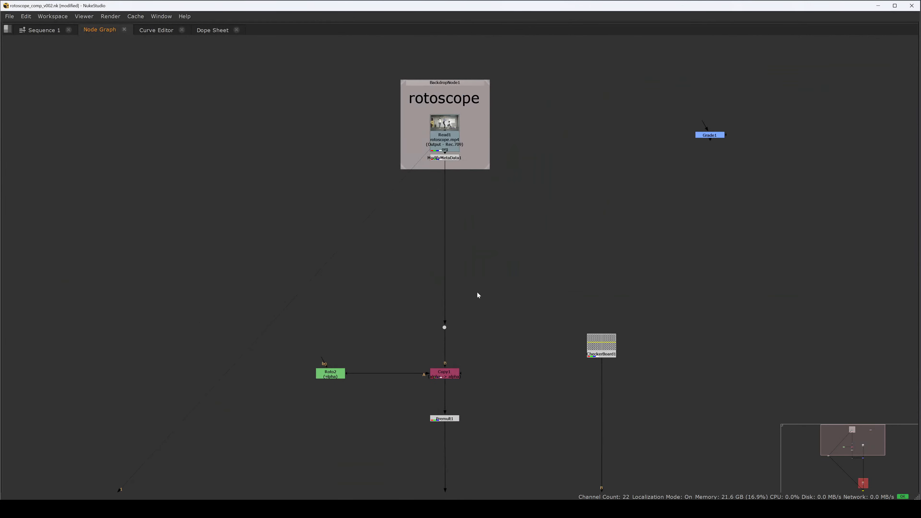
key(1)
mouse_move(505, 304)
mouse_down()
mouse_move(495, 232)
mouse_move(447, 232)
mouse_up()
mouse_move(500, 363)
mouse_down()
mouse_move(453, 224)
mouse_move(473, 301)
mouse_up()
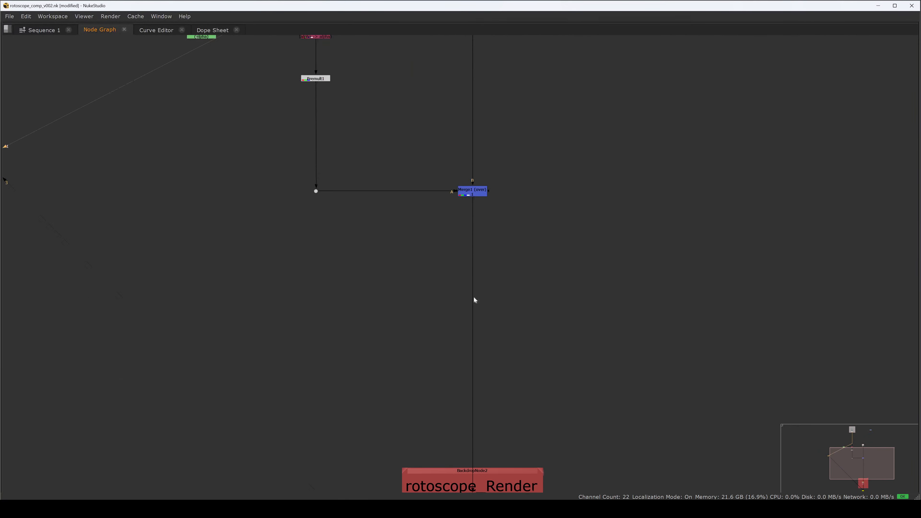
key(space)
key(space)
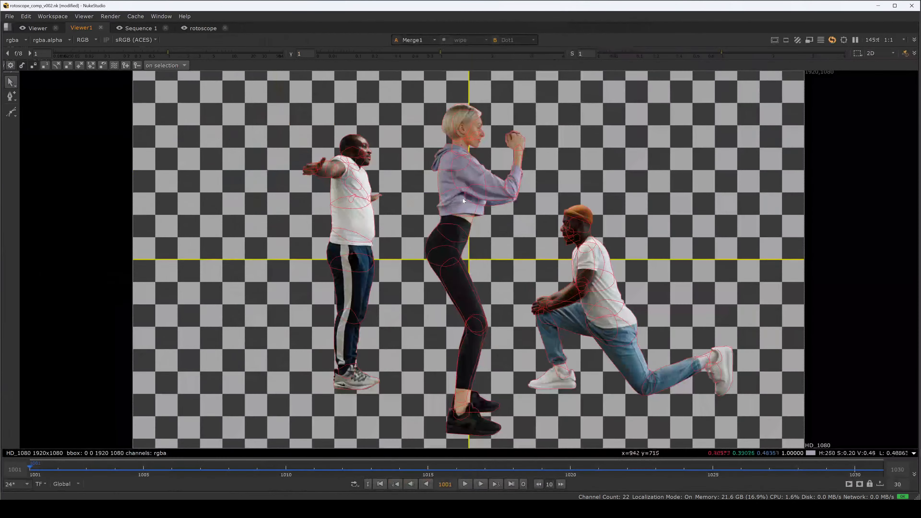
Step: Turn off the viewer overlays and play the checkerboard comp through the frame range
key(q)
key(q)
key(q)
key(q)
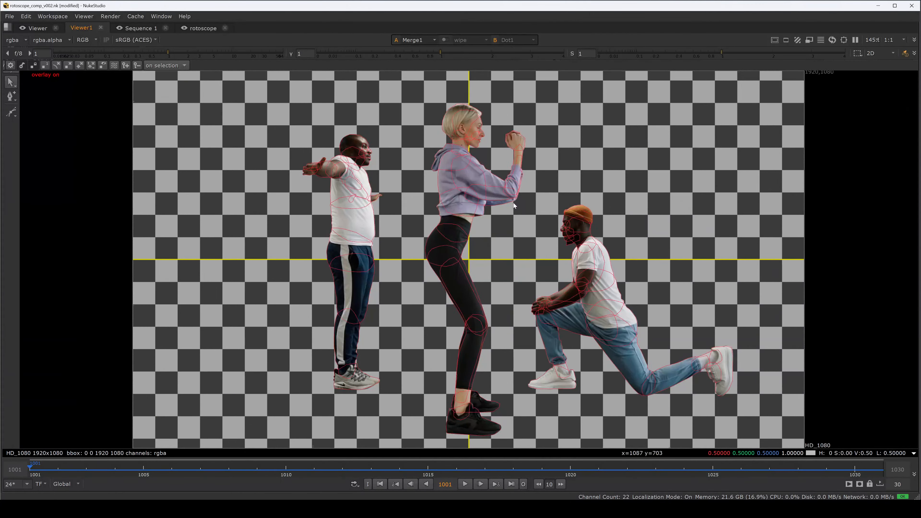
key(space)
key(space)
key(q)
key(l)
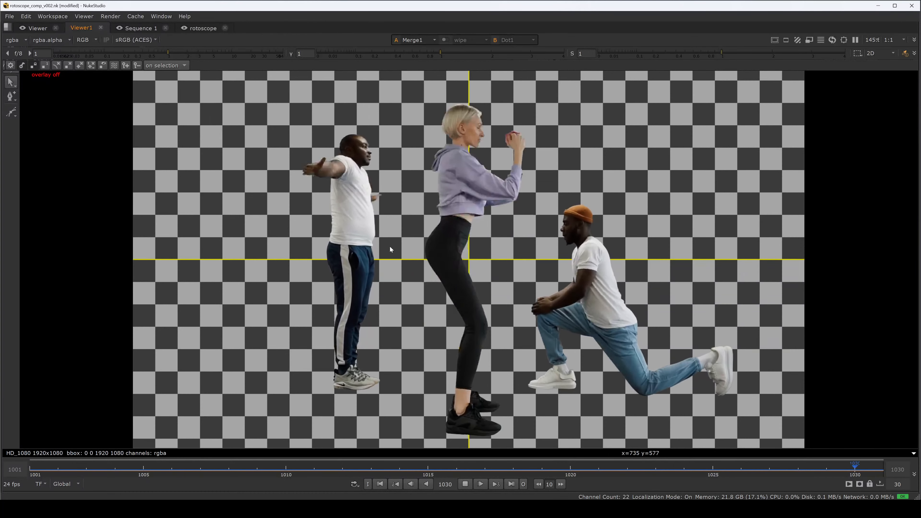
key(k)
key(space)
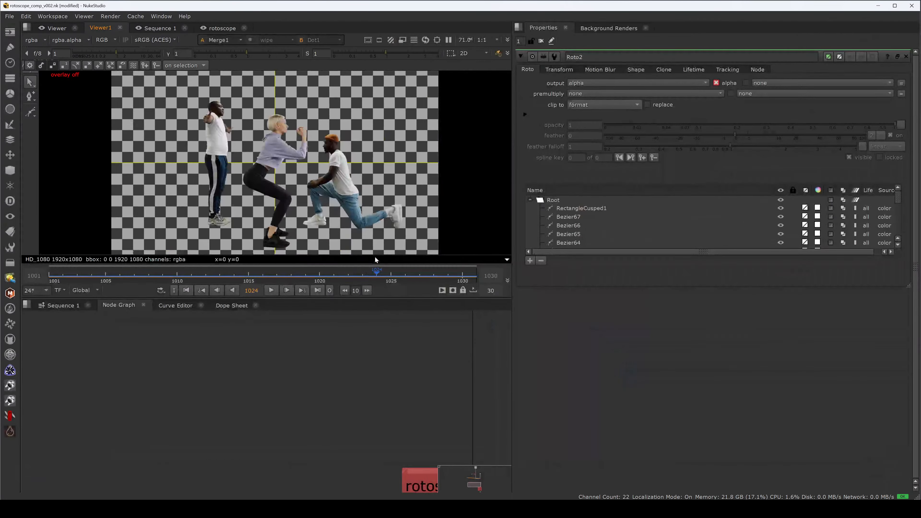
Step: Select Roto2 and enlarge the Properties panel to show its full shape list
scroll(363, 404, down, 1)
scroll(363, 407, down, 3)
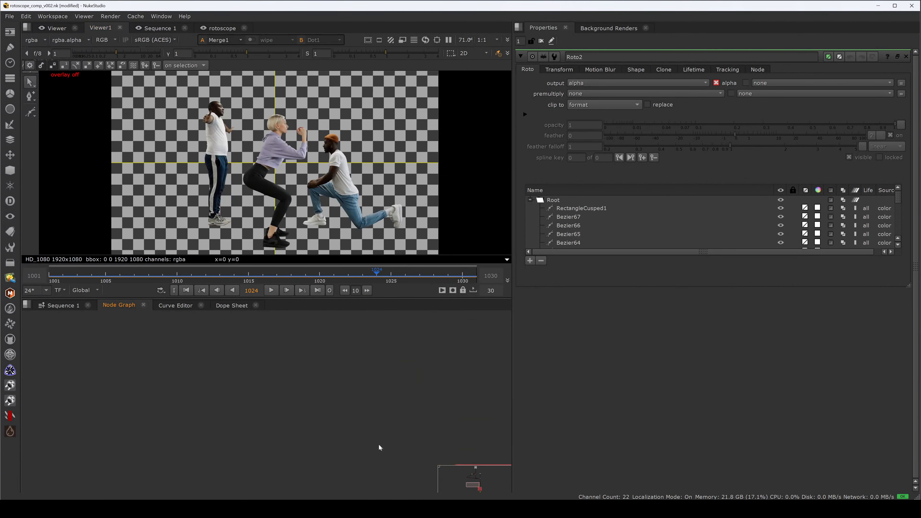
drag(334, 318, 349, 458)
scroll(348, 418, up, 6)
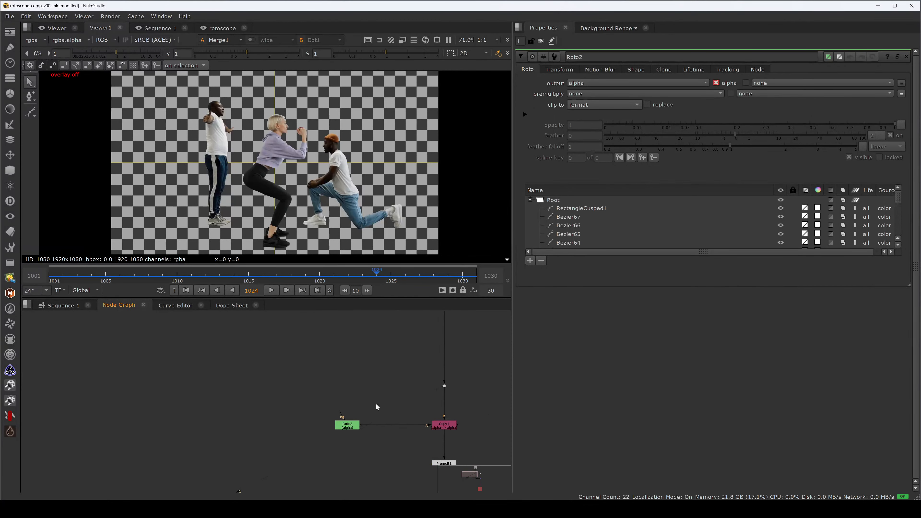
drag(350, 414, 329, 389)
click(331, 383)
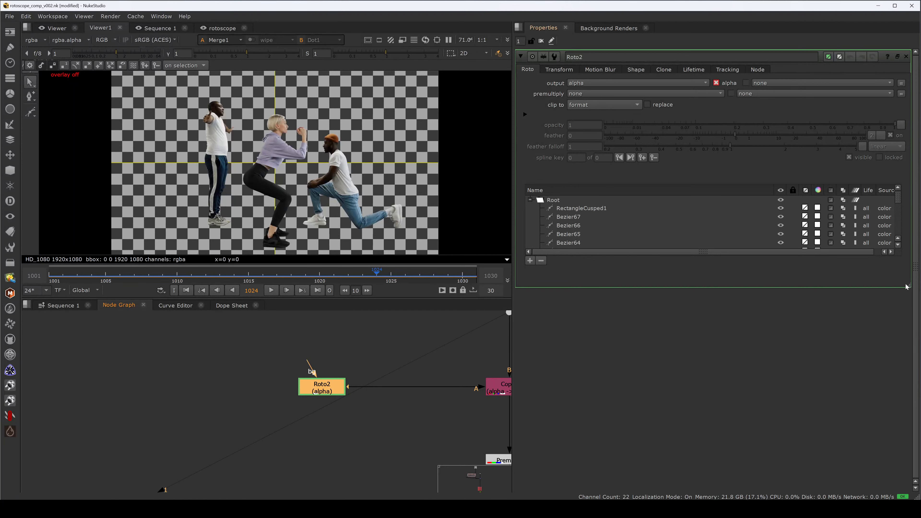
drag(907, 287, 862, 498)
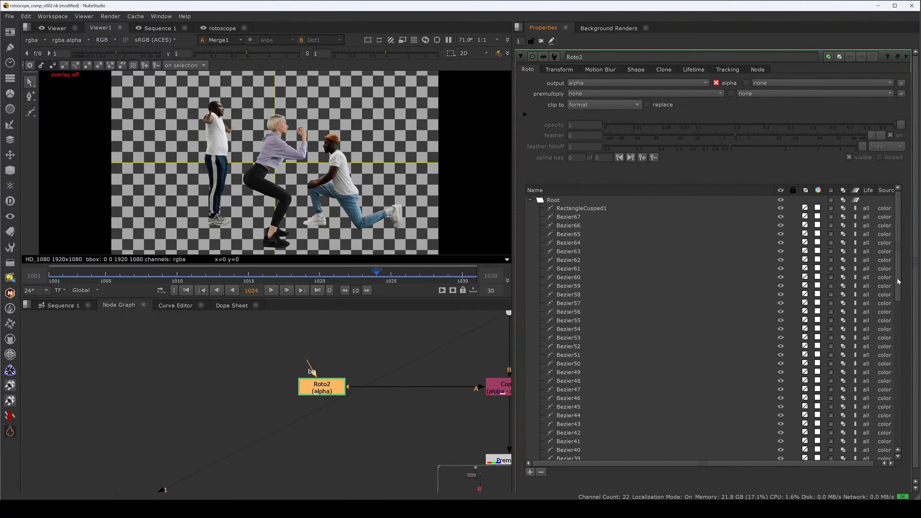
Step: Select Roto2 and inspect its shape keyframes in the Dope Sheet, then return to the Node Graph
drag(899, 281, 896, 243)
click(363, 351)
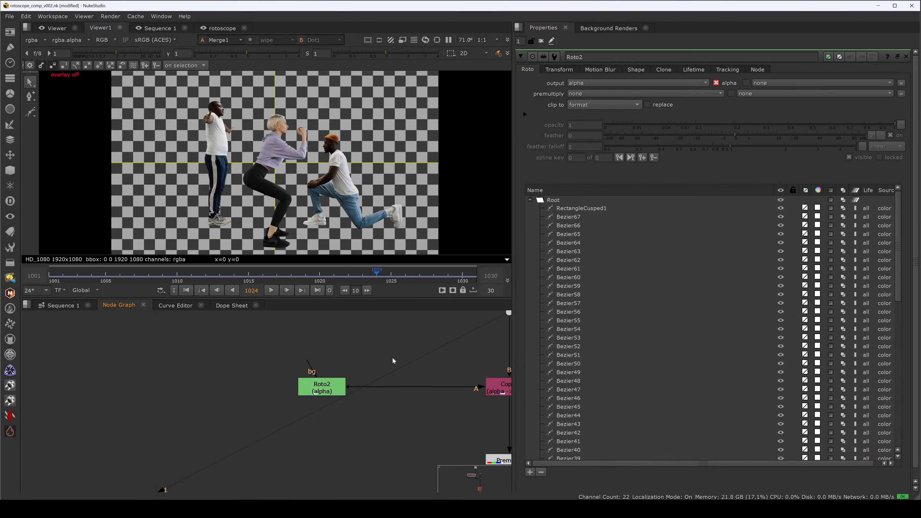
drag(393, 358, 328, 353)
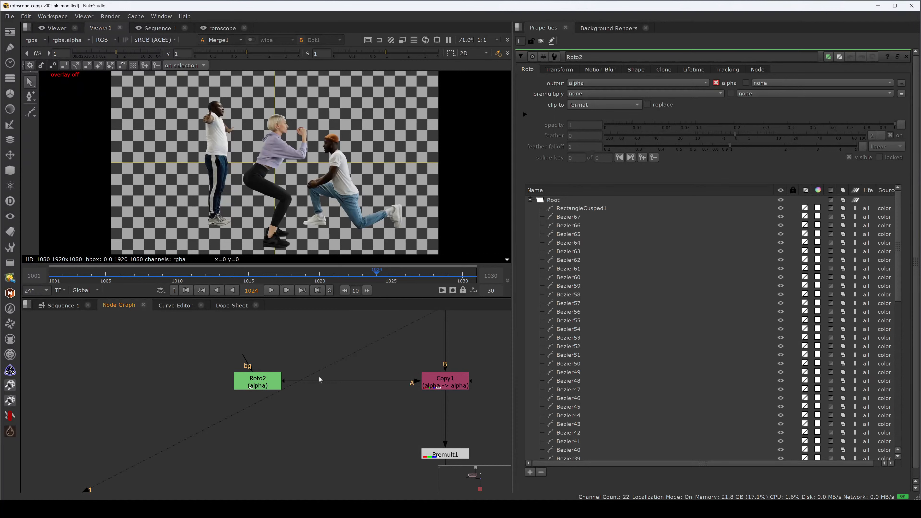
drag(258, 381, 264, 381)
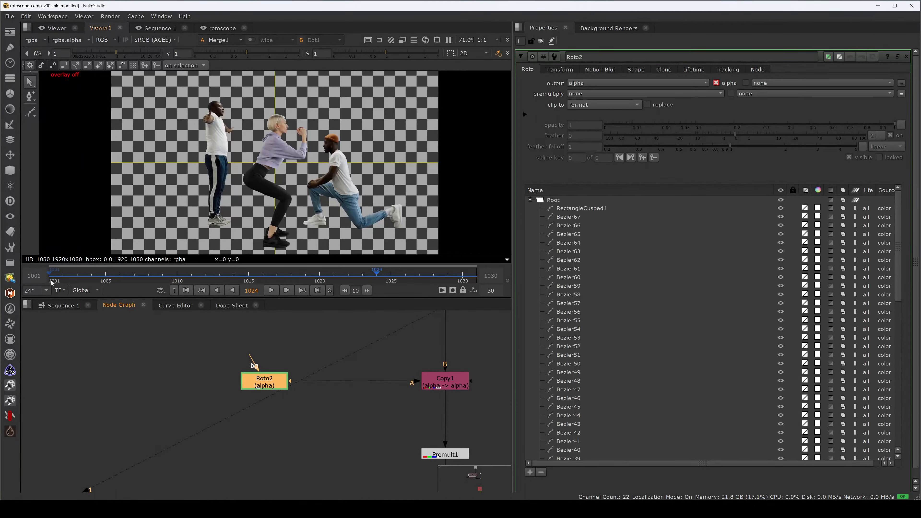
click(224, 306)
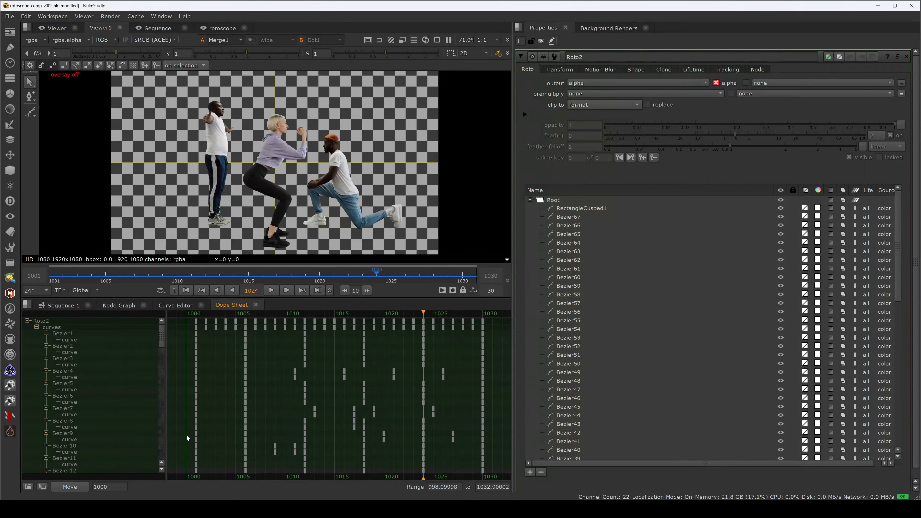
click(62, 305)
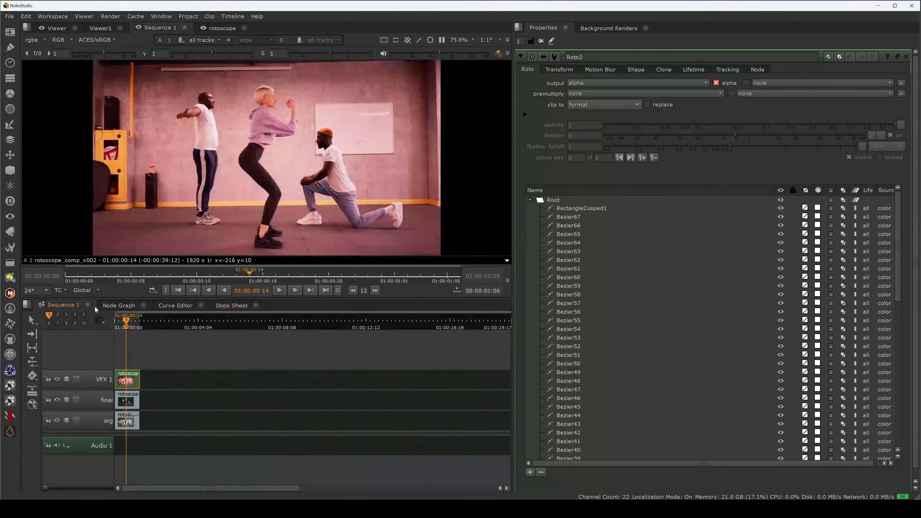
click(117, 306)
click(169, 306)
click(124, 309)
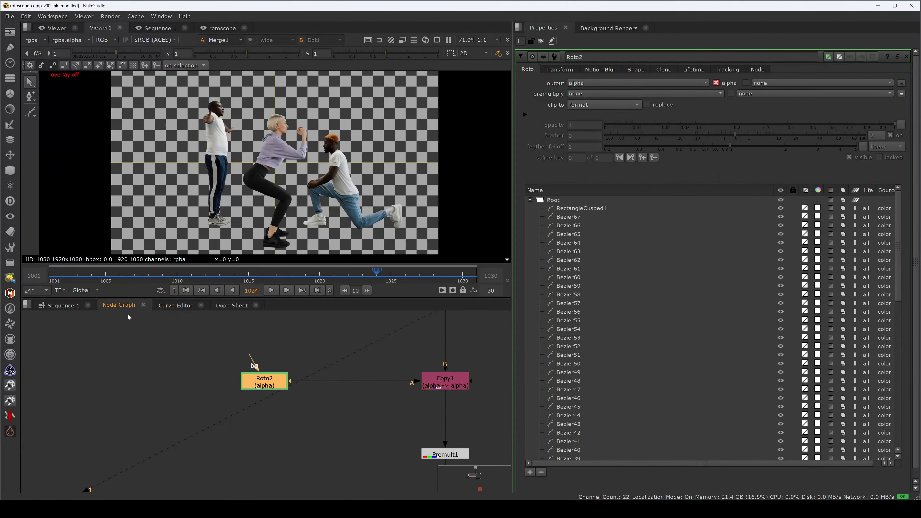
Step: Navigate the node graph to the Write_exr node and connect it to viewer input 3
click(232, 380)
scroll(239, 379, down, 5)
key(space)
drag(331, 463, 330, 358)
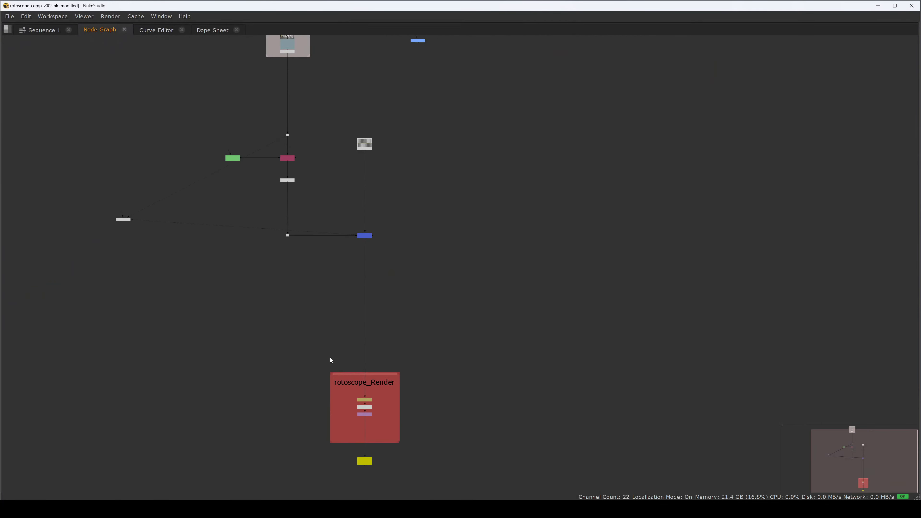
scroll(324, 412, up, 3)
drag(350, 476, 337, 422)
scroll(344, 423, up, 5)
click(428, 356)
key(3)
click(335, 409)
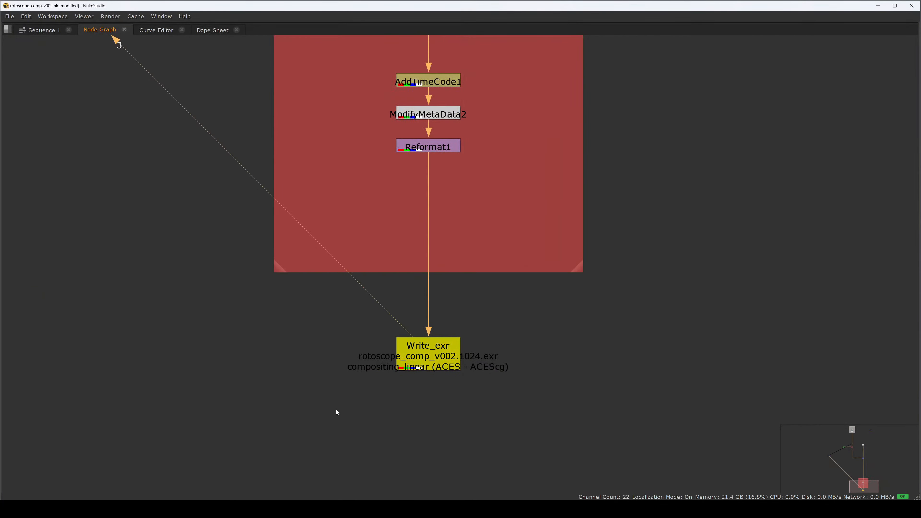
key(space)
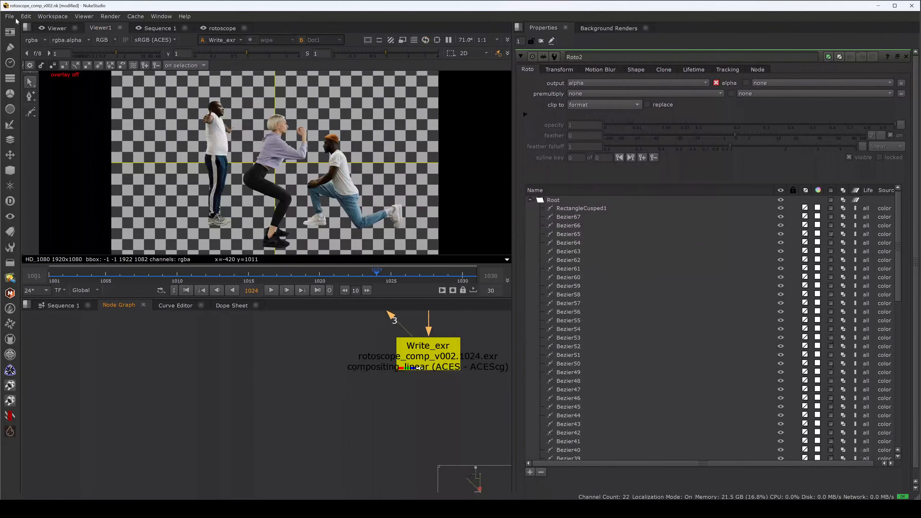
key(space)
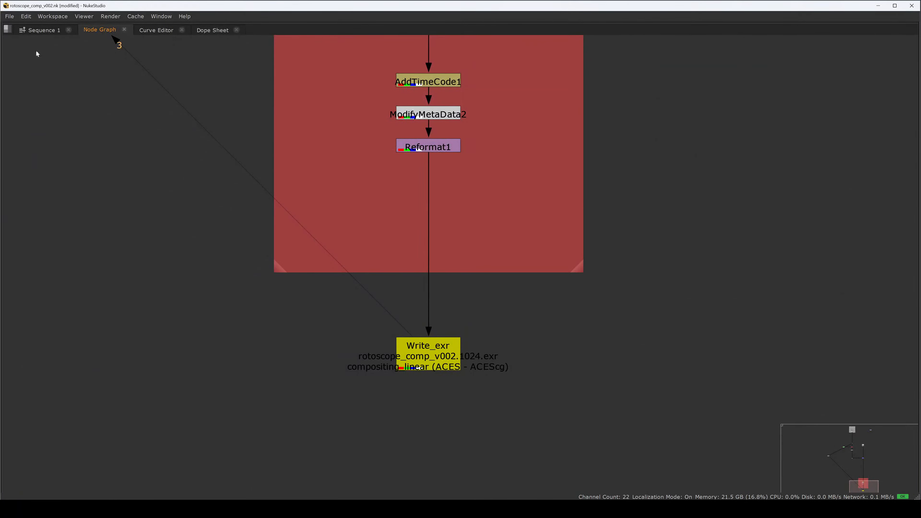
Step: Save a new version of the comp as rotoscope_comp_v003
click(10, 16)
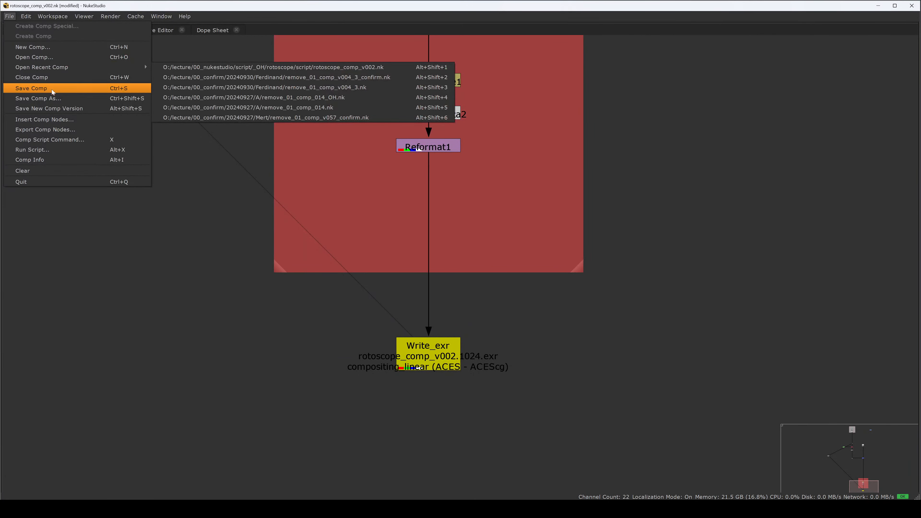
click(58, 109)
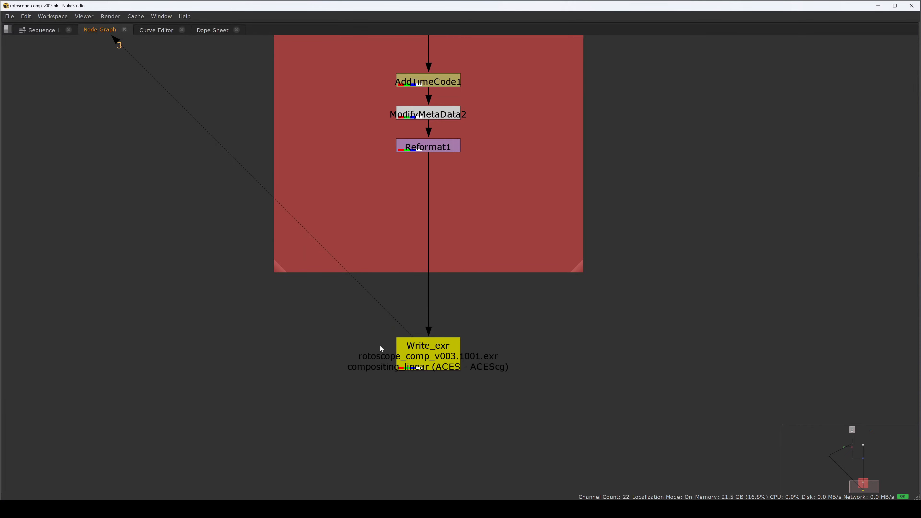
scroll(380, 347, down, 5)
drag(322, 195, 343, 395)
drag(340, 222, 354, 429)
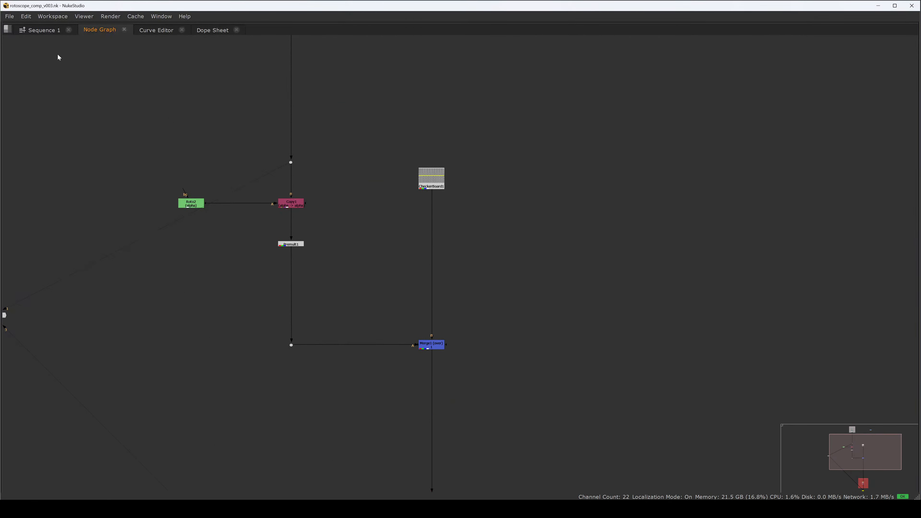
key(space)
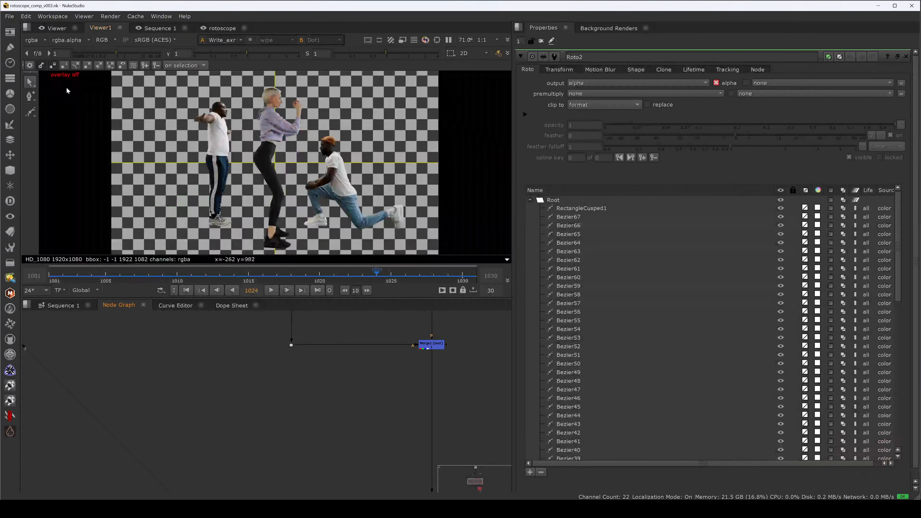
Step: Switch to the Sequence 1 timeline and the Conforming workspace
click(57, 29)
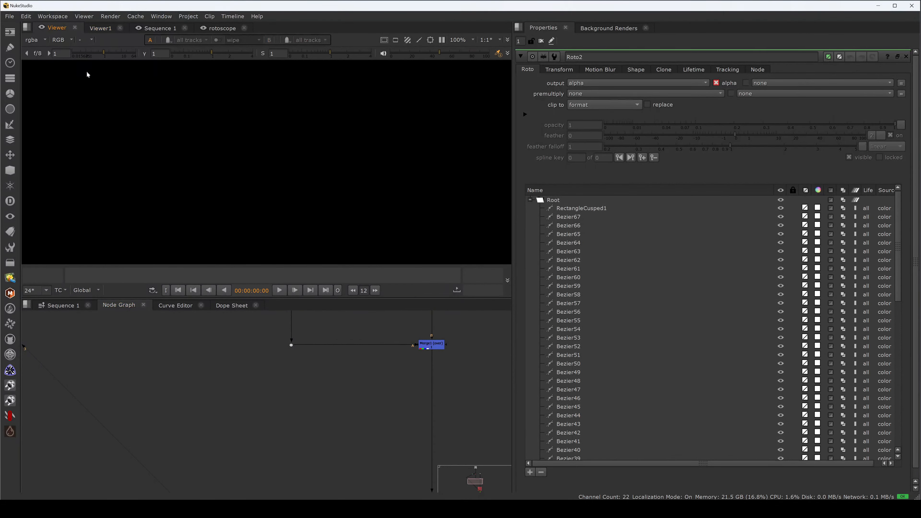
click(61, 305)
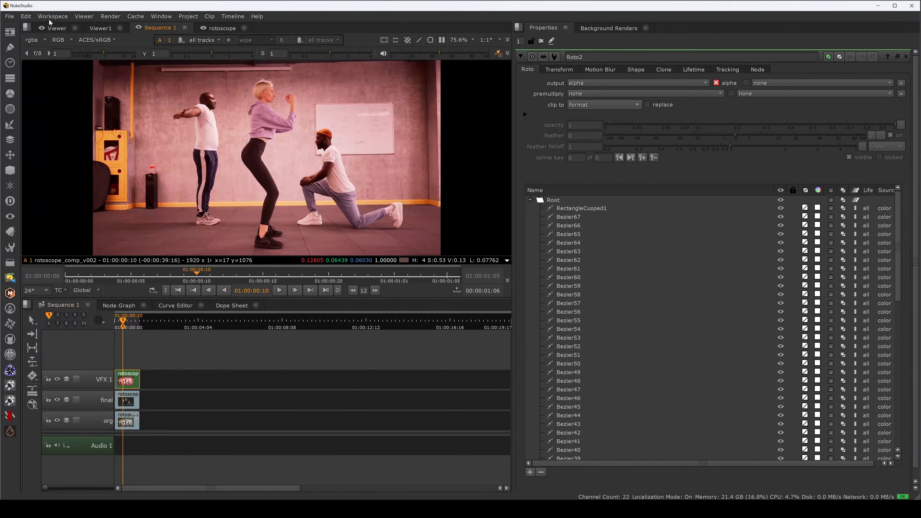
click(84, 16)
mouse_move(53, 16)
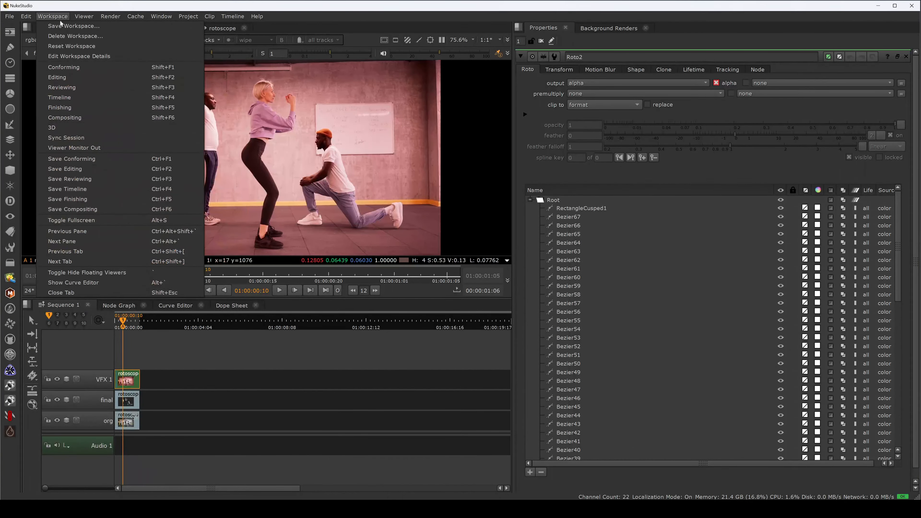
click(86, 69)
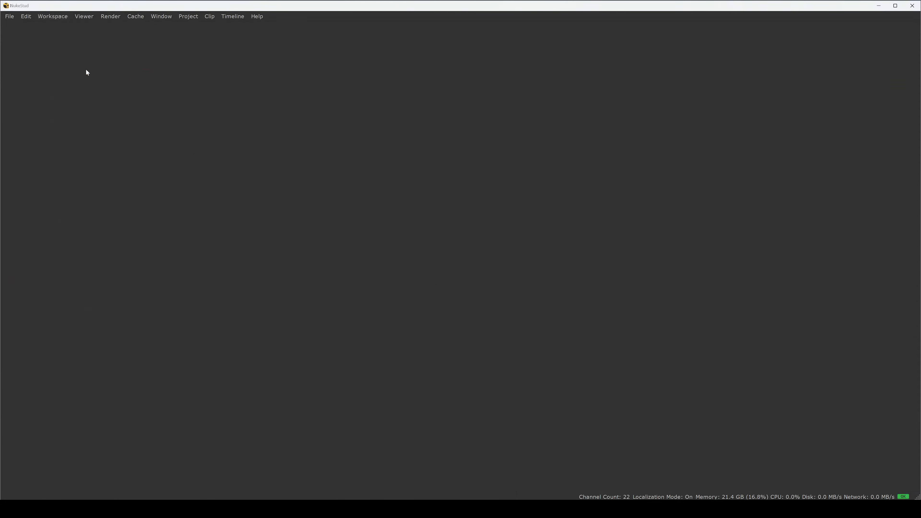
drag(382, 345, 378, 346)
drag(392, 374, 380, 391)
right_click(381, 394)
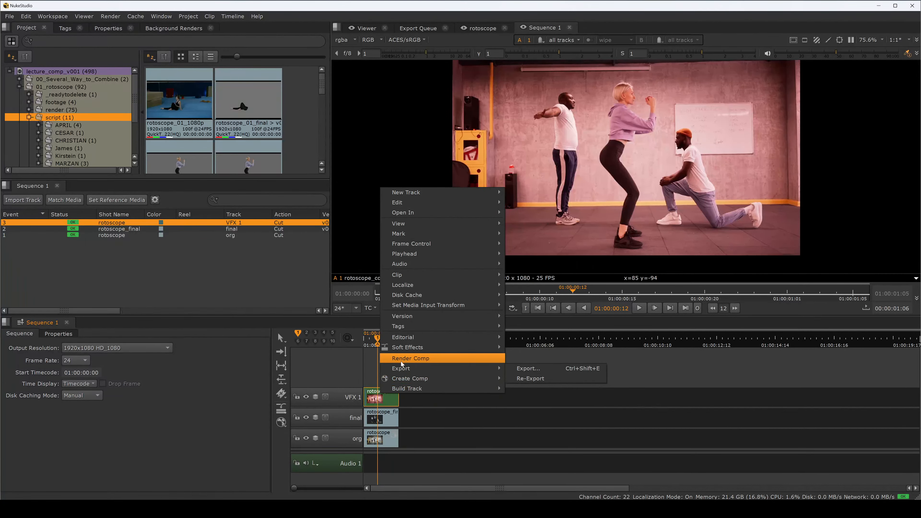
mouse_move(413, 369)
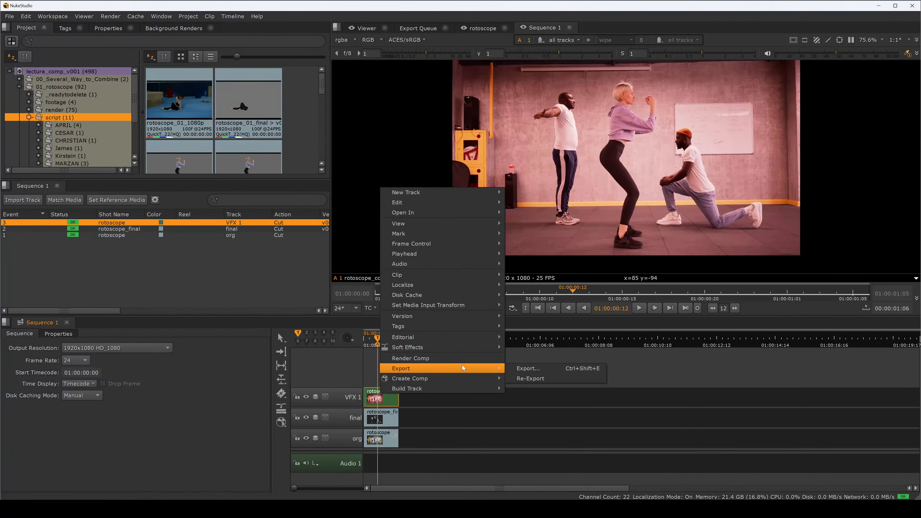
click(538, 369)
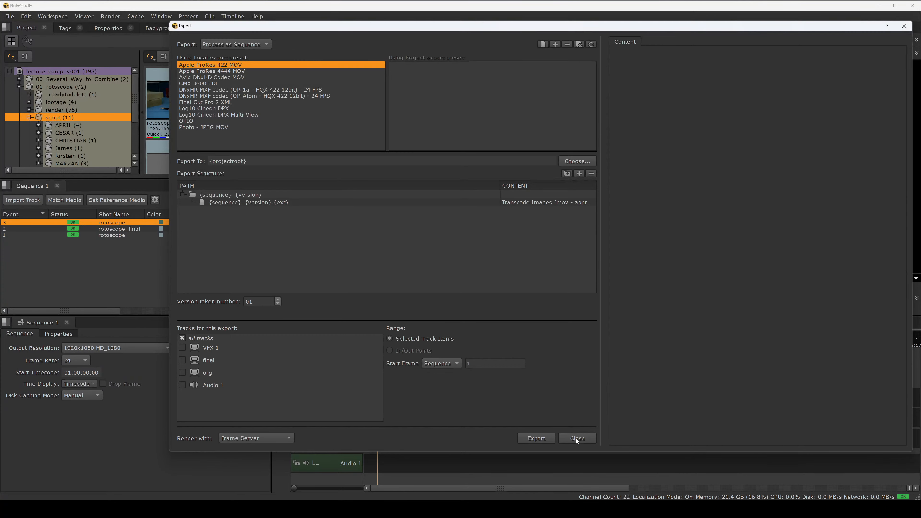
click(905, 26)
Step: Render the selected comp containers in the background
click(383, 345)
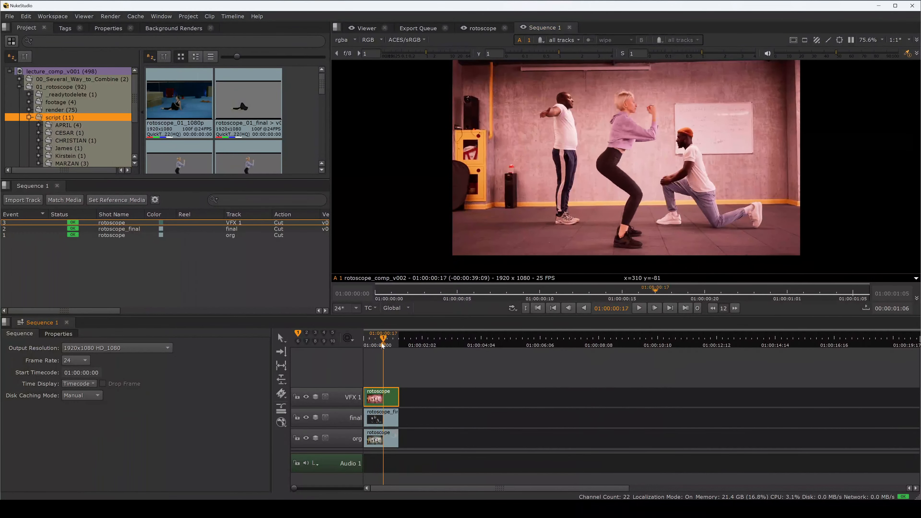
drag(383, 345, 381, 344)
click(109, 16)
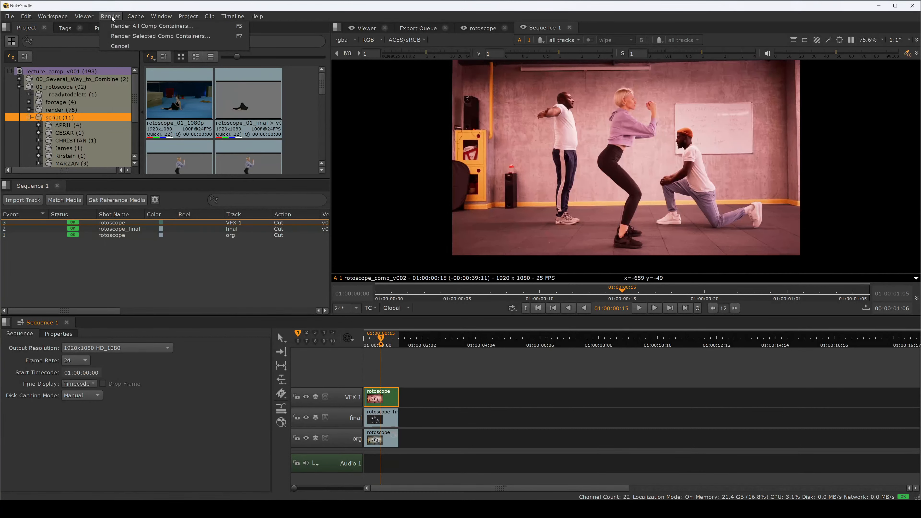
click(147, 36)
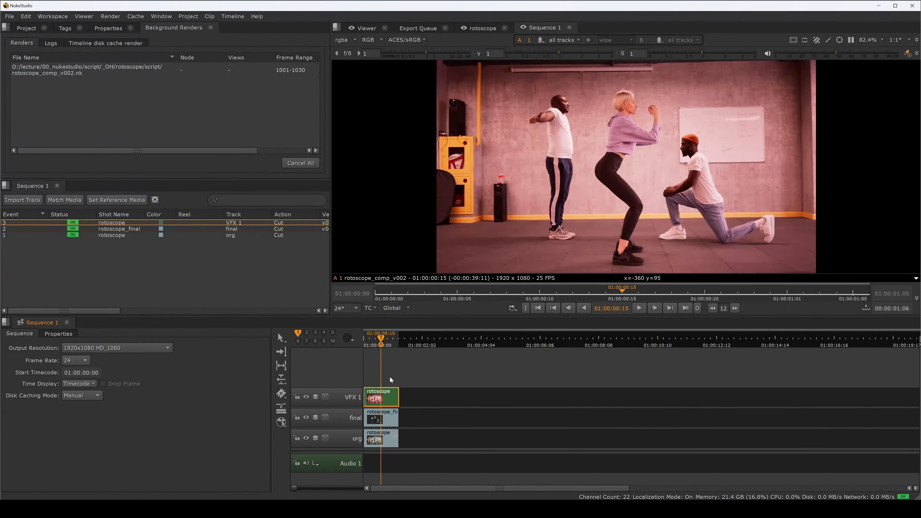
Step: Select the rotoscope comp clip on the VFX 1 track and render its comp
drag(206, 150, 228, 158)
click(382, 396)
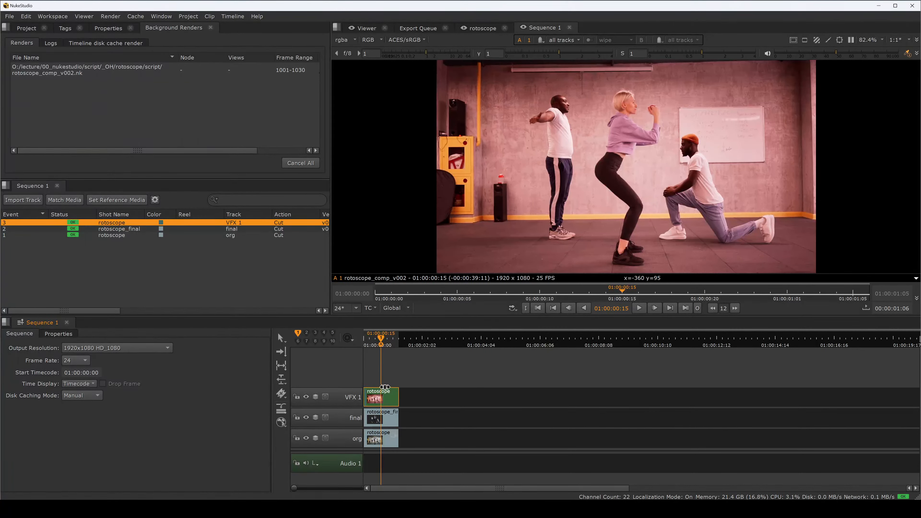
drag(383, 345, 377, 342)
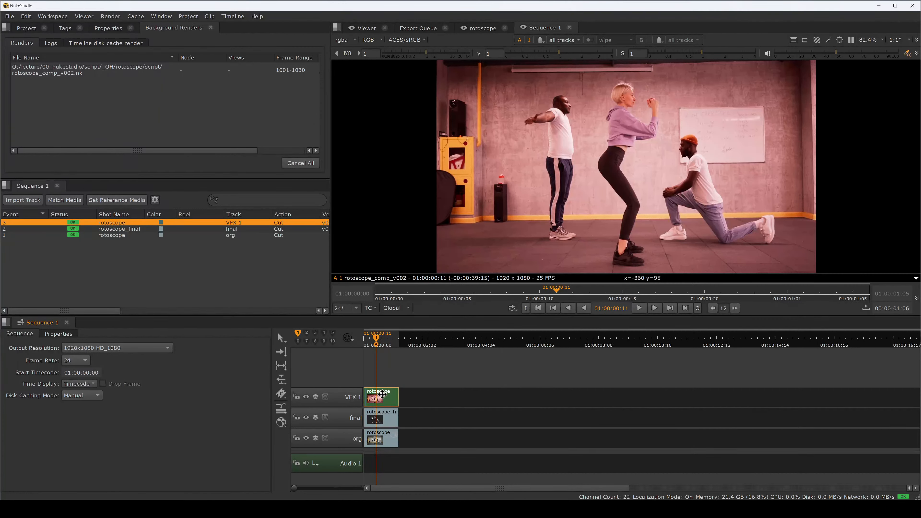
right_click(386, 396)
mouse_move(386, 395)
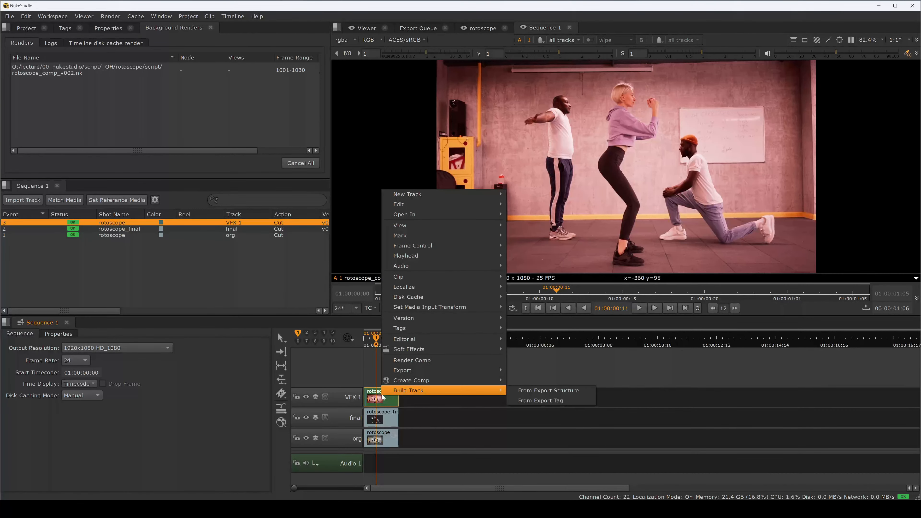
click(426, 360)
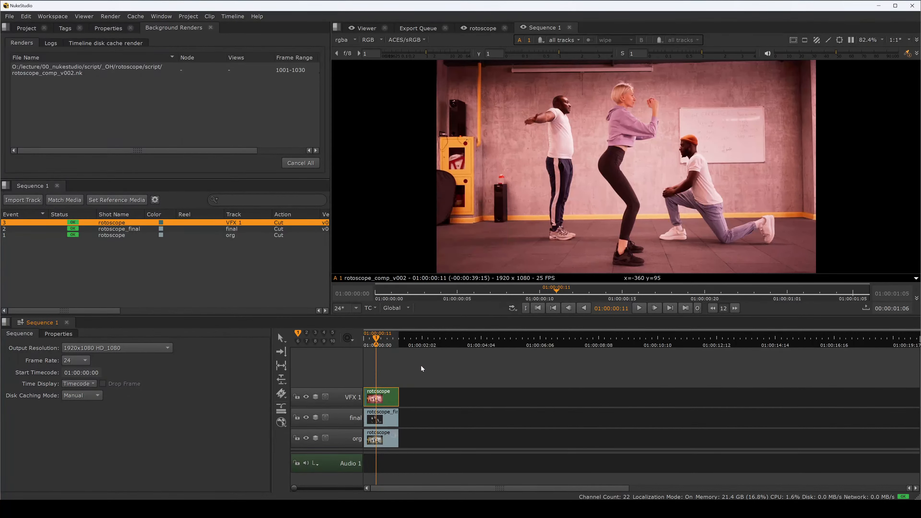
Step: Inspect the background render logs for the rendered frames
mouse_move(380, 345)
mouse_down()
mouse_move(370, 345)
mouse_move(392, 344)
mouse_move(379, 347)
mouse_up()
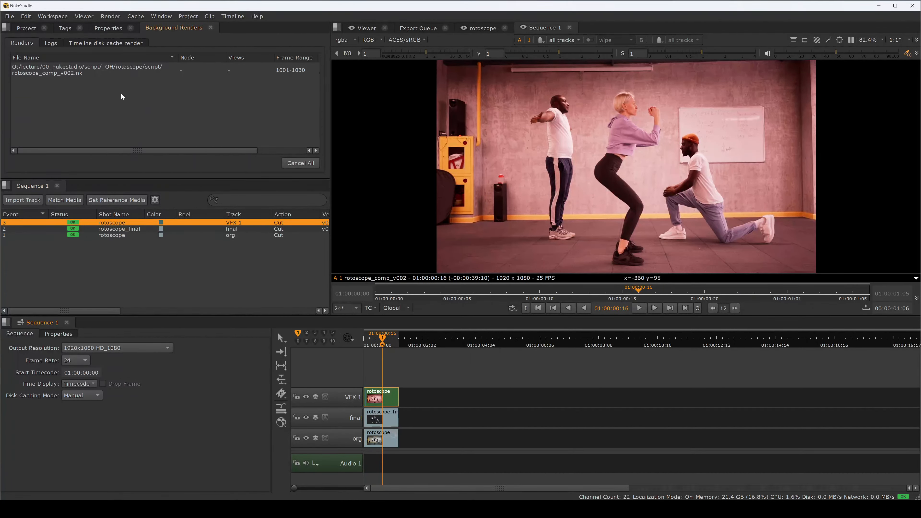
click(52, 43)
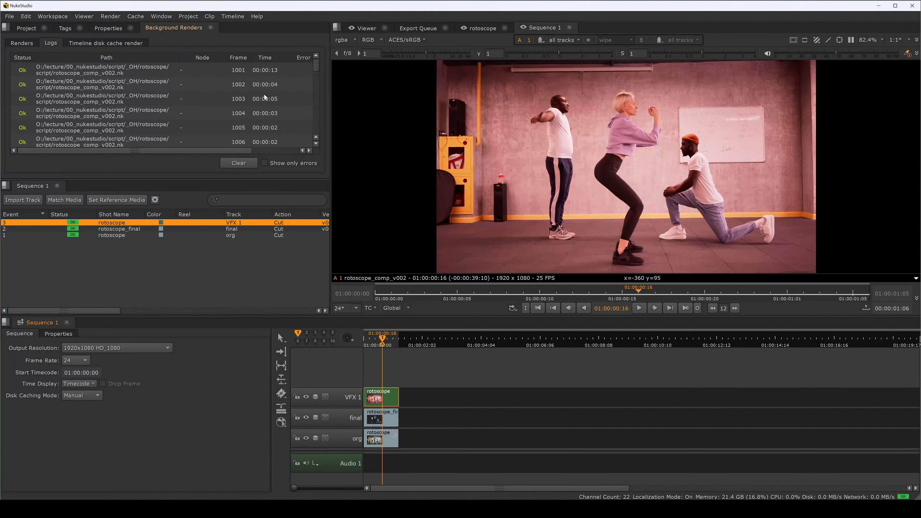
drag(315, 68, 316, 83)
drag(313, 121, 315, 66)
click(22, 42)
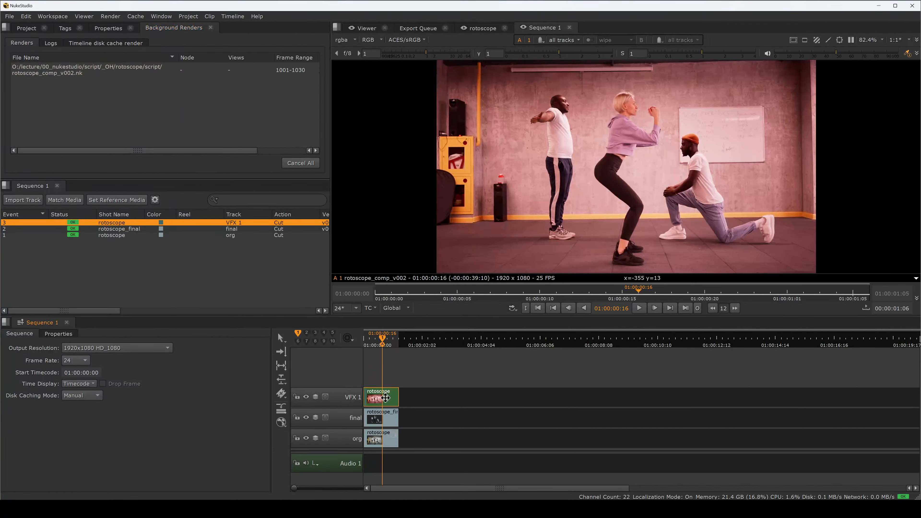
Step: Toggle the rotoscope comp clip on VFX 1 to disabled, revealing the final track below
key(d)
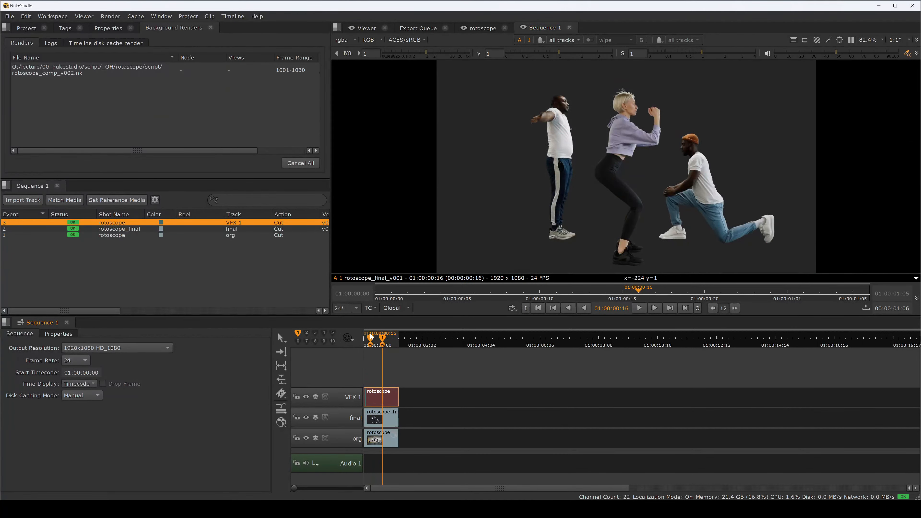
key(d)
key(d)
Step: Undo the last clip change and scan the rotoscope comp clip on VFX 1 for new versions
drag(378, 400, 379, 400)
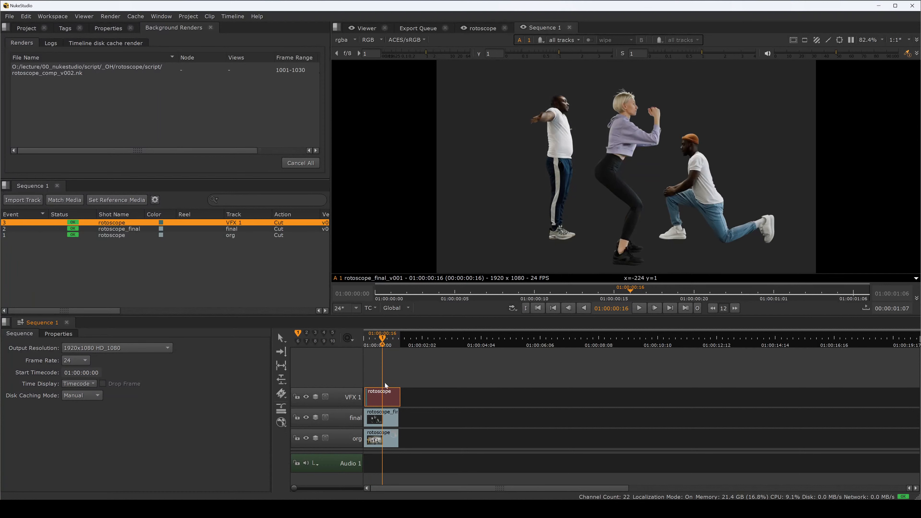
key(ctrl+z)
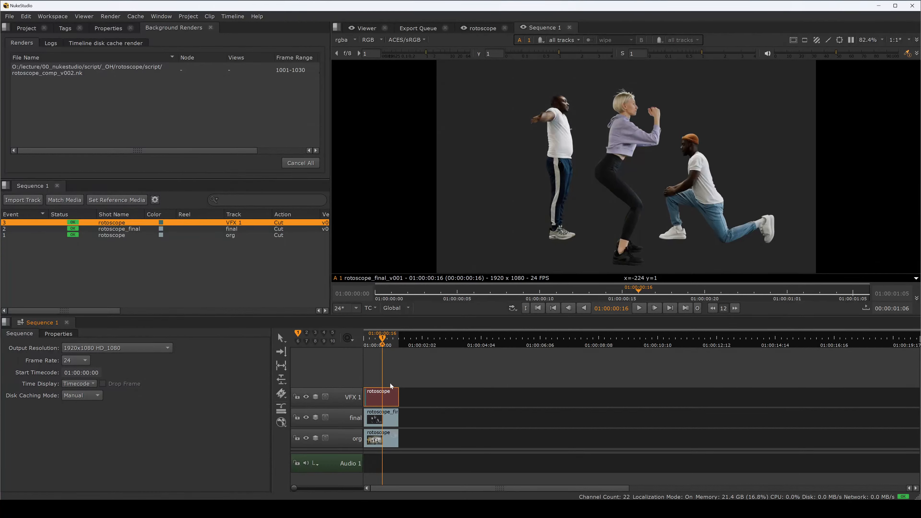
right_click(381, 394)
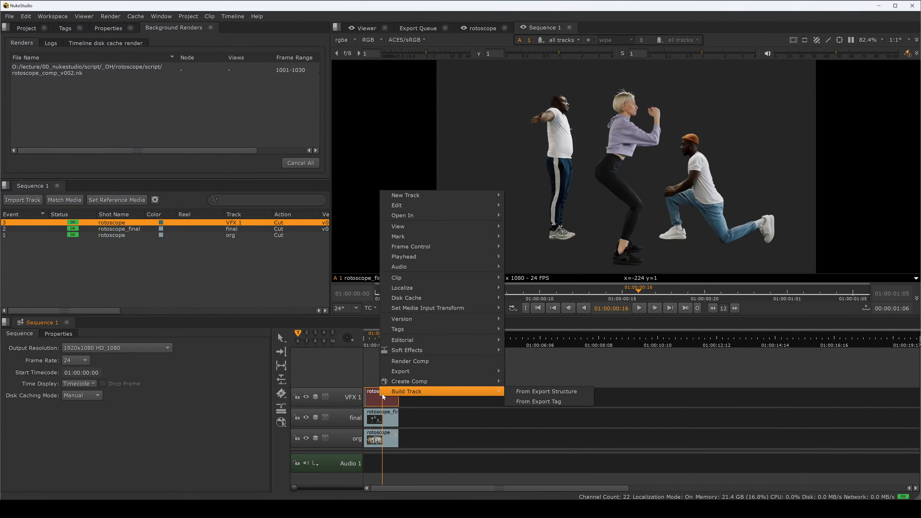
mouse_move(426, 320)
mouse_move(528, 319)
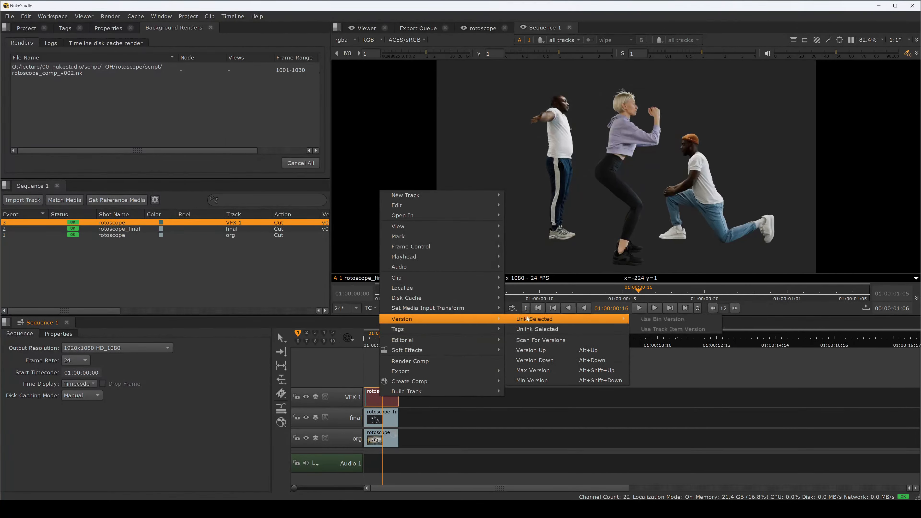
click(545, 341)
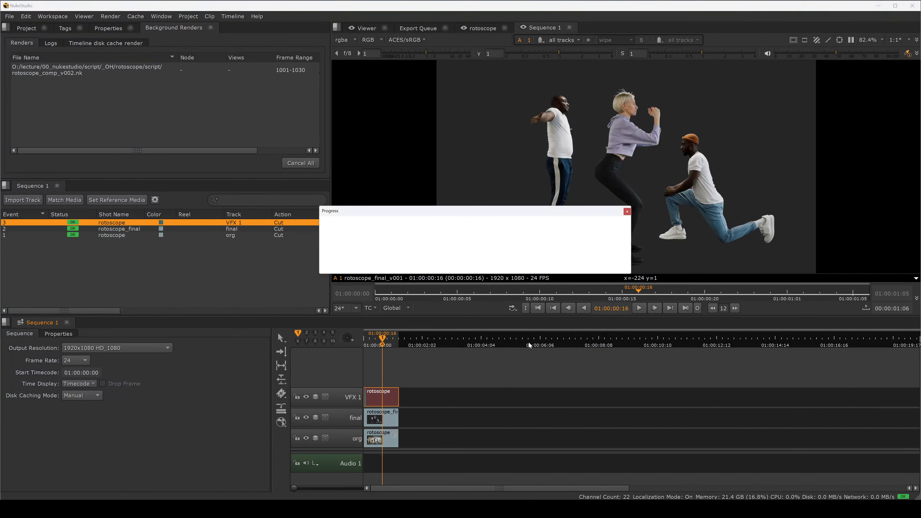
click(476, 256)
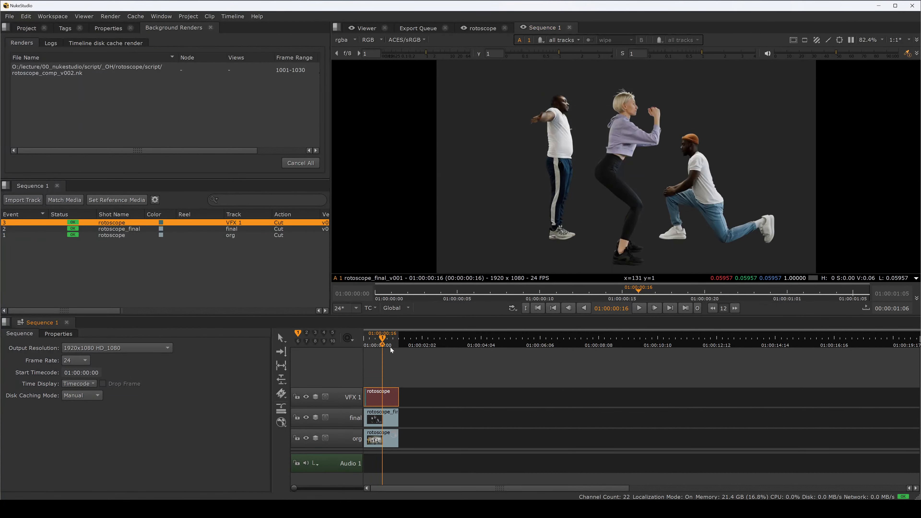
Step: Toggle the rotoscope comp clip's enabled state and open its comp to inspect the Write node
mouse_move(391, 347)
mouse_down()
mouse_move(358, 343)
mouse_move(380, 344)
mouse_up()
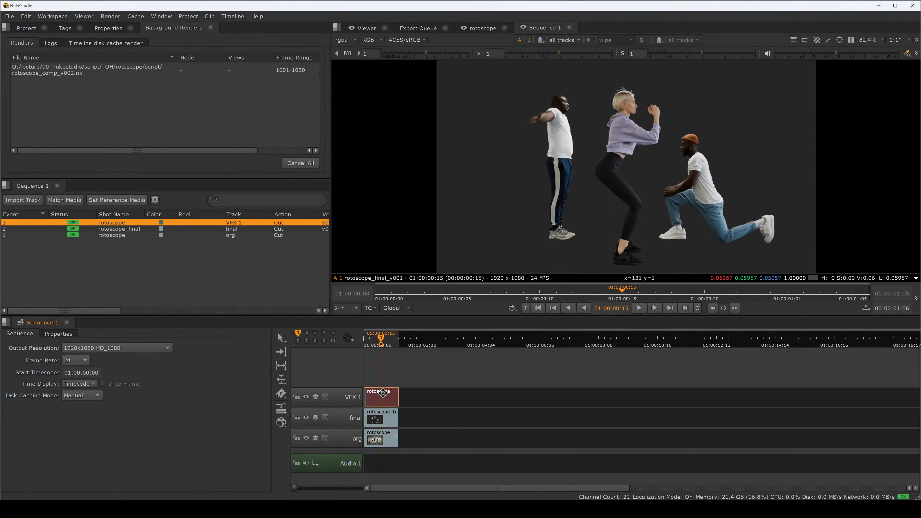
key(d)
drag(381, 344, 374, 342)
double_click(380, 396)
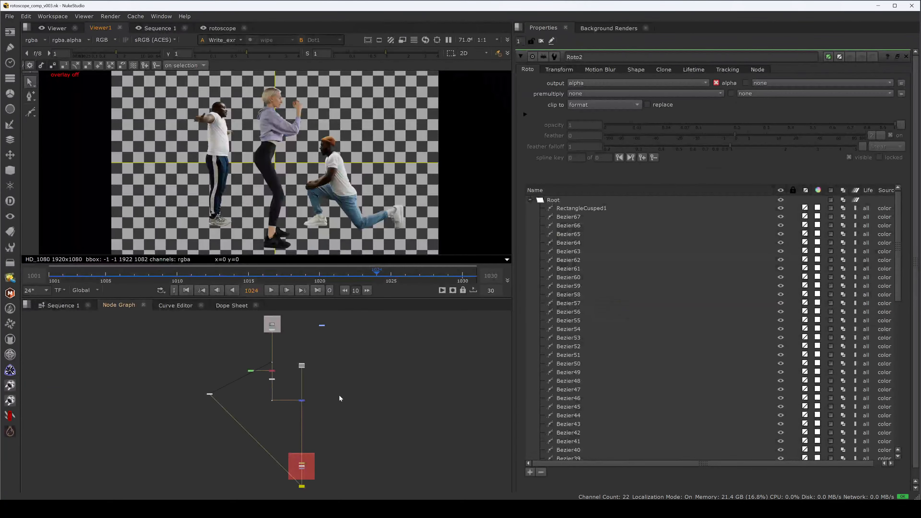
drag(302, 478, 359, 404)
scroll(360, 404, up, 3)
scroll(359, 403, up, 5)
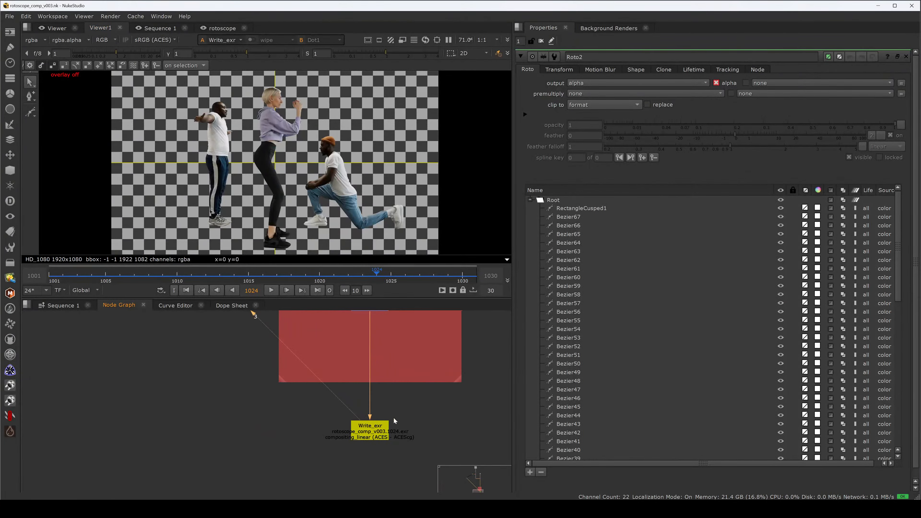
Step: Switch between the sequence timeline and the comp's node graph to compare them
key(ctrl)
click(54, 307)
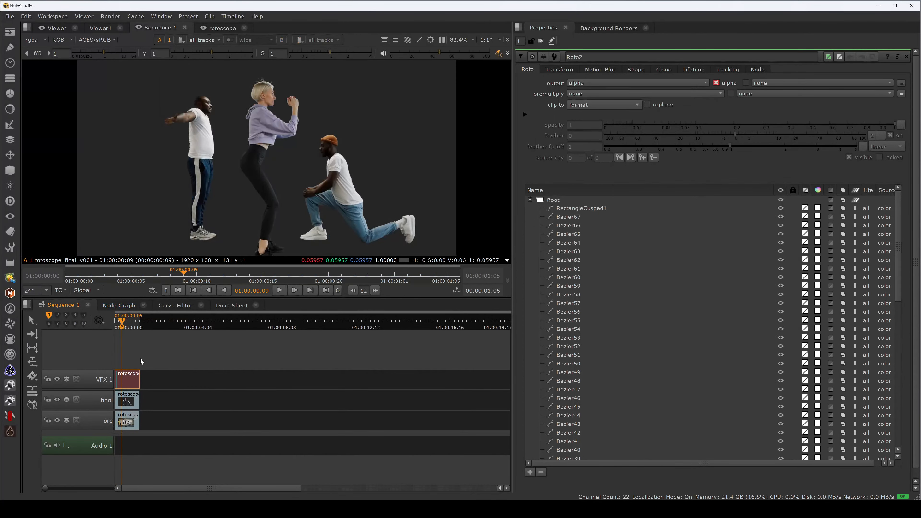
drag(123, 322, 126, 323)
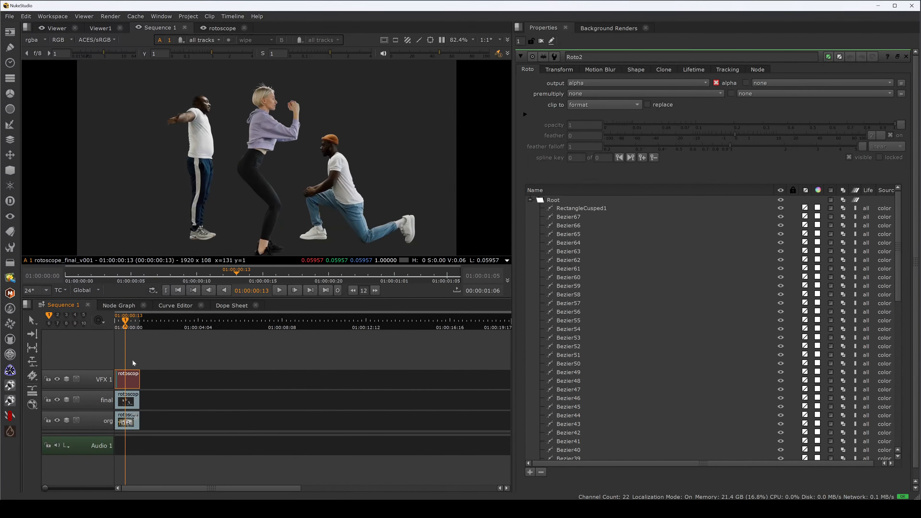
double_click(128, 378)
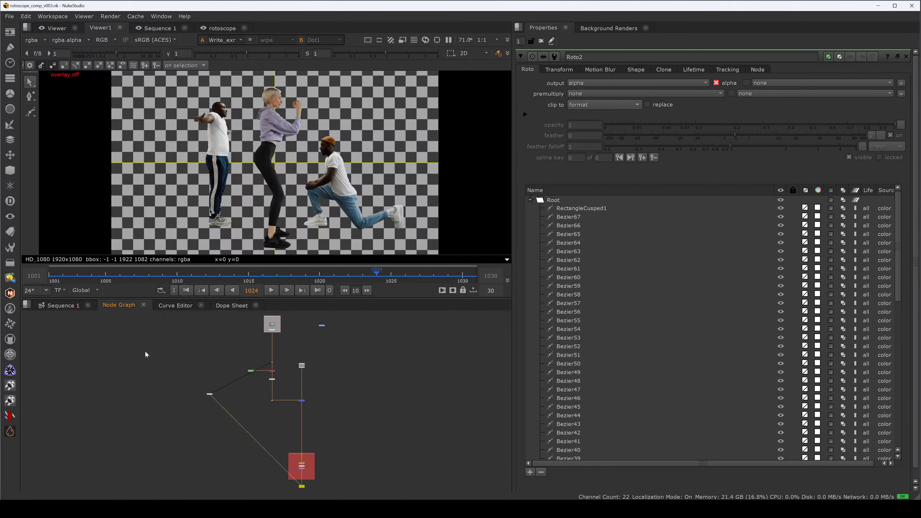
click(73, 305)
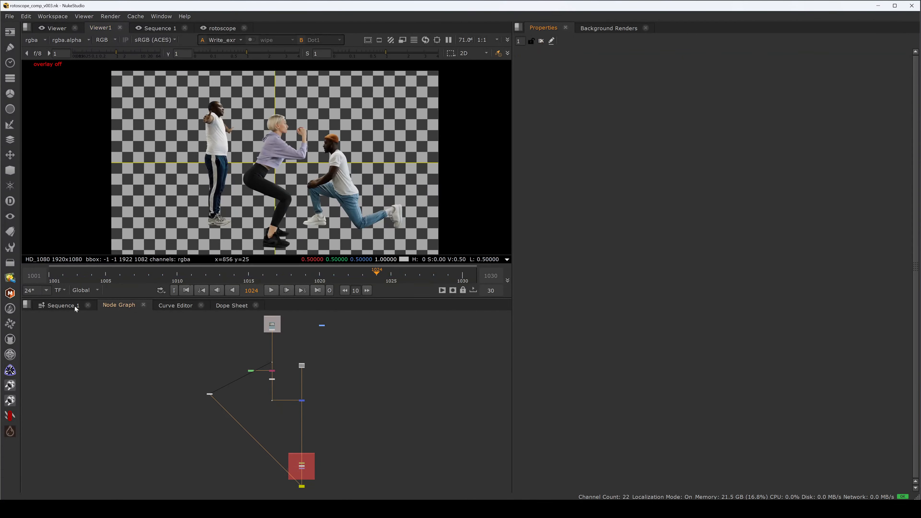
Step: Render the rotoscope comp clip on VFX 1 from the timeline
drag(126, 322, 129, 324)
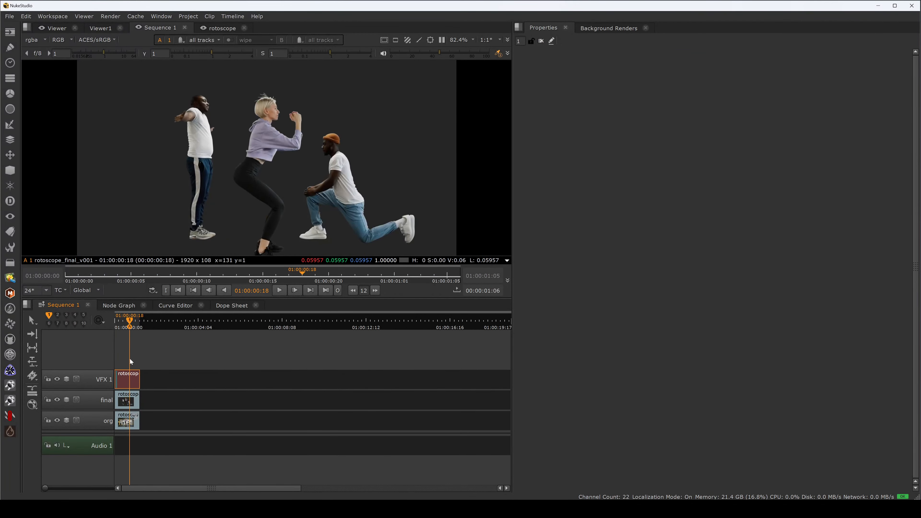
right_click(130, 381)
mouse_move(146, 366)
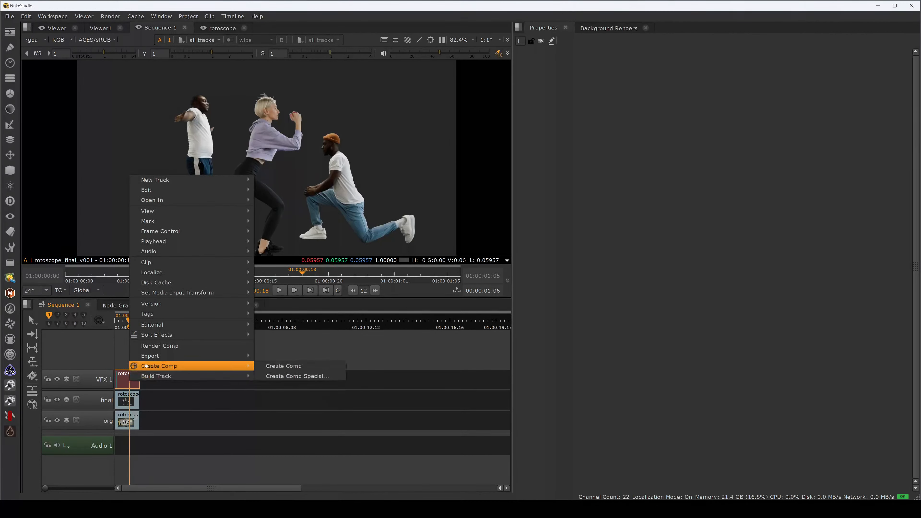
click(166, 349)
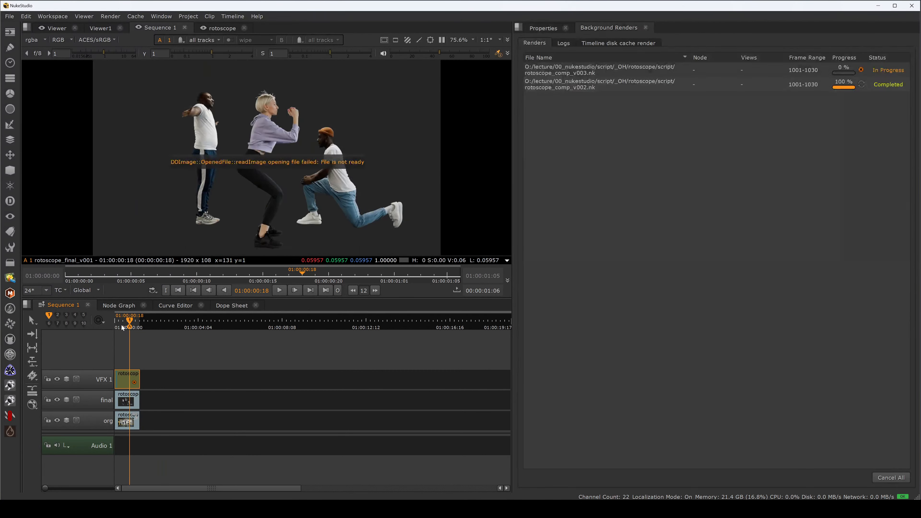
Step: Scrub the rotoscope comp clip and watch its background render progress
click(119, 326)
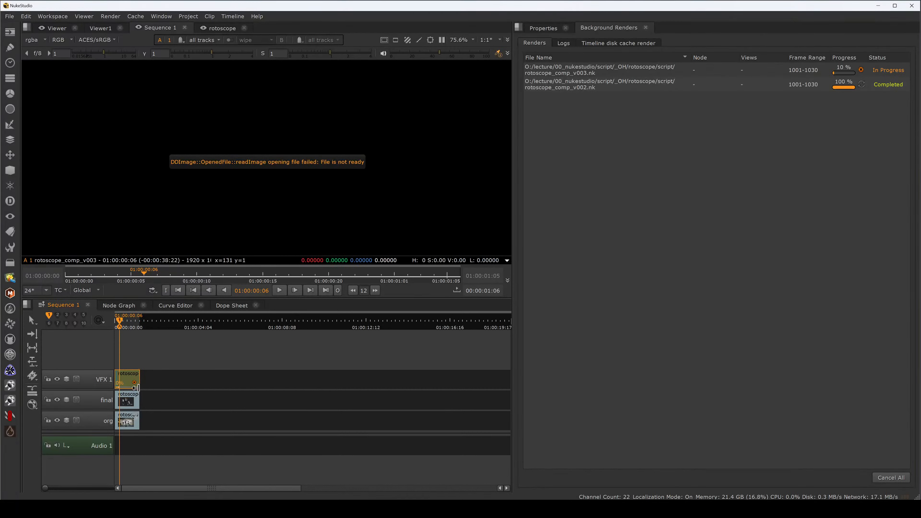
right_click(119, 375)
mouse_move(152, 349)
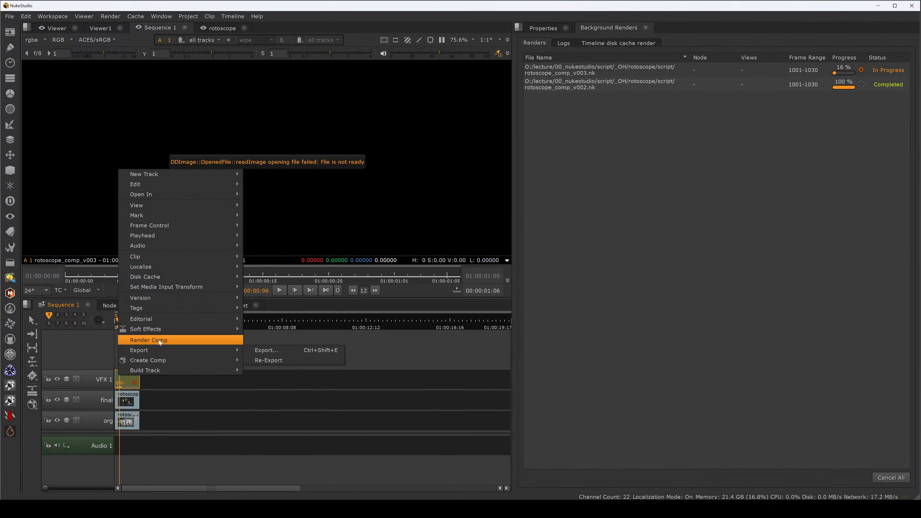
click(165, 401)
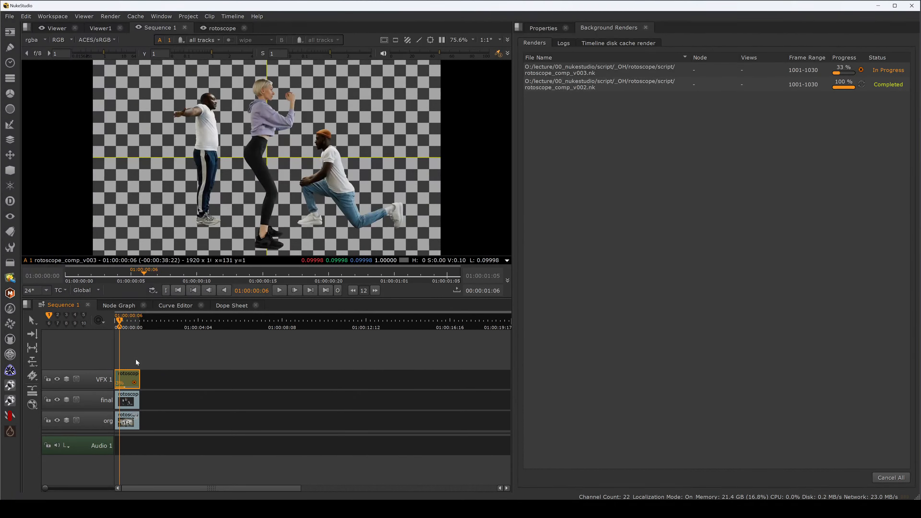
click(117, 329)
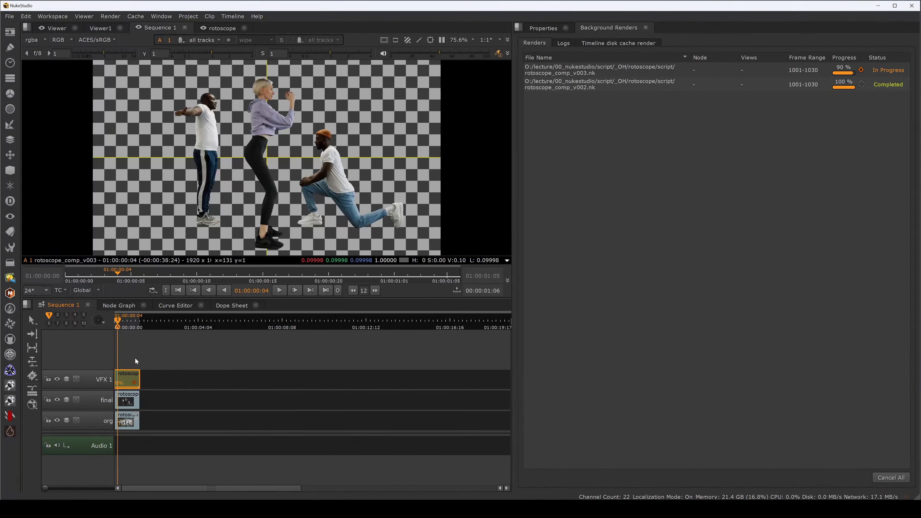
right_click(127, 376)
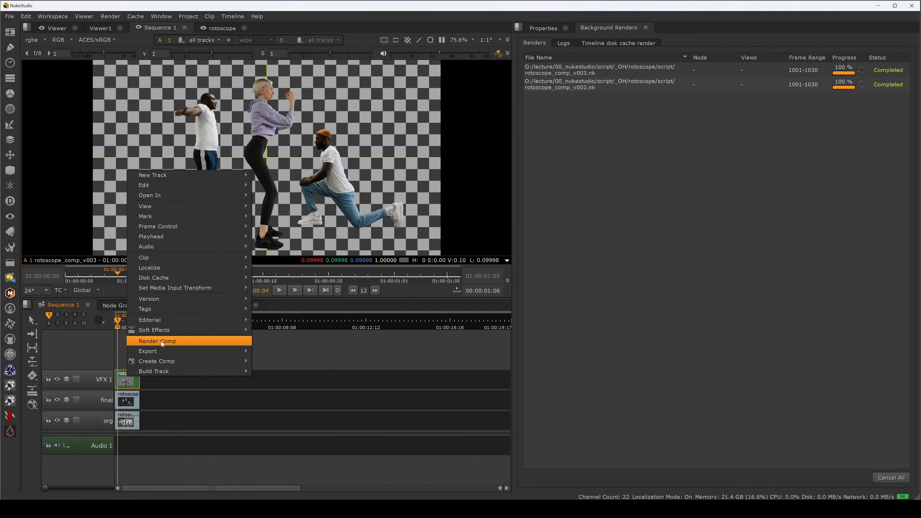
click(120, 326)
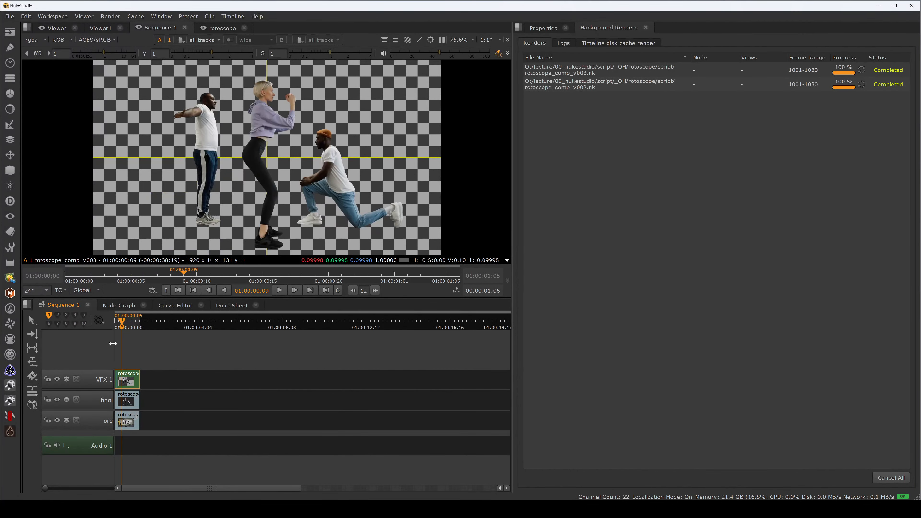
Step: Open the clip's comp and inspect the Write node's output file in the node graph
double_click(125, 379)
drag(317, 480, 286, 494)
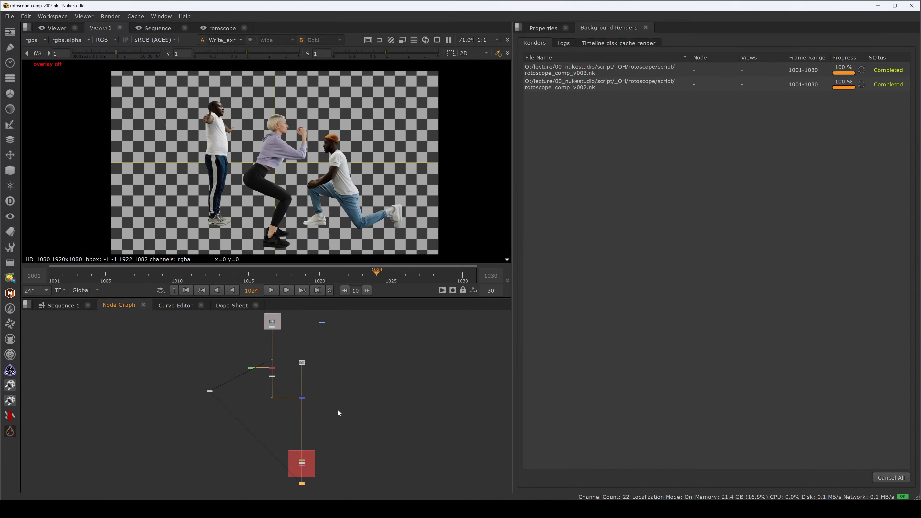
scroll(304, 485, up, 7)
scroll(309, 477, up, 3)
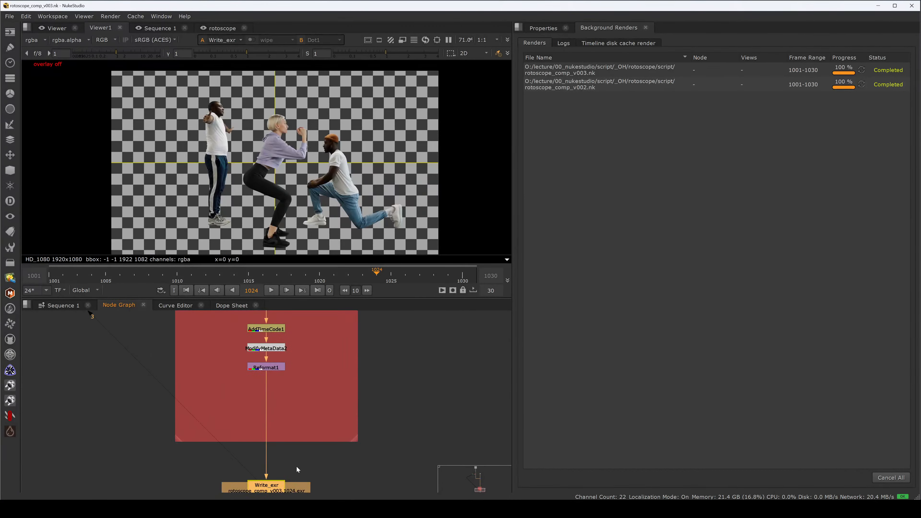
drag(303, 469, 331, 430)
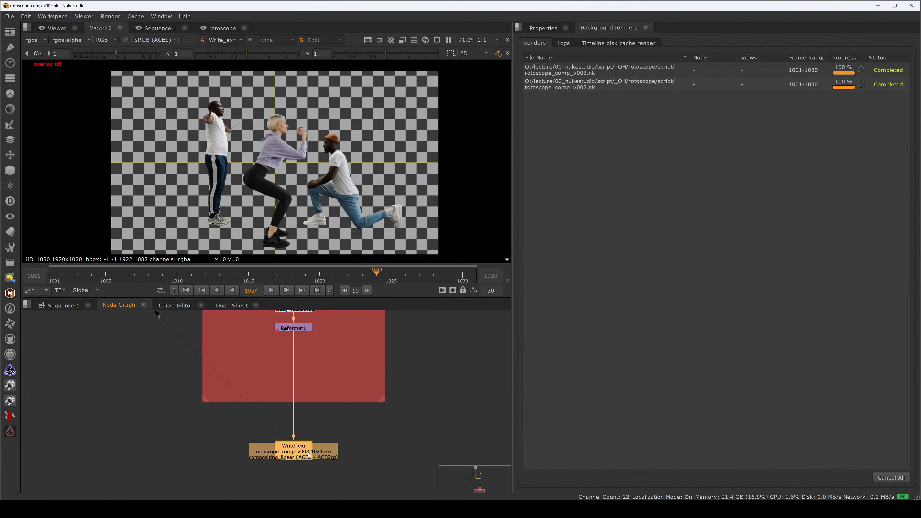
click(62, 309)
Step: Switch the workspace to Conforming
click(126, 384)
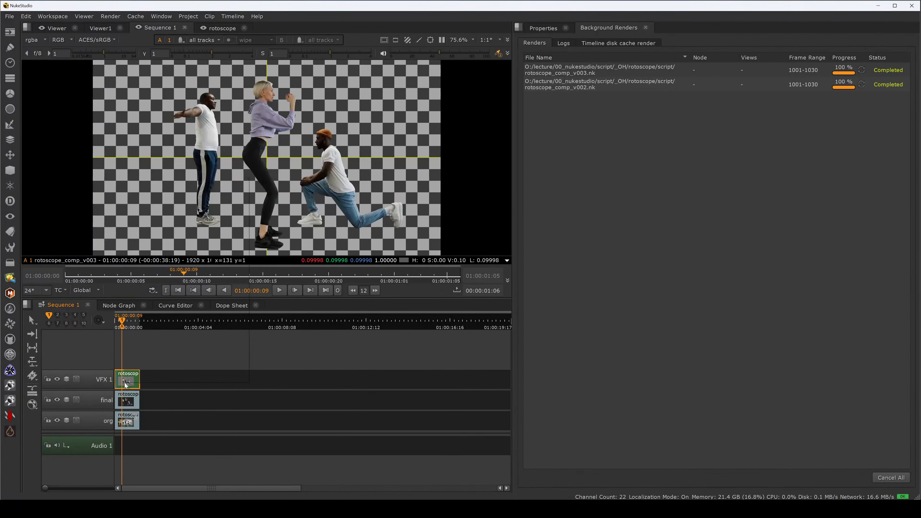
right_click(126, 384)
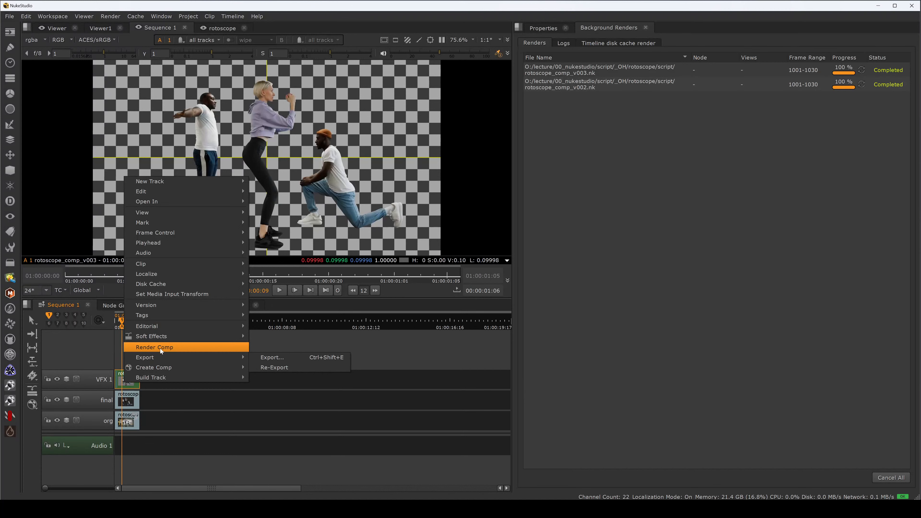
drag(117, 326, 124, 328)
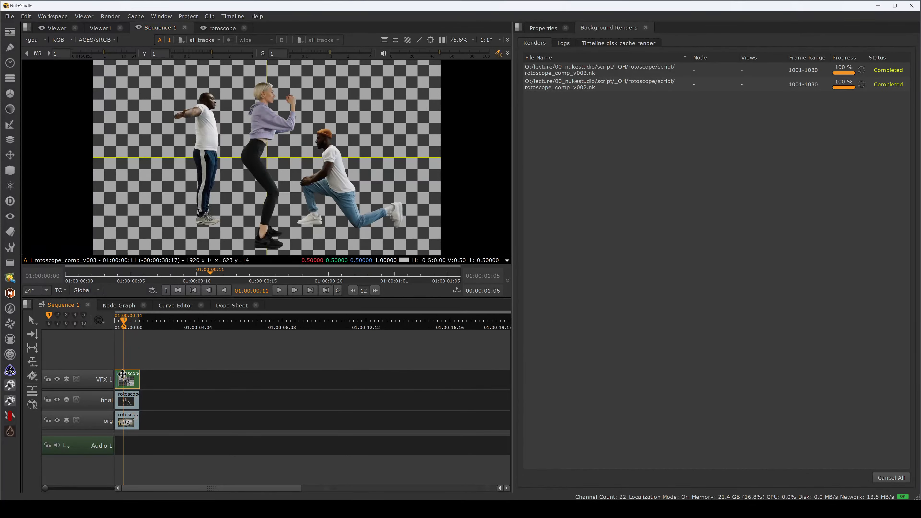
click(128, 327)
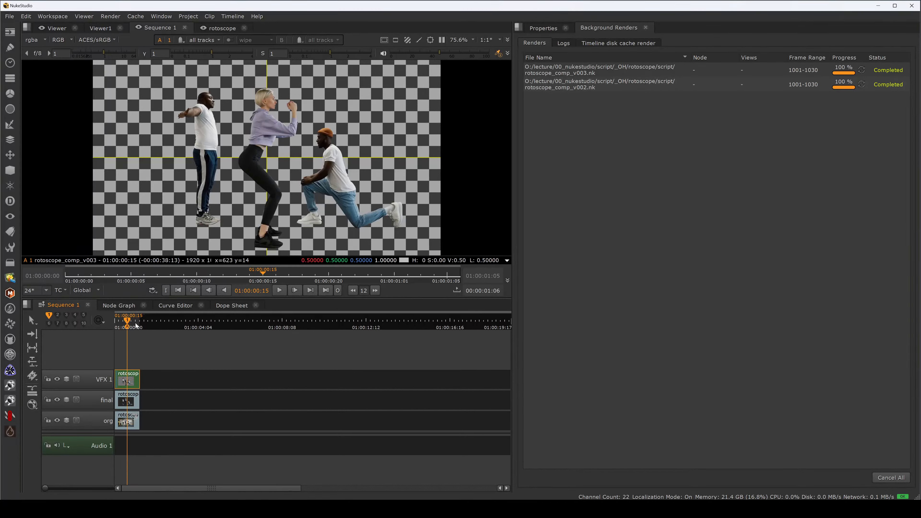
click(66, 18)
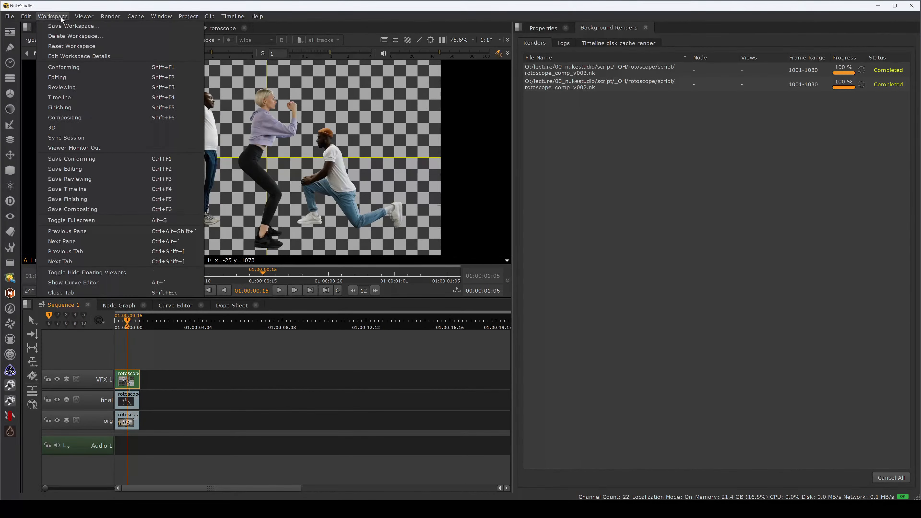
click(79, 70)
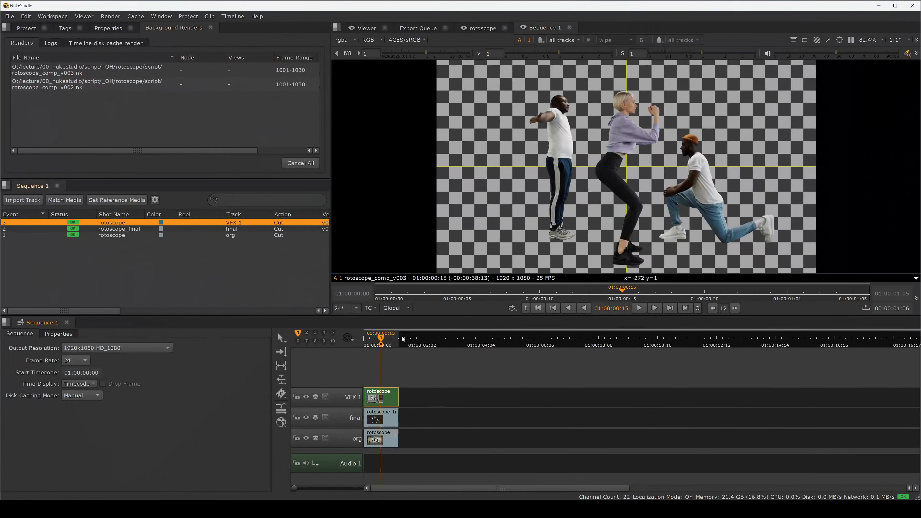
Step: Step the rotoscope comp clip down and up between versions v002 and v003 to compare them
drag(380, 338, 388, 351)
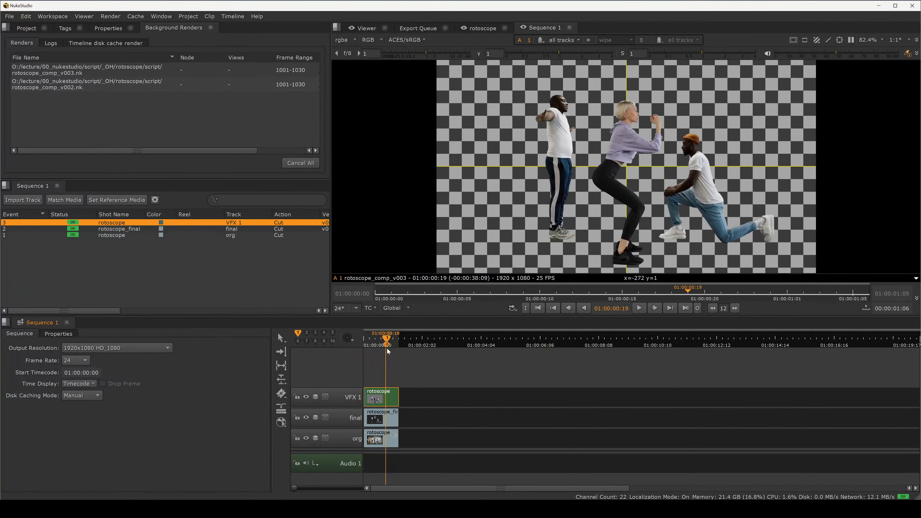
click(387, 379)
click(380, 394)
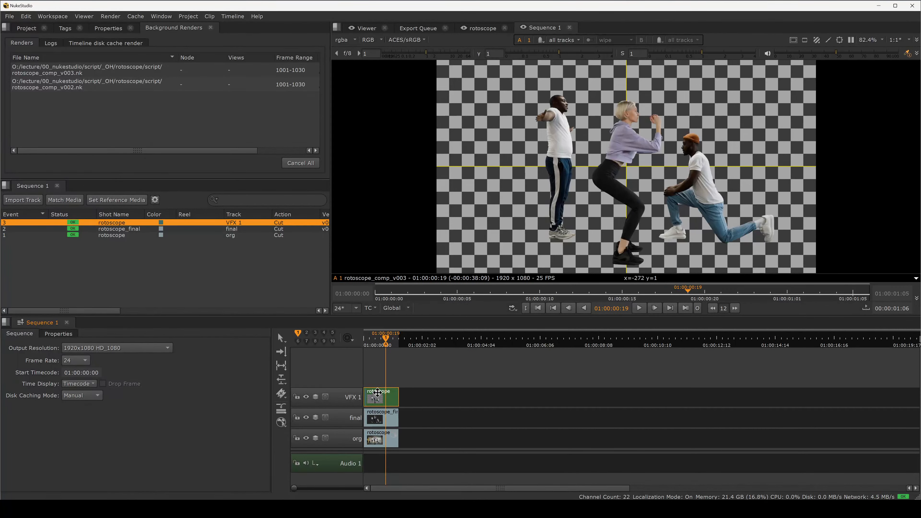
key(alt+Down)
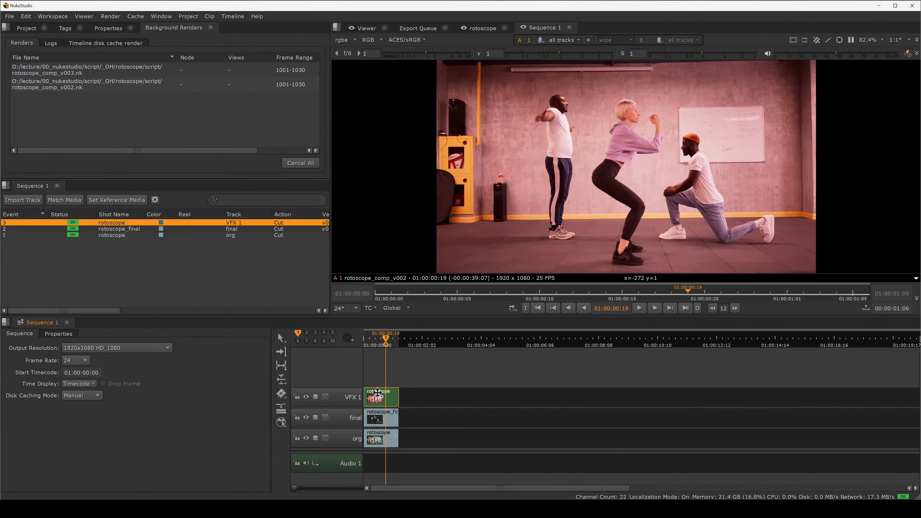
key(alt+Up)
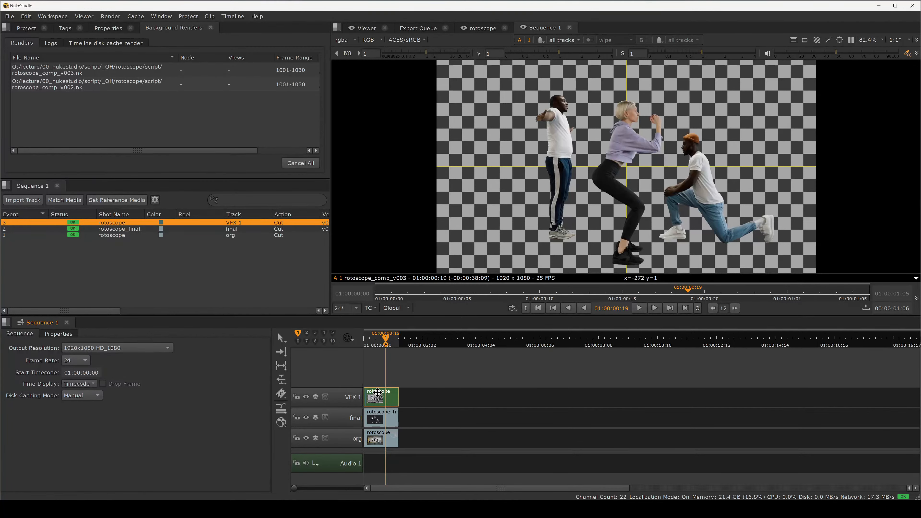
key(alt+Down)
key(alt+Up)
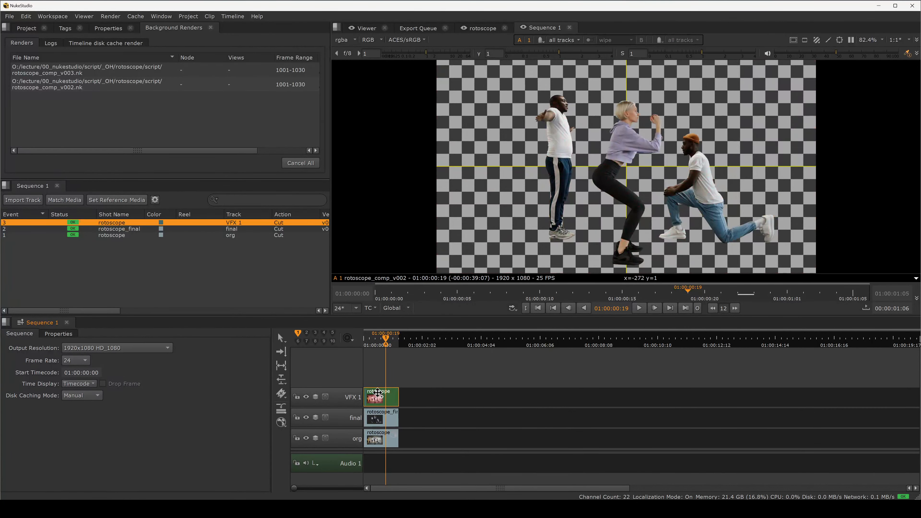
key(alt+Down)
key(alt+Up)
key(alt+Down)
key(alt+Up)
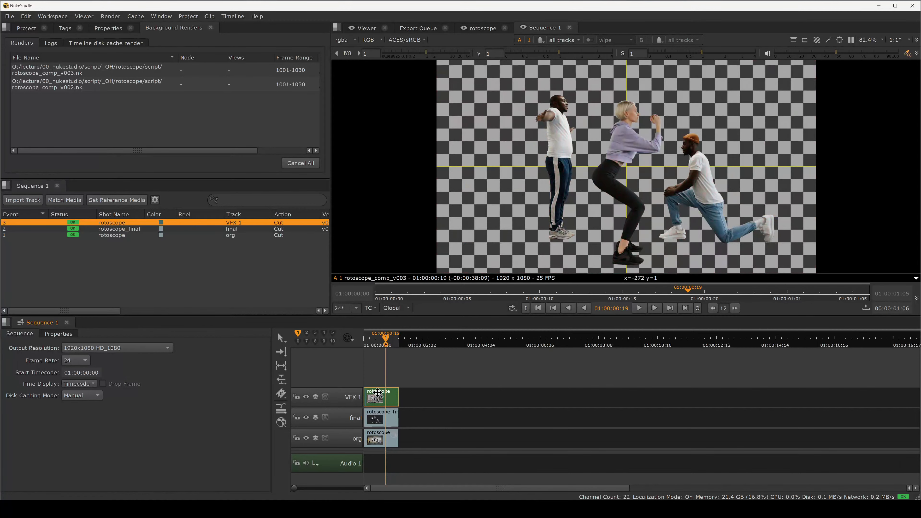
key(alt+Down)
key(alt+Up)
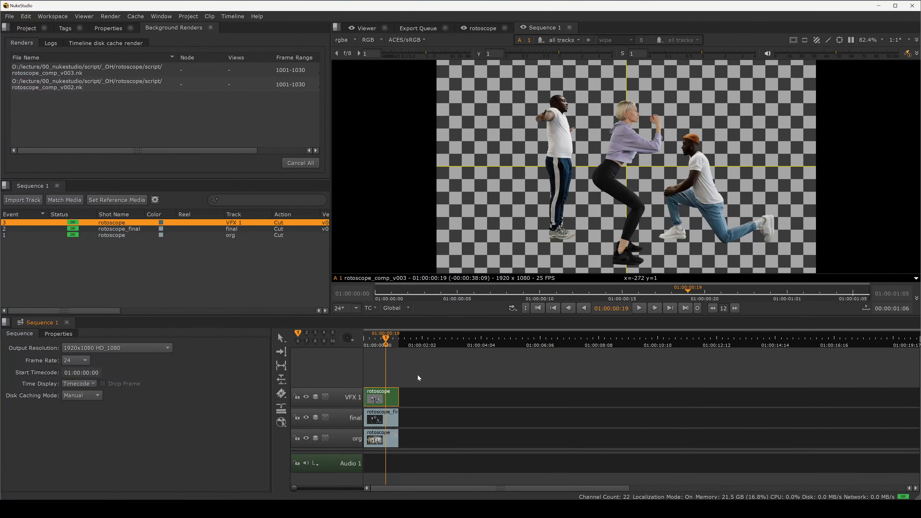
Step: Toggle the rotoscope comp clip between versions v002 and v003 and move the playhead to frame 16
key(alt+Down)
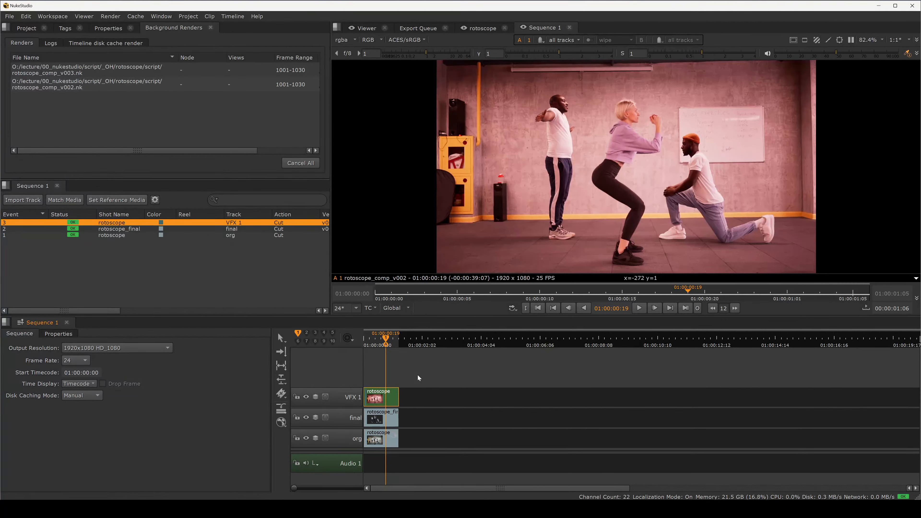
key(alt+Up)
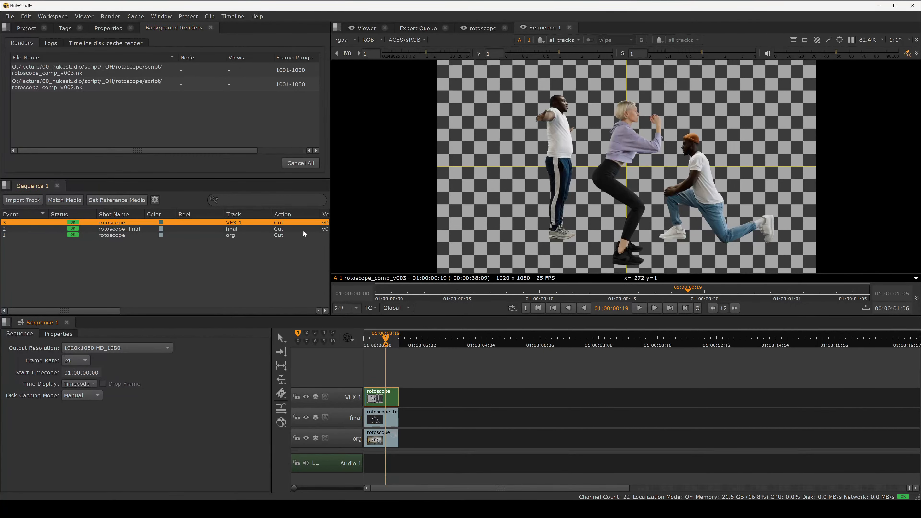
click(392, 370)
click(379, 394)
click(383, 345)
click(381, 399)
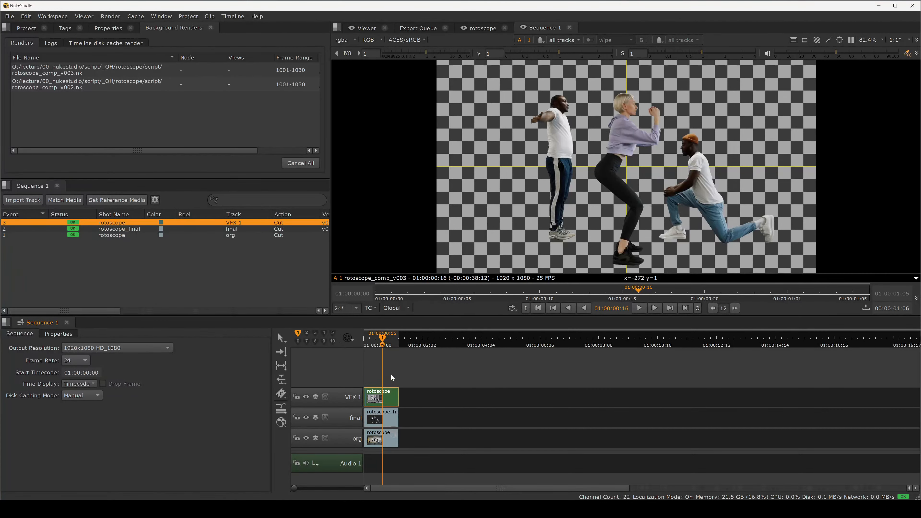
Step: Open the rotoscope comp clip's version list and switch it to rotoscope_comp_v002
key(v)
click(396, 366)
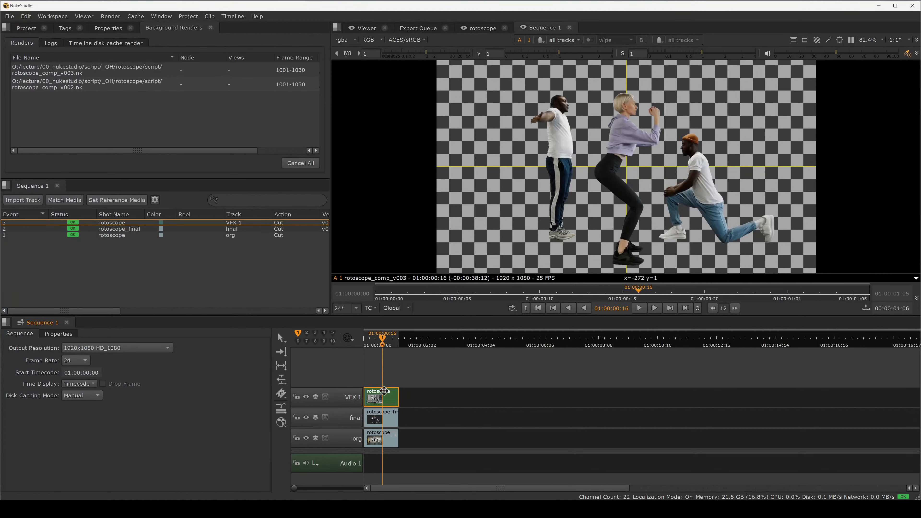
click(385, 393)
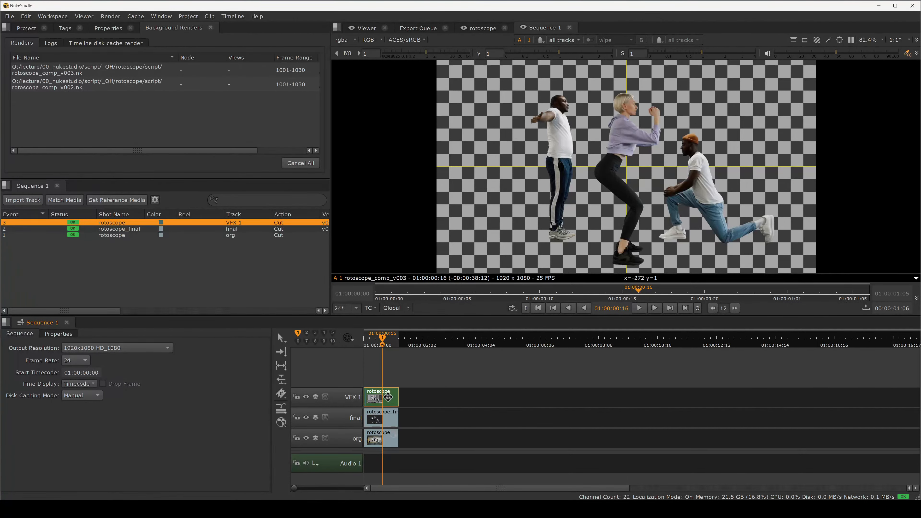
key(v)
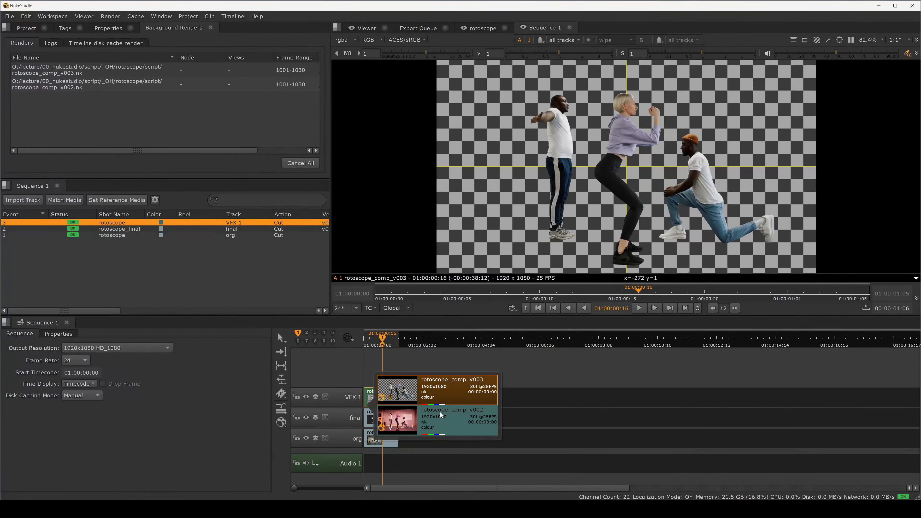
click(404, 423)
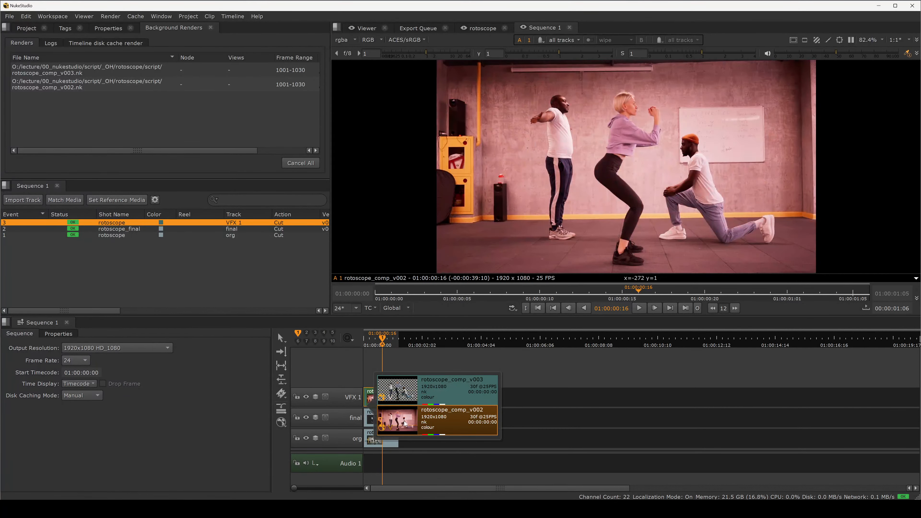
click(421, 354)
Step: Open the v002 comp and inspect its Grade and Write nodes in the node graph
double_click(383, 399)
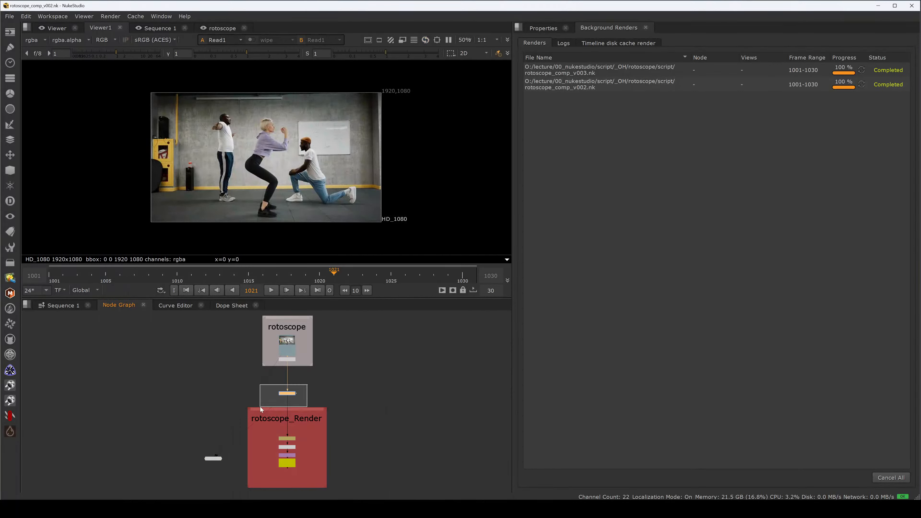
scroll(293, 402, up, 3)
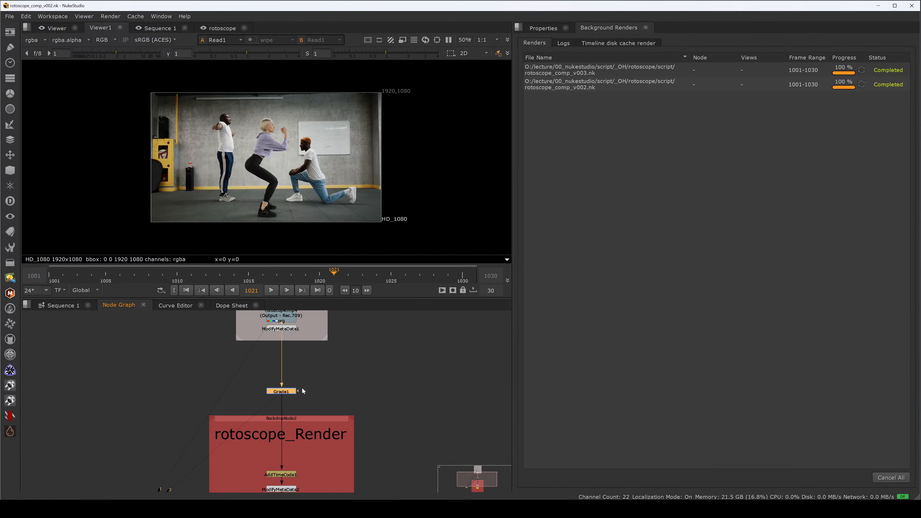
drag(328, 399, 371, 343)
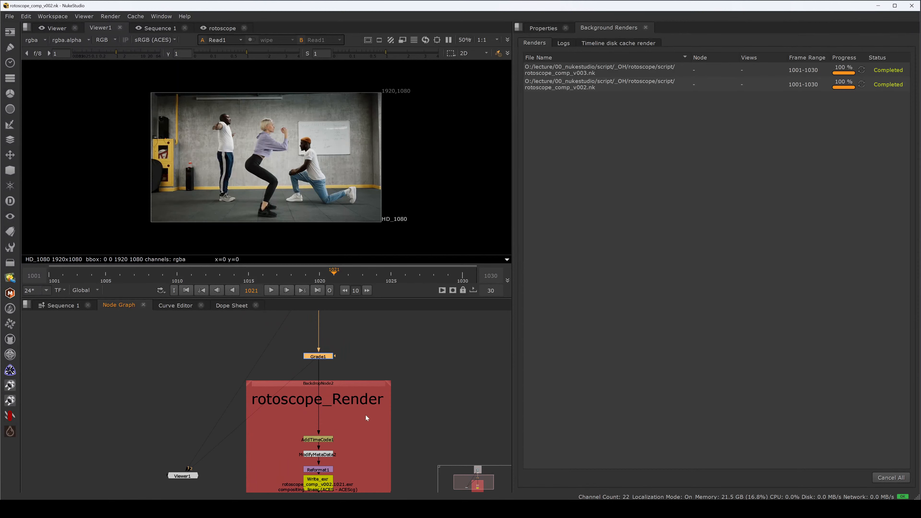
scroll(342, 412, up, 2)
scroll(342, 404, down, 2)
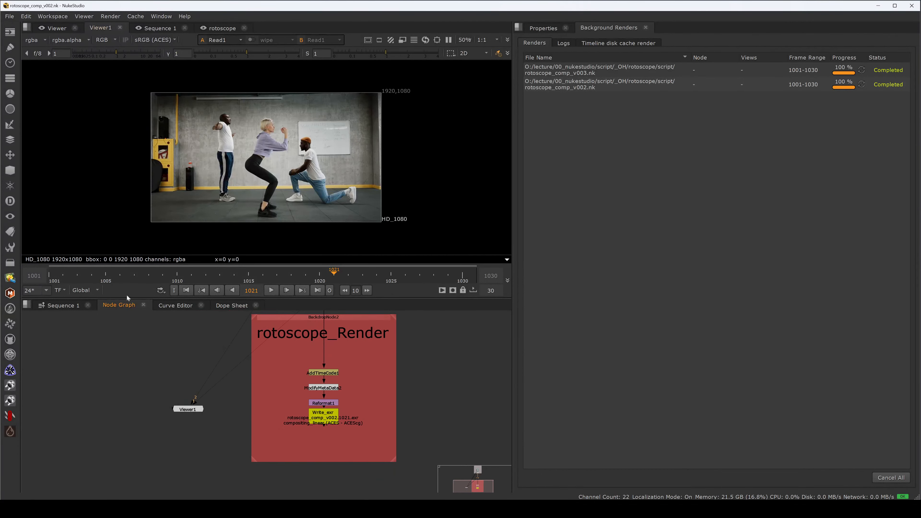
Step: Return to Sequence 1 and switch the rotoscope comp clip back to rotoscope_comp_v003
click(62, 305)
click(132, 380)
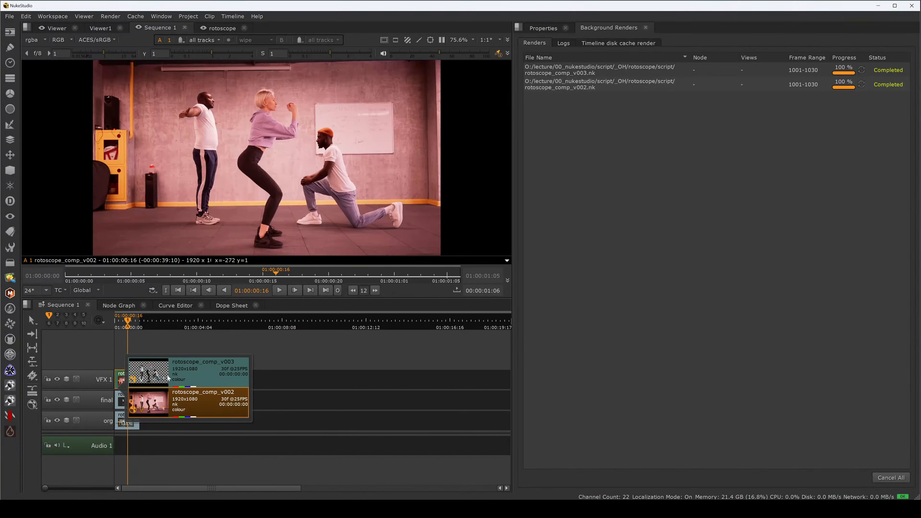
click(189, 371)
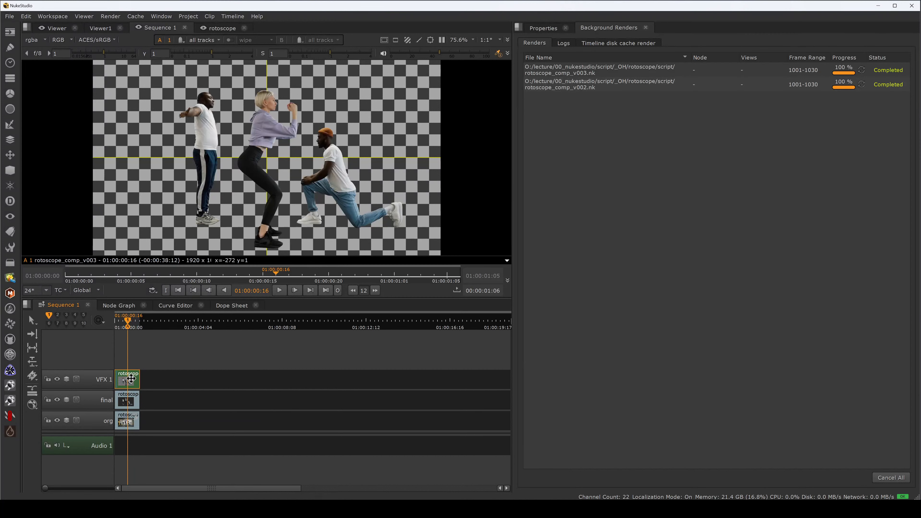
Step: Open the v003 comp and view its node graph
double_click(131, 379)
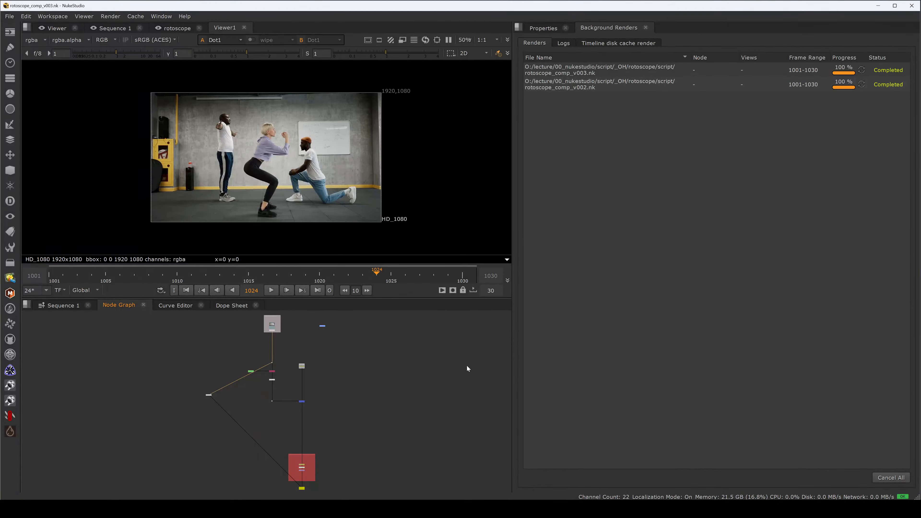
drag(333, 392, 350, 391)
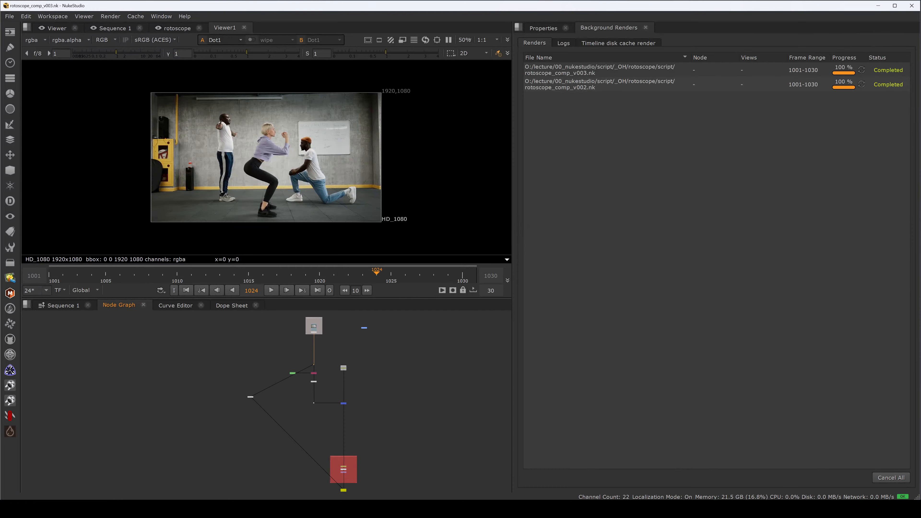
Step: Switch to File Explorer and browse the 01_rotoscope render folders on the lecture drive
mouse_move(343, 510)
mouse_move(326, 467)
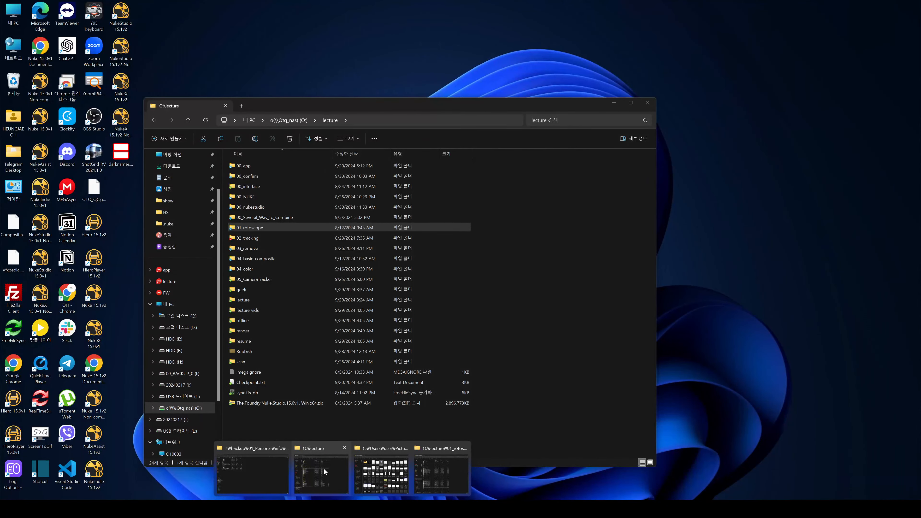
click(323, 470)
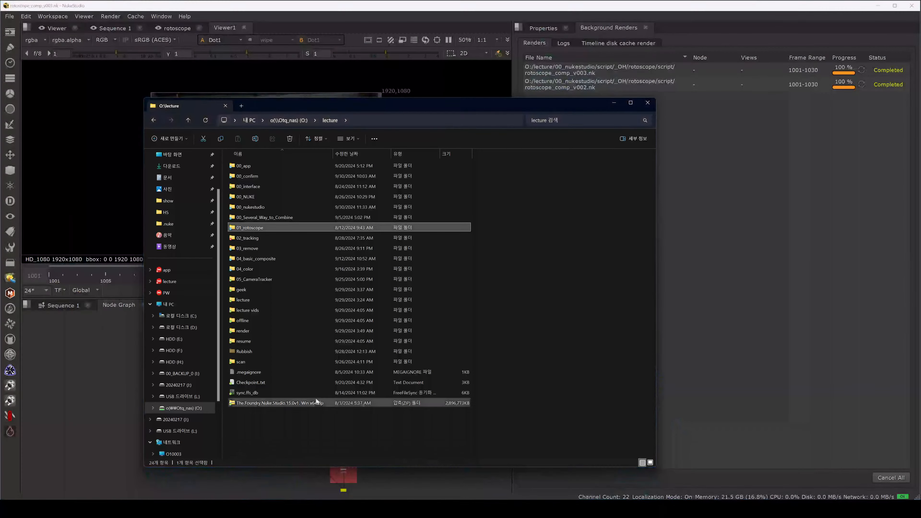
double_click(265, 228)
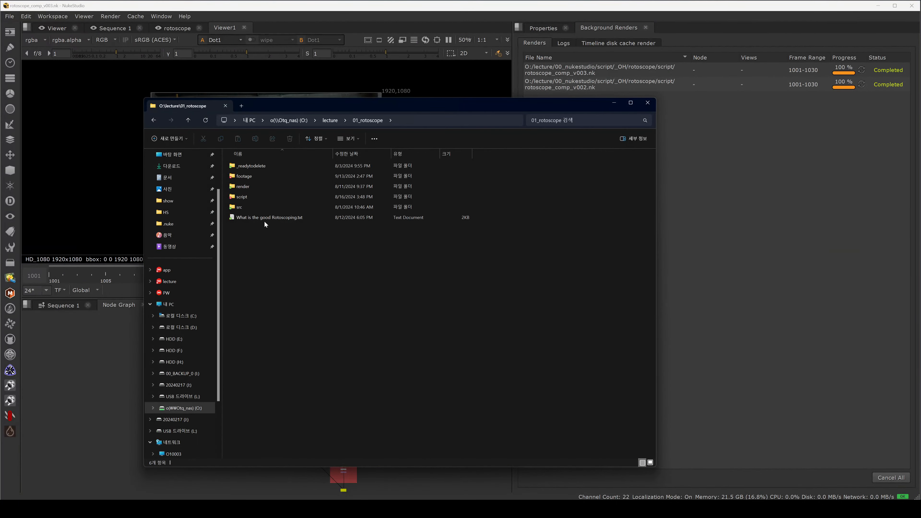
click(263, 188)
double_click(263, 188)
double_click(262, 194)
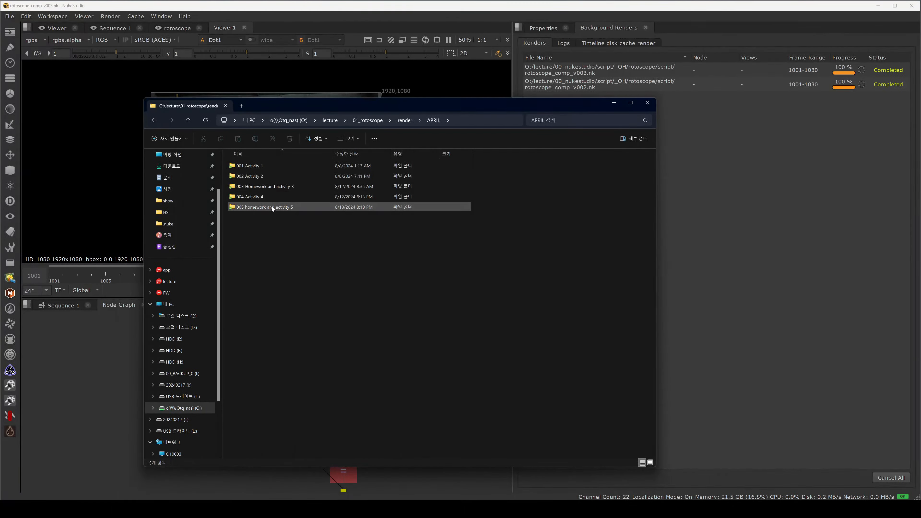
click(188, 120)
click(188, 120)
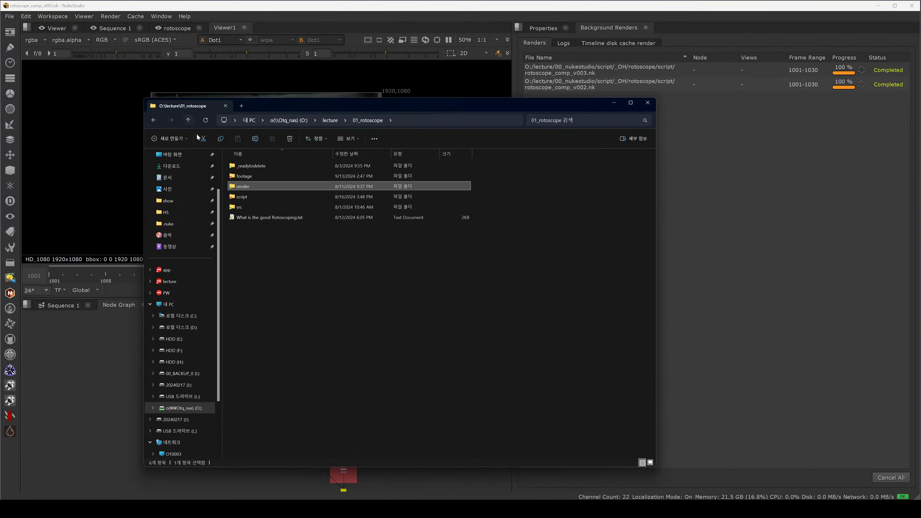
click(337, 120)
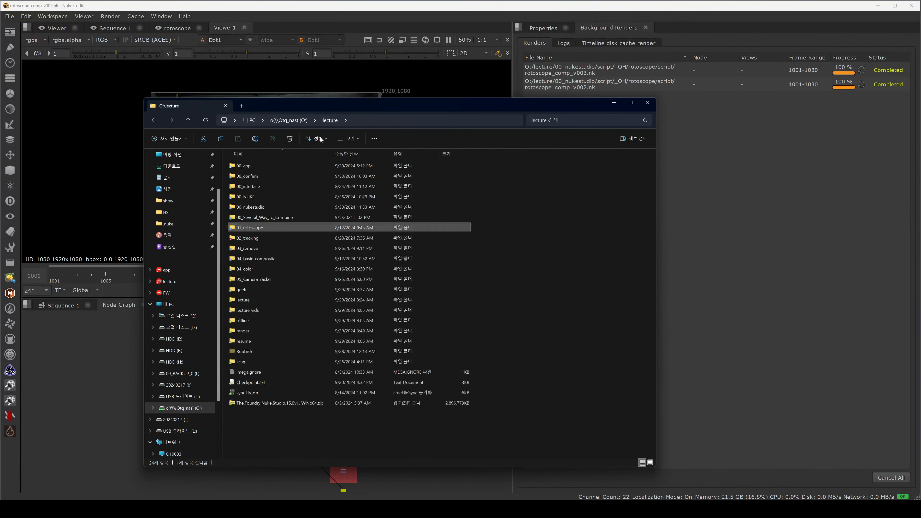
Step: Open the 02_tracking render April folder and preview tracking_comp_v025.mov in the player
double_click(261, 239)
double_click(259, 176)
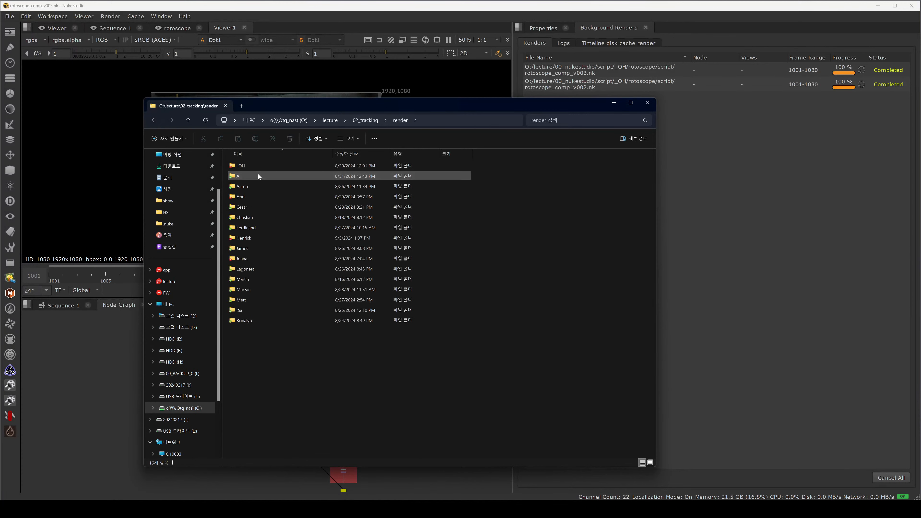
click(255, 188)
double_click(253, 197)
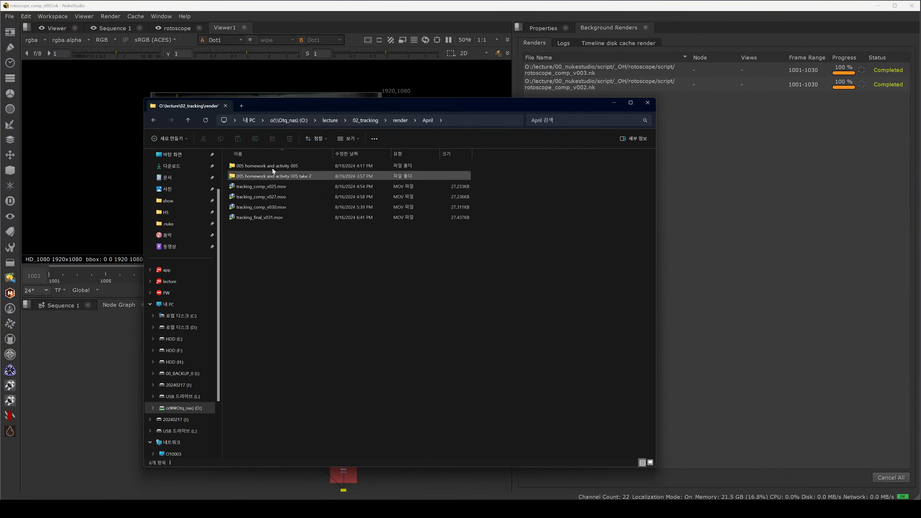
click(275, 188)
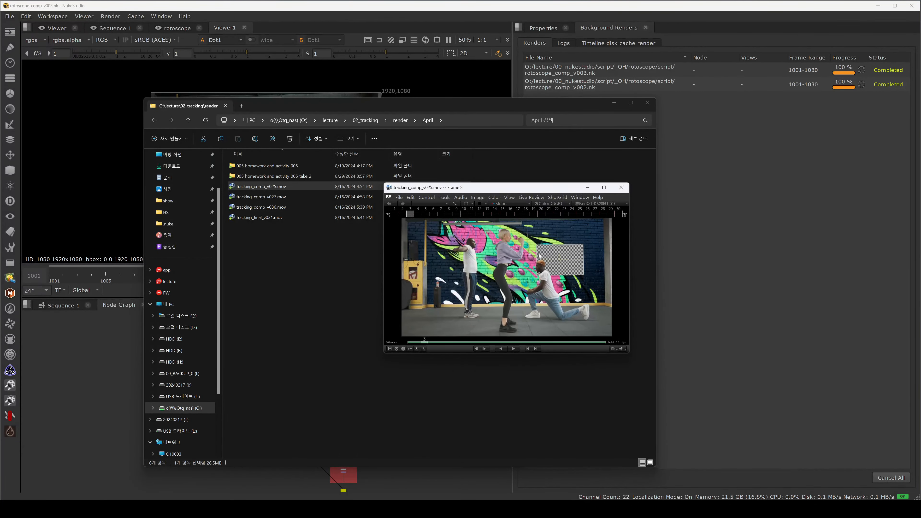
click(621, 187)
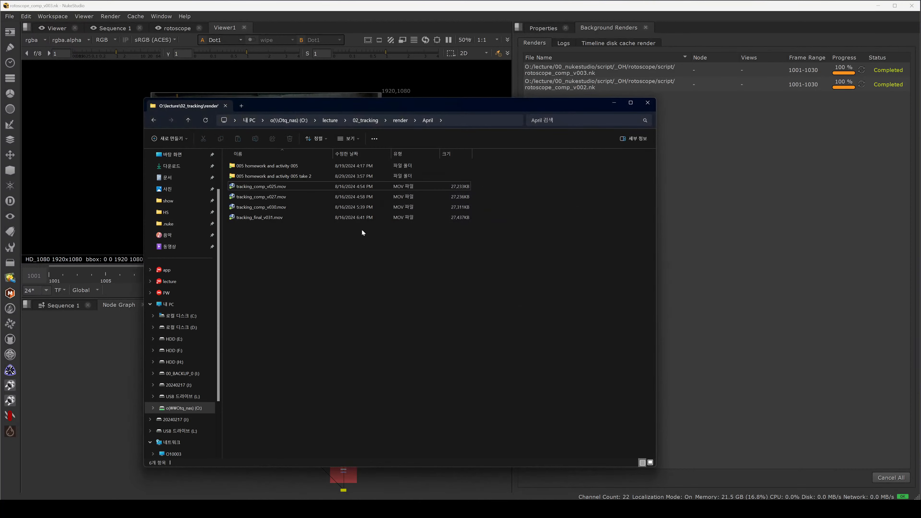
Step: Preview tracking_comp_v030.mov and tracking_final_v031.mov, scrubbing each to its last frame before closing
click(280, 207)
key(Return)
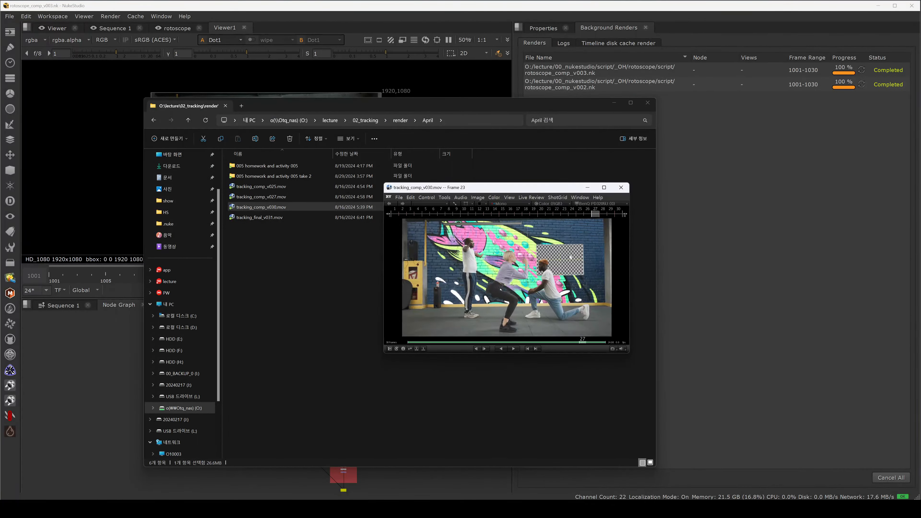
drag(400, 259, 613, 219)
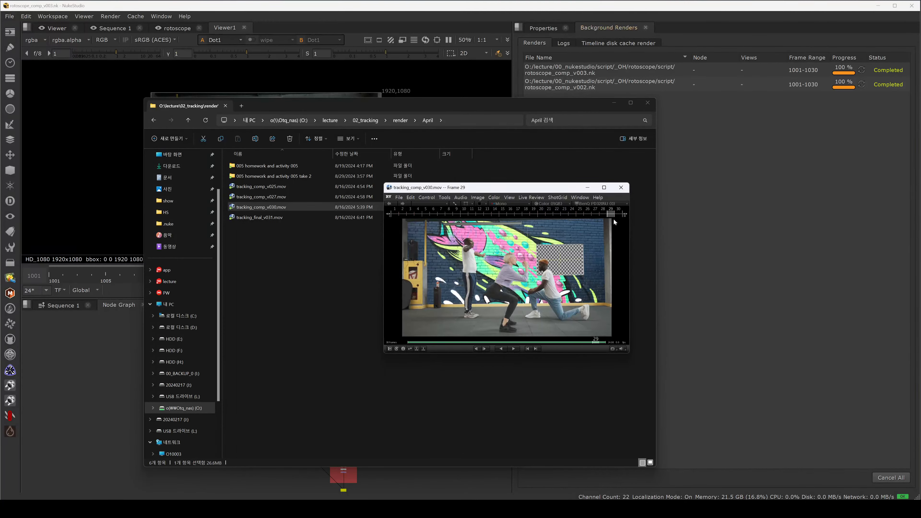
click(621, 187)
click(285, 218)
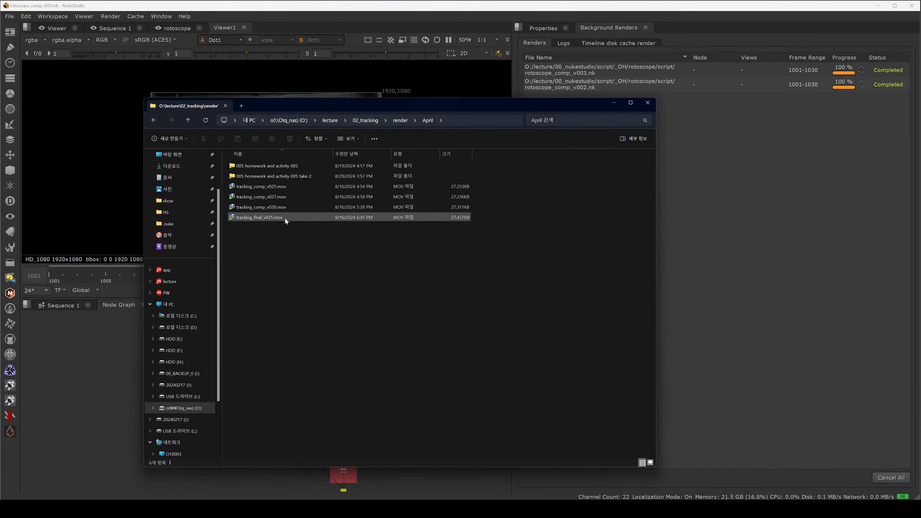
double_click(446, 217)
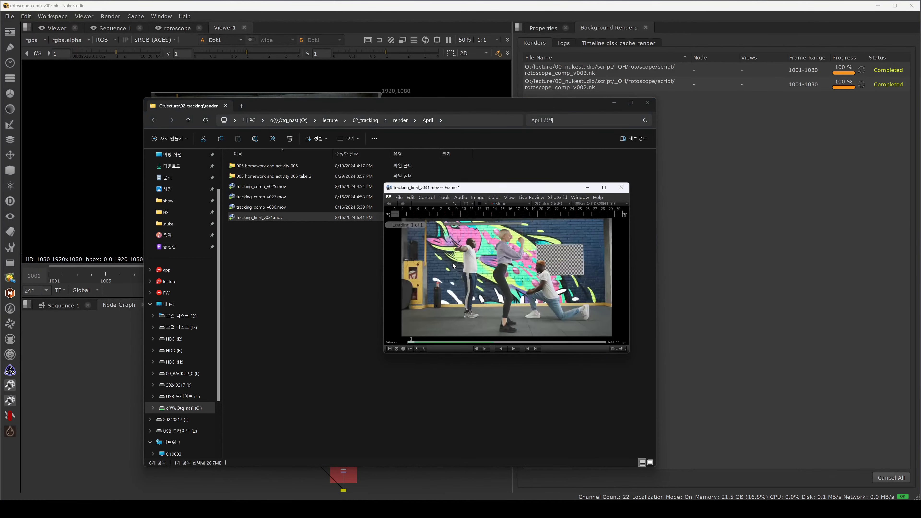
drag(461, 267, 576, 235)
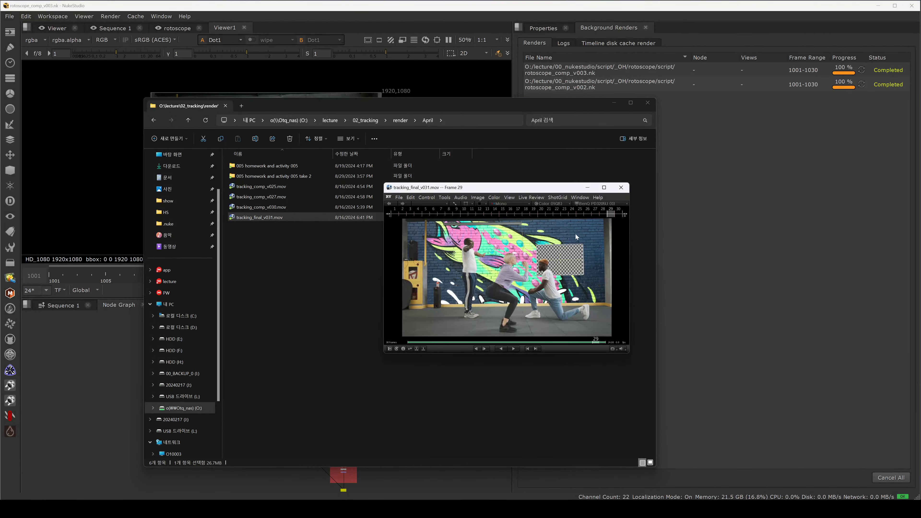
click(622, 187)
Step: Browse to the 02_tracking script April folder and widen the name column
click(391, 277)
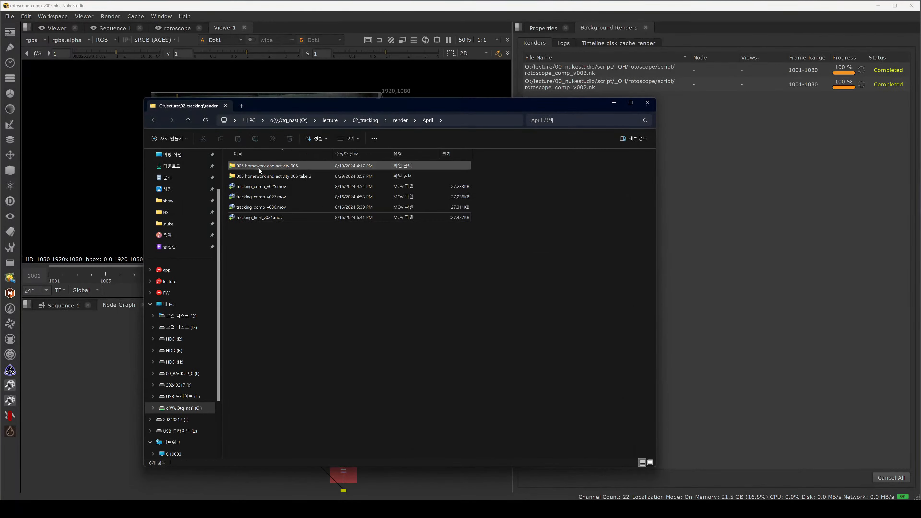
click(188, 121)
click(358, 120)
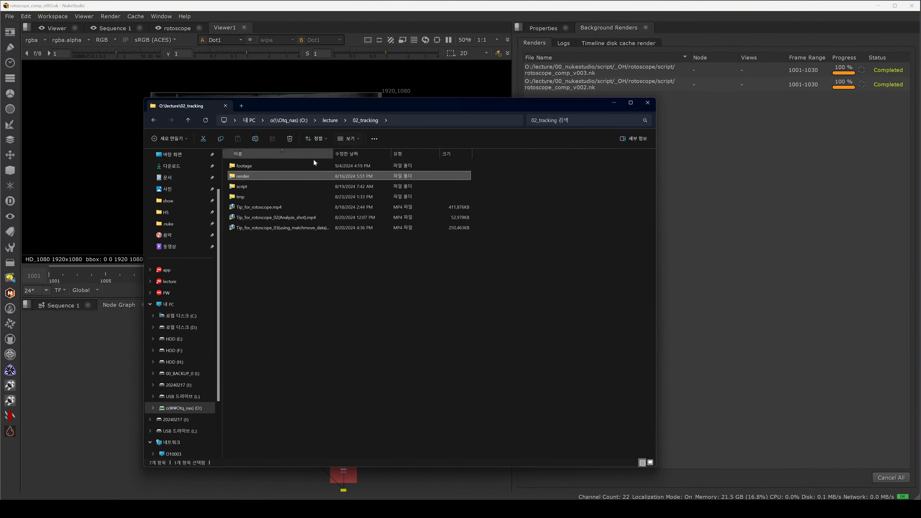
double_click(261, 187)
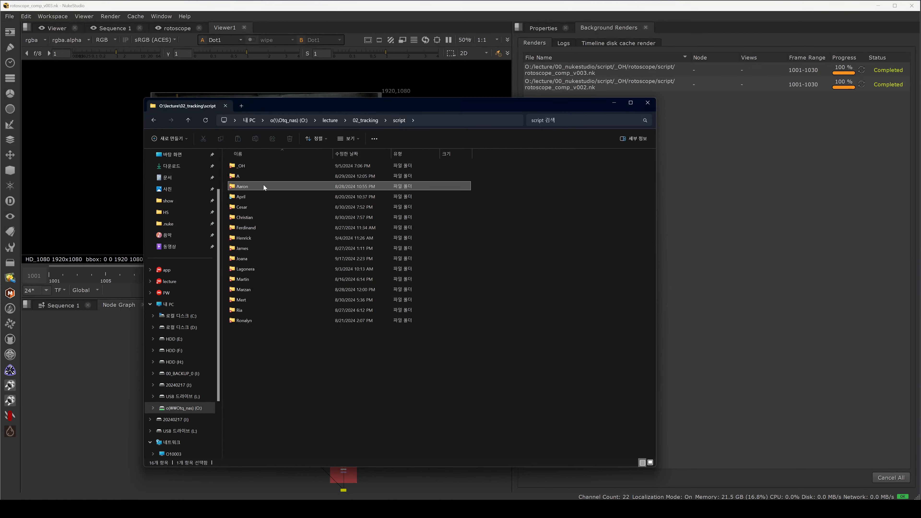
click(264, 185)
double_click(263, 196)
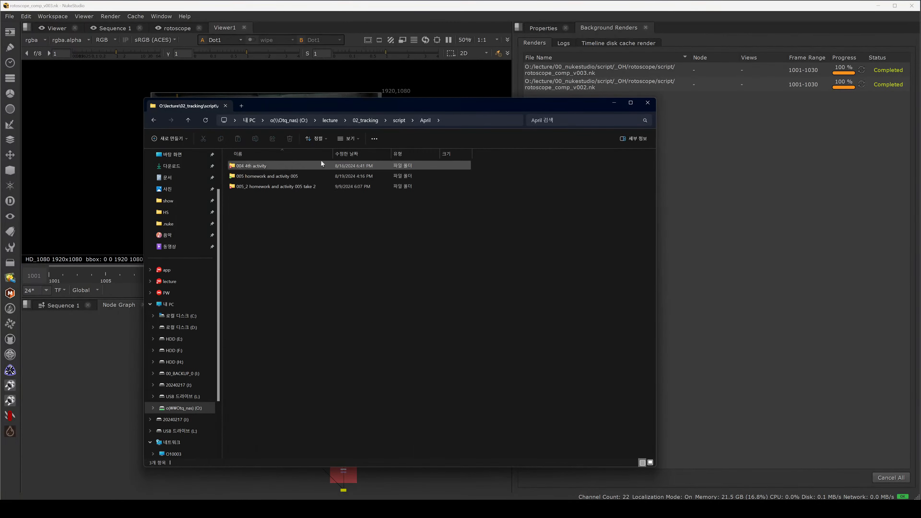
drag(332, 154, 380, 154)
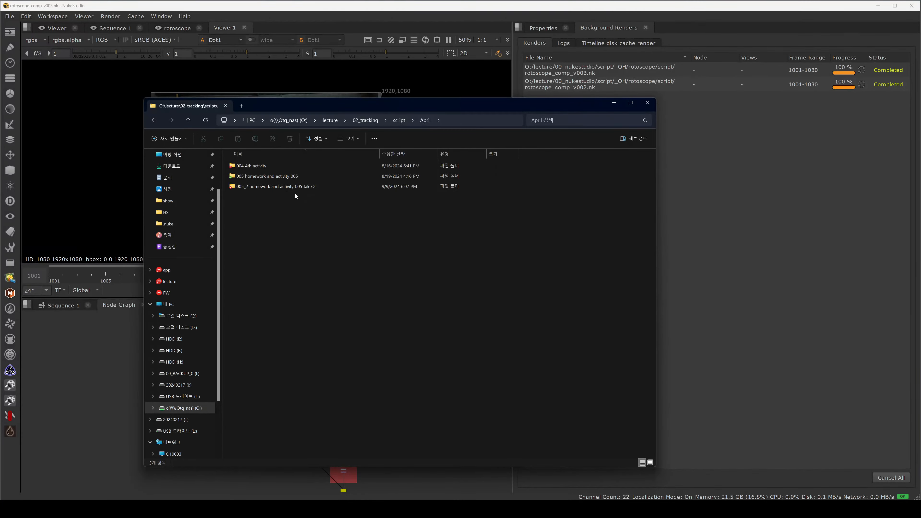
Step: Open the 004 4th activity folder and import tracking_final_v031.nk into the node graph
double_click(287, 167)
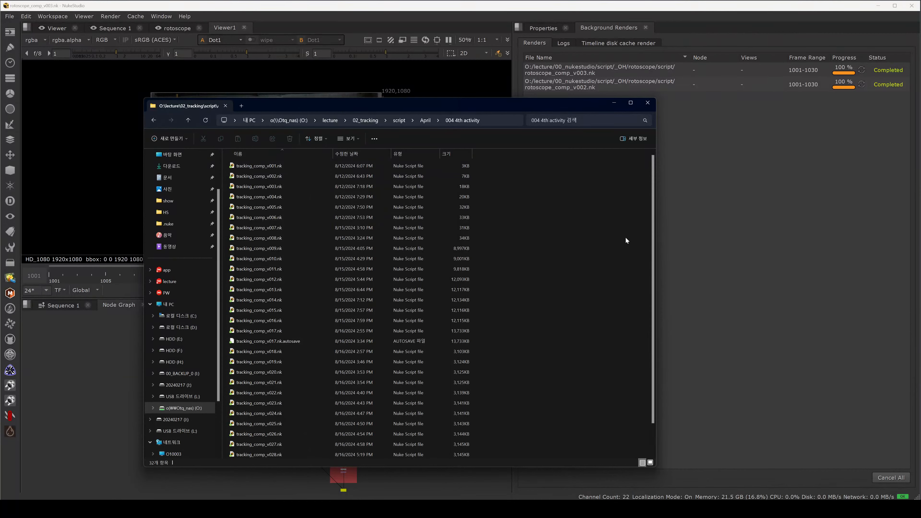
scroll(653, 252, down, 1)
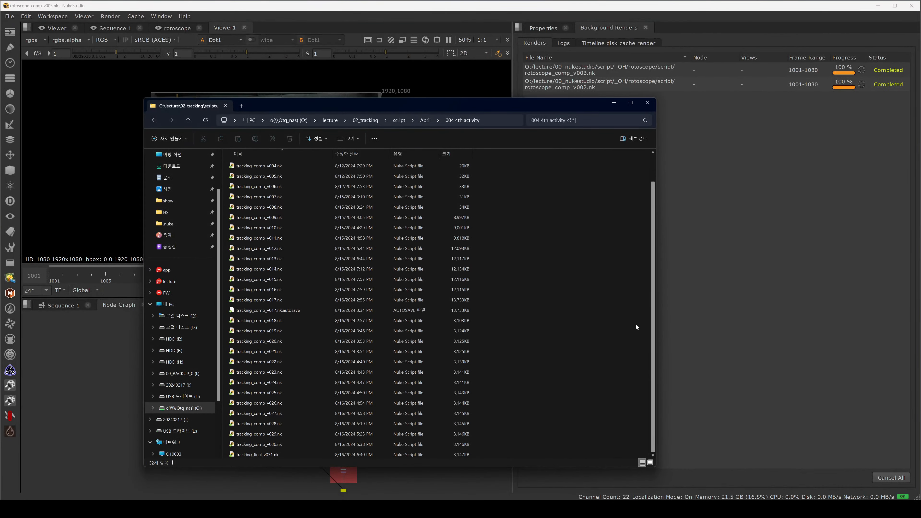
click(245, 457)
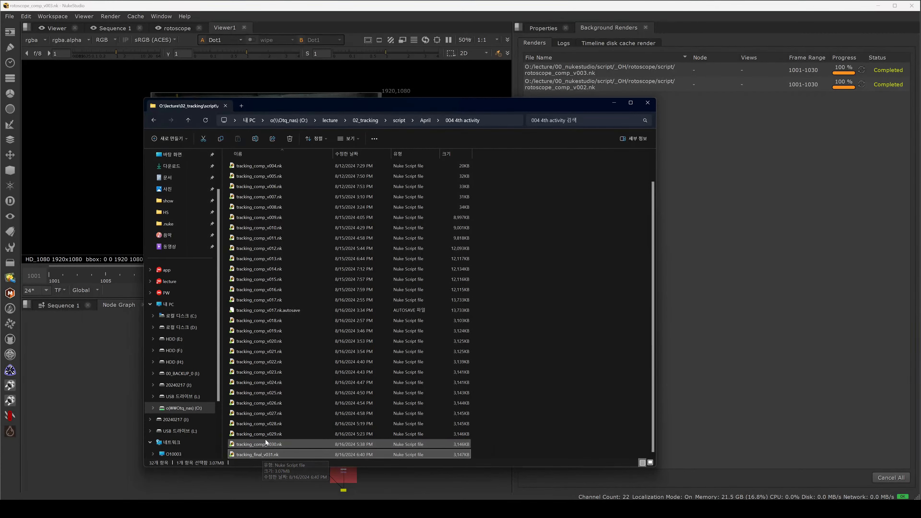
click(270, 482)
key(space)
key(alt+Tab)
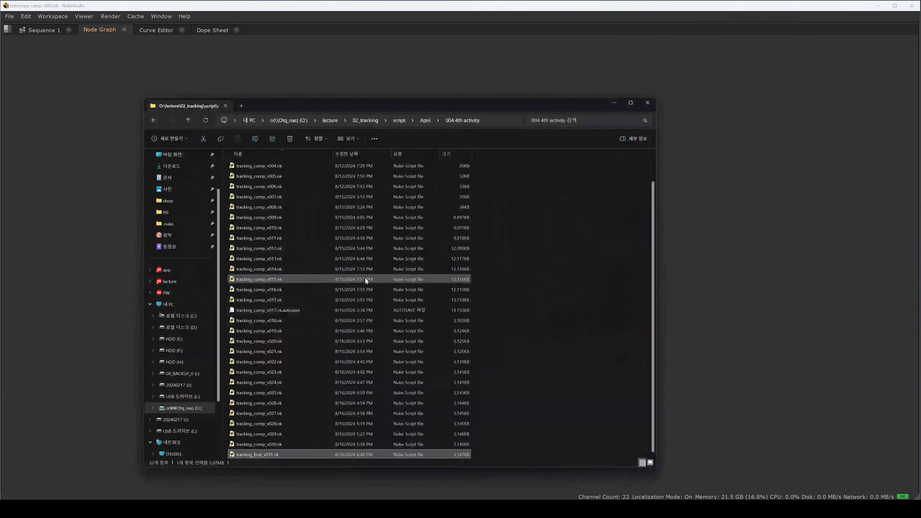
drag(250, 455, 704, 373)
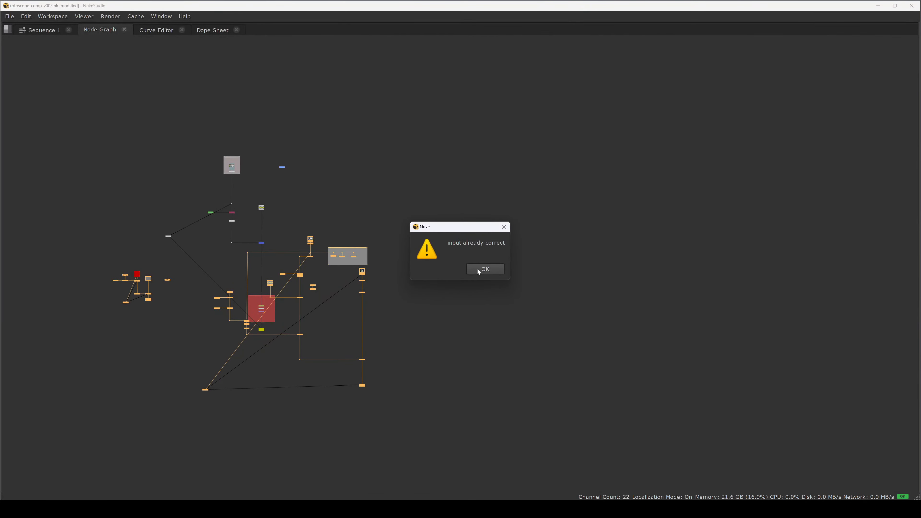
click(479, 269)
Step: Move the imported tracking nodes clear of the existing comp nodes and inspect them
drag(314, 243, 554, 150)
click(399, 226)
scroll(403, 208, up, 3)
drag(540, 260, 395, 298)
scroll(581, 200, up, 5)
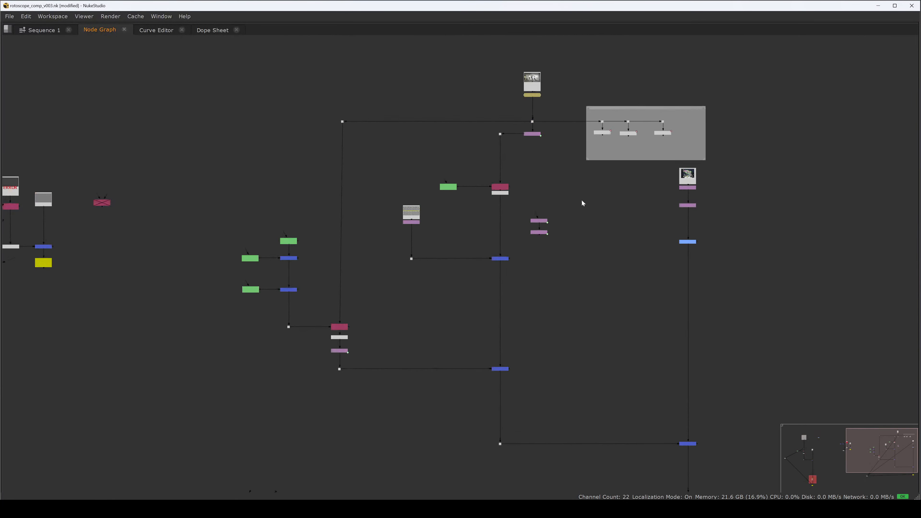
drag(536, 110, 506, 154)
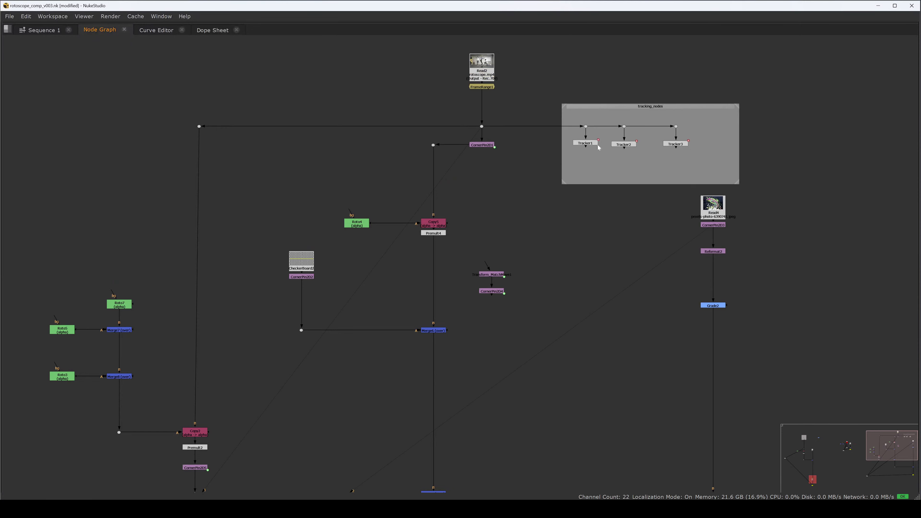
scroll(550, 152, down, 2)
scroll(730, 200, up, 3)
click(641, 227)
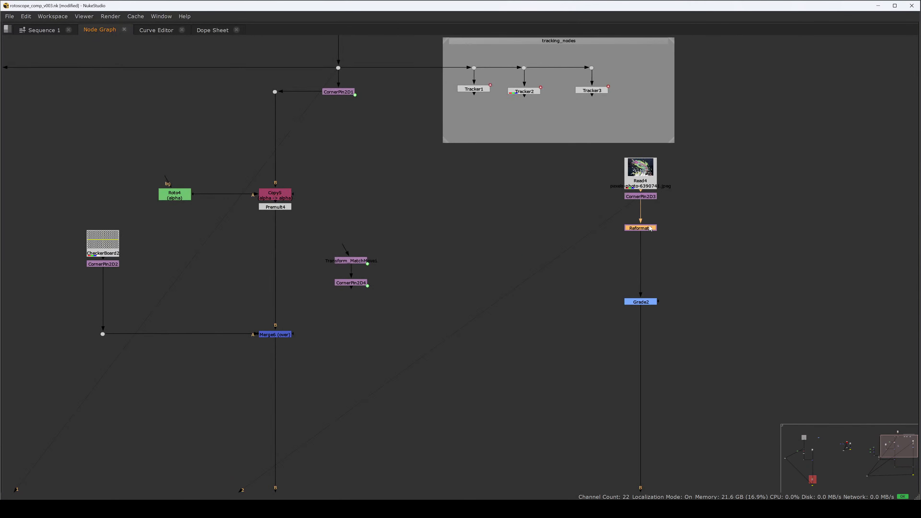
scroll(643, 236, down, 6)
drag(592, 264, 535, 279)
scroll(533, 279, up, 1)
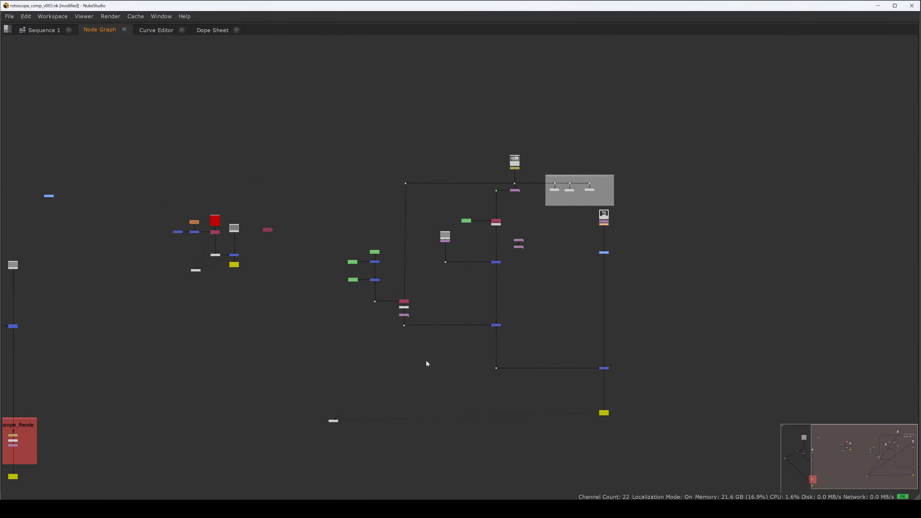
Step: Delete the stray node below the imported tracking node tree
drag(414, 369, 278, 468)
key(Delete)
scroll(422, 317, up, 6)
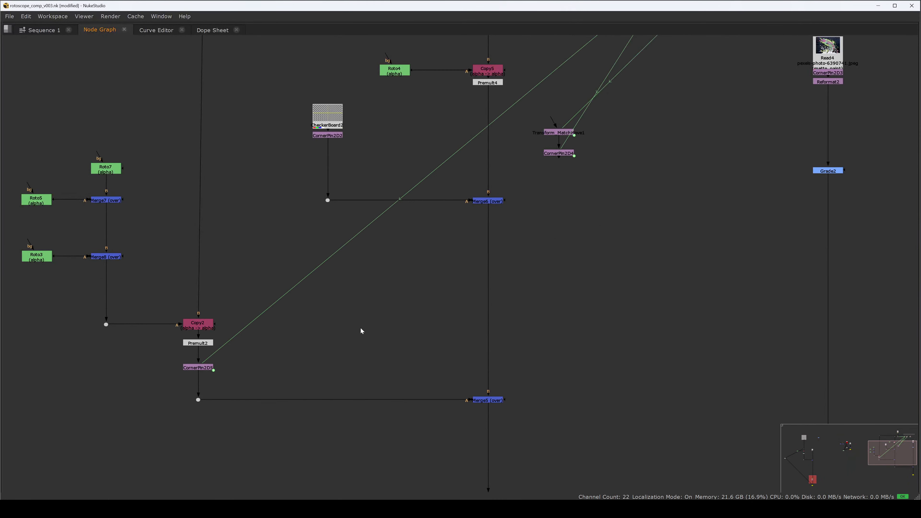
scroll(360, 329, down, 4)
scroll(477, 126, up, 3)
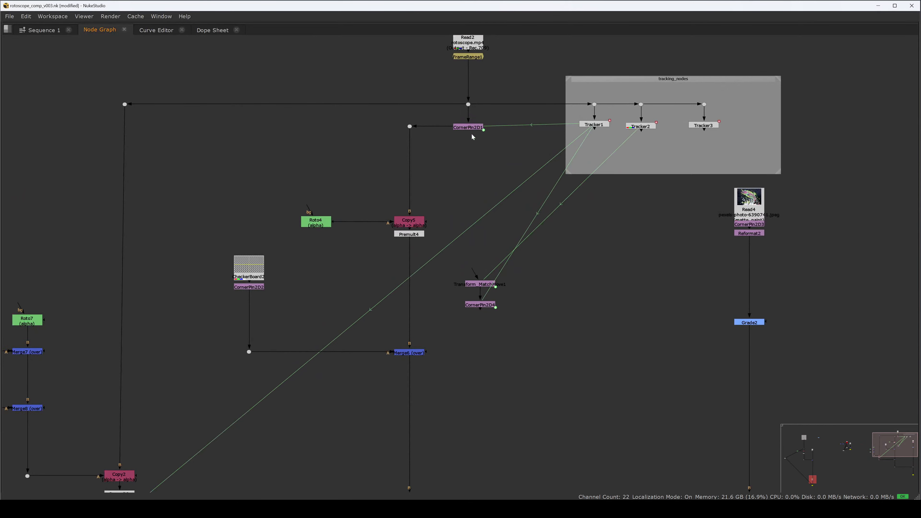
scroll(467, 149, down, 3)
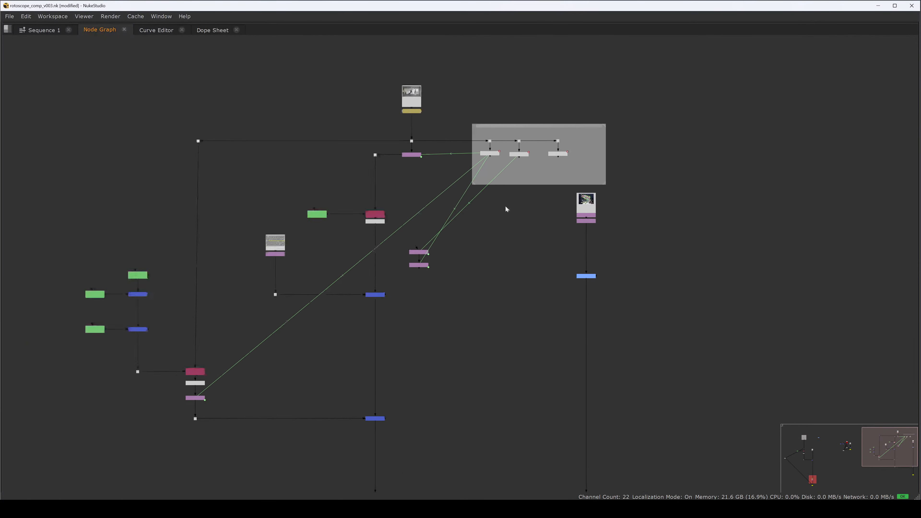
scroll(478, 176, up, 3)
Step: Reconnect the tracking_nodes chain's input to the dot below the Read2 plate
drag(364, 135, 383, 106)
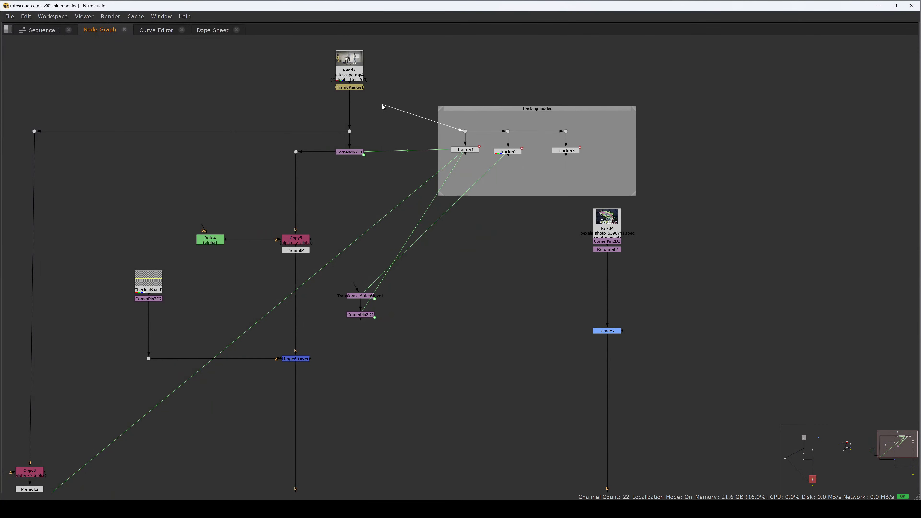
drag(382, 107, 350, 132)
scroll(373, 213, down, 4)
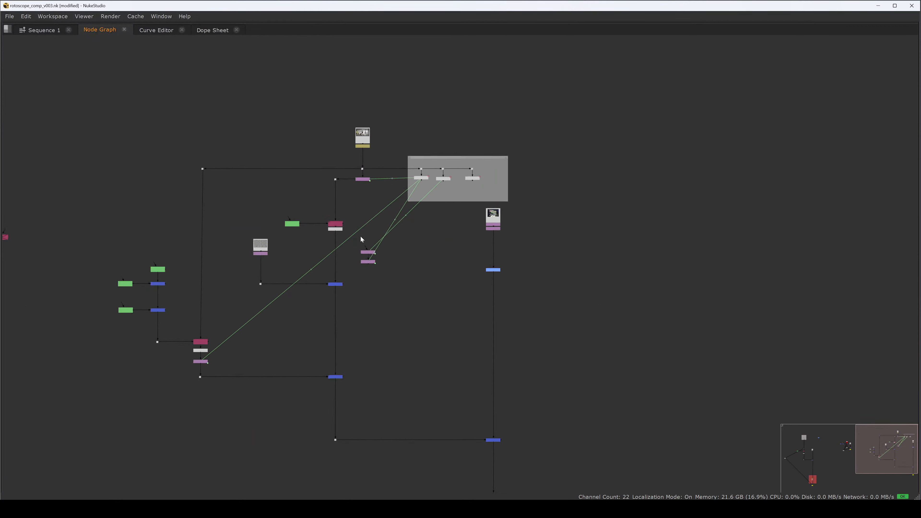
scroll(361, 236, up, 2)
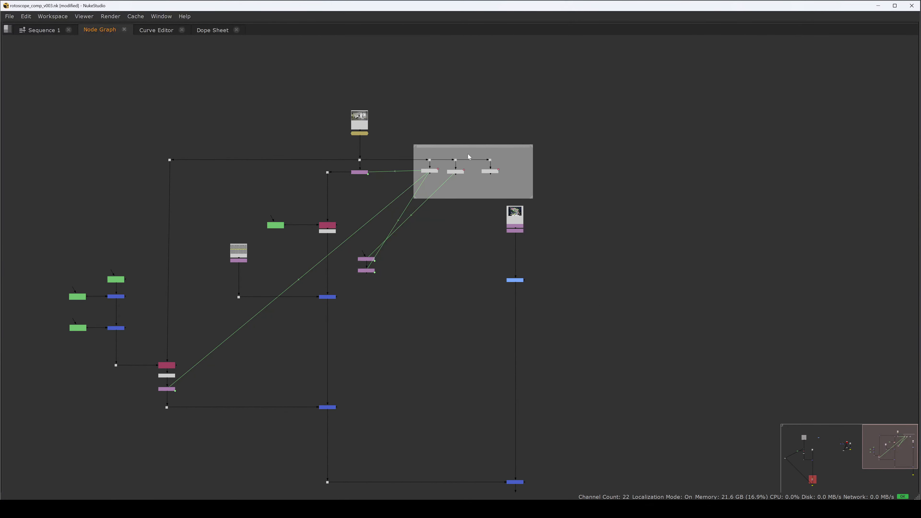
Step: Move the tracking_nodes backdrop and matte-paint Read node beside the rotoscope backdrop
mouse_move(393, 159)
mouse_down()
mouse_move(370, 159)
mouse_move(385, 151)
mouse_up()
drag(548, 294, 403, 196)
click(311, 203)
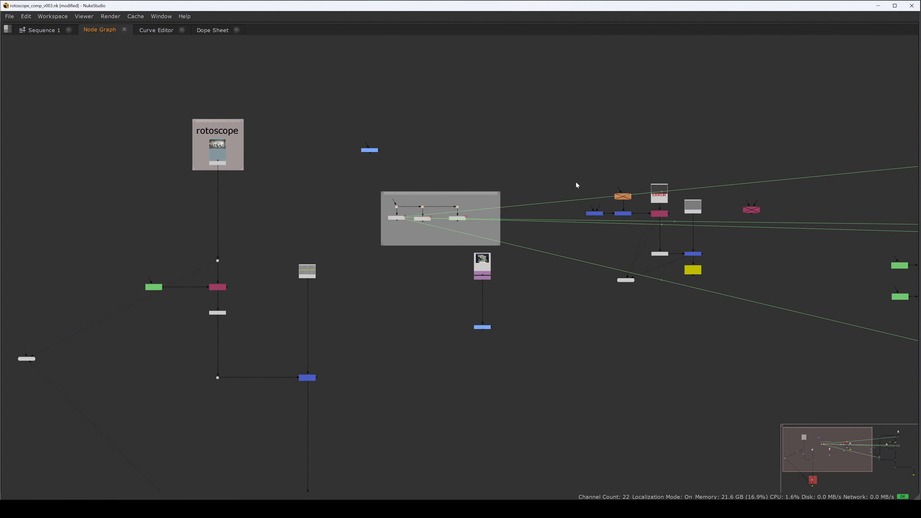
drag(577, 185, 342, 177)
Step: Move the remaining imported tracking script nodes off to the right
scroll(342, 177, down, 3)
drag(337, 96, 844, 392)
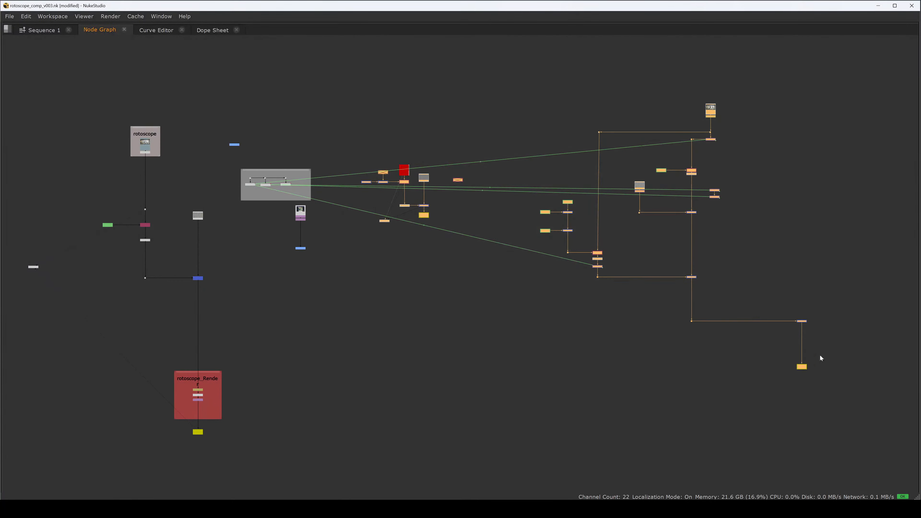
scroll(529, 238, down, 5)
scroll(529, 238, up, 1)
drag(647, 151, 920, 151)
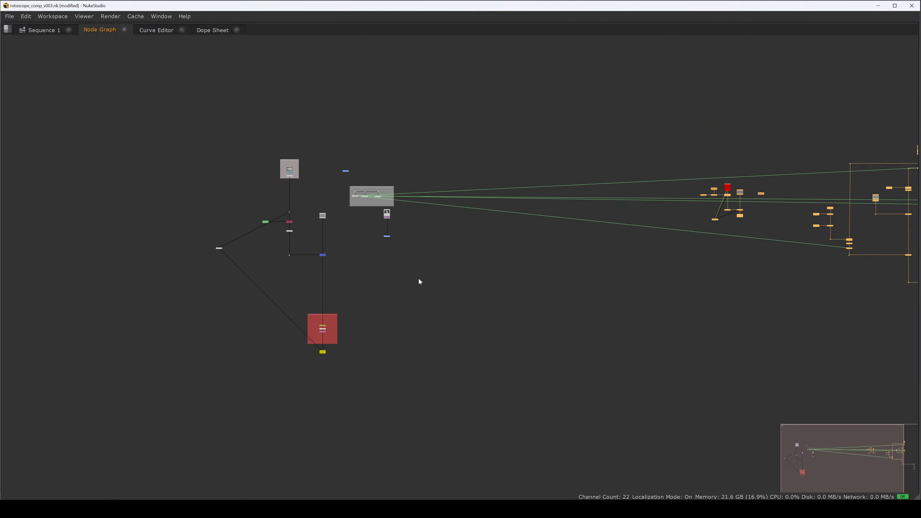
Step: Select the Write_exr node and save a new comp version of the script
scroll(341, 335, up, 10)
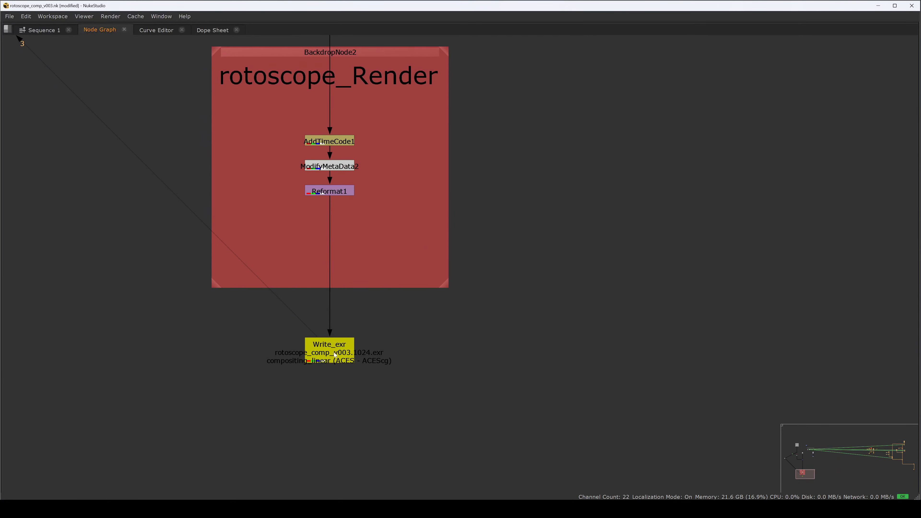
click(335, 355)
click(9, 16)
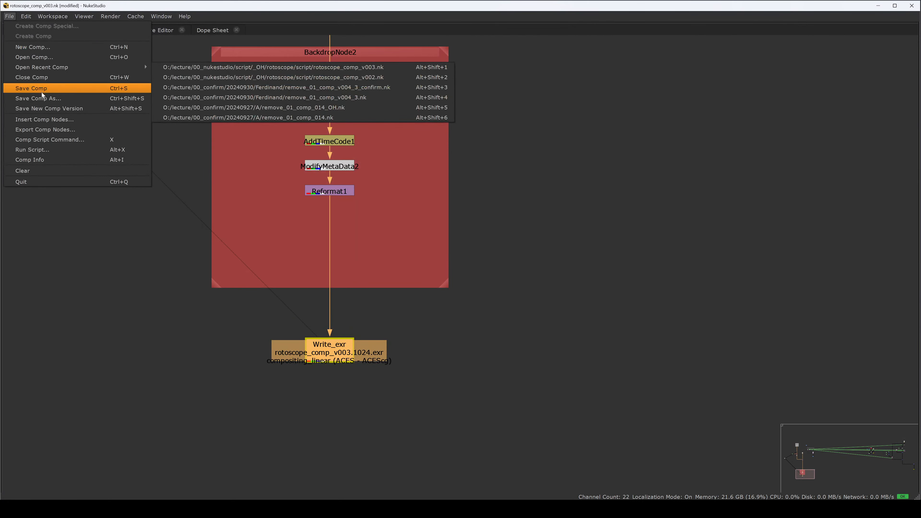
click(63, 110)
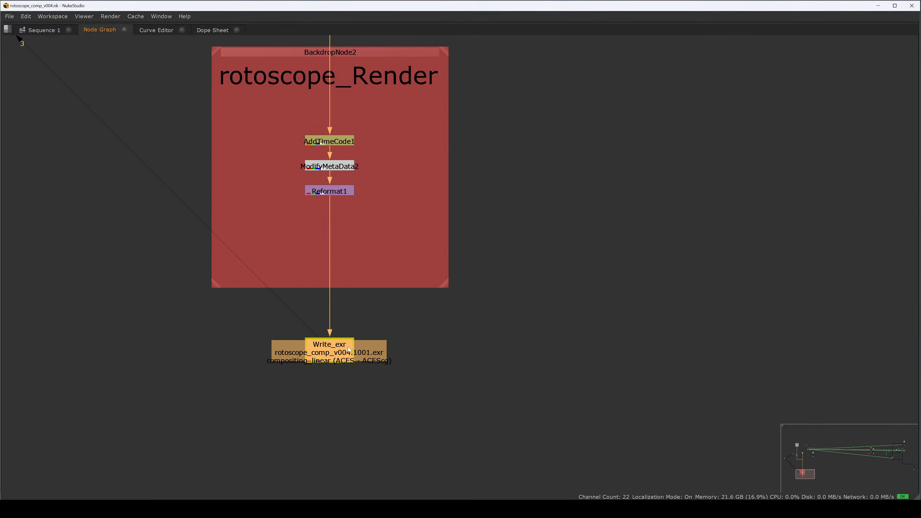
Step: View the Write_exr output over the checkerboard at frame 1024
scroll(486, 279, down, 8)
drag(479, 139, 441, 275)
click(375, 228)
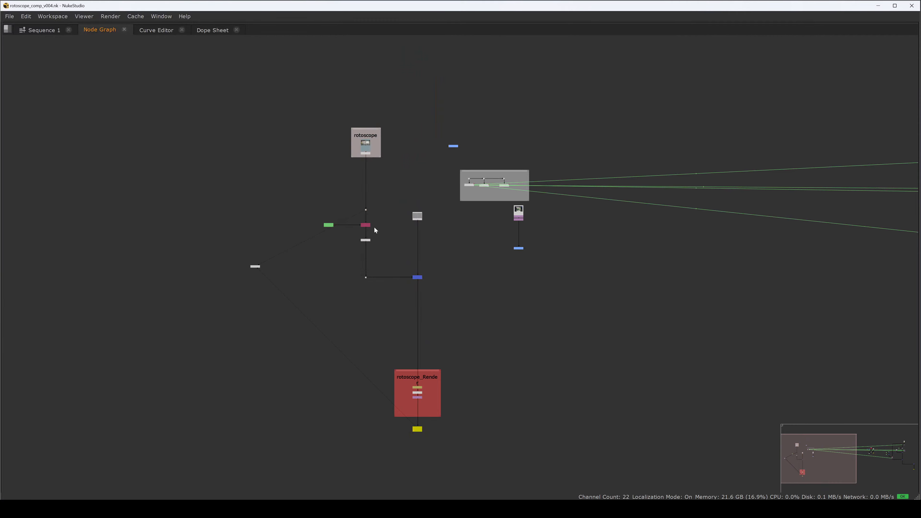
click(437, 407)
key(space)
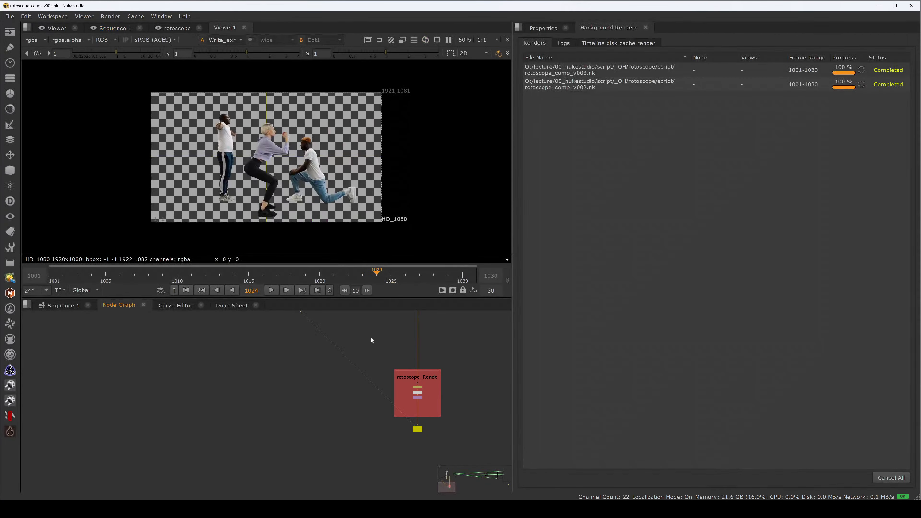
key(space)
Step: Connect the tracking_nodes chain's input to the rotoscope plate's pipe
scroll(428, 214, up, 5)
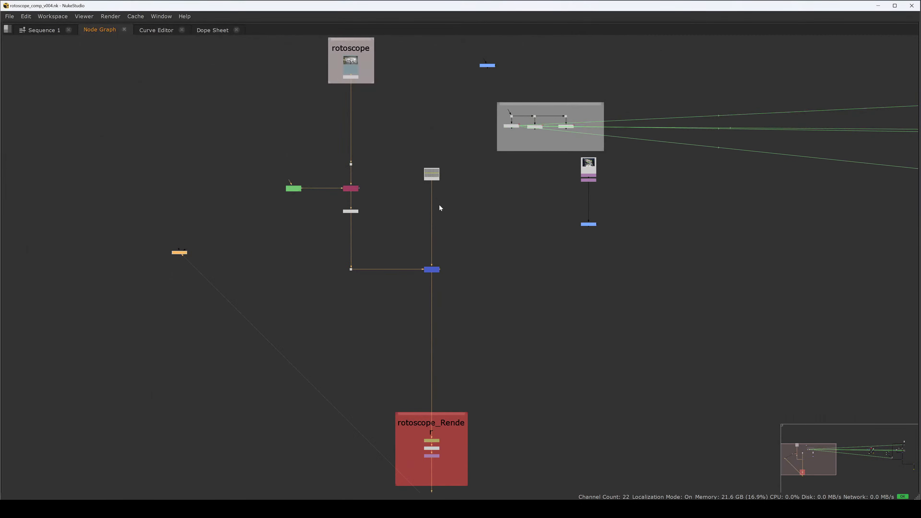
scroll(429, 233, up, 4)
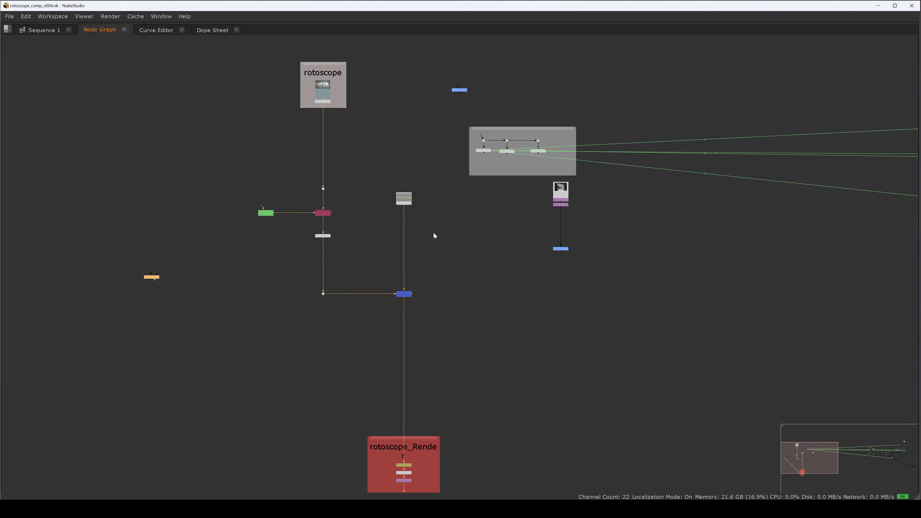
scroll(380, 272, down, 2)
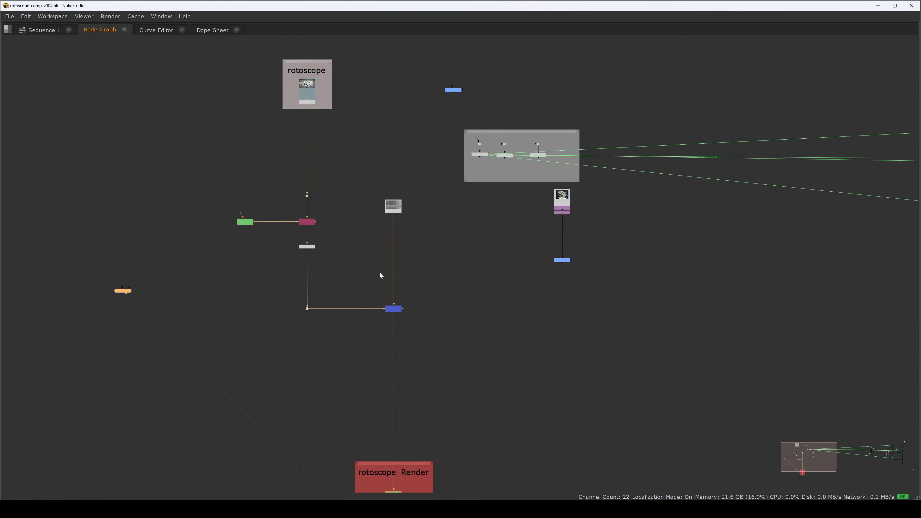
drag(460, 209, 389, 262)
click(412, 266)
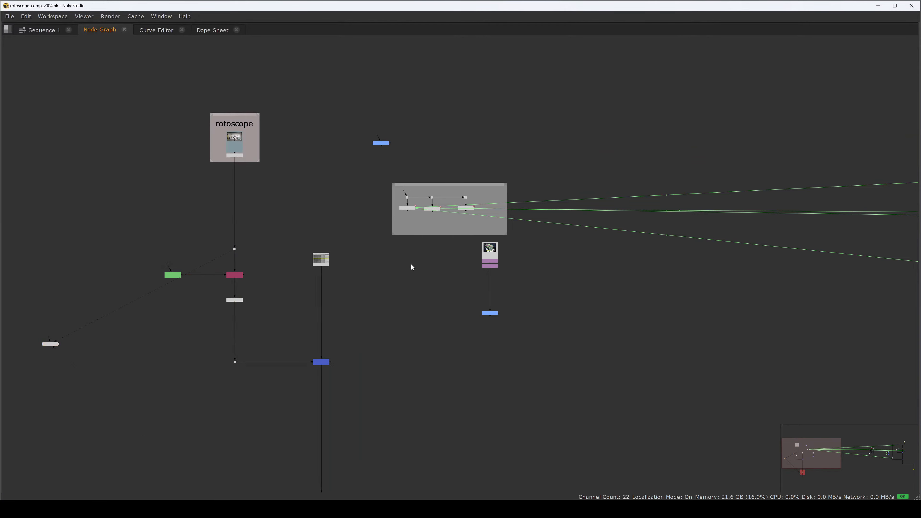
scroll(481, 242, up, 2)
drag(385, 175, 158, 181)
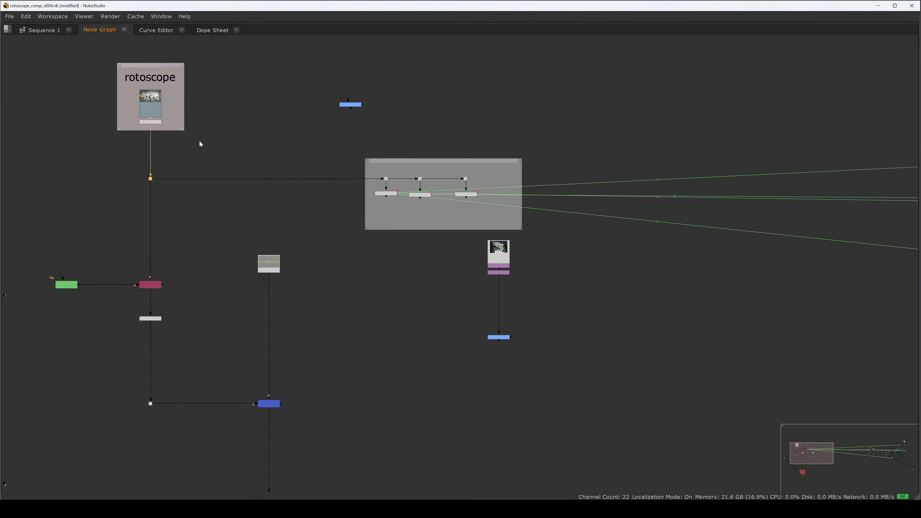
Step: Rearrange the rotoscope backdrop and tracking nodes in the node graph
click(148, 98)
drag(148, 98, 149, 204)
drag(149, 204, 148, 111)
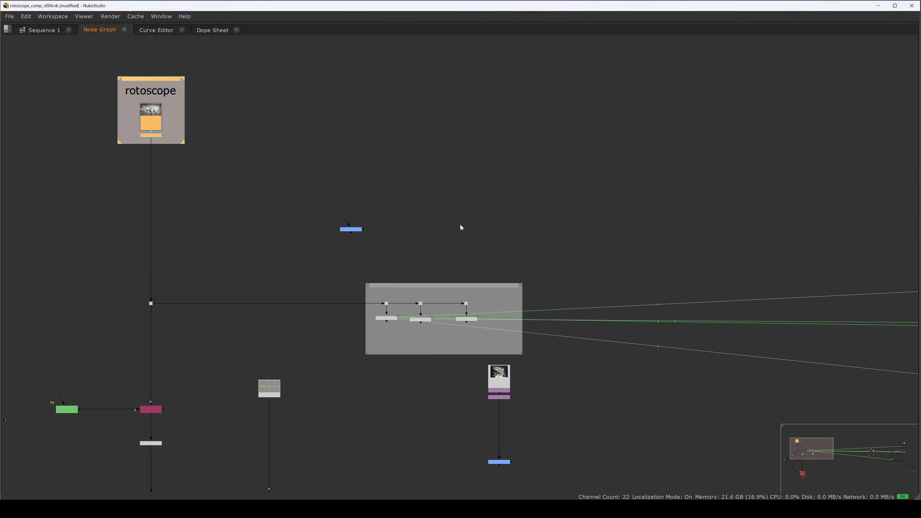
drag(423, 192, 737, 198)
drag(576, 242, 354, 487)
drag(220, 260, 118, 333)
drag(399, 283, 401, 179)
click(366, 265)
drag(209, 184, 127, 233)
Step: Check the current viewer output at frame 1024
key(space)
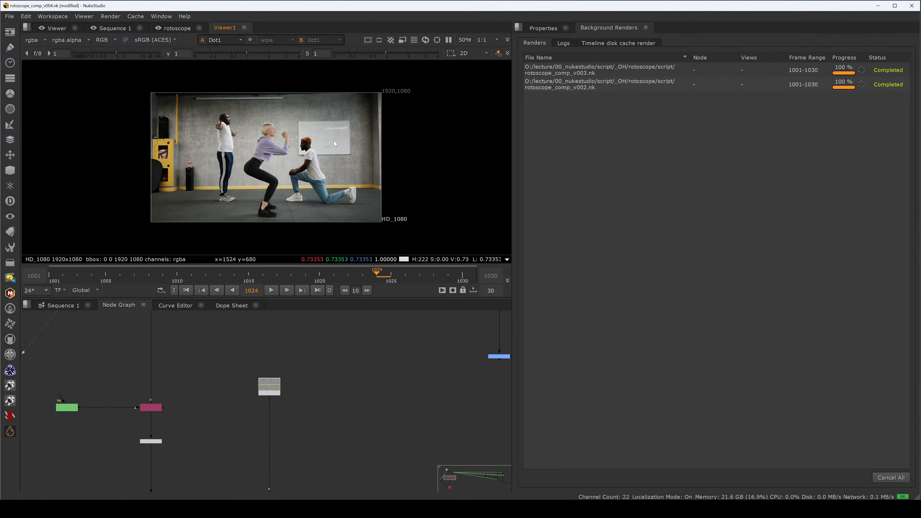
key(space)
key(space)
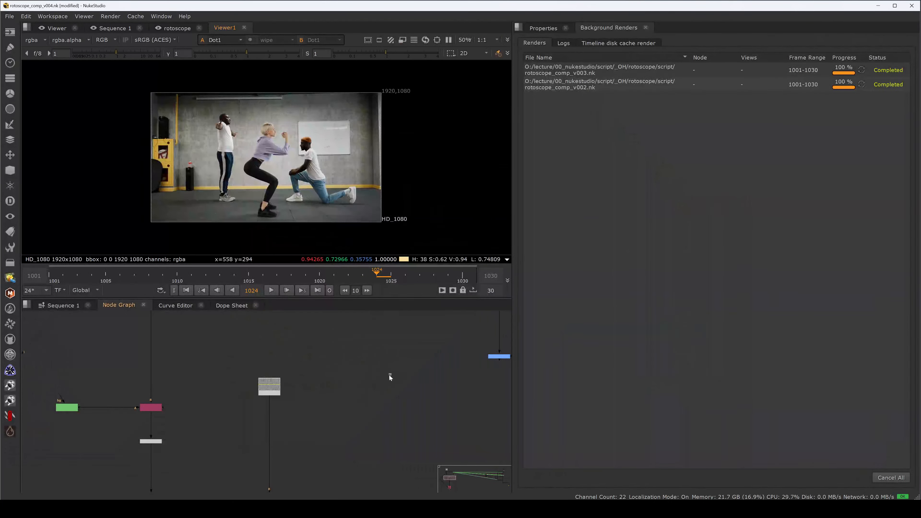
key(space)
Step: Open Tracker1, Tracker2 and Tracker3 in turn to inspect their tracks
scroll(363, 254, up, 4)
click(334, 246)
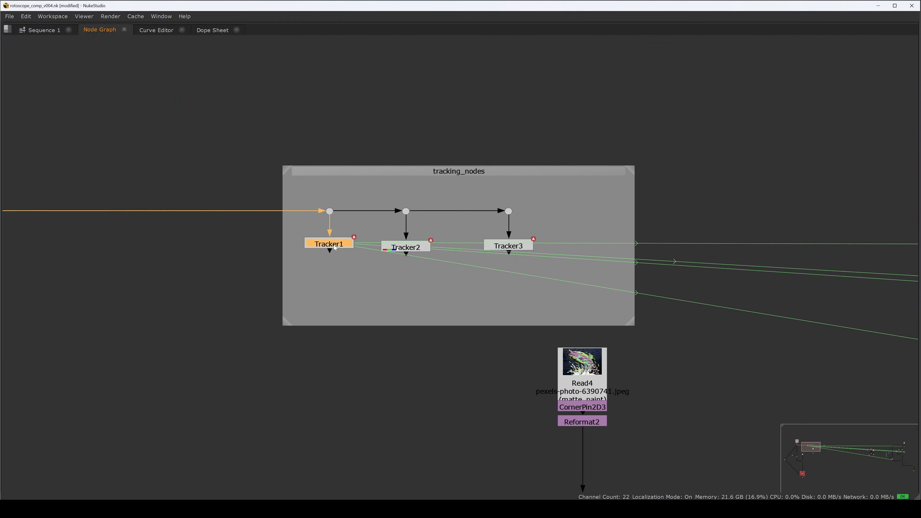
key(space)
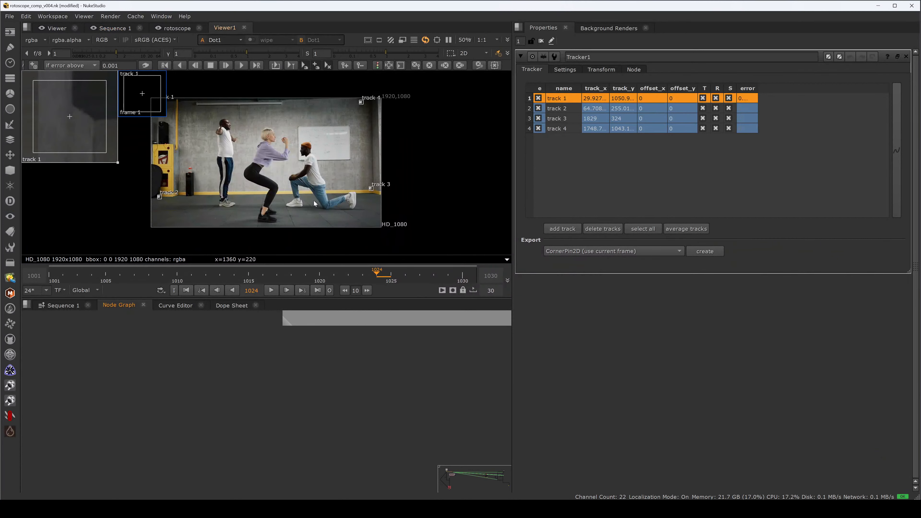
click(364, 349)
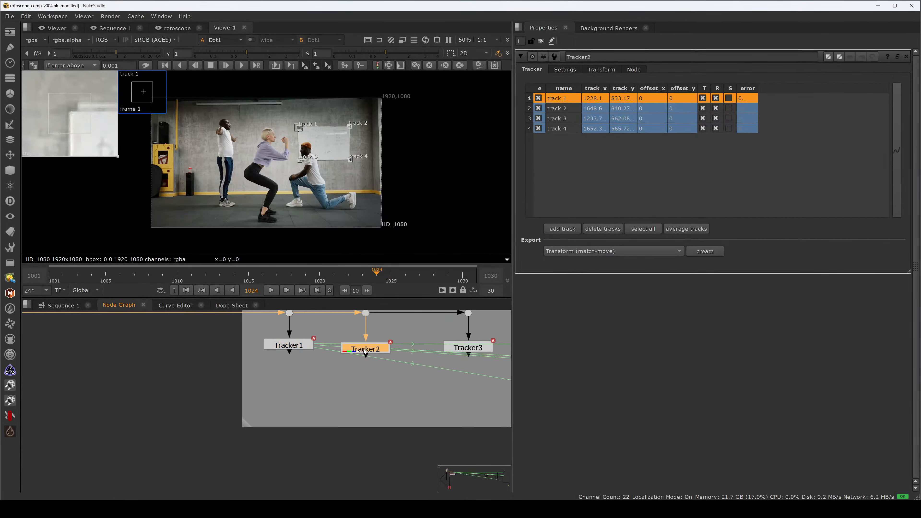
click(398, 356)
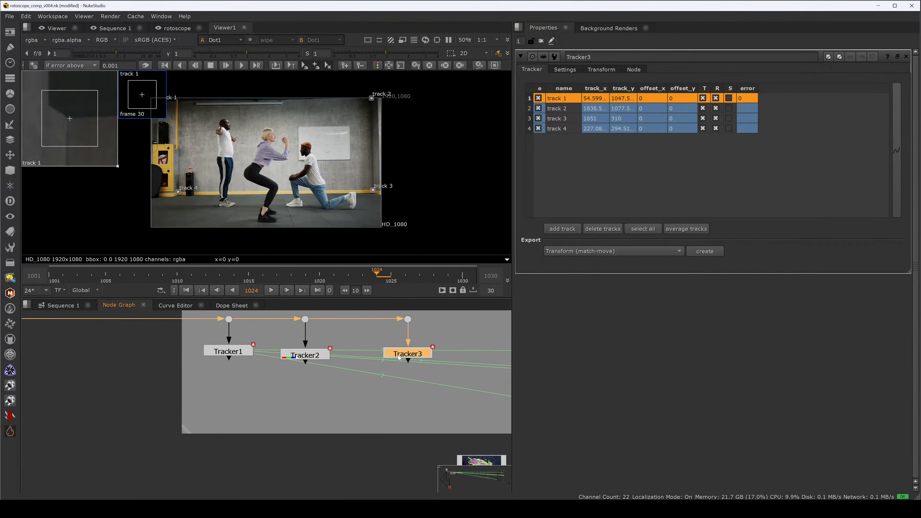
Step: Rearrange the tracker nodes, moving Tracker1 lower inside the tracking_nodes backdrop and nudging Tracker3 up
click(246, 355)
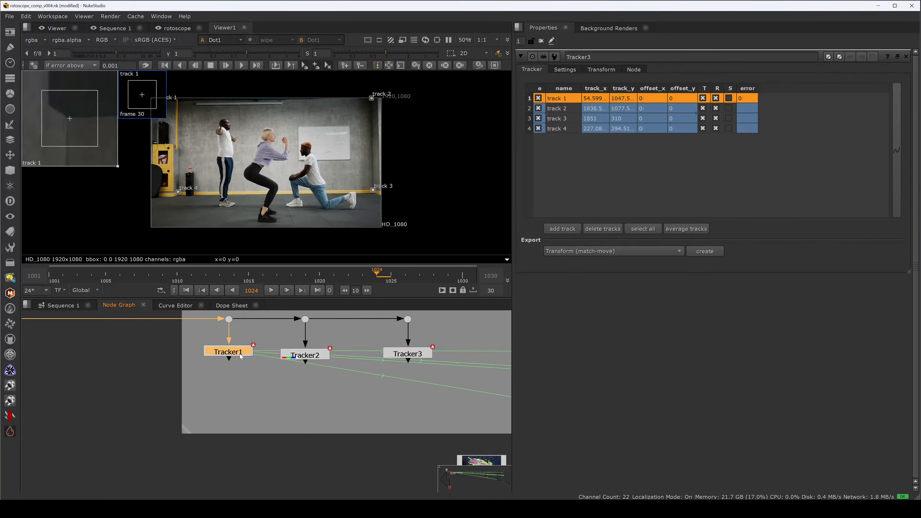
click(402, 359)
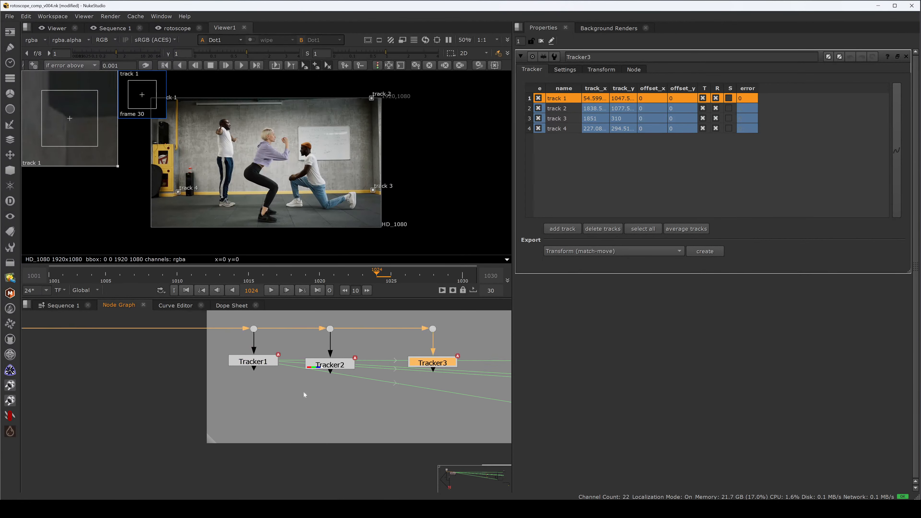
drag(262, 364, 245, 392)
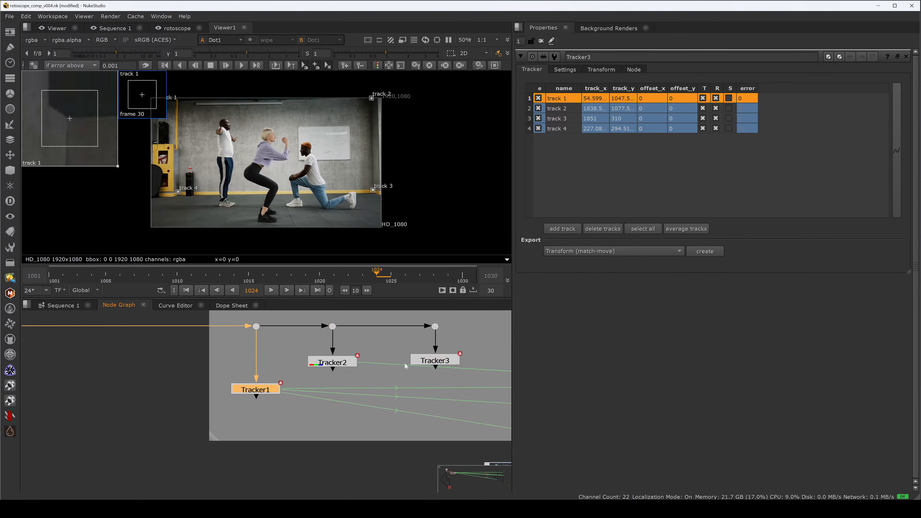
drag(432, 364, 412, 349)
Step: Open Tracker1 and shift all its keyframes forward by 1000 frames in the Dope Sheet
double_click(234, 377)
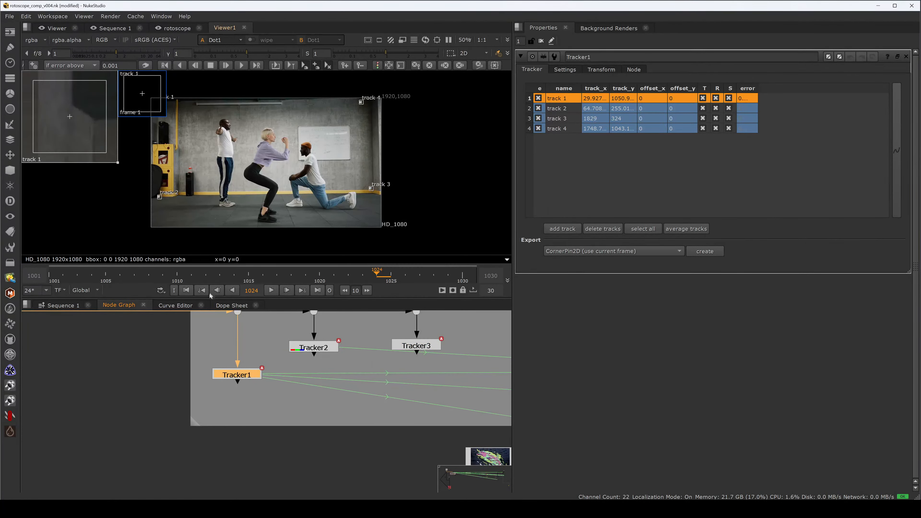
click(603, 69)
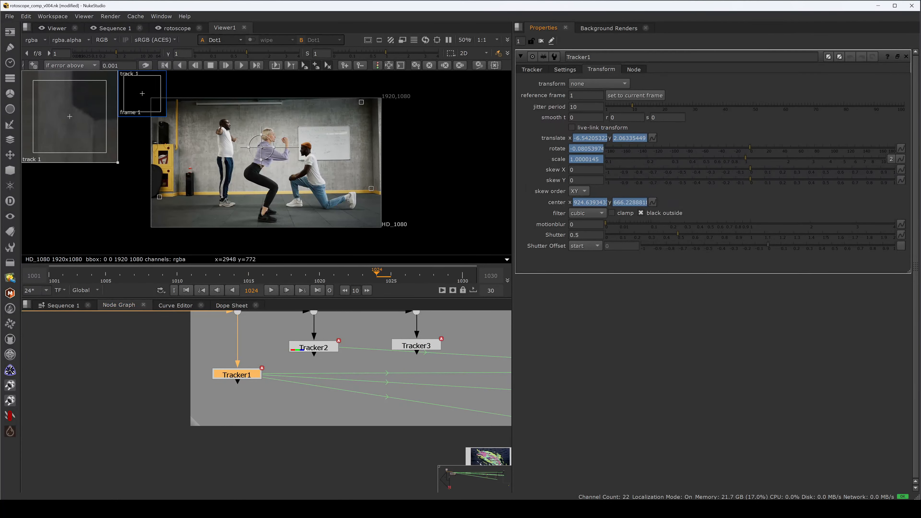
click(222, 306)
drag(222, 427, 165, 310)
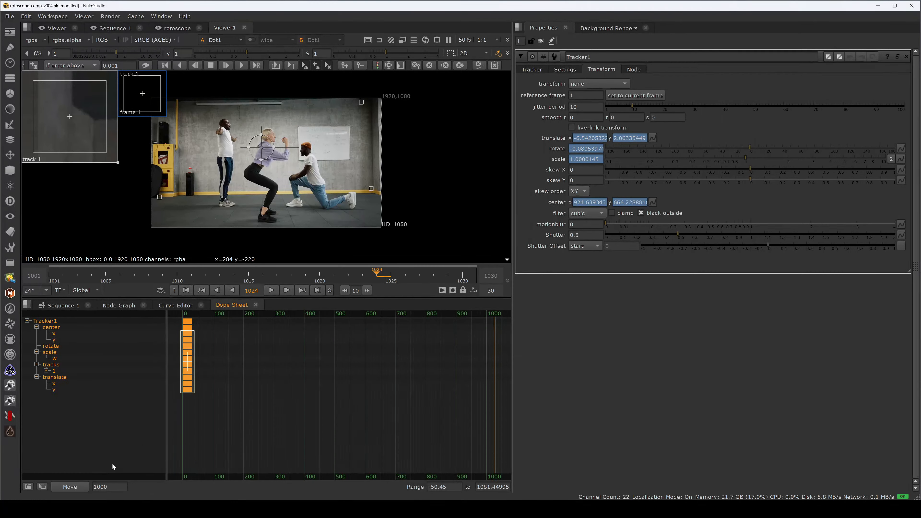
click(72, 487)
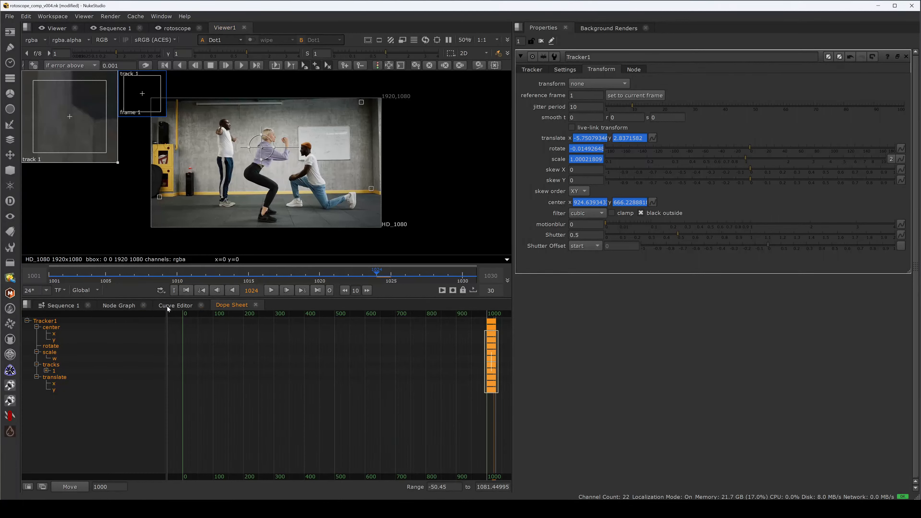
click(115, 306)
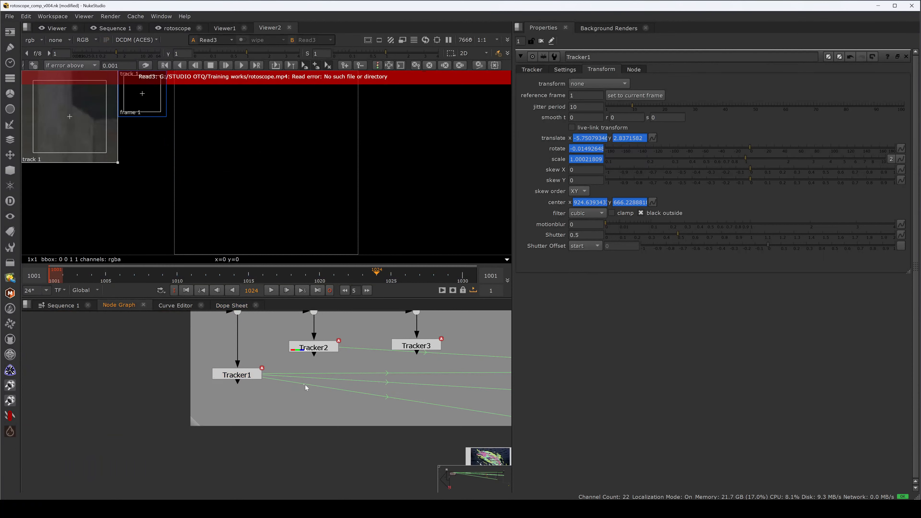
Step: Select Tracker2 and shift its keyframes forward by 1000 frames in the Dope Sheet
click(313, 348)
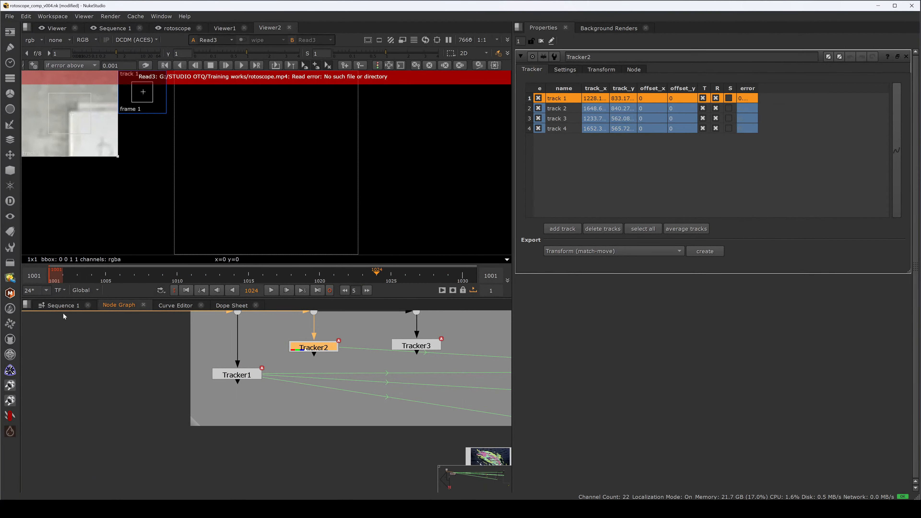
click(232, 306)
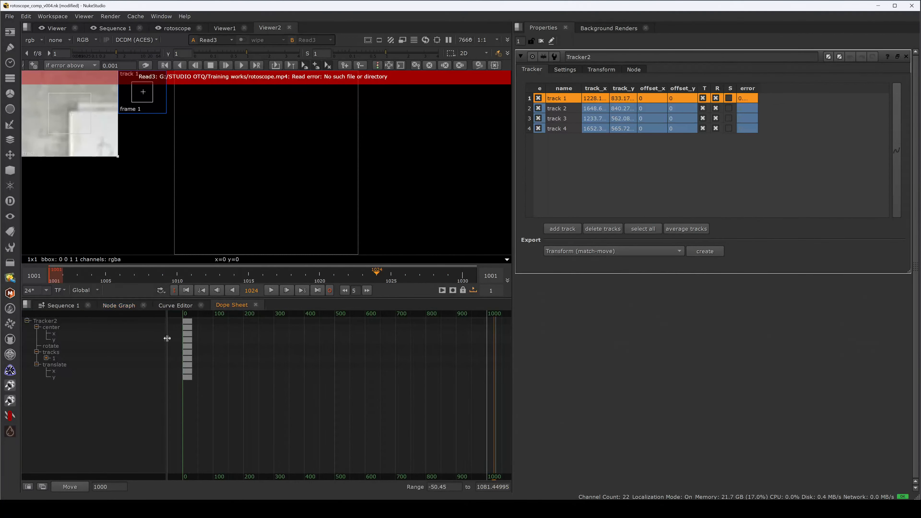
click(70, 487)
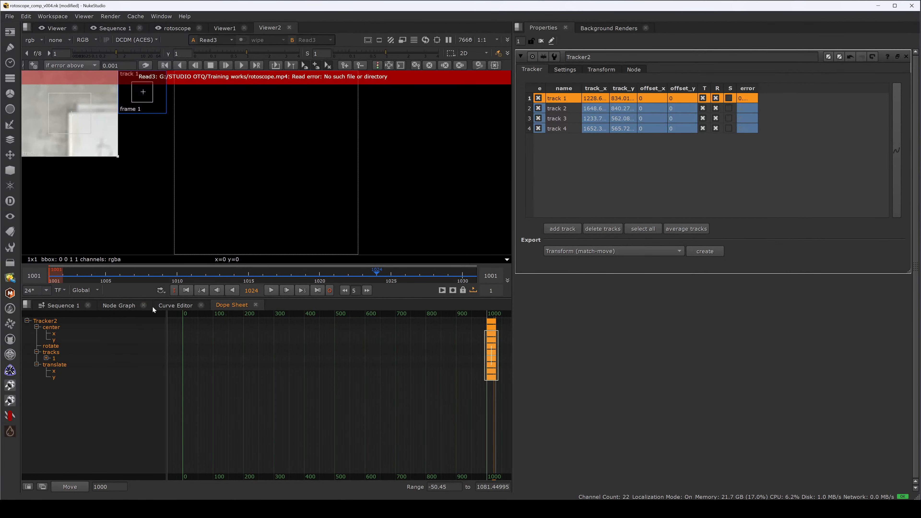
click(118, 306)
Step: Shift Tracker3's keyframes forward by 1000 frames and set the current frame to 1001
click(397, 348)
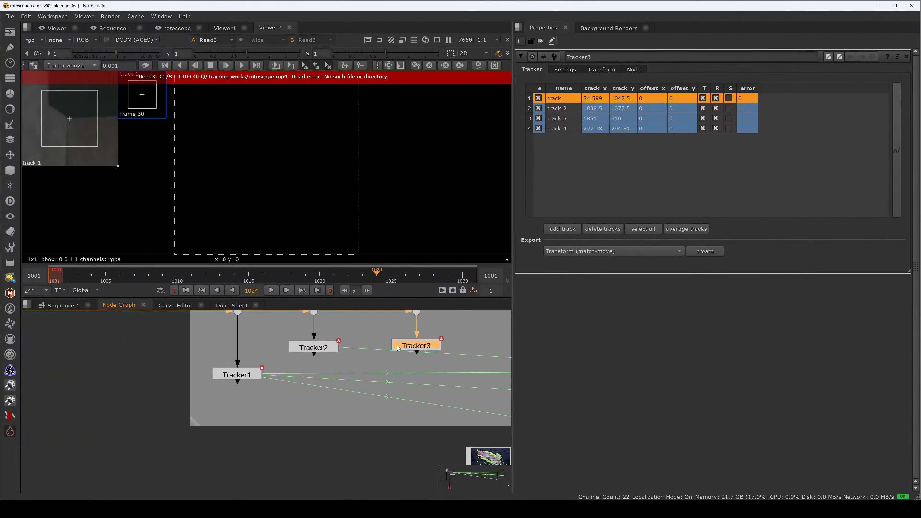
click(227, 307)
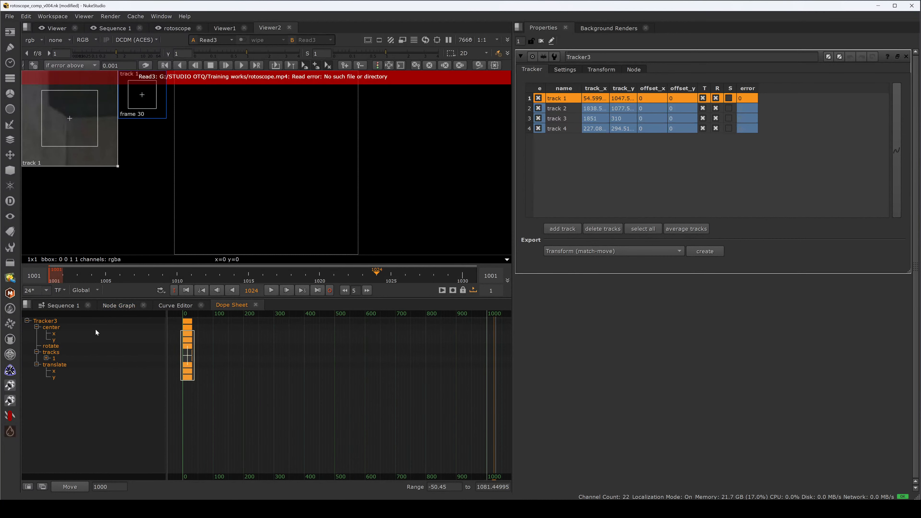
drag(225, 396, 165, 310)
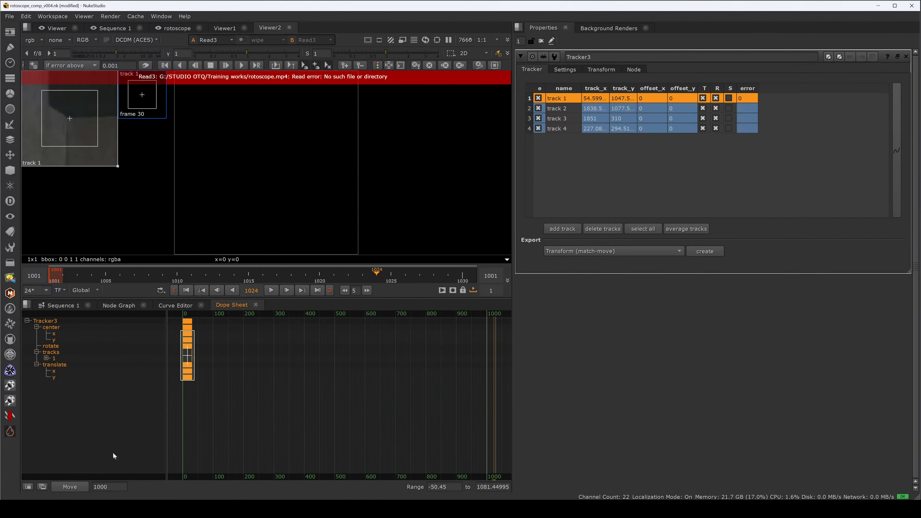
click(83, 486)
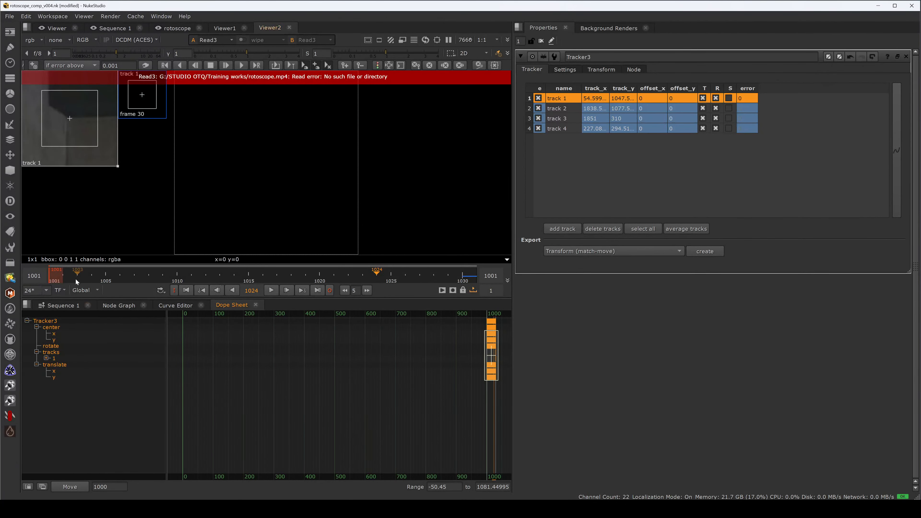
click(54, 280)
click(114, 307)
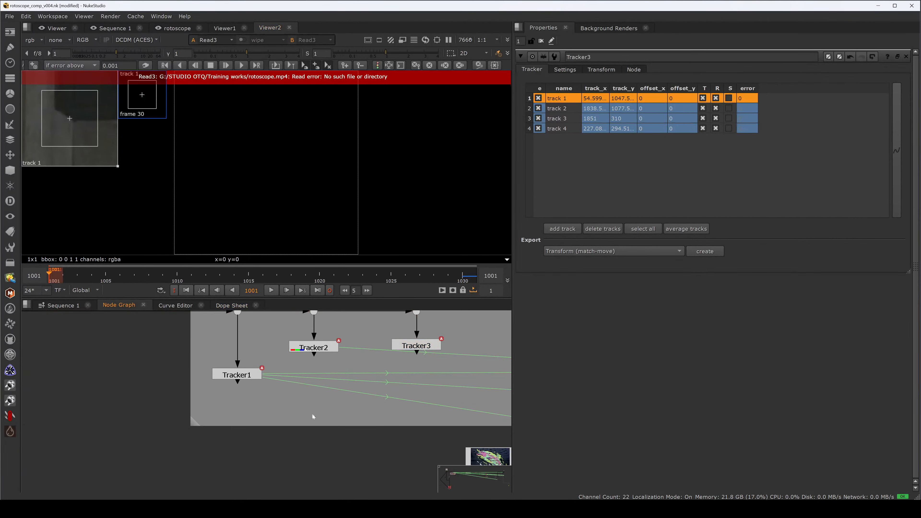
Step: Open Tracker1, Tracker2 and Tracker3 and review Tracker3's four tracks
double_click(237, 377)
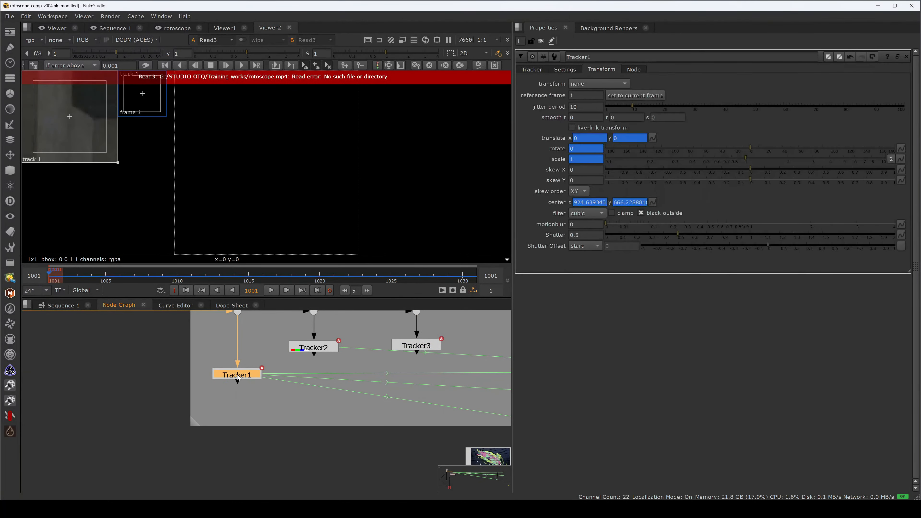
double_click(327, 348)
double_click(409, 346)
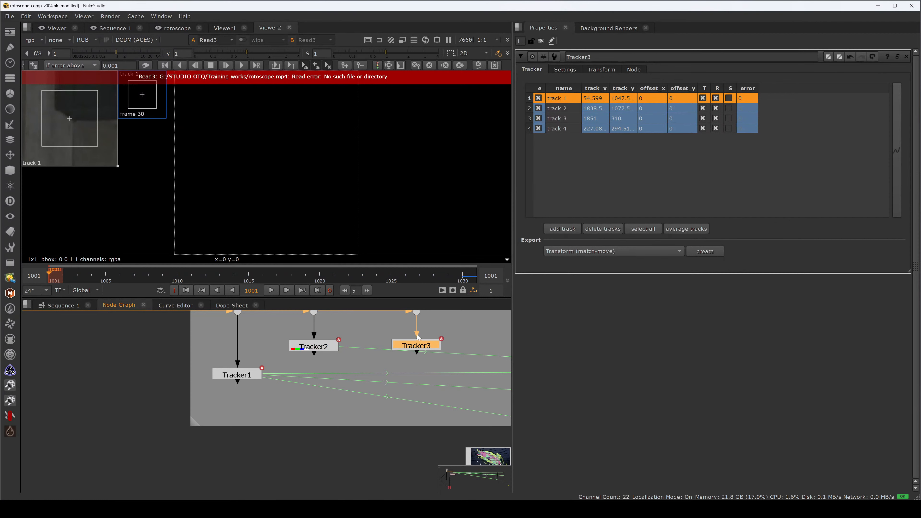
click(560, 129)
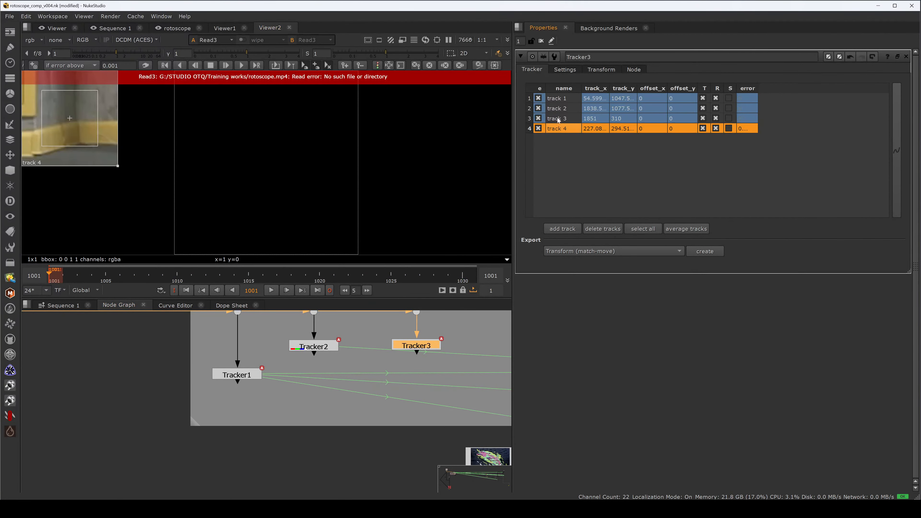
click(555, 119)
click(561, 109)
click(560, 101)
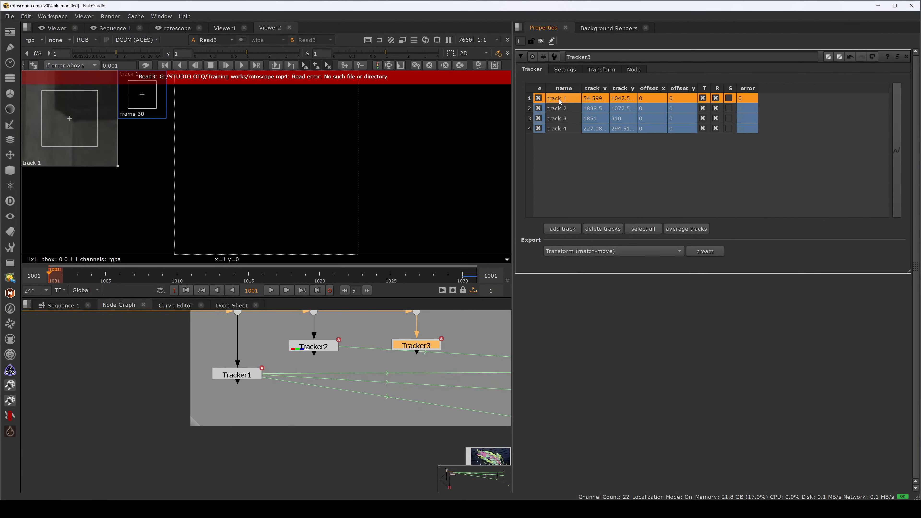
click(456, 335)
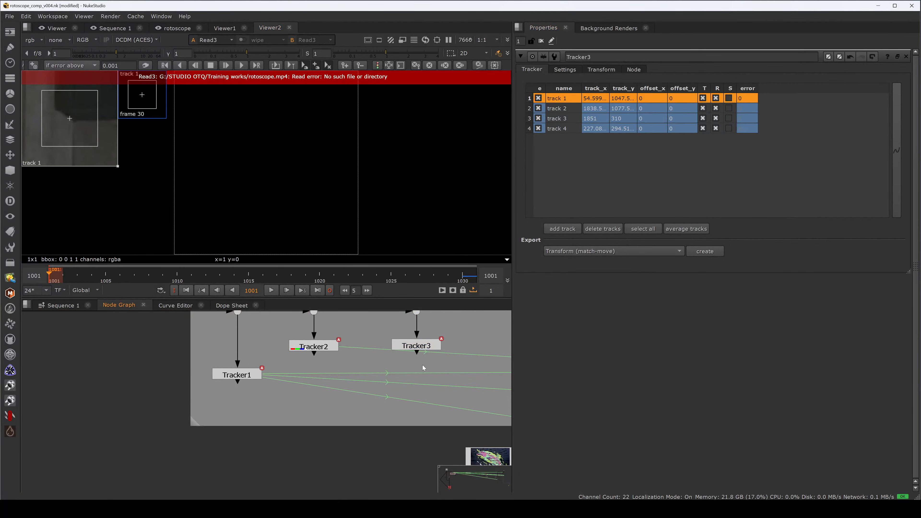
Step: Delete Tracker3 and its connecting dot from the tracking_nodes backdrop
key(space)
drag(423, 367, 341, 277)
drag(356, 256, 428, 258)
key(Delete)
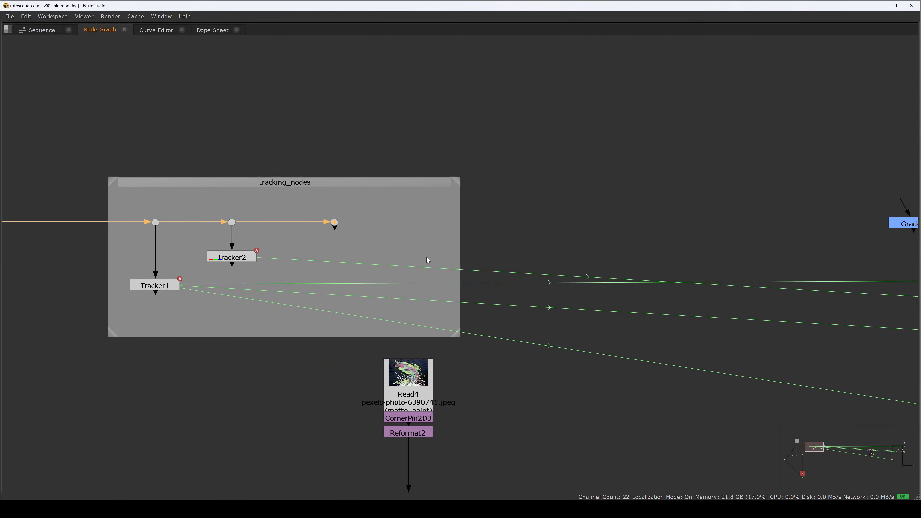
drag(398, 195, 317, 253)
key(Delete)
Step: Reposition the tracking_nodes backdrop around the remaining Tracker1 and Tracker2 nodes
click(354, 222)
drag(246, 227, 500, 204)
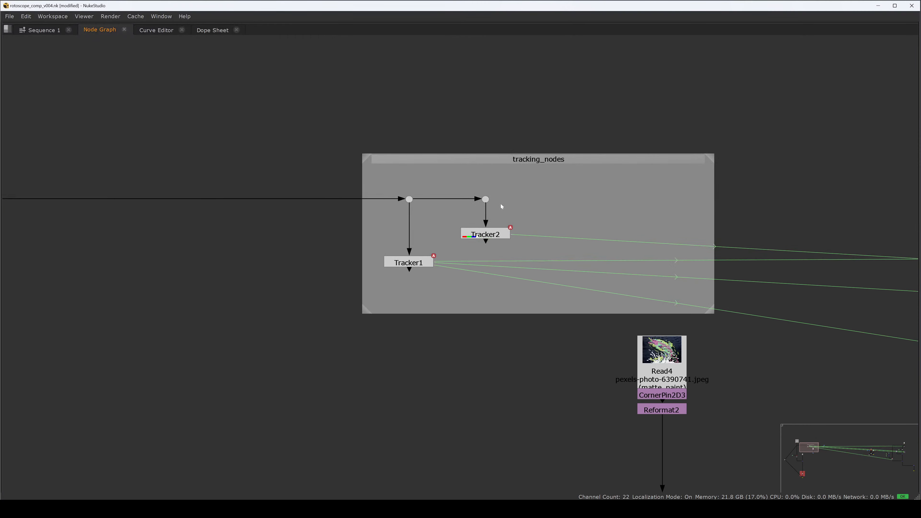
drag(467, 162, 397, 143)
click(447, 120)
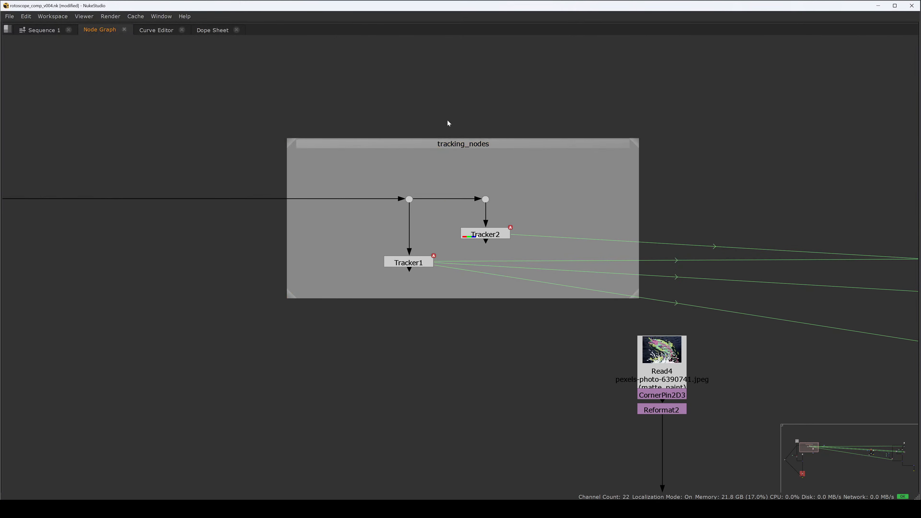
Step: Rearrange the matte_paint Read4 branch and Tracker1 in the node graph
scroll(447, 119, down, 3)
drag(470, 258, 424, 284)
drag(554, 305, 555, 301)
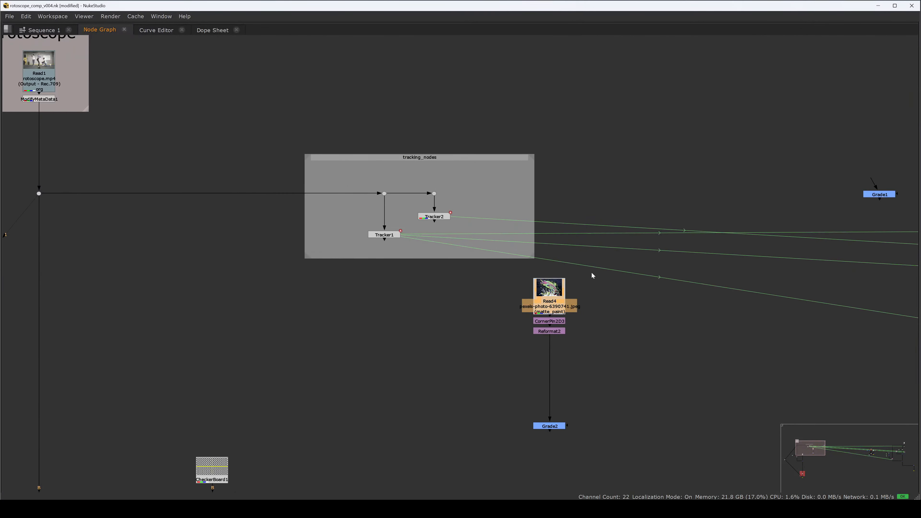
drag(595, 270, 504, 374)
drag(550, 304, 549, 362)
drag(584, 315, 525, 387)
drag(549, 358, 549, 383)
click(485, 344)
drag(383, 238, 414, 293)
scroll(415, 296, up, 3)
click(422, 288)
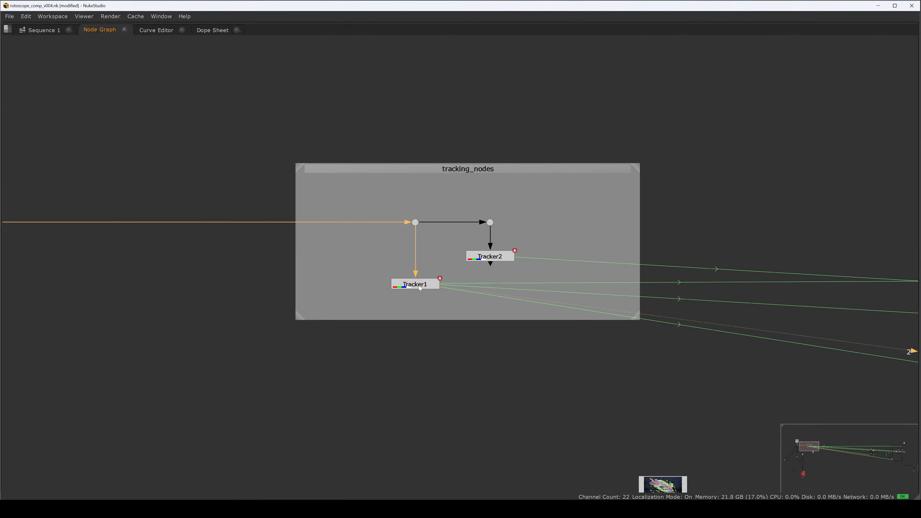
Step: Display the rotoscope Read1 plate in the viewer
key(space)
drag(316, 321, 343, 376)
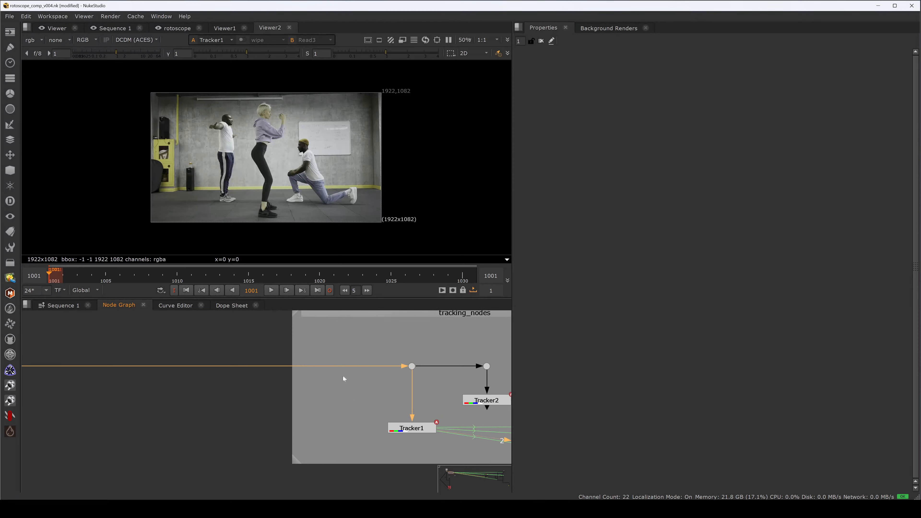
scroll(298, 365, down, 3)
drag(198, 313, 359, 391)
click(226, 358)
key(1)
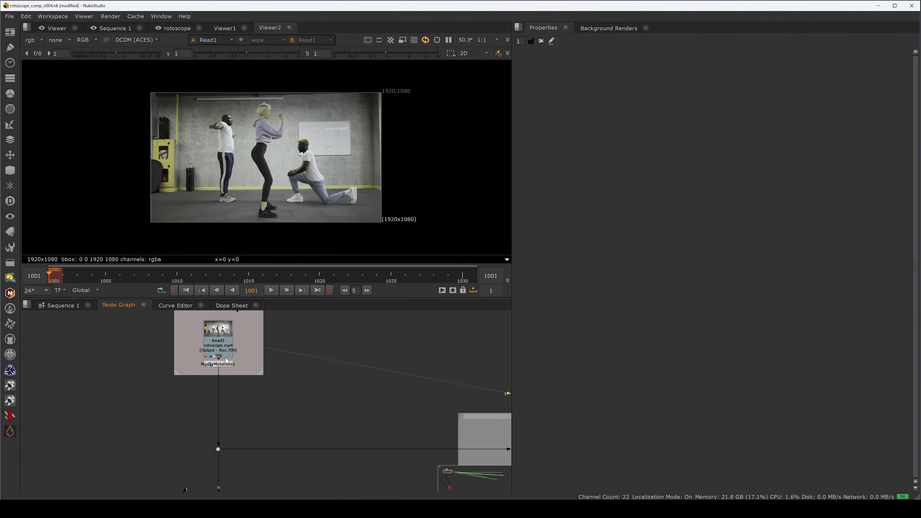
Step: Display the rotoscope_Render Write node's output in the viewer
key(space)
drag(239, 371, 292, 271)
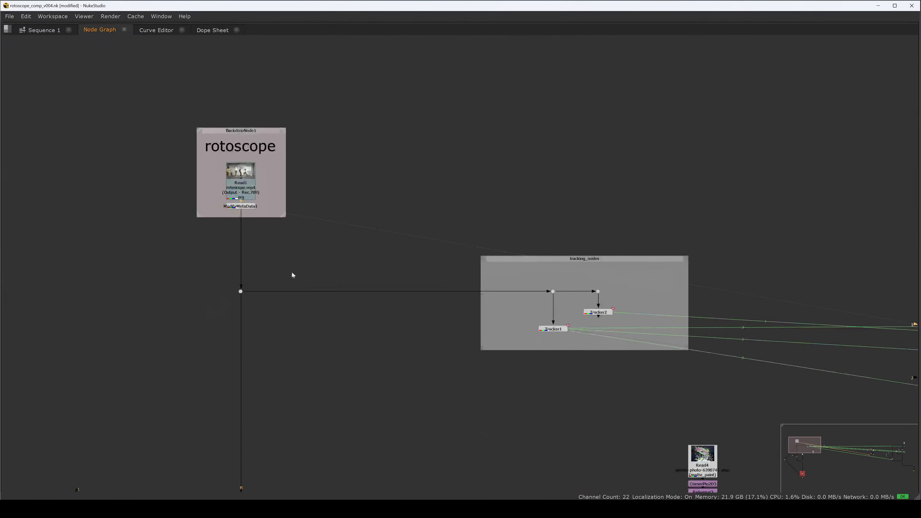
scroll(312, 279, down, 4)
drag(316, 337, 289, 208)
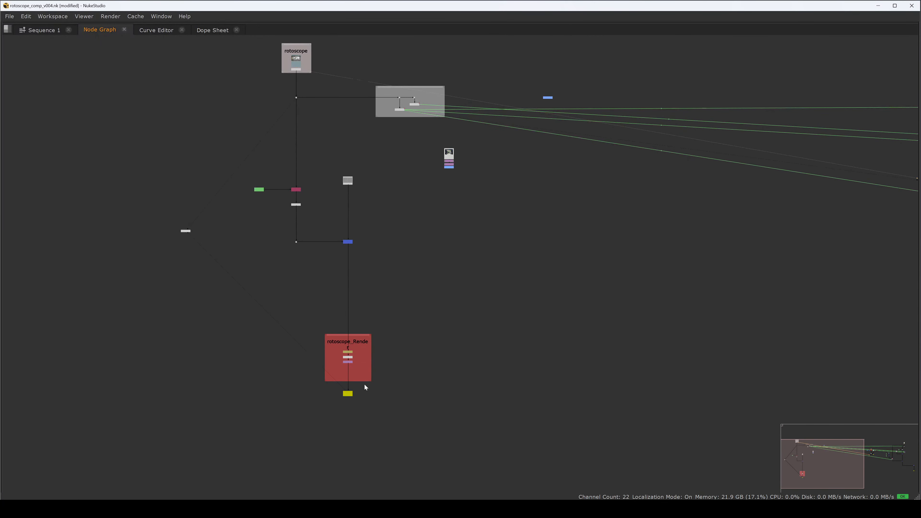
click(349, 393)
key(1)
Step: Set the viewer's colour transform to sRGB (ACES)
key(space)
drag(277, 362, 269, 420)
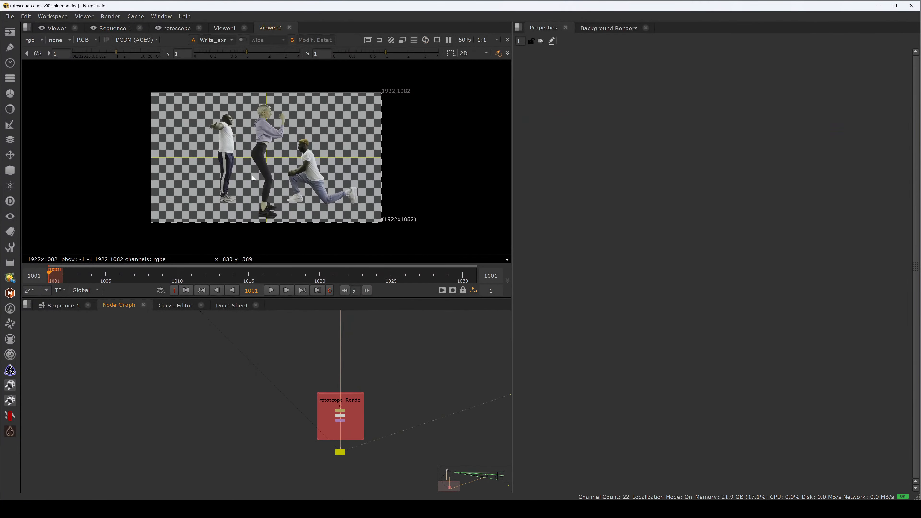
click(147, 40)
click(150, 46)
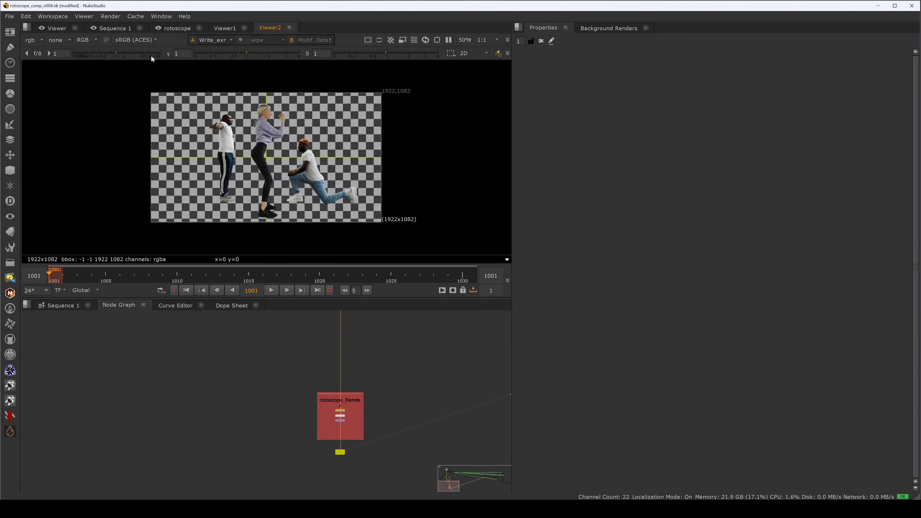
Step: Open Tracker1's properties to view its transform in the viewer
key(space)
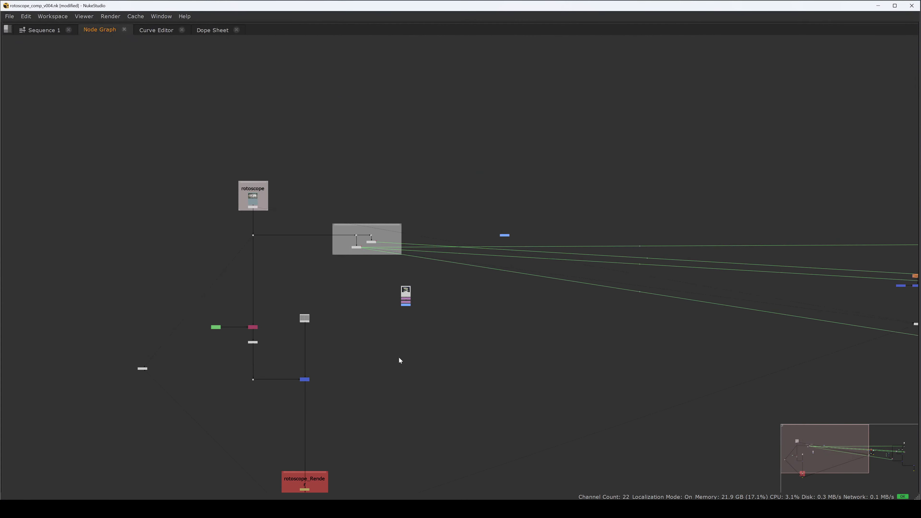
scroll(381, 298, up, 7)
drag(311, 199, 363, 349)
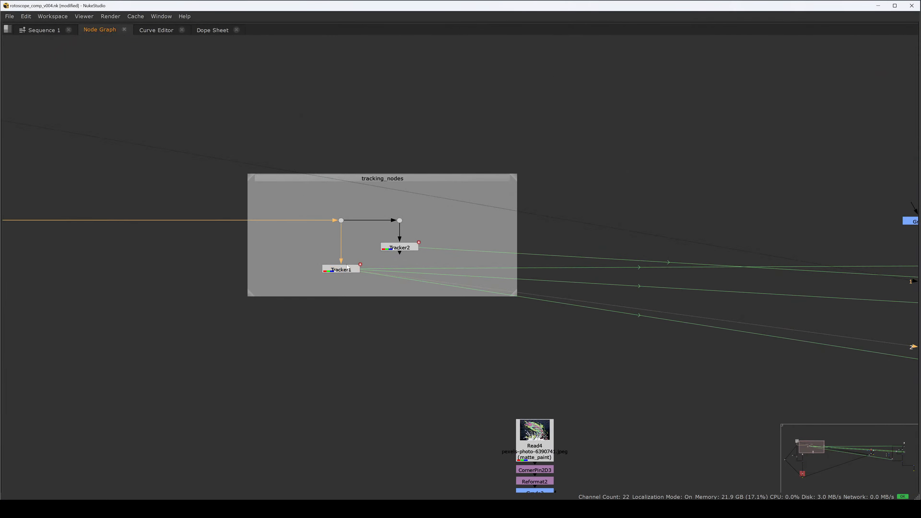
key(space)
double_click(330, 361)
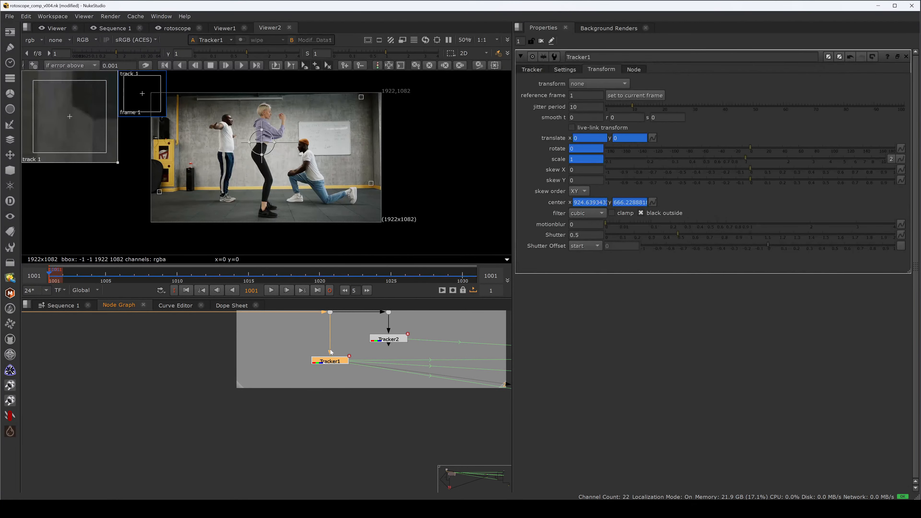
drag(155, 175, 191, 197)
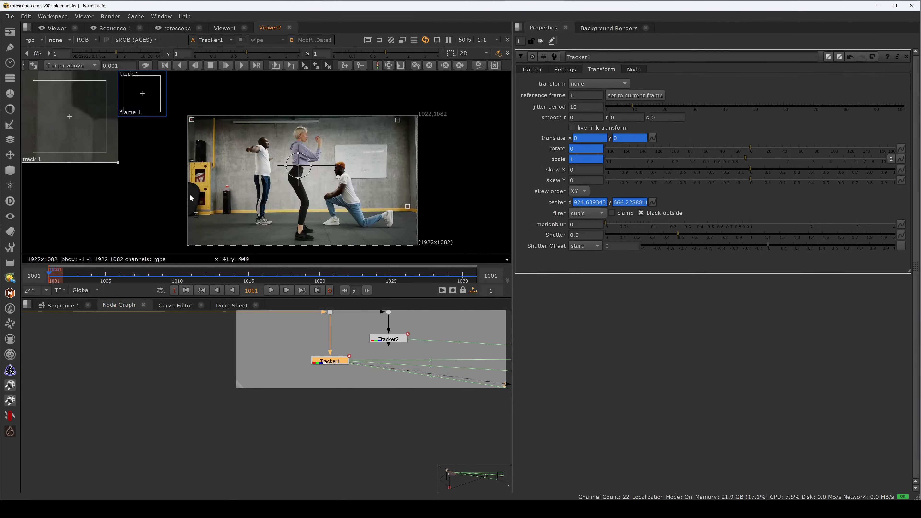
Step: Review Tracker1's four tracks by playing the sequence through and returning to frame 1001
click(536, 70)
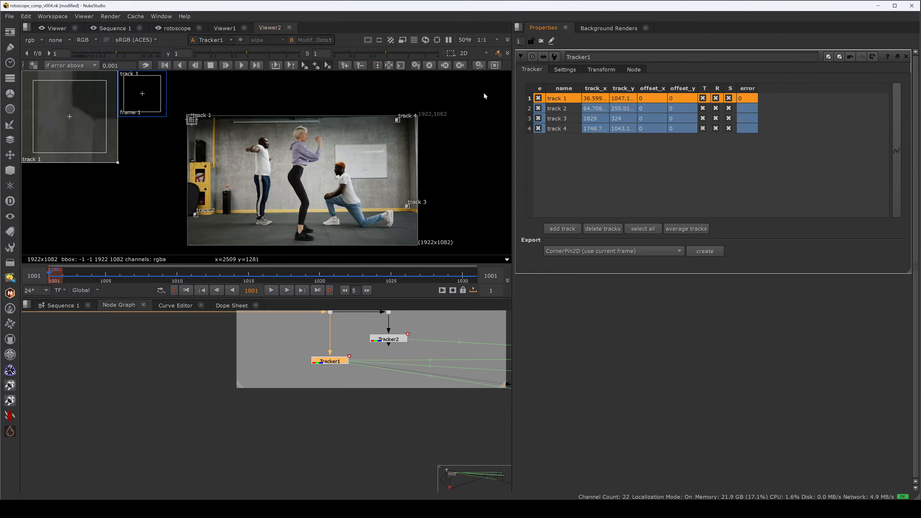
click(226, 148)
click(192, 121)
click(271, 290)
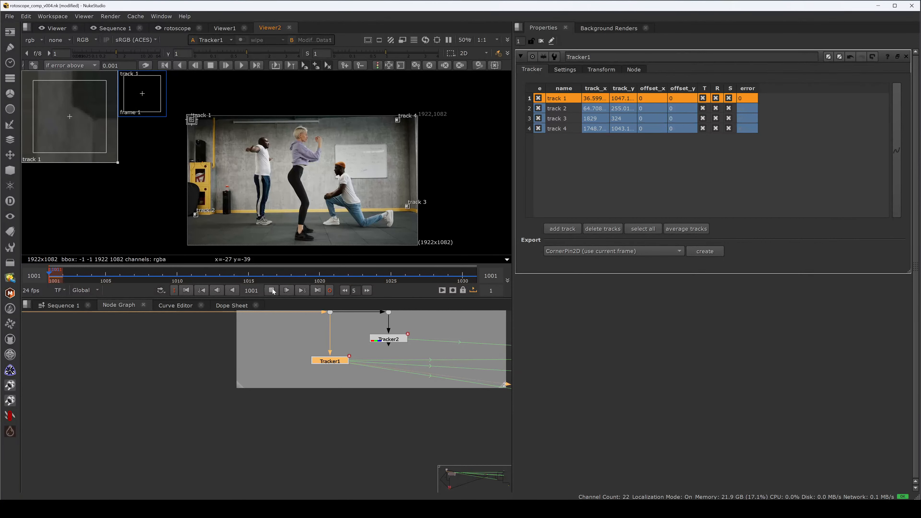
click(272, 290)
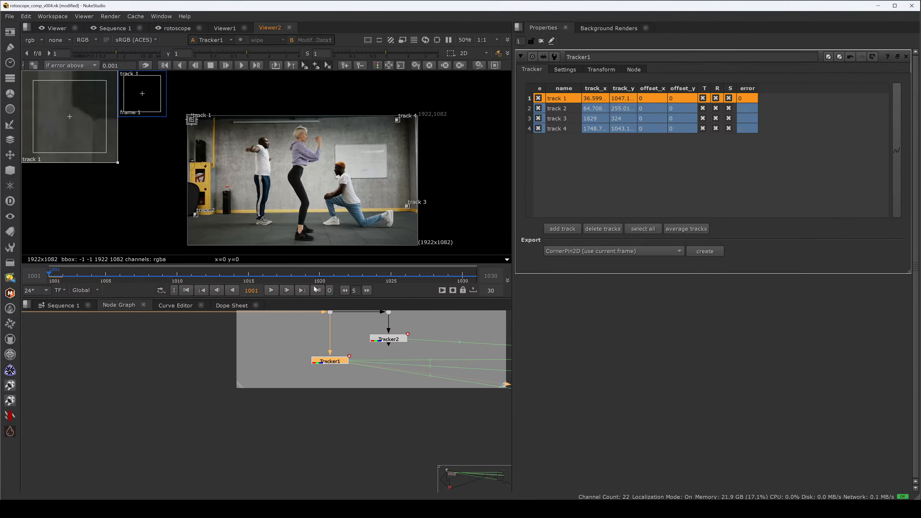
click(272, 291)
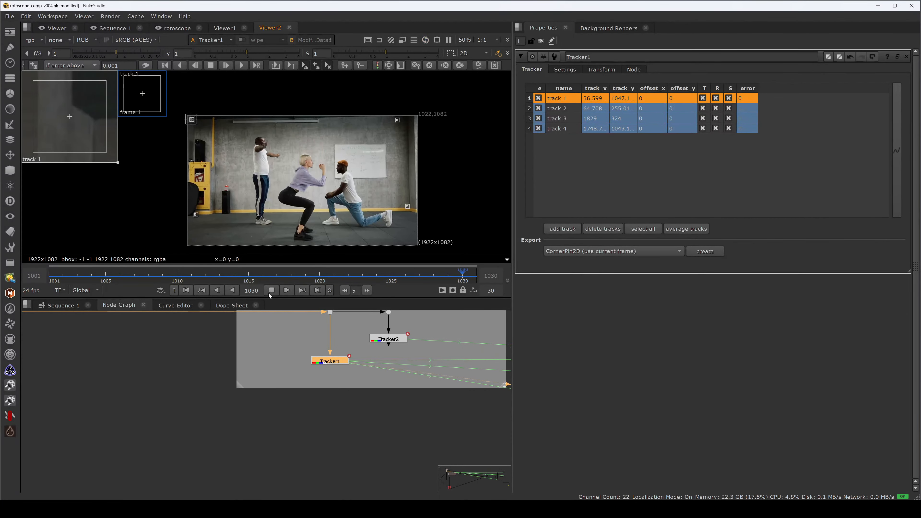
click(271, 291)
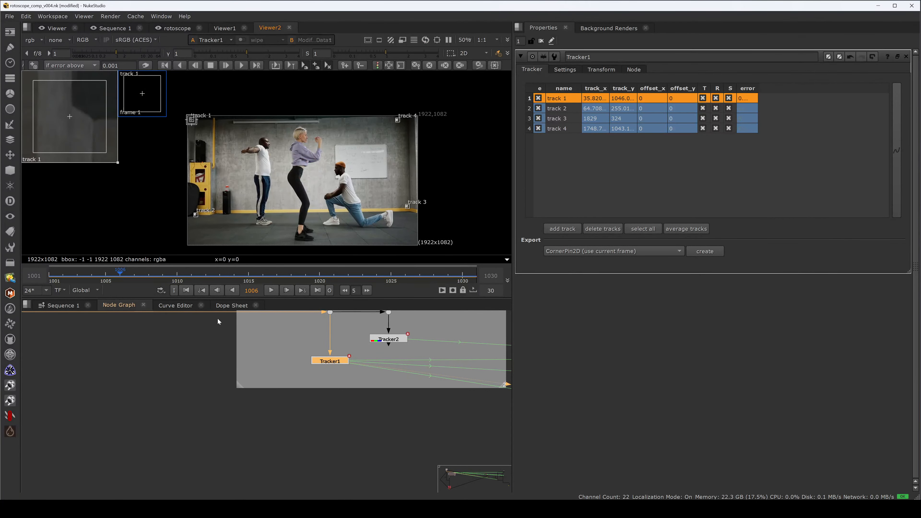
mouse_move(55, 276)
mouse_down()
mouse_move(427, 270)
mouse_move(55, 277)
mouse_up()
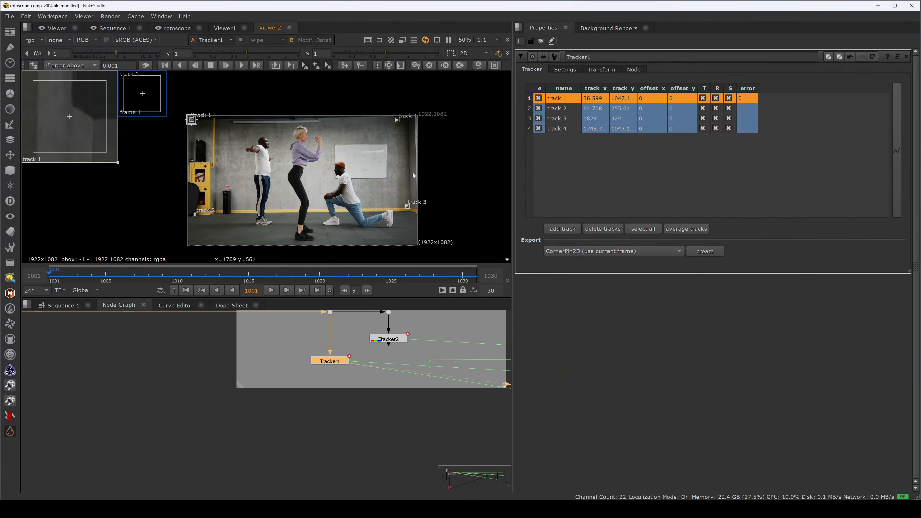
Step: Select all four tracks and set Tracker1's reference frame to 1001
click(557, 128)
shift+click(562, 101)
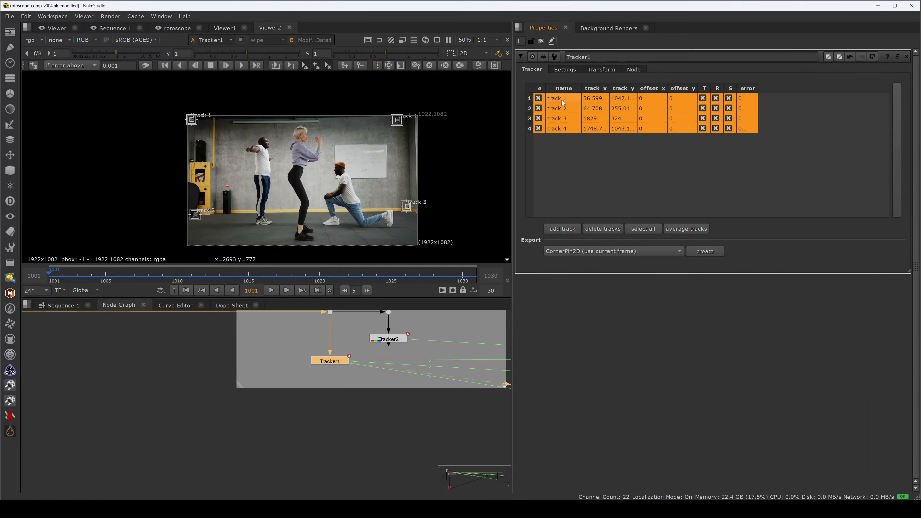
click(601, 70)
click(582, 97)
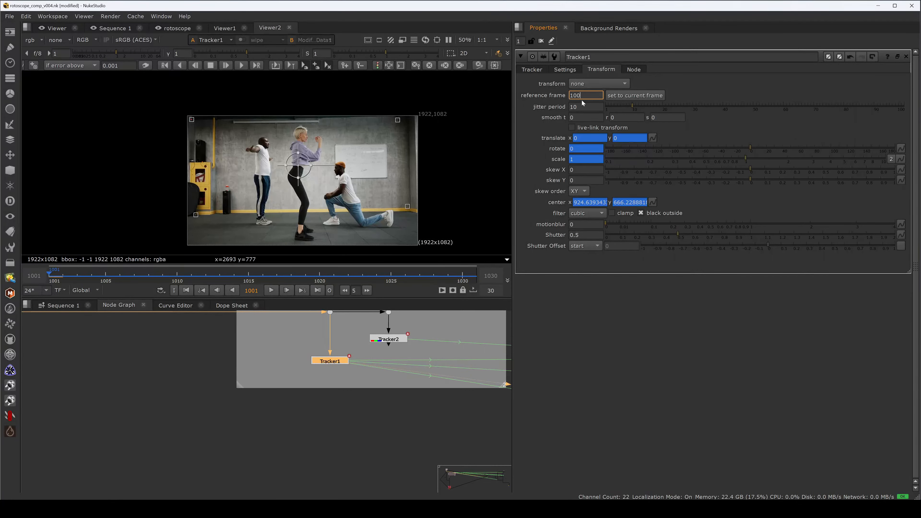
click(577, 83)
click(550, 102)
click(532, 70)
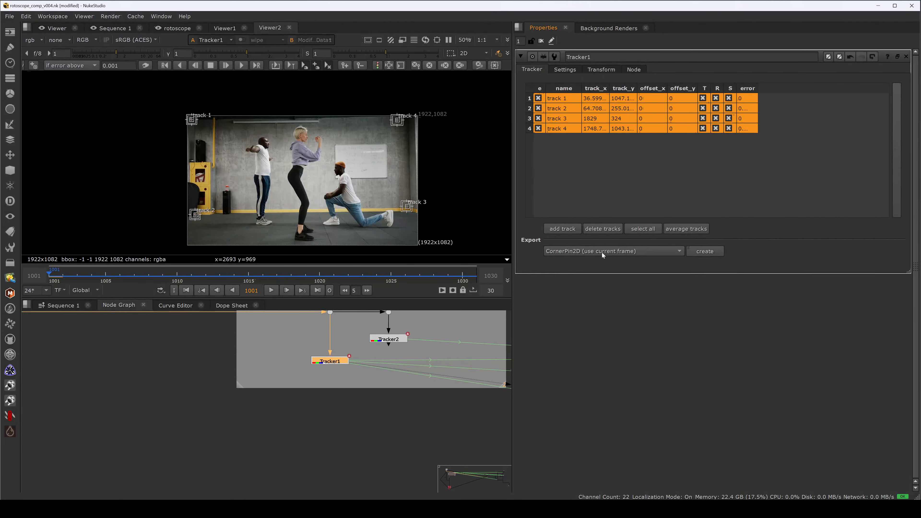
Step: Export a CornerPin2D (use transform ref frame) node from Tracker1
click(613, 250)
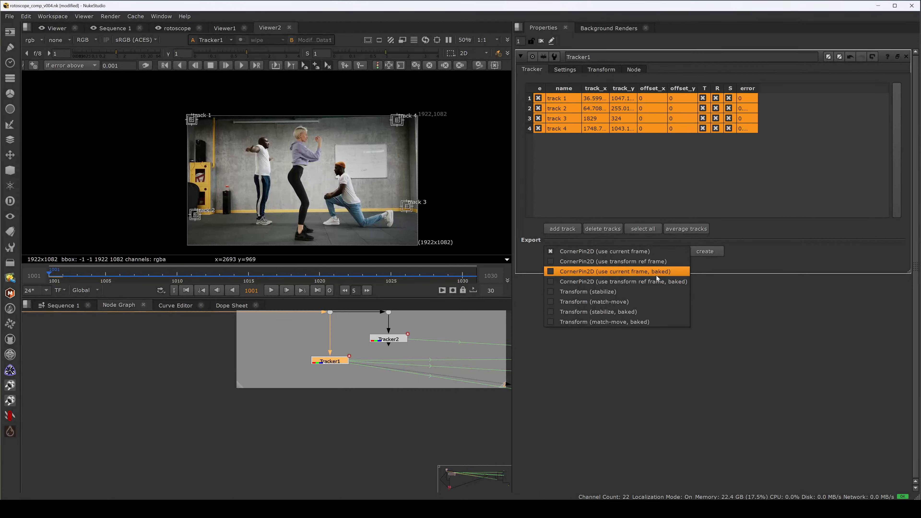
click(645, 264)
click(699, 254)
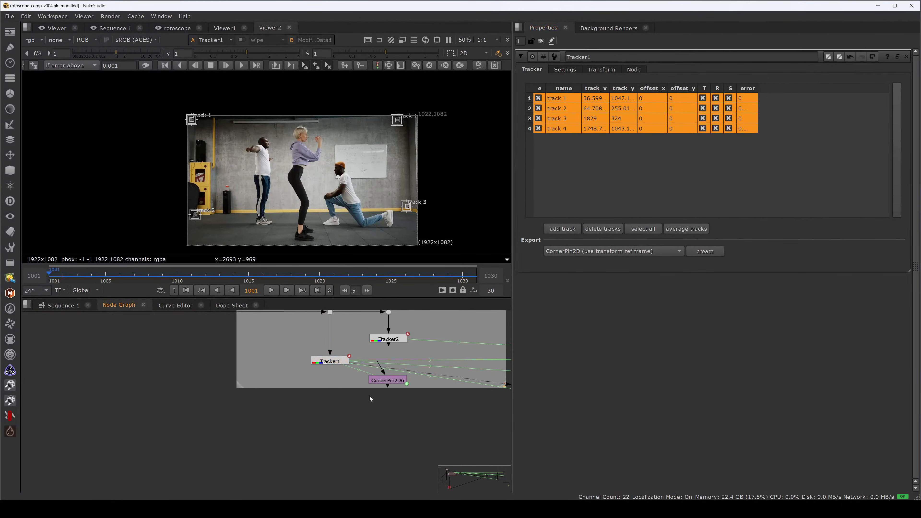
Step: Move the new CornerPin2D node below the tracking backdrop and review its To and From corner values
drag(372, 397, 253, 443)
double_click(254, 441)
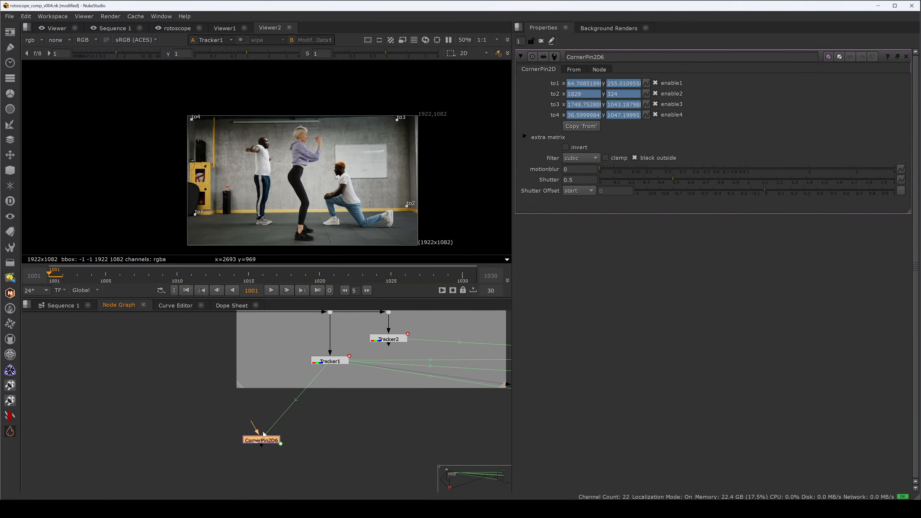
click(574, 69)
click(544, 69)
click(573, 69)
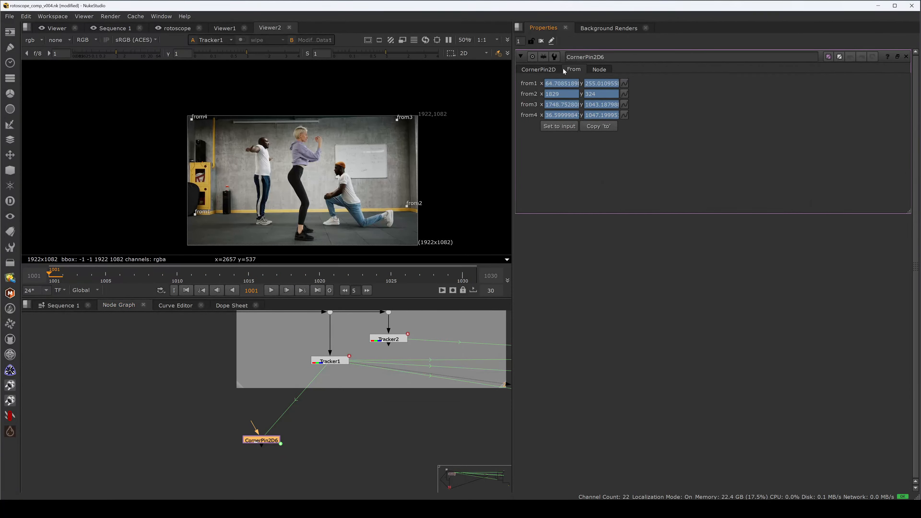
click(539, 70)
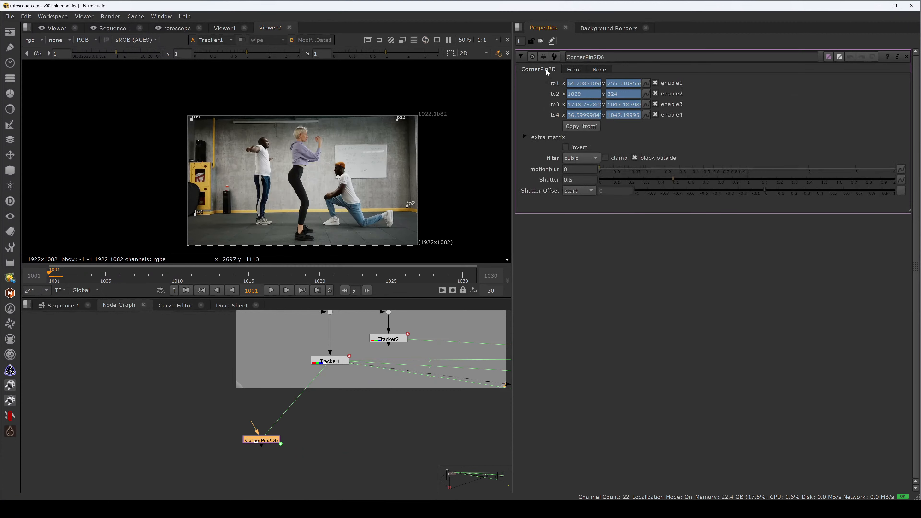
click(572, 70)
Step: Examine the overall node graph layout in the maximized node graph
key(space)
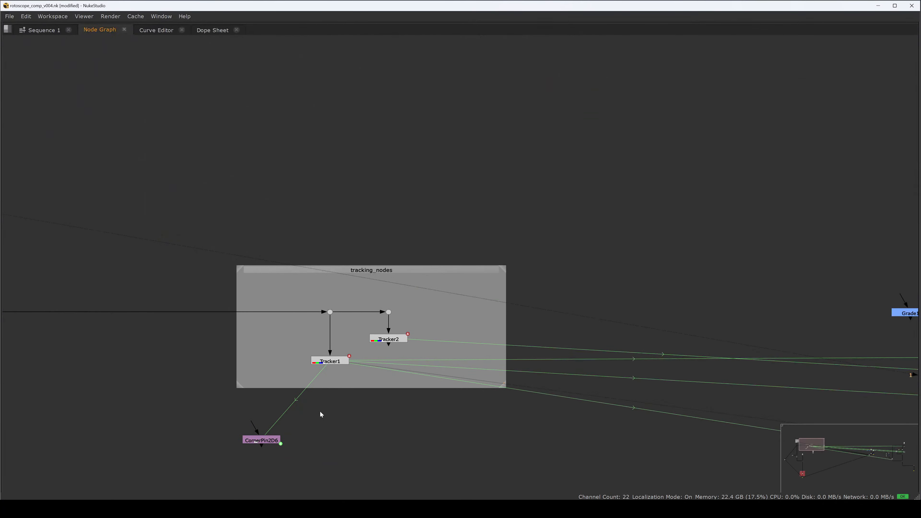
scroll(319, 412, down, 3)
drag(333, 428, 358, 230)
drag(352, 192, 348, 318)
drag(357, 272, 387, 151)
click(365, 248)
drag(374, 235, 395, 306)
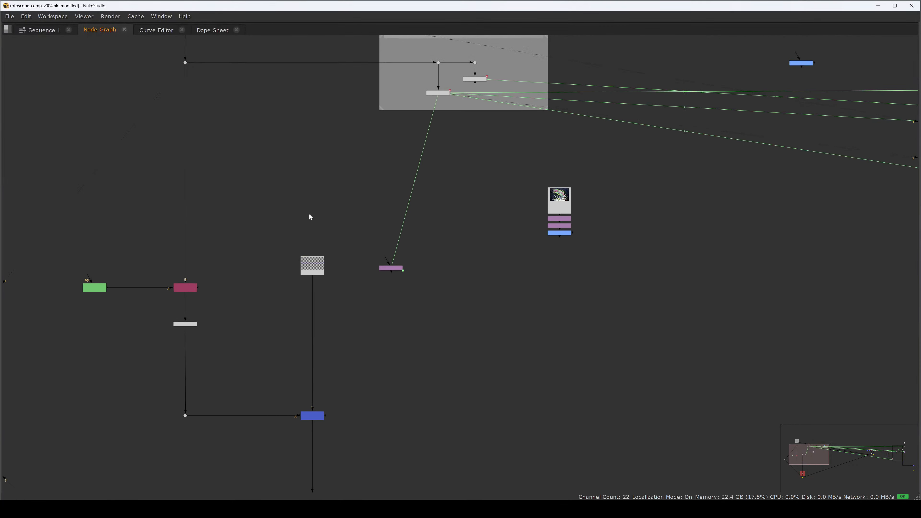
scroll(310, 216, down, 2)
drag(271, 213, 217, 499)
scroll(298, 239, down, 3)
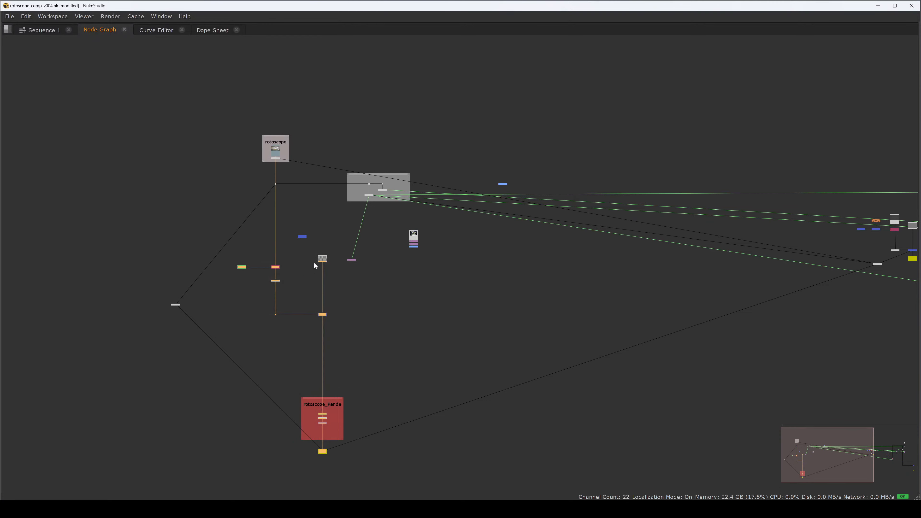
drag(320, 262, 320, 332)
drag(320, 332, 320, 238)
key(ctrl+z)
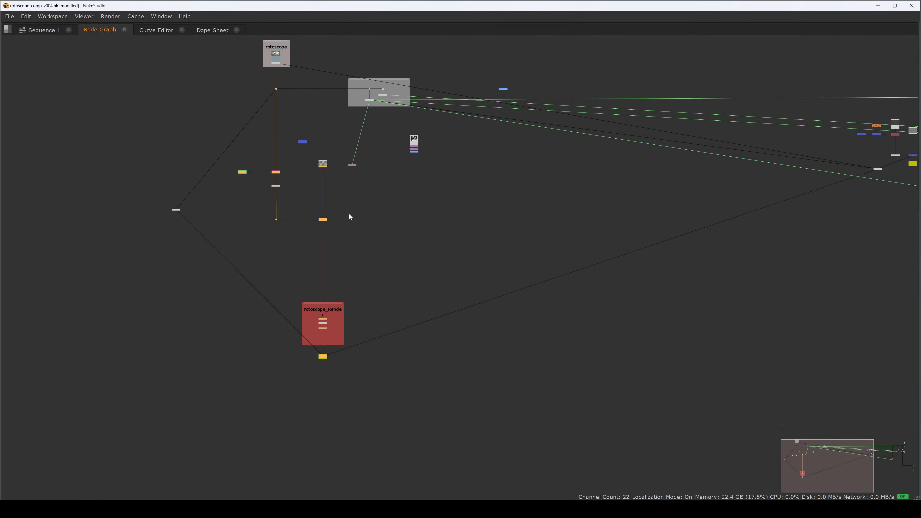
Step: Duplicate the rotoscope backdrop and place the copy to the left of the original
drag(389, 281, 319, 343)
drag(327, 233, 358, 337)
mouse_move(308, 175)
mouse_down()
mouse_move(346, 164)
mouse_move(352, 191)
mouse_move(322, 209)
mouse_move(350, 254)
mouse_up()
click(350, 190)
scroll(350, 251, up, 3)
drag(404, 127, 285, 255)
mouse_move(341, 198)
mouse_down()
mouse_move(350, 80)
mouse_move(330, 191)
mouse_up()
click(317, 194)
scroll(323, 185, up, 3)
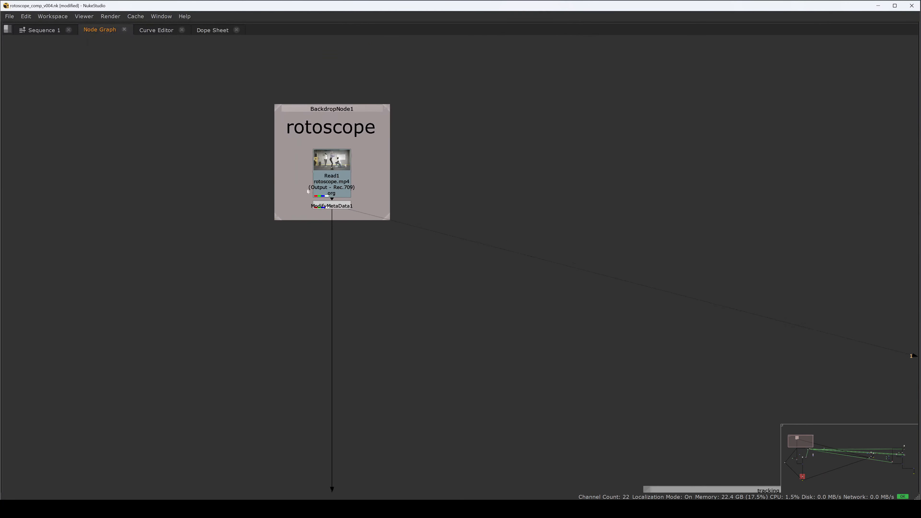
scroll(268, 259, down, 3)
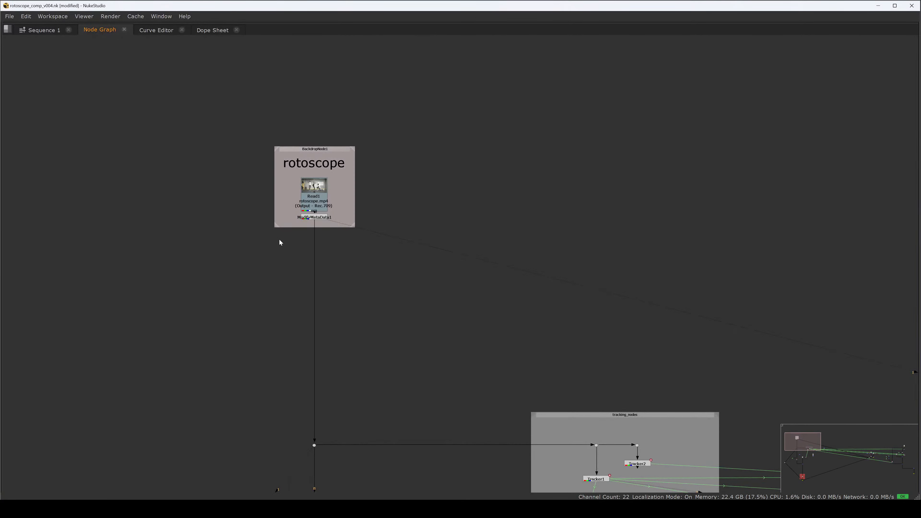
key(Tab)
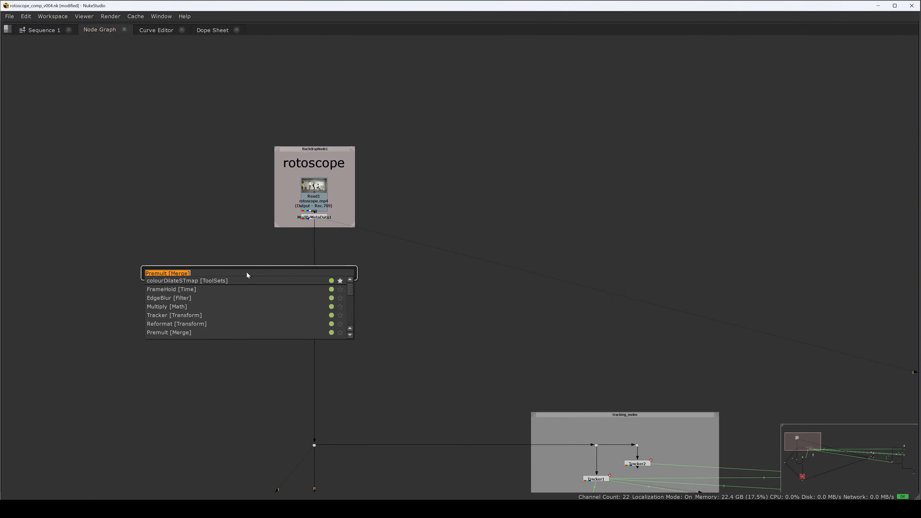
key(Escape)
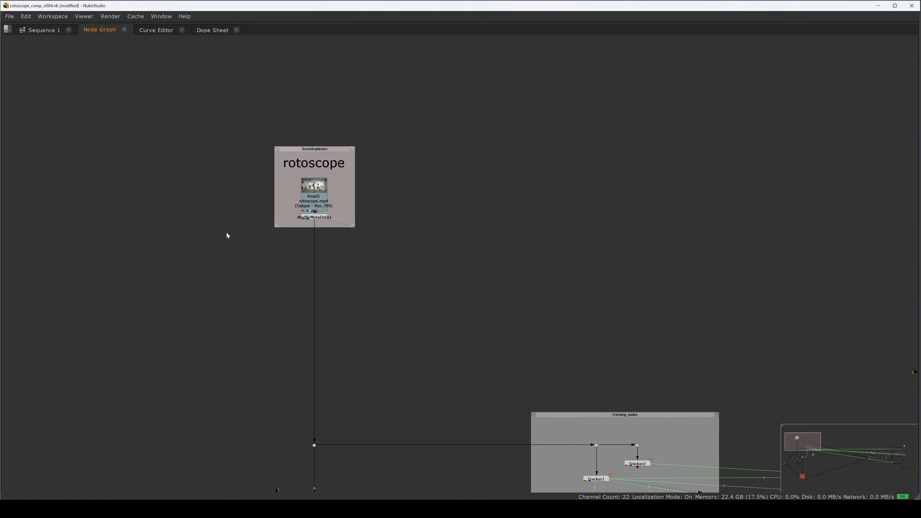
click(305, 151)
key(ctrl+c)
key(ctrl+v)
drag(186, 127, 177, 140)
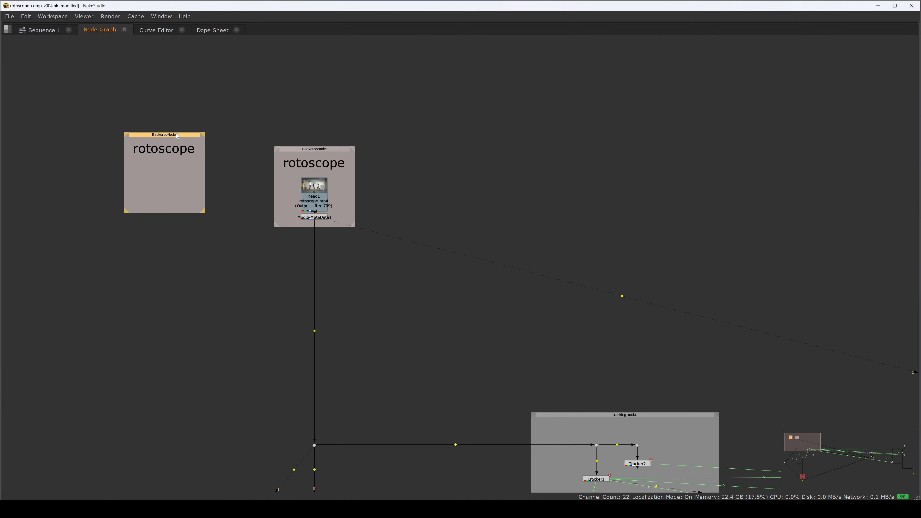
Step: Relabel the copied backdrop as "denoise"
double_click(178, 140)
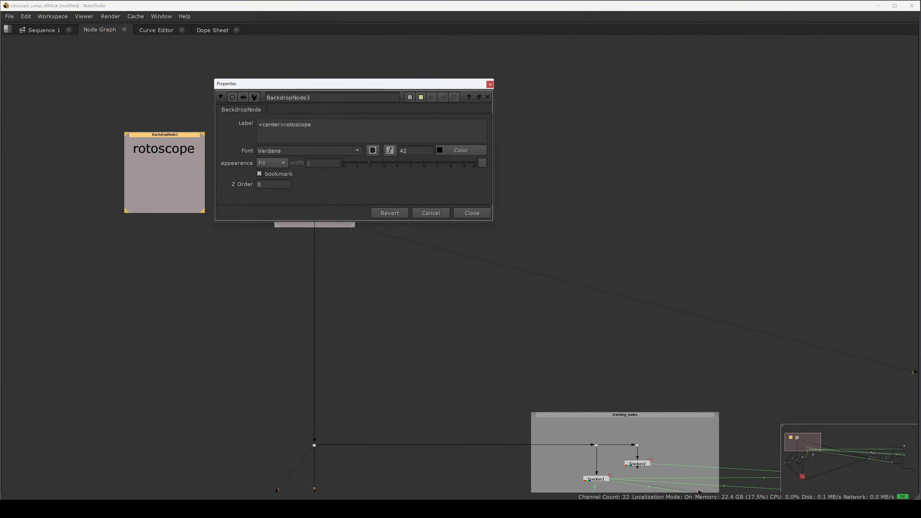
drag(311, 124, 285, 125)
text(e)
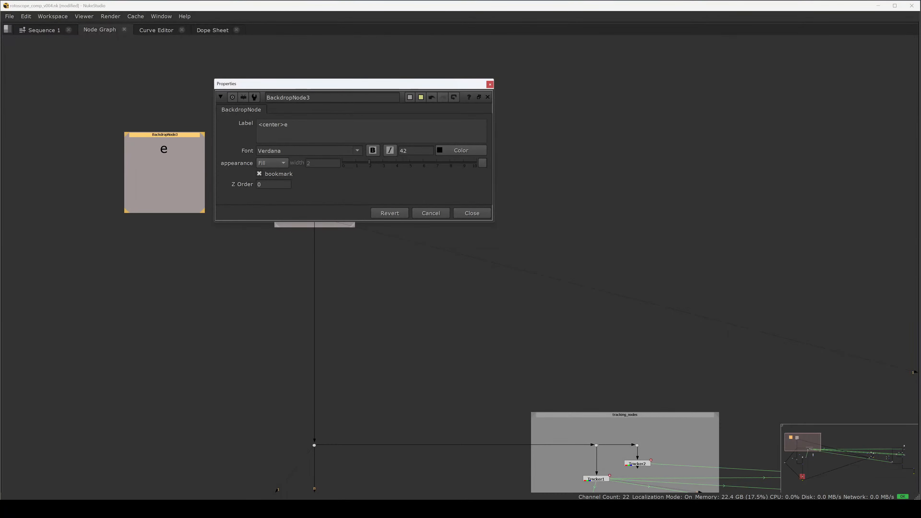
key(BackSpace)
text(denoise)
click(471, 214)
Step: Preview the plate in the maximized viewer at its last and first frames
click(280, 265)
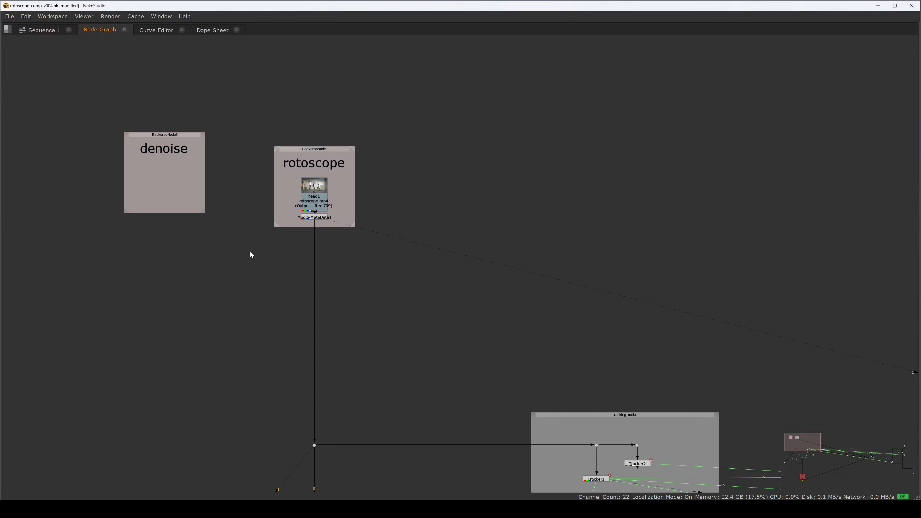
key(space)
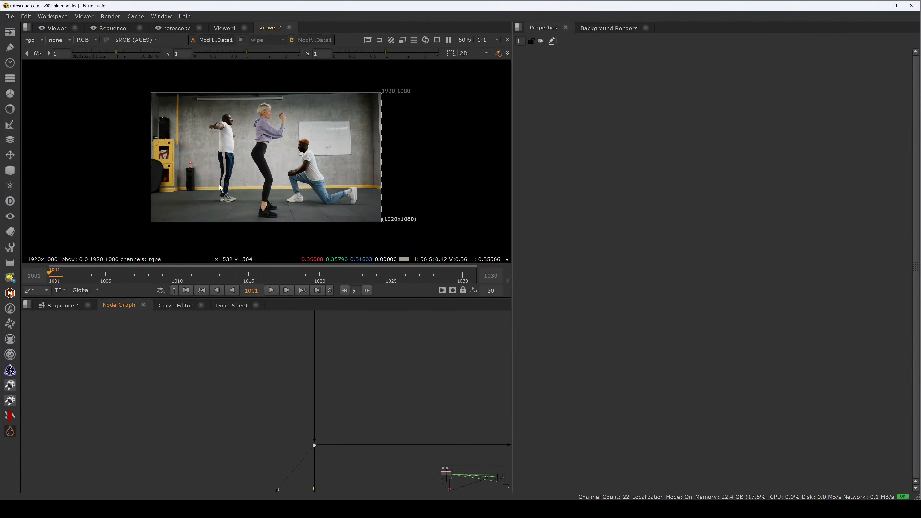
key(space)
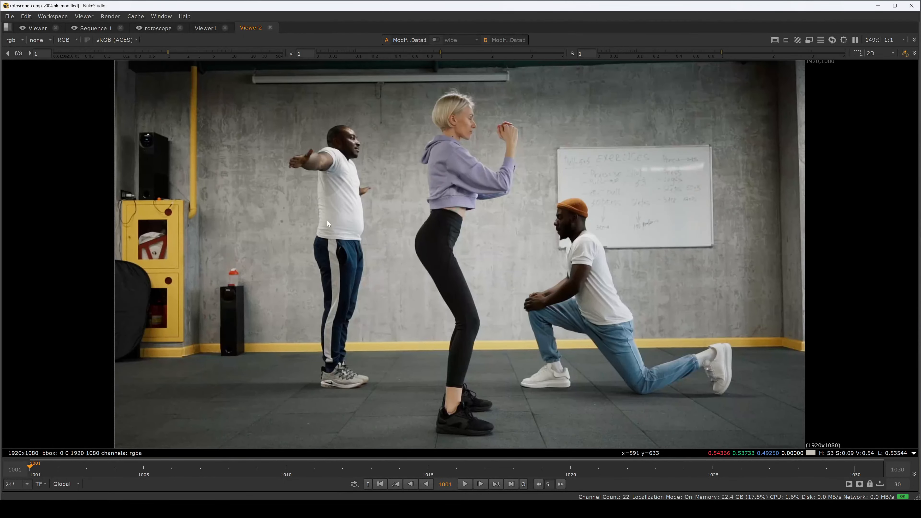
key(End)
key(Home)
key(space)
key(space)
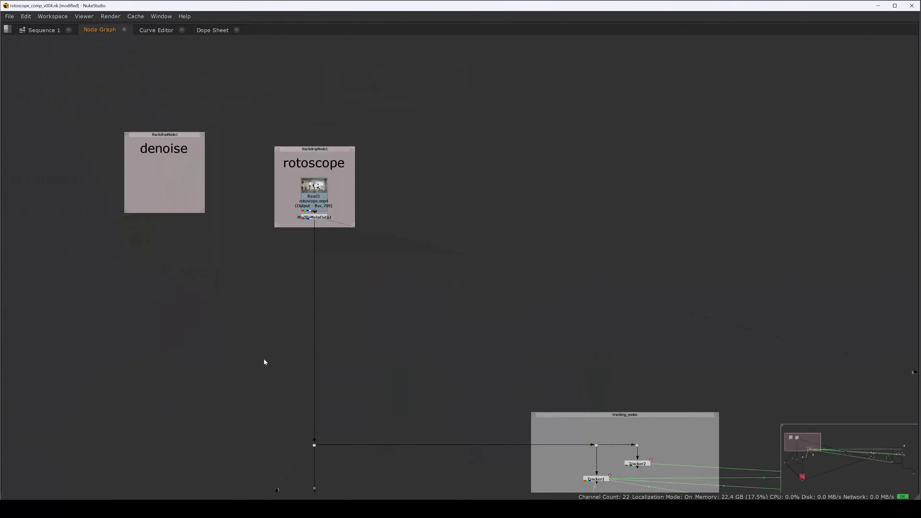
Step: Insert a Reduce Noise v4 node into the pipe below the rotoscope Read node
scroll(276, 294, up, 2)
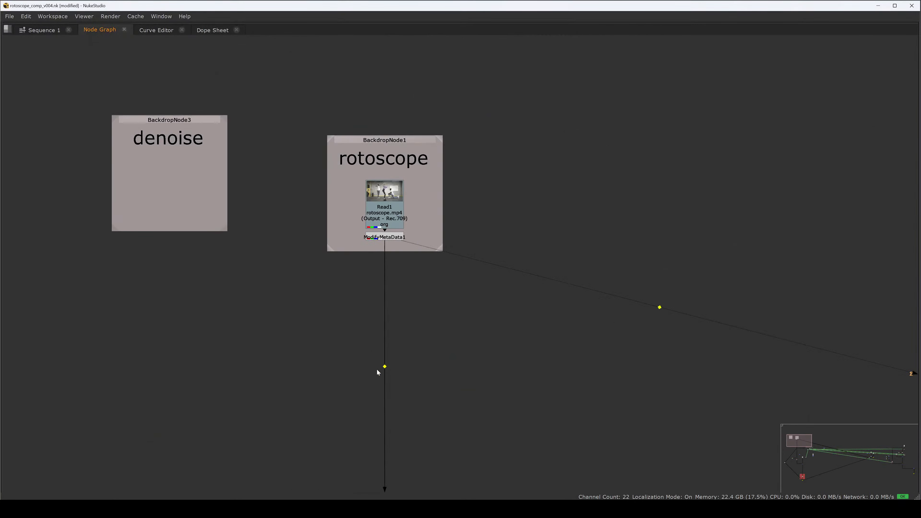
ctrl+click(383, 367)
key(Tab)
text(r)
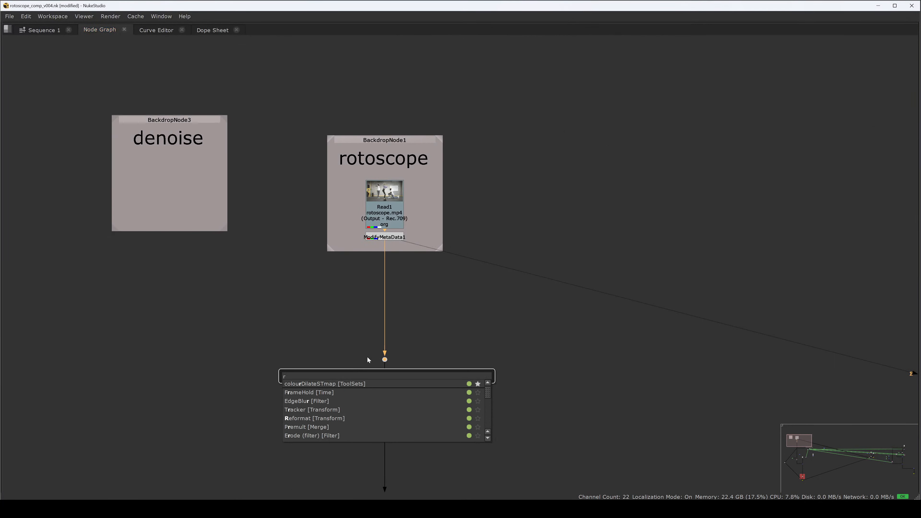
text(ed)
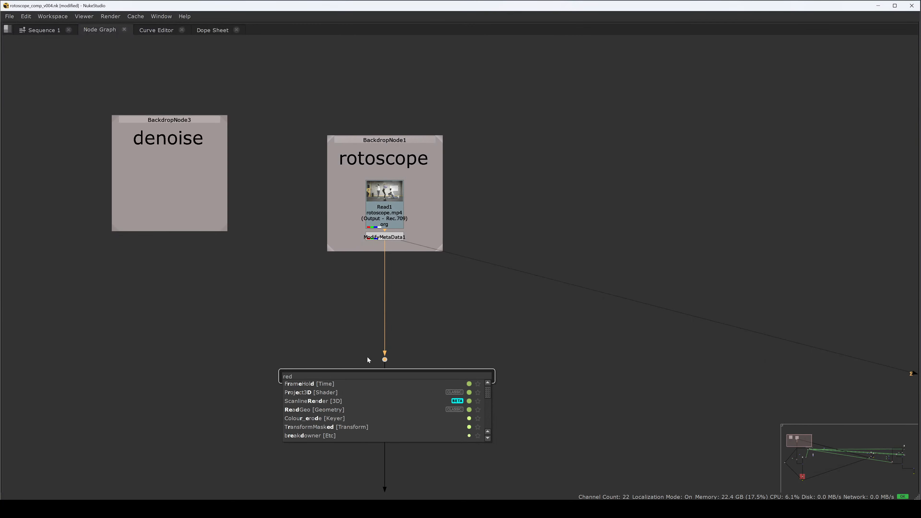
text(uce)
key(Return)
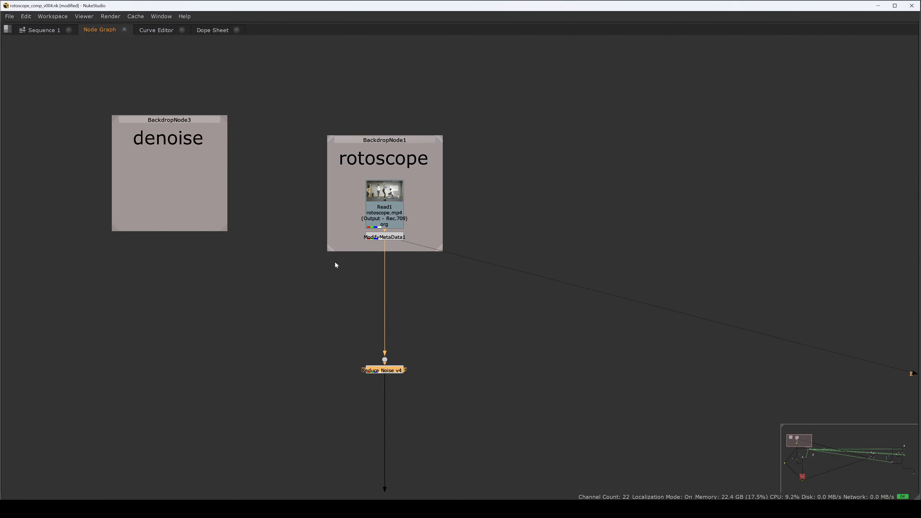
Step: Move the Reduce Noise v4 node onto a side branch fed by a dot from the main pipe
mouse_move(383, 370)
mouse_down()
mouse_move(311, 360)
mouse_move(316, 374)
mouse_move(384, 360)
mouse_up()
drag(321, 360, 300, 404)
drag(342, 380, 295, 360)
click(305, 406)
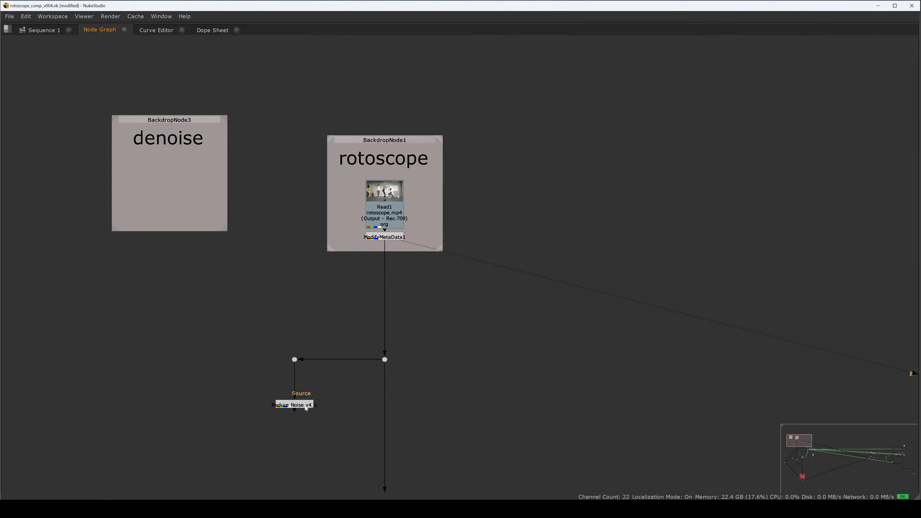
click(305, 406)
Step: View the Reduce Noise node and open its Prepare Noise Profile editor
key(2)
key(space)
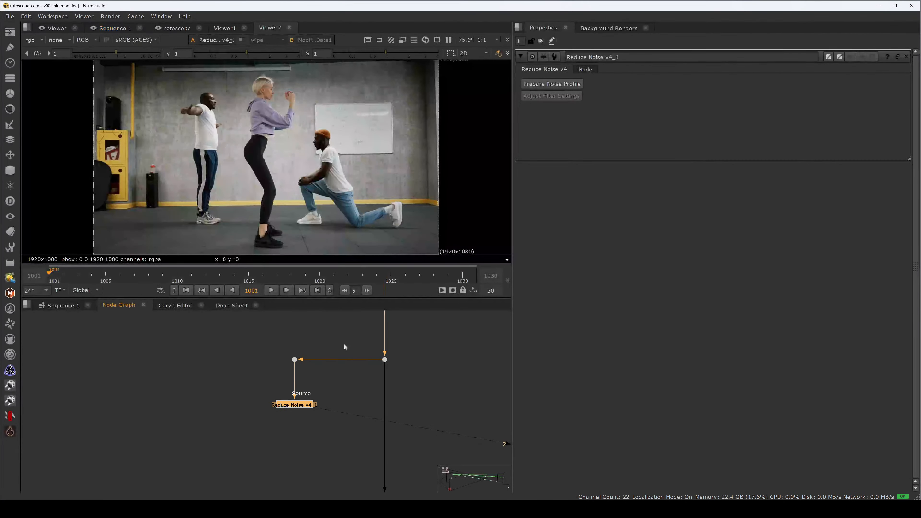
click(551, 84)
click(523, 264)
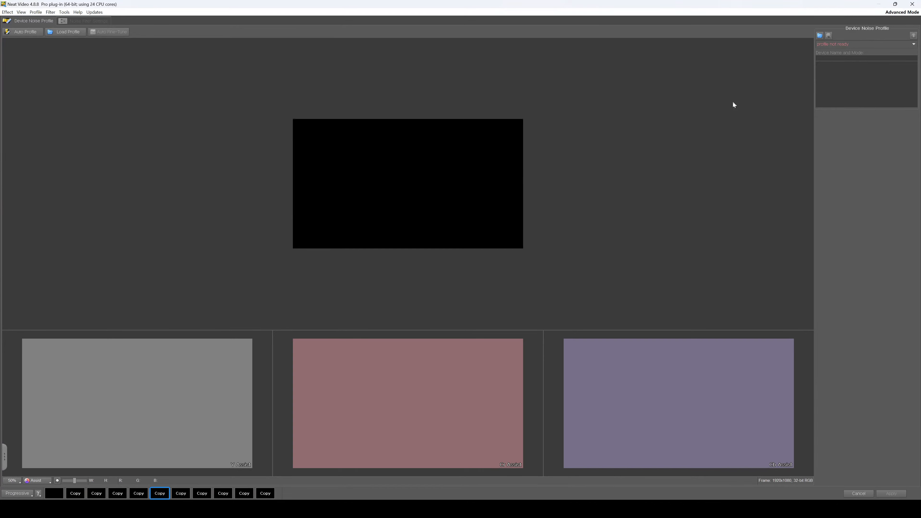
Step: Close the noise profile editor and paste a copy of the rotoscope Read node beside the denoise branch
click(913, 4)
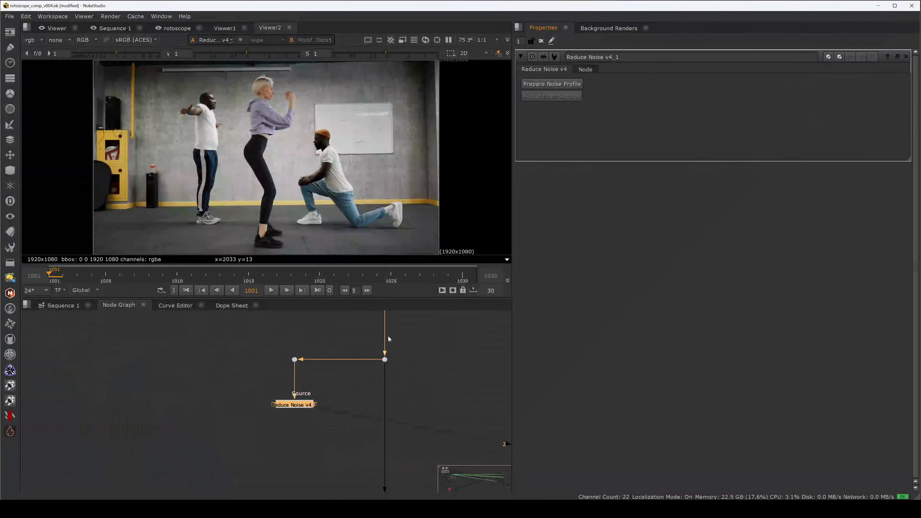
key(space)
drag(352, 337, 362, 302)
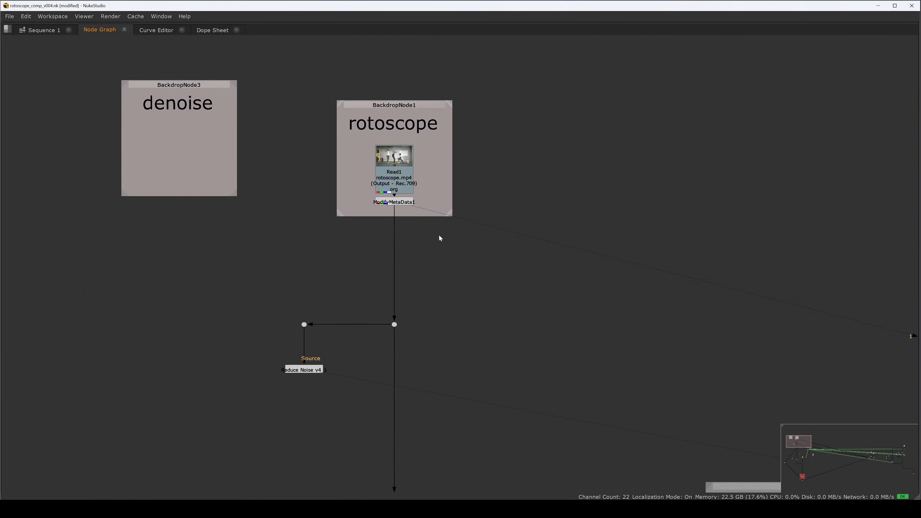
drag(440, 238, 370, 144)
key(ctrl+z)
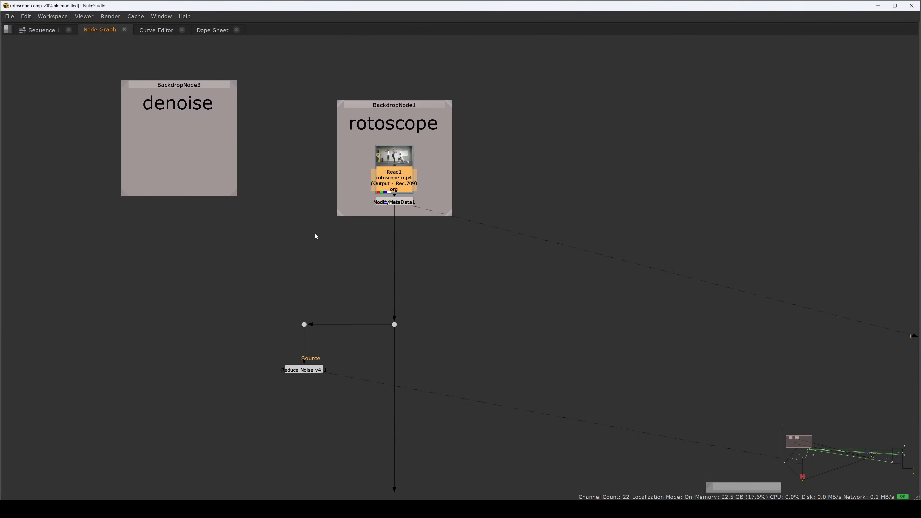
click(315, 233)
key(ctrl+z)
click(314, 234)
key(ctrl+v)
drag(303, 243, 307, 256)
Step: View the pasted Read node and reposition it above the Reduce Noise branch
key(2)
key(space)
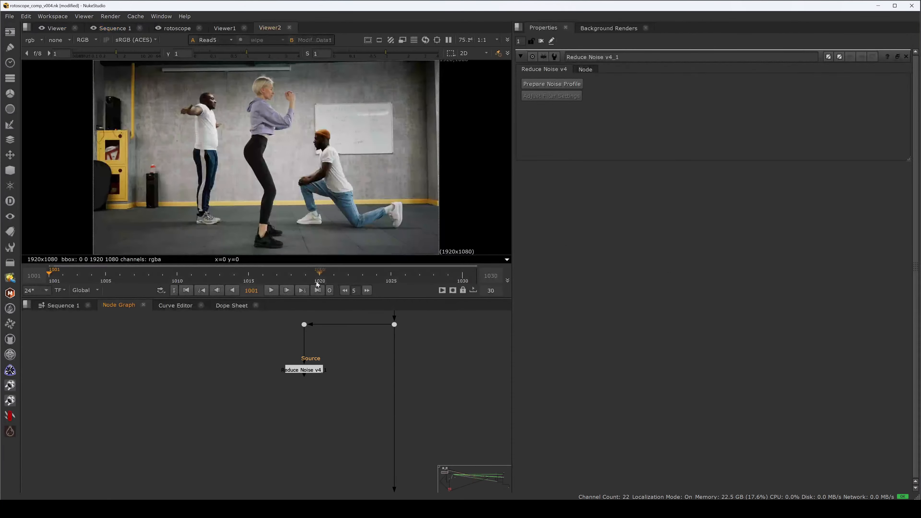
drag(314, 331, 325, 389)
key(space)
drag(315, 321, 323, 324)
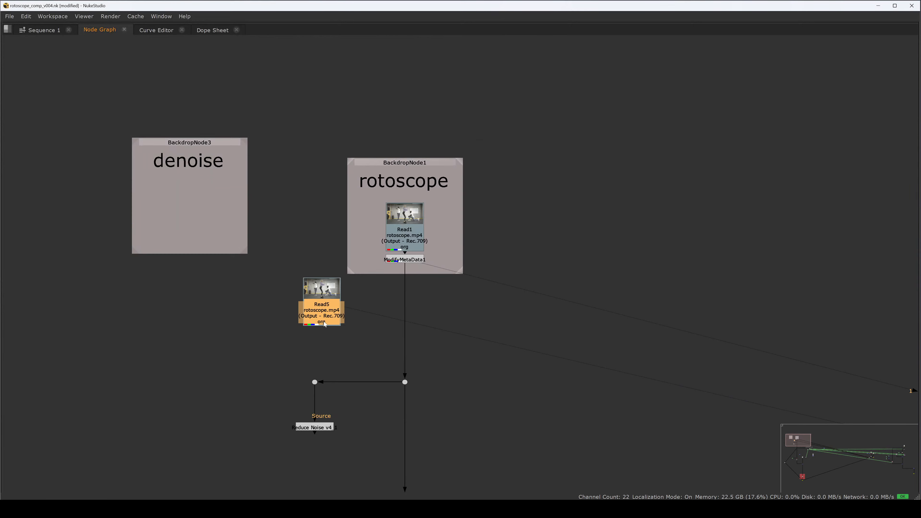
Step: Set the pasted Read node's frame mode to expression with an empty value
double_click(323, 323)
click(439, 298)
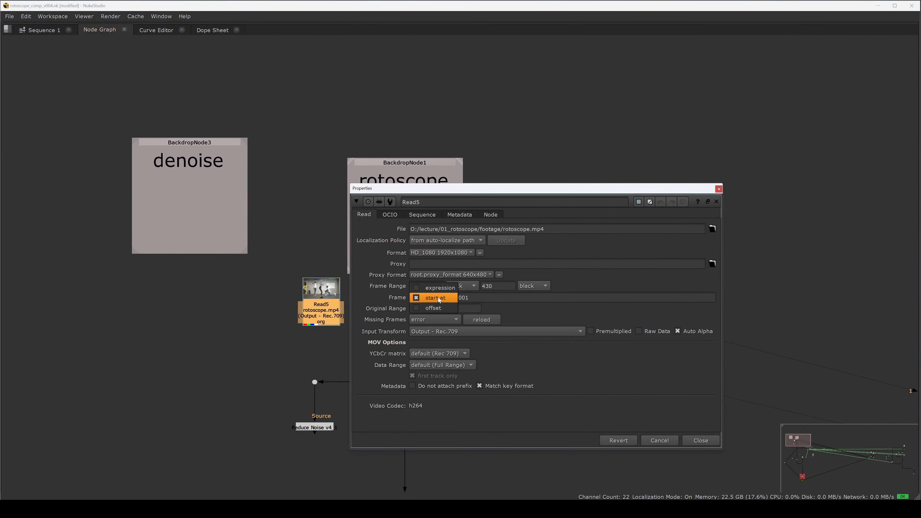
click(438, 288)
key(Tab)
key(BackSpace)
key(Return)
key(Return)
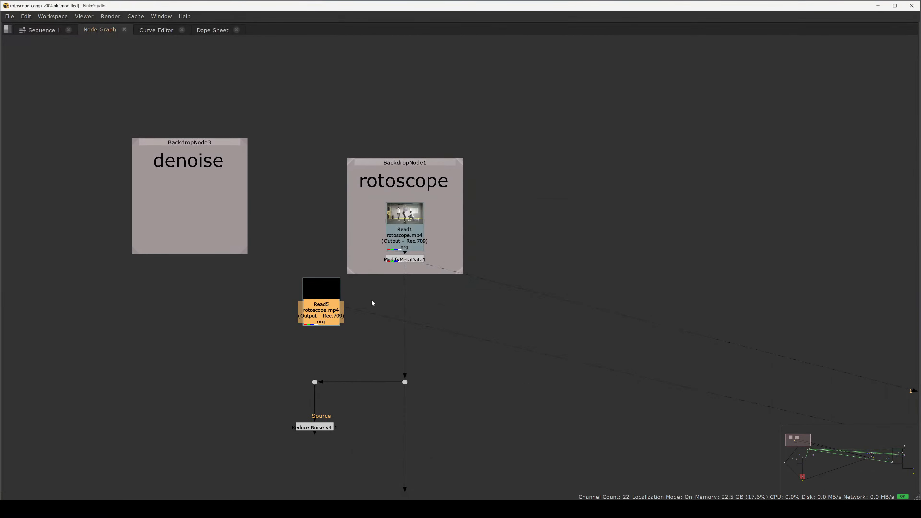
Step: Add a Retime node below the pasted Read node
drag(318, 321, 315, 321)
key(Tab)
text(ret)
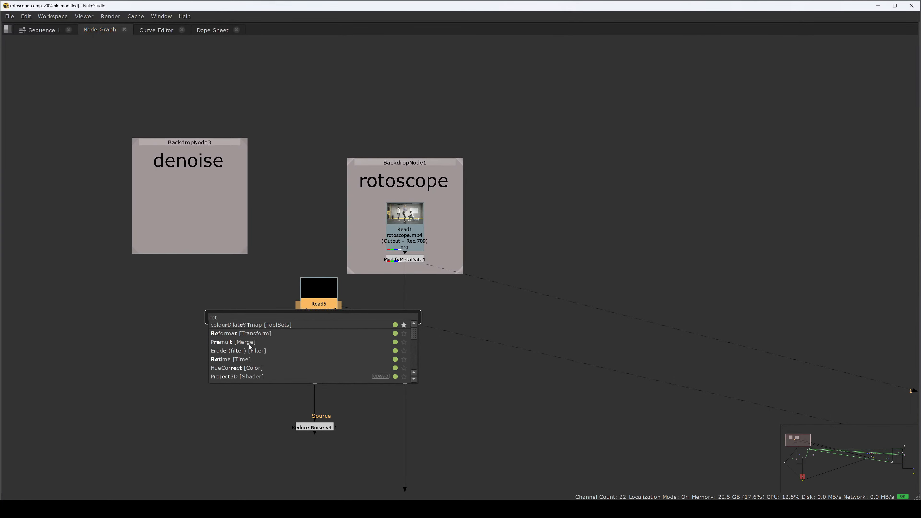
click(244, 358)
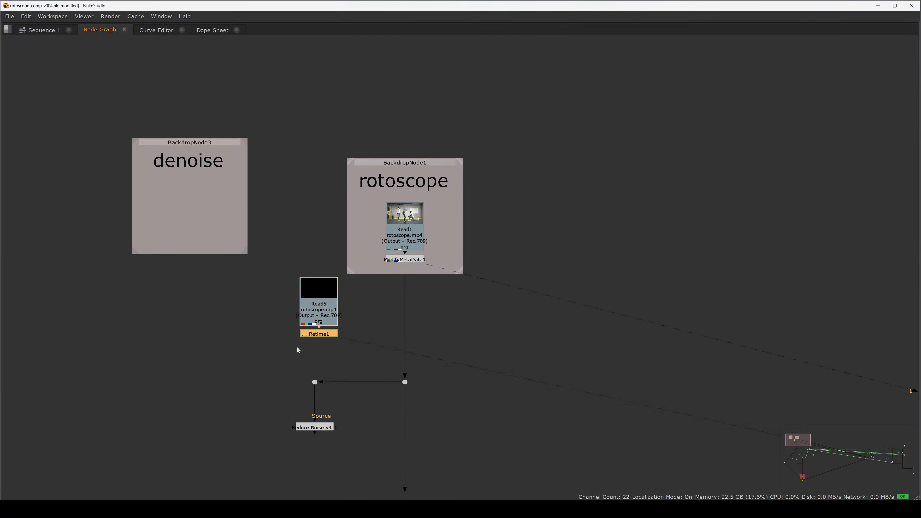
Step: Set the Retime node's output range start to 1001 and close its properties
double_click(316, 335)
click(87, 278)
click(87, 289)
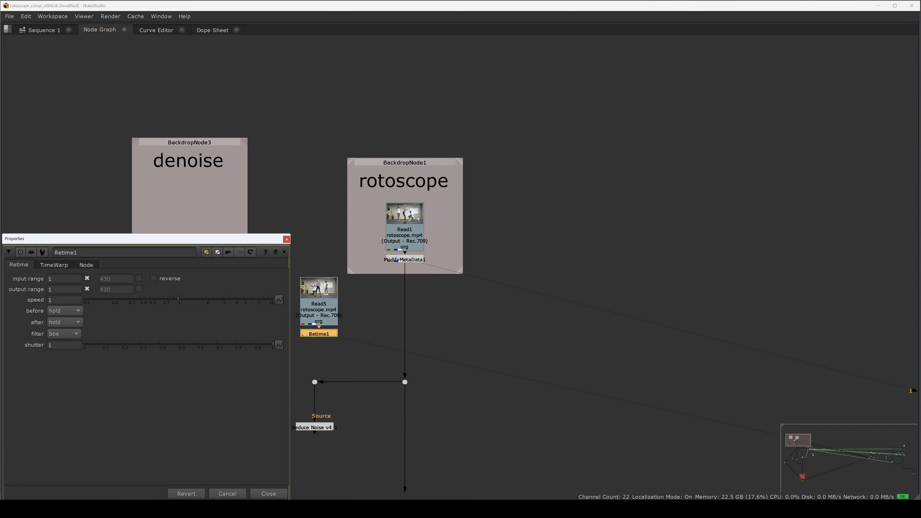
click(64, 289)
text(001)
click(267, 495)
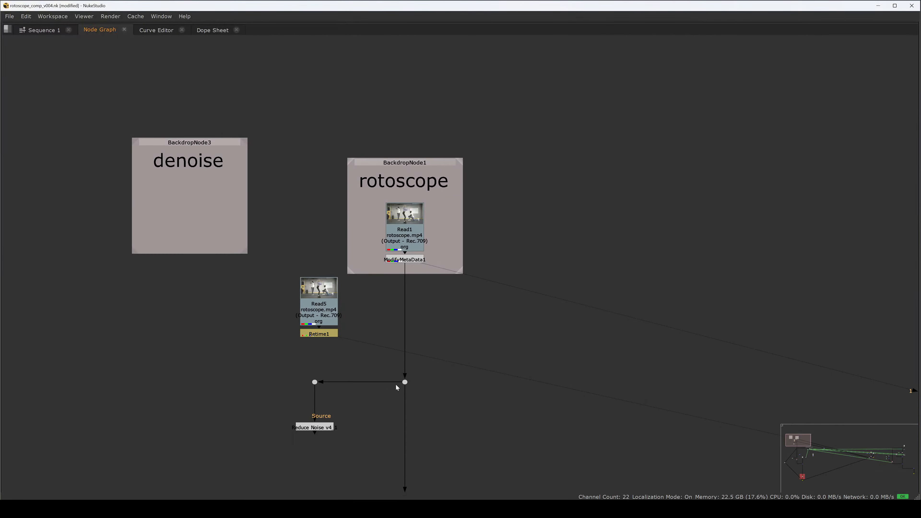
Step: Reconnect the dot feeding Reduce Noise v4 to the Retime node's output
drag(396, 382, 319, 334)
drag(347, 377, 322, 427)
click(347, 416)
click(324, 426)
Step: View the Reduce Noise node, open its noise profile editor to check the plate, and close it
key(2)
key(space)
double_click(324, 426)
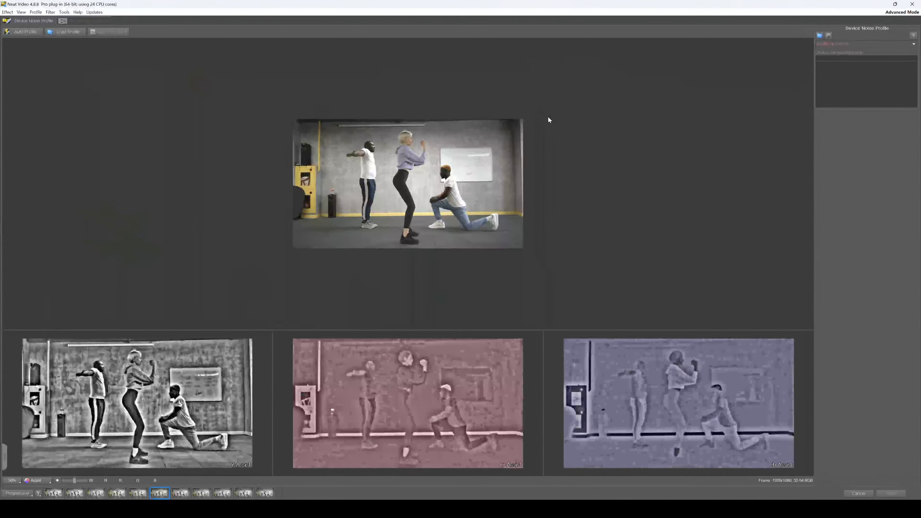
click(912, 4)
key(space)
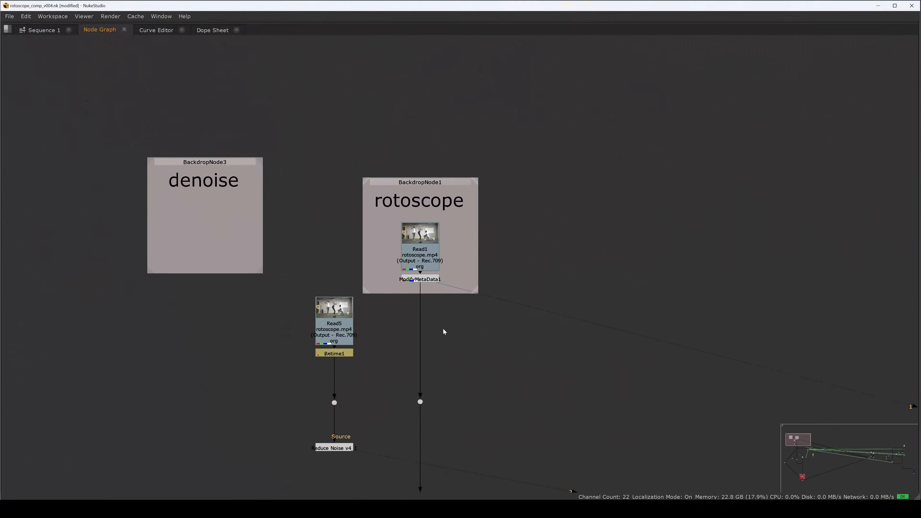
Step: Compare the frame range settings of the original and pasted Read nodes
double_click(428, 259)
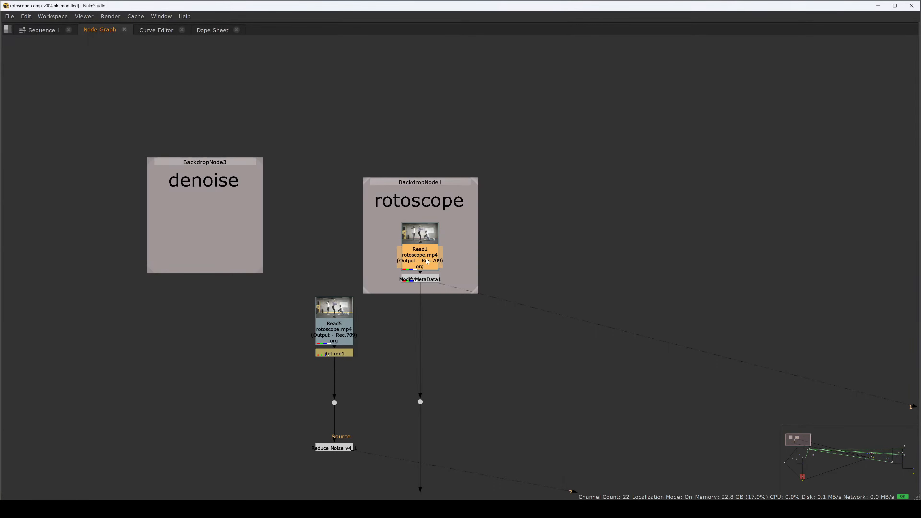
click(83, 230)
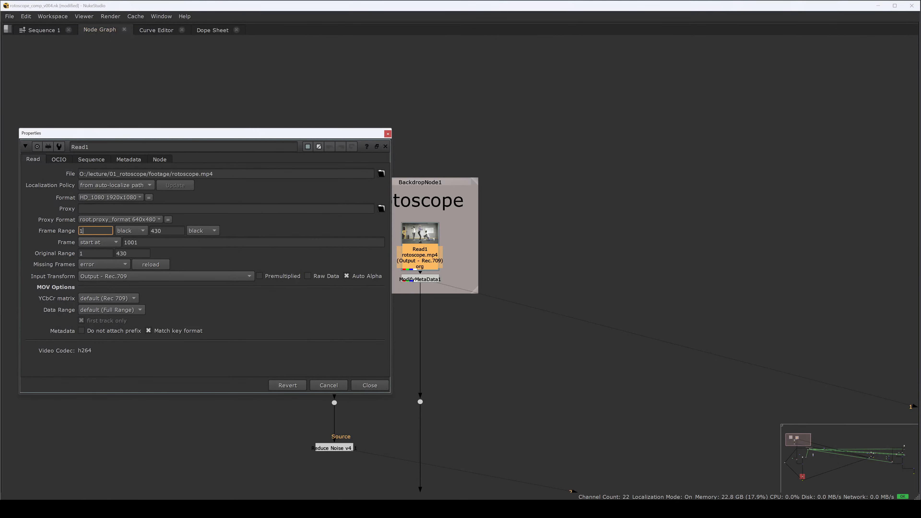
key(Tab)
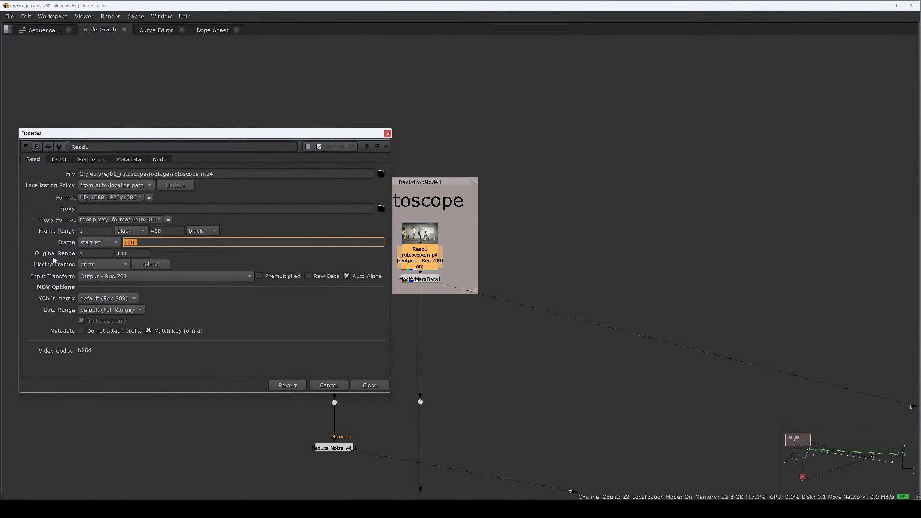
key(Escape)
key(Escape)
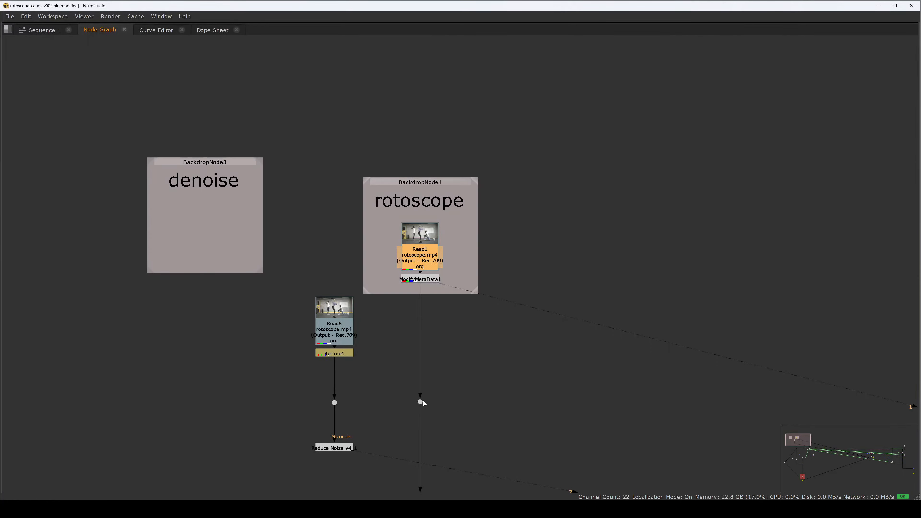
double_click(339, 341)
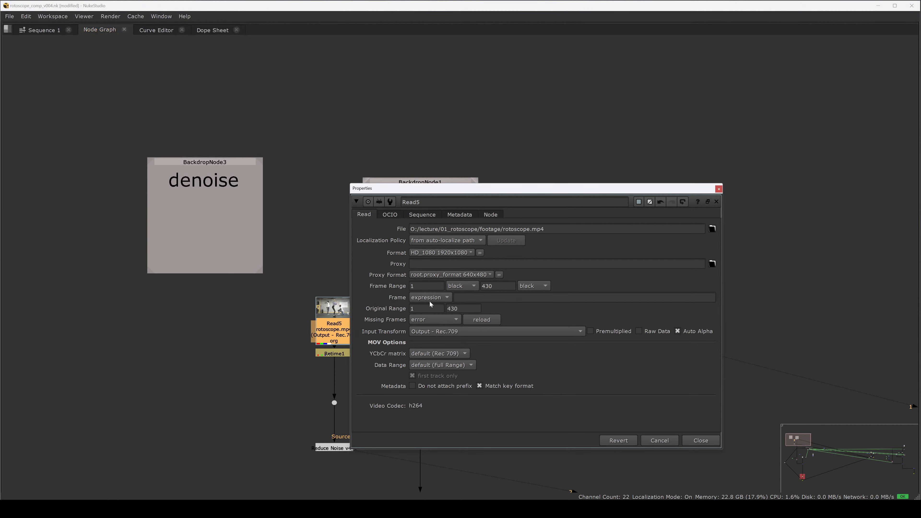
click(484, 298)
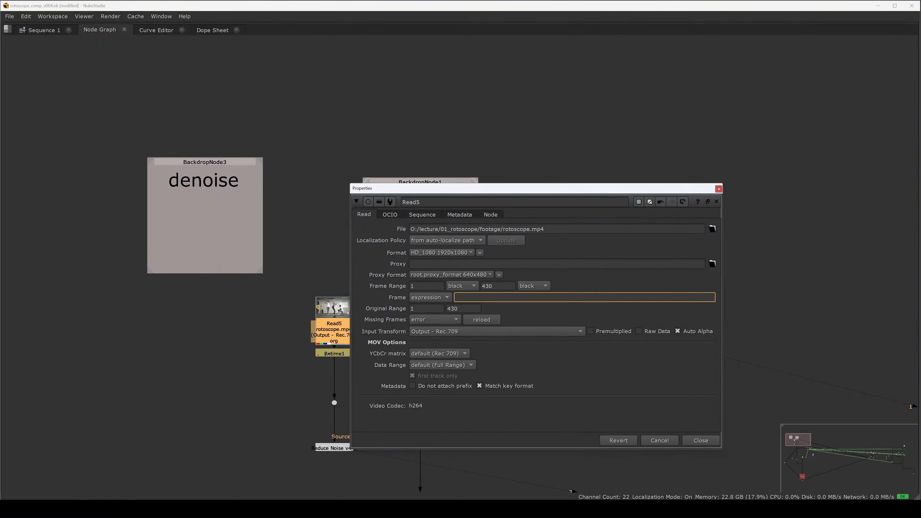
key(Escape)
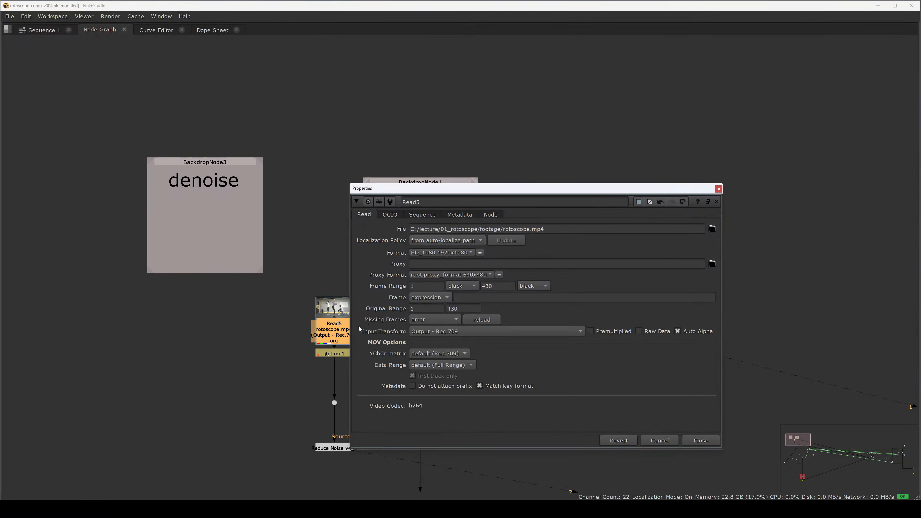
key(Escape)
Step: Inspect the Retime node's input and output range settings
click(335, 353)
ctrl+click(336, 354)
double_click(336, 354)
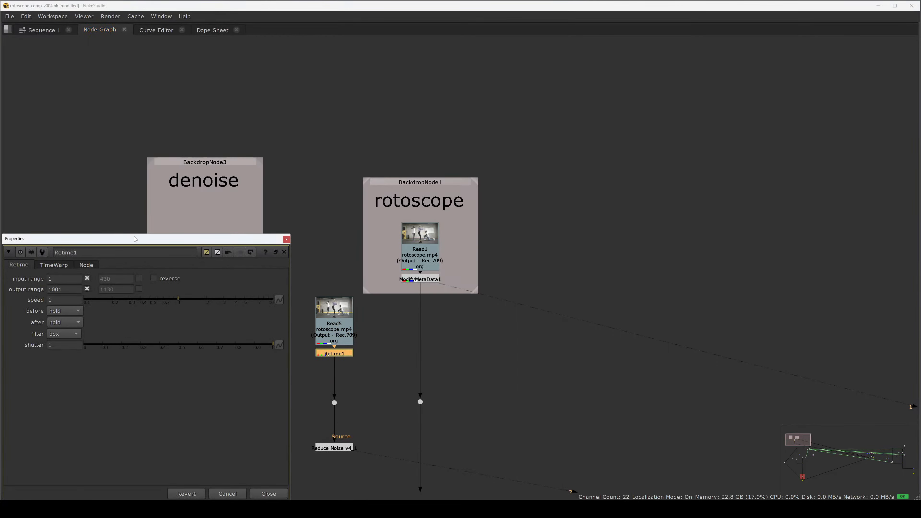
drag(135, 239, 698, 203)
click(621, 242)
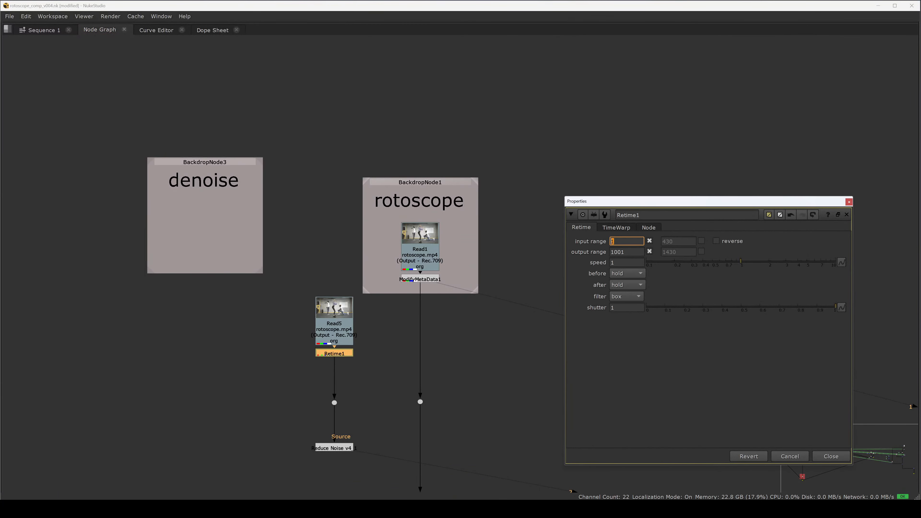
drag(626, 252, 611, 252)
double_click(613, 241)
double_click(618, 252)
key(Escape)
key(Escape)
Step: View the Reduce Noise node and open its Prepare Noise Profile editor on the retimed plate
click(335, 416)
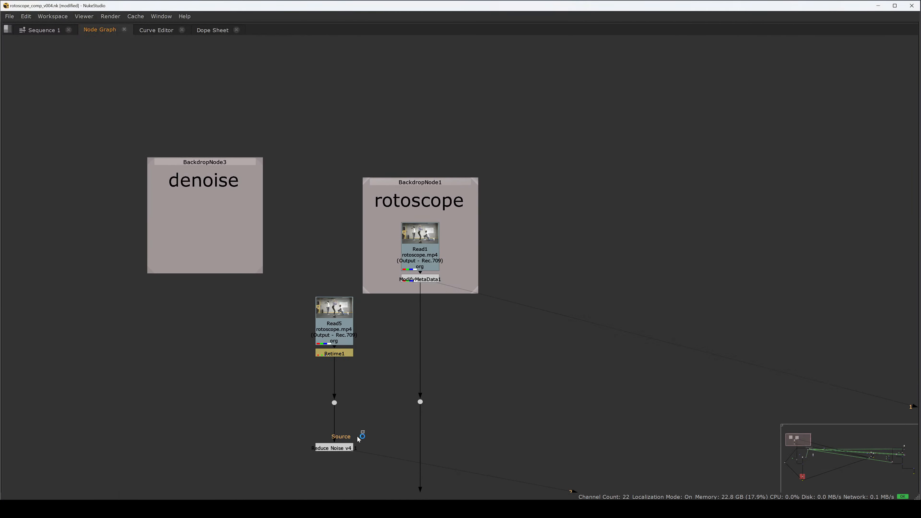
key(space)
click(334, 446)
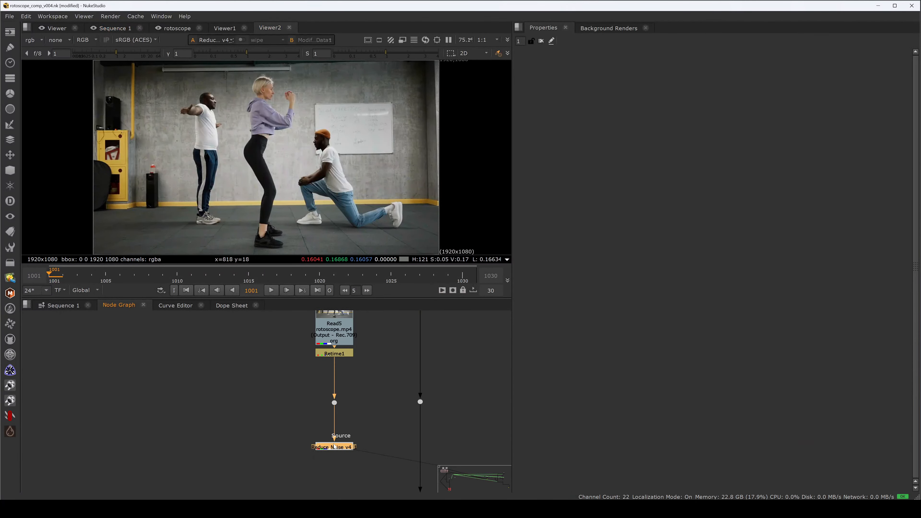
double_click(334, 446)
click(555, 85)
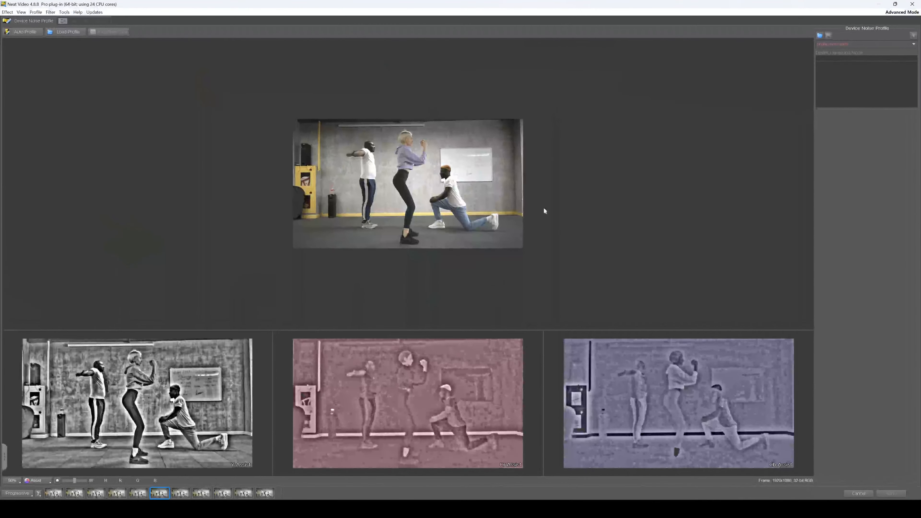